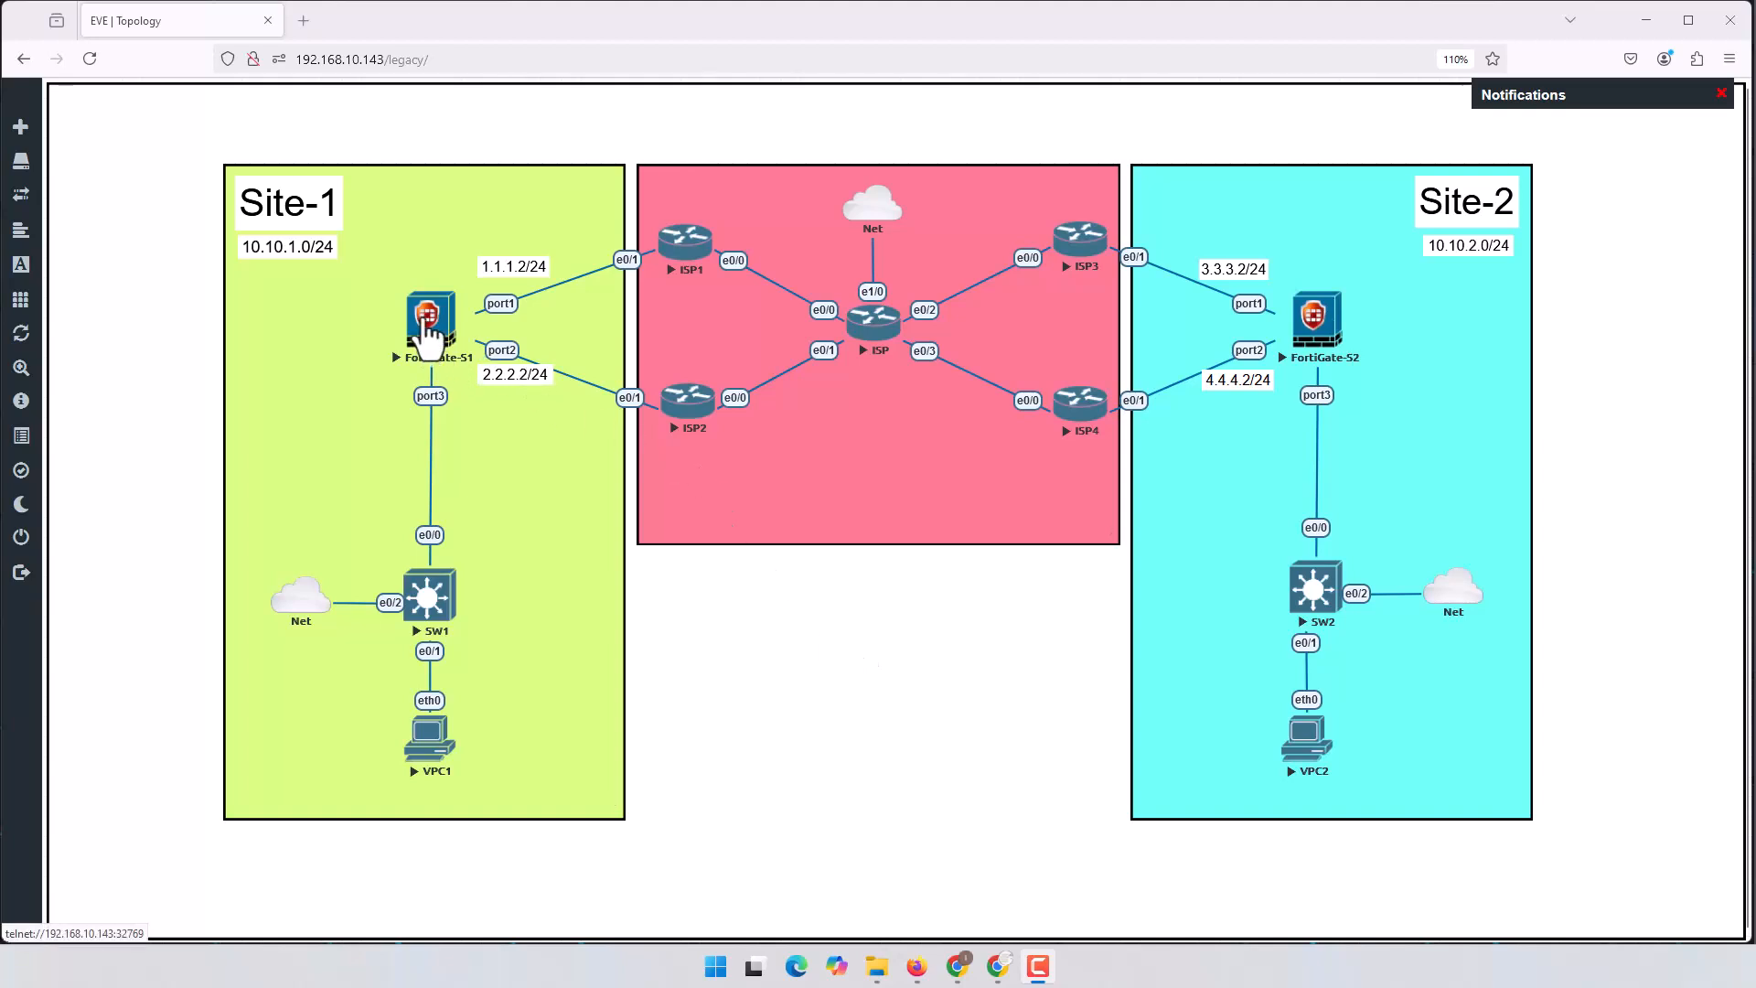
Step: Open the FortiGate-S1 console, log in as admin, and set and confirm a new password
click(427, 336)
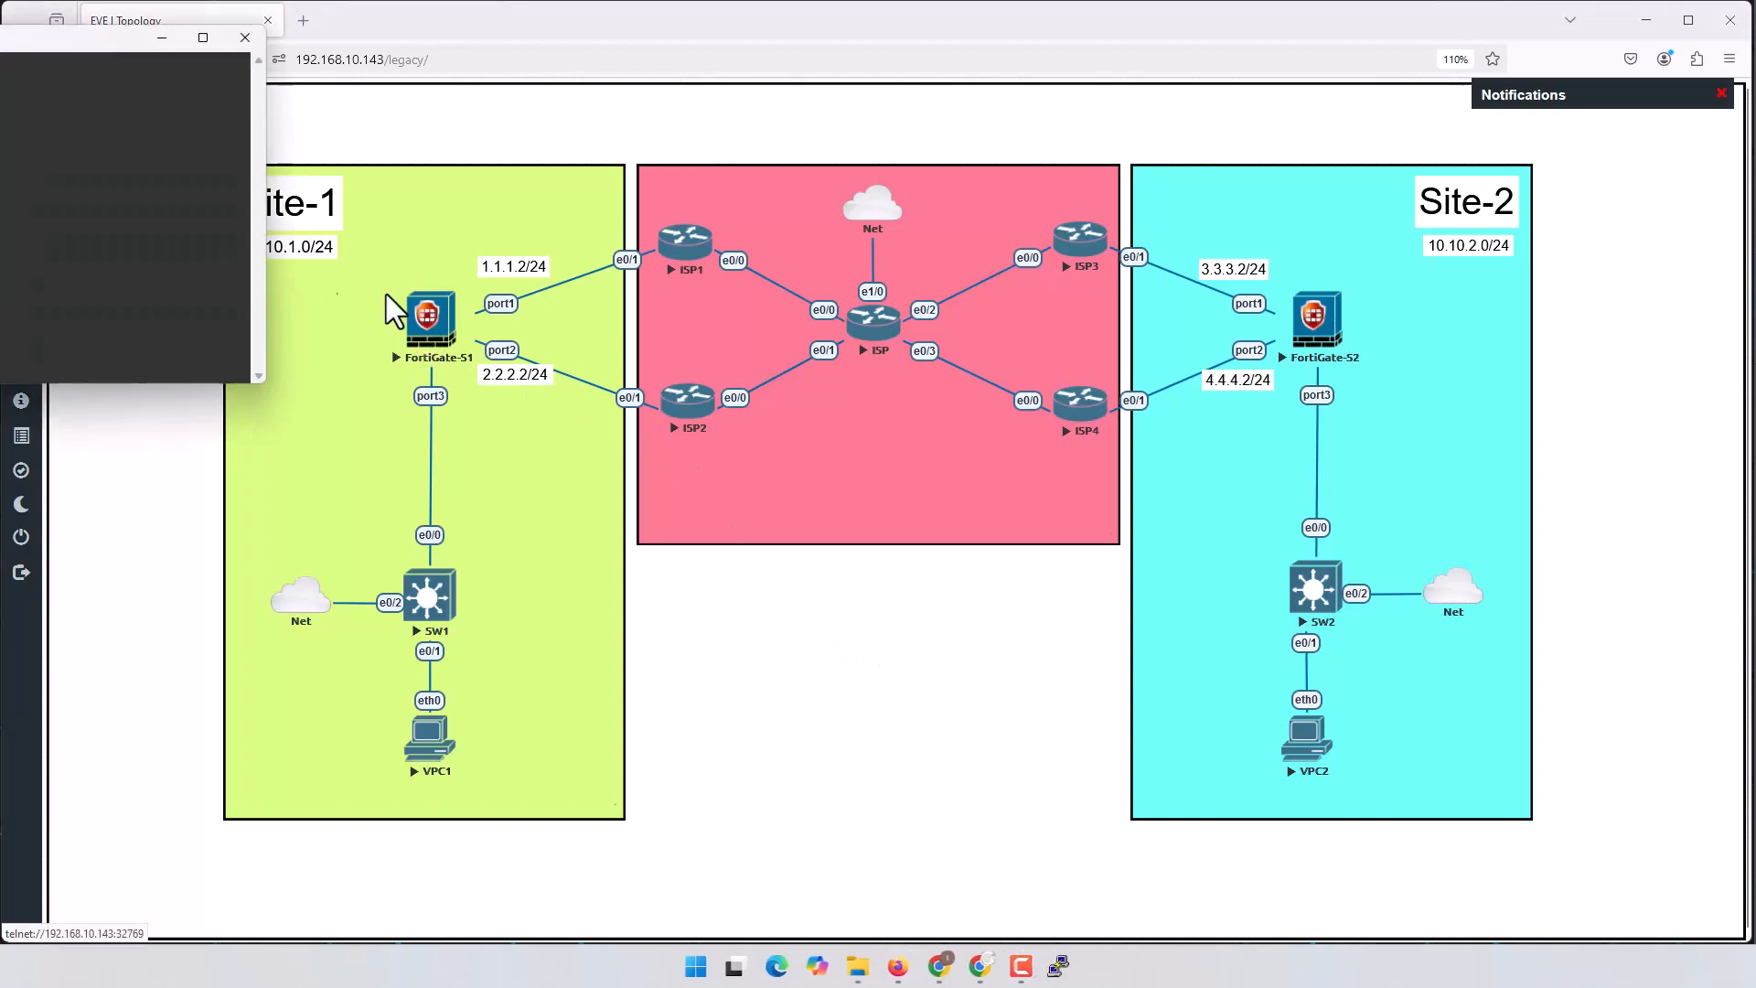
click(1646, 19)
drag(941, 296, 1045, 251)
key(Return)
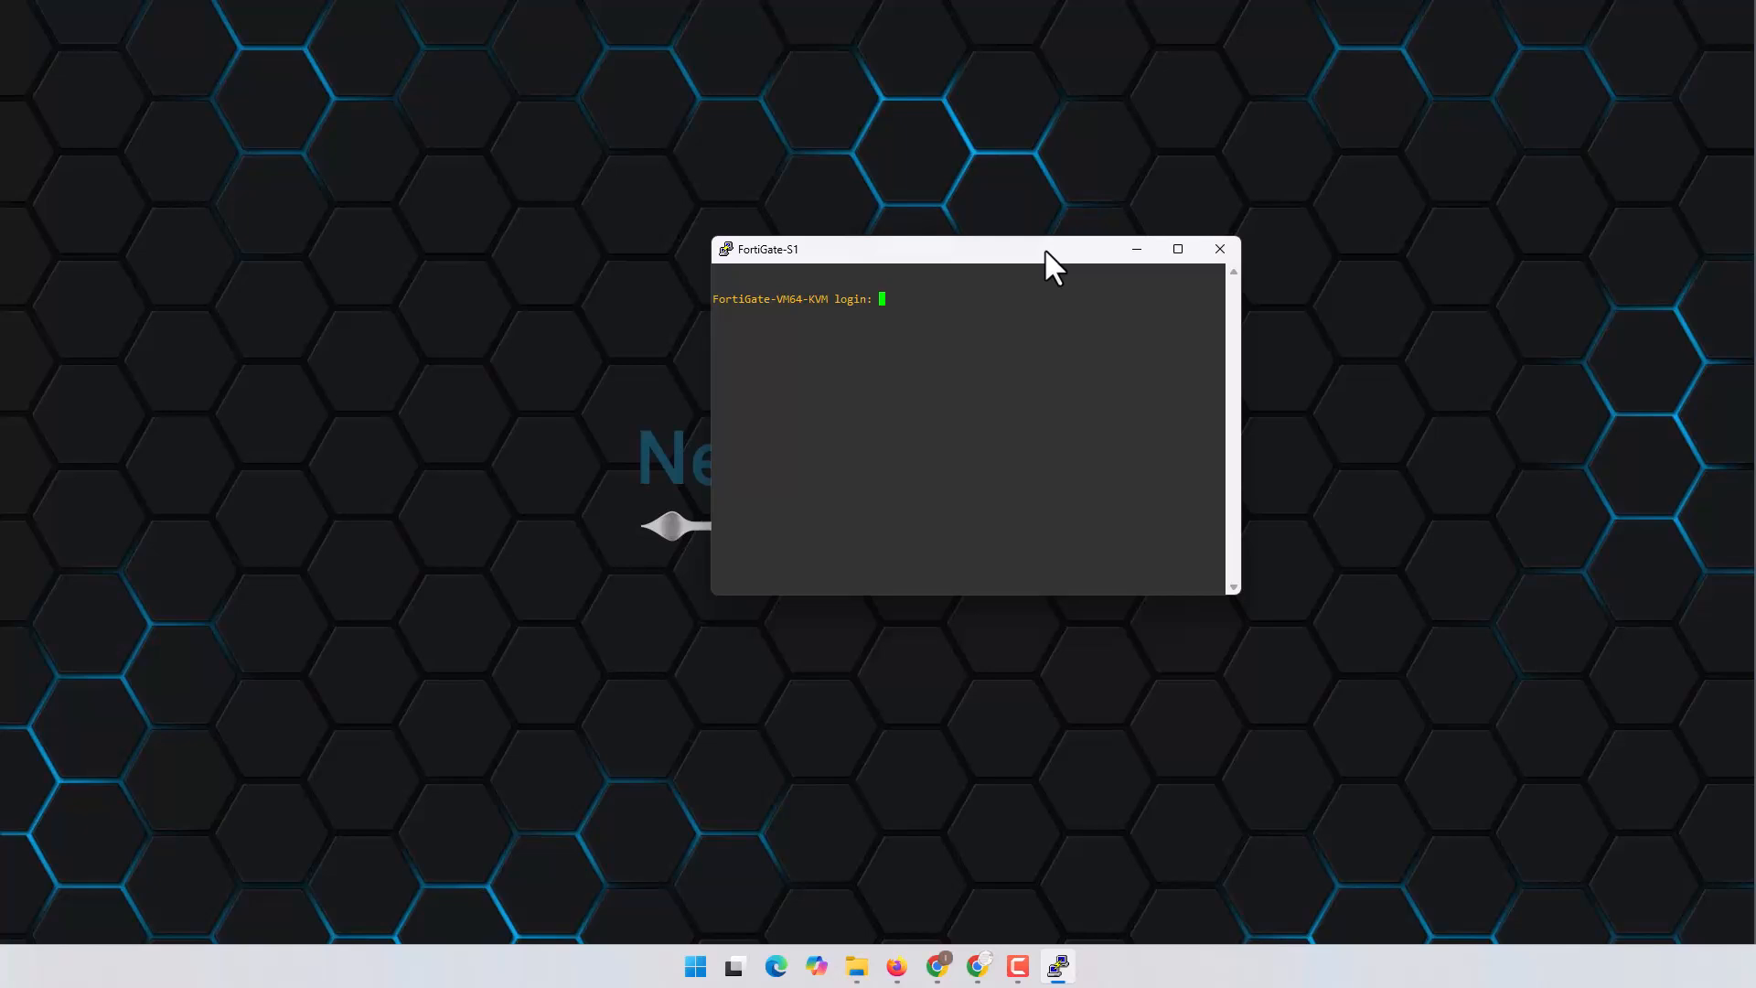
text(admin)
key(Return)
key(Return)
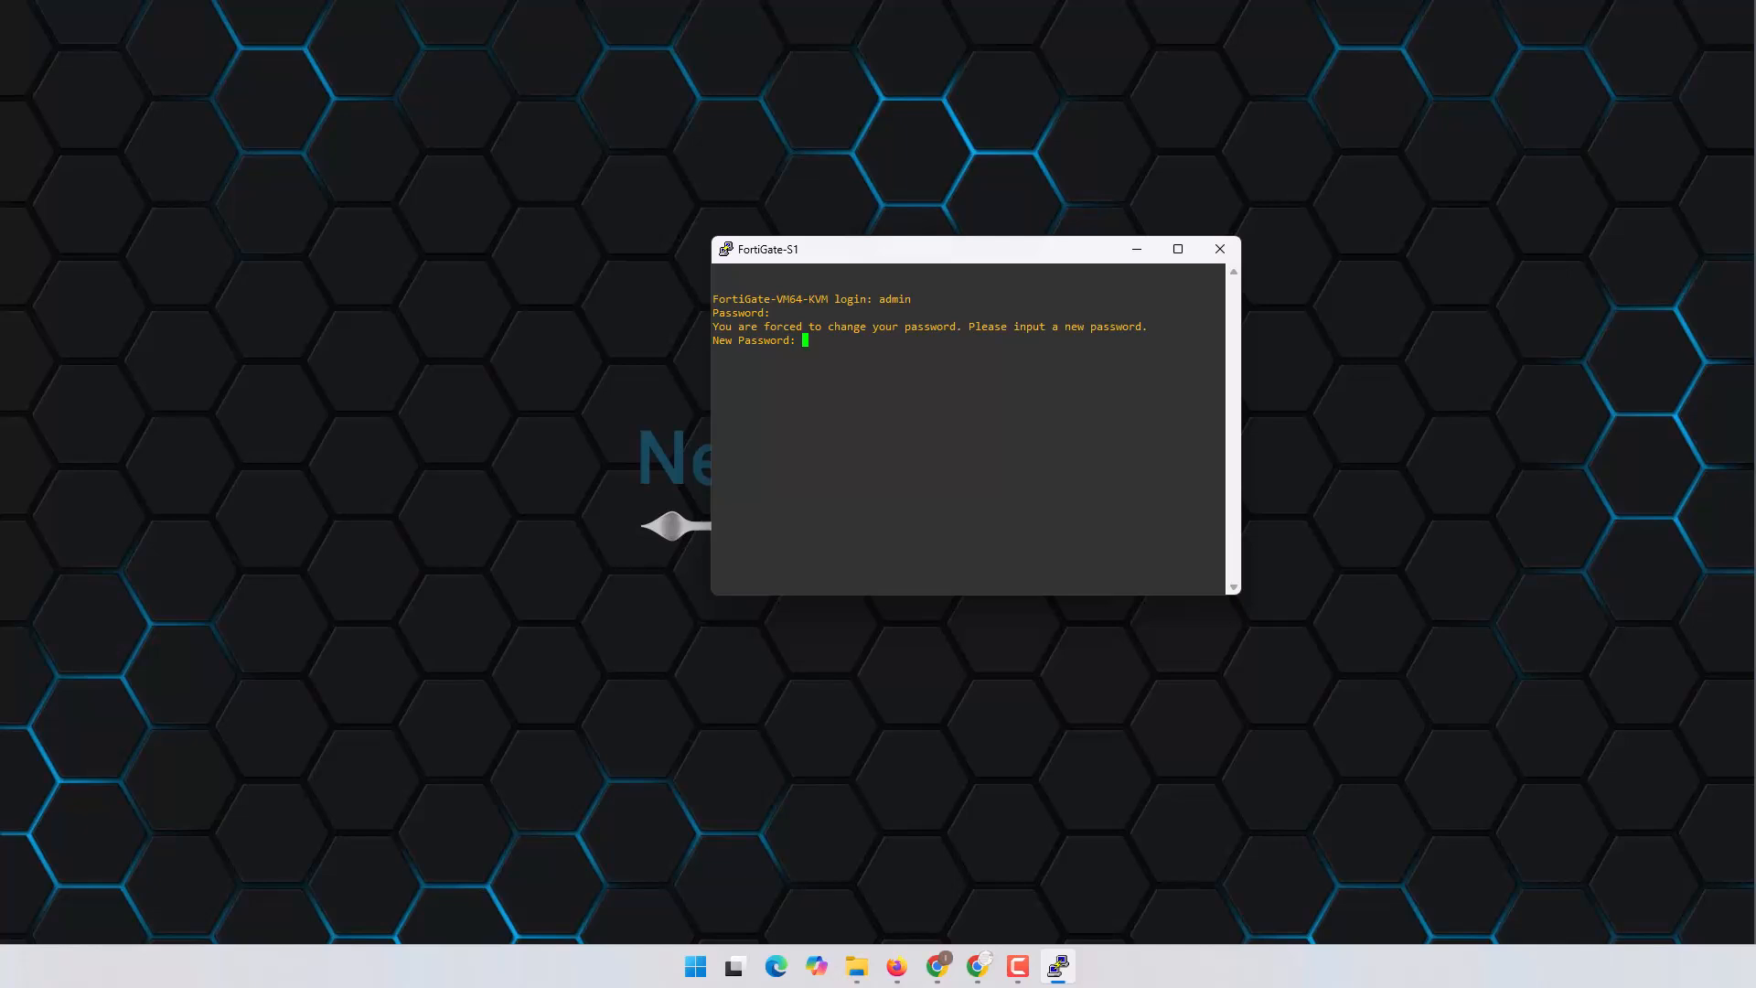
key(Return)
key(Return)
key(Return)
key(Return)
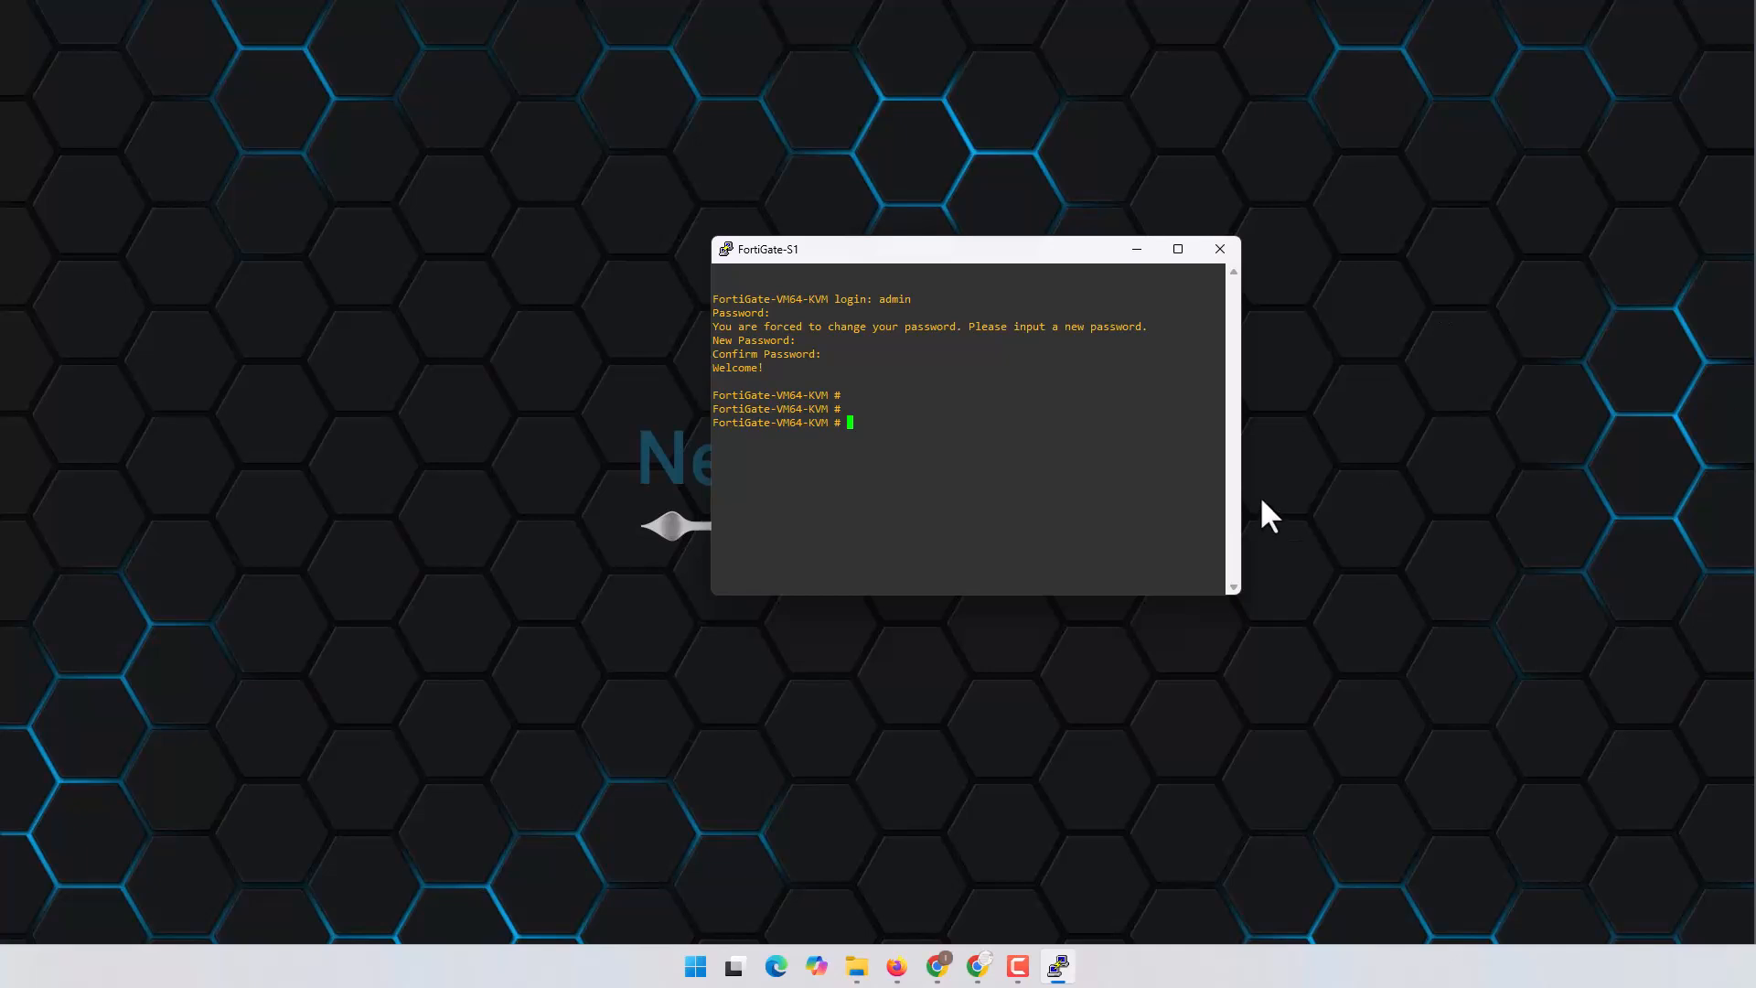
Step: Widen the console window and list the full FortiGate configuration with show
drag(1239, 492, 1674, 505)
drag(1224, 256, 1005, 115)
text(show)
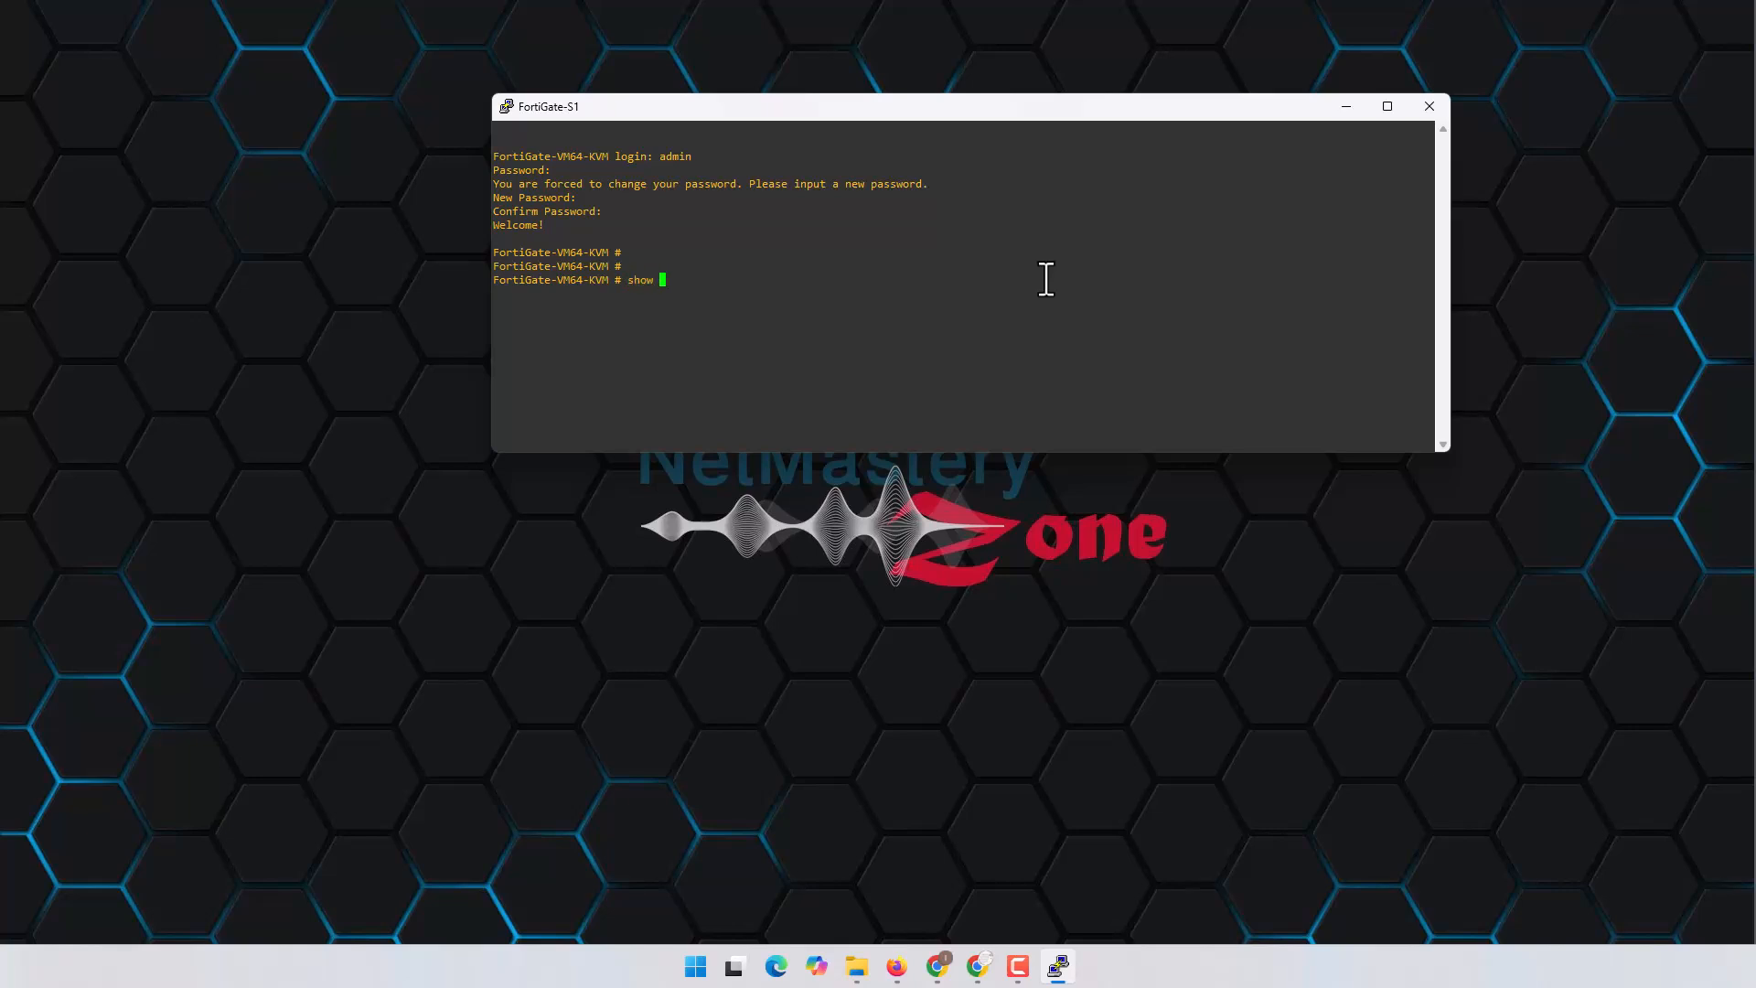
key(Return)
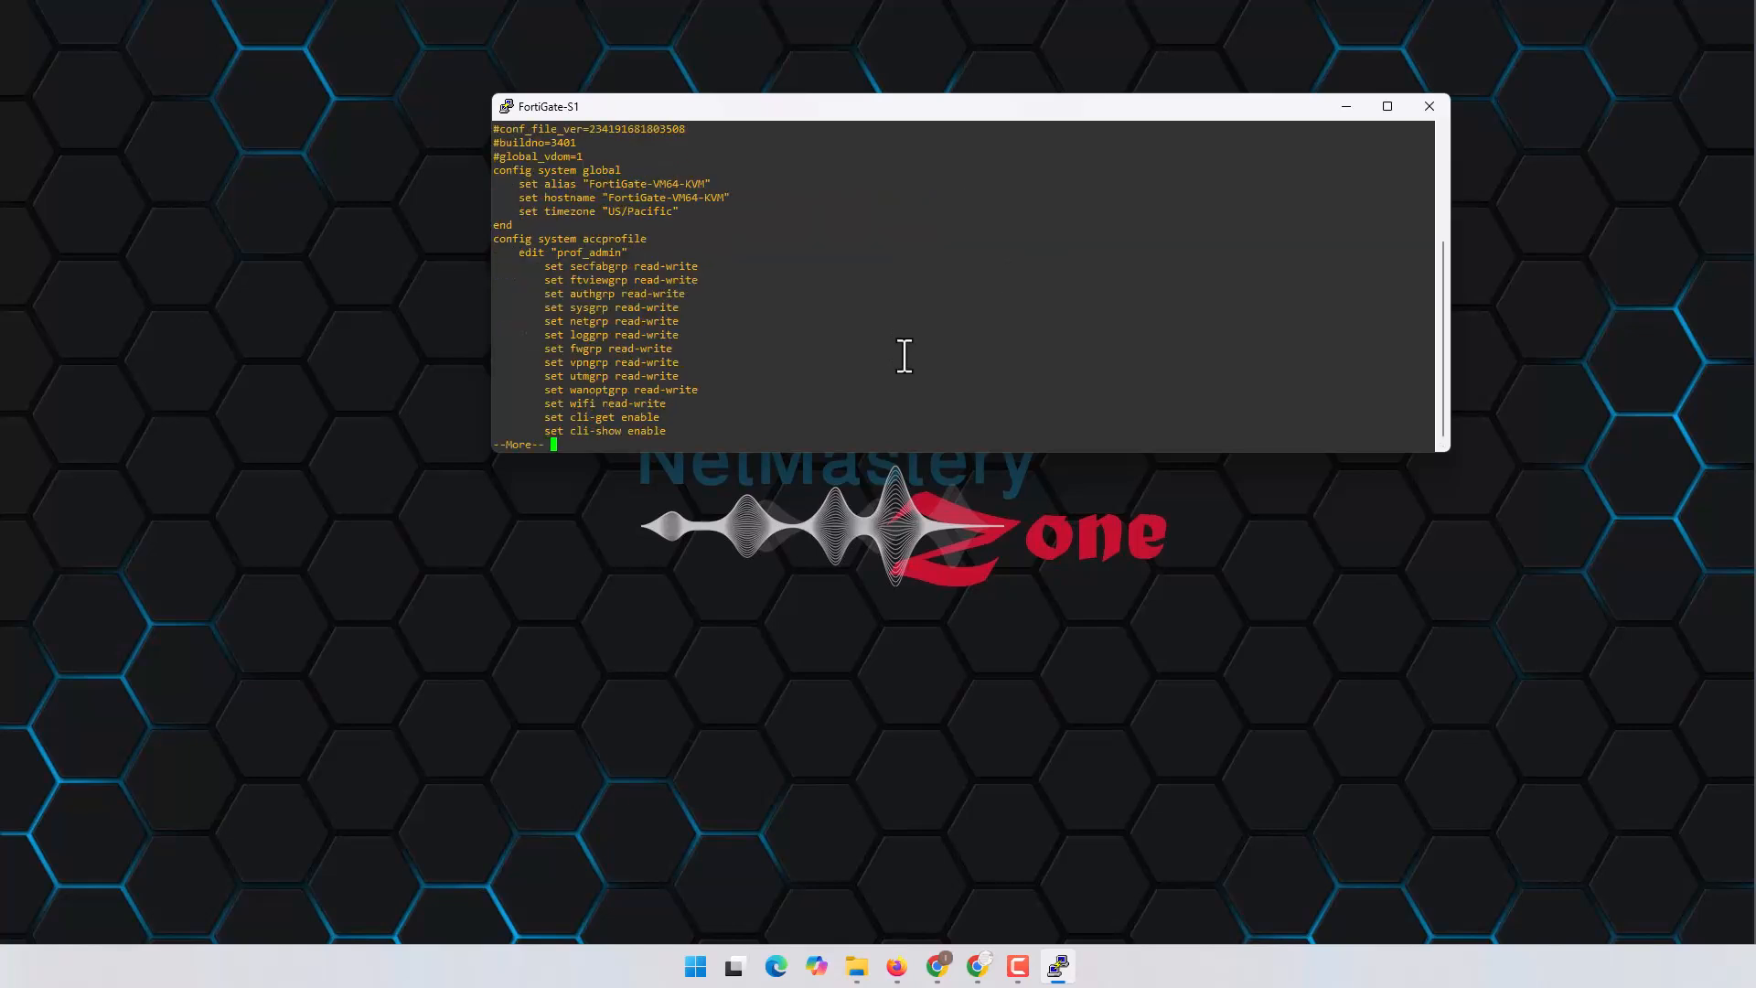
key(space)
key(space)
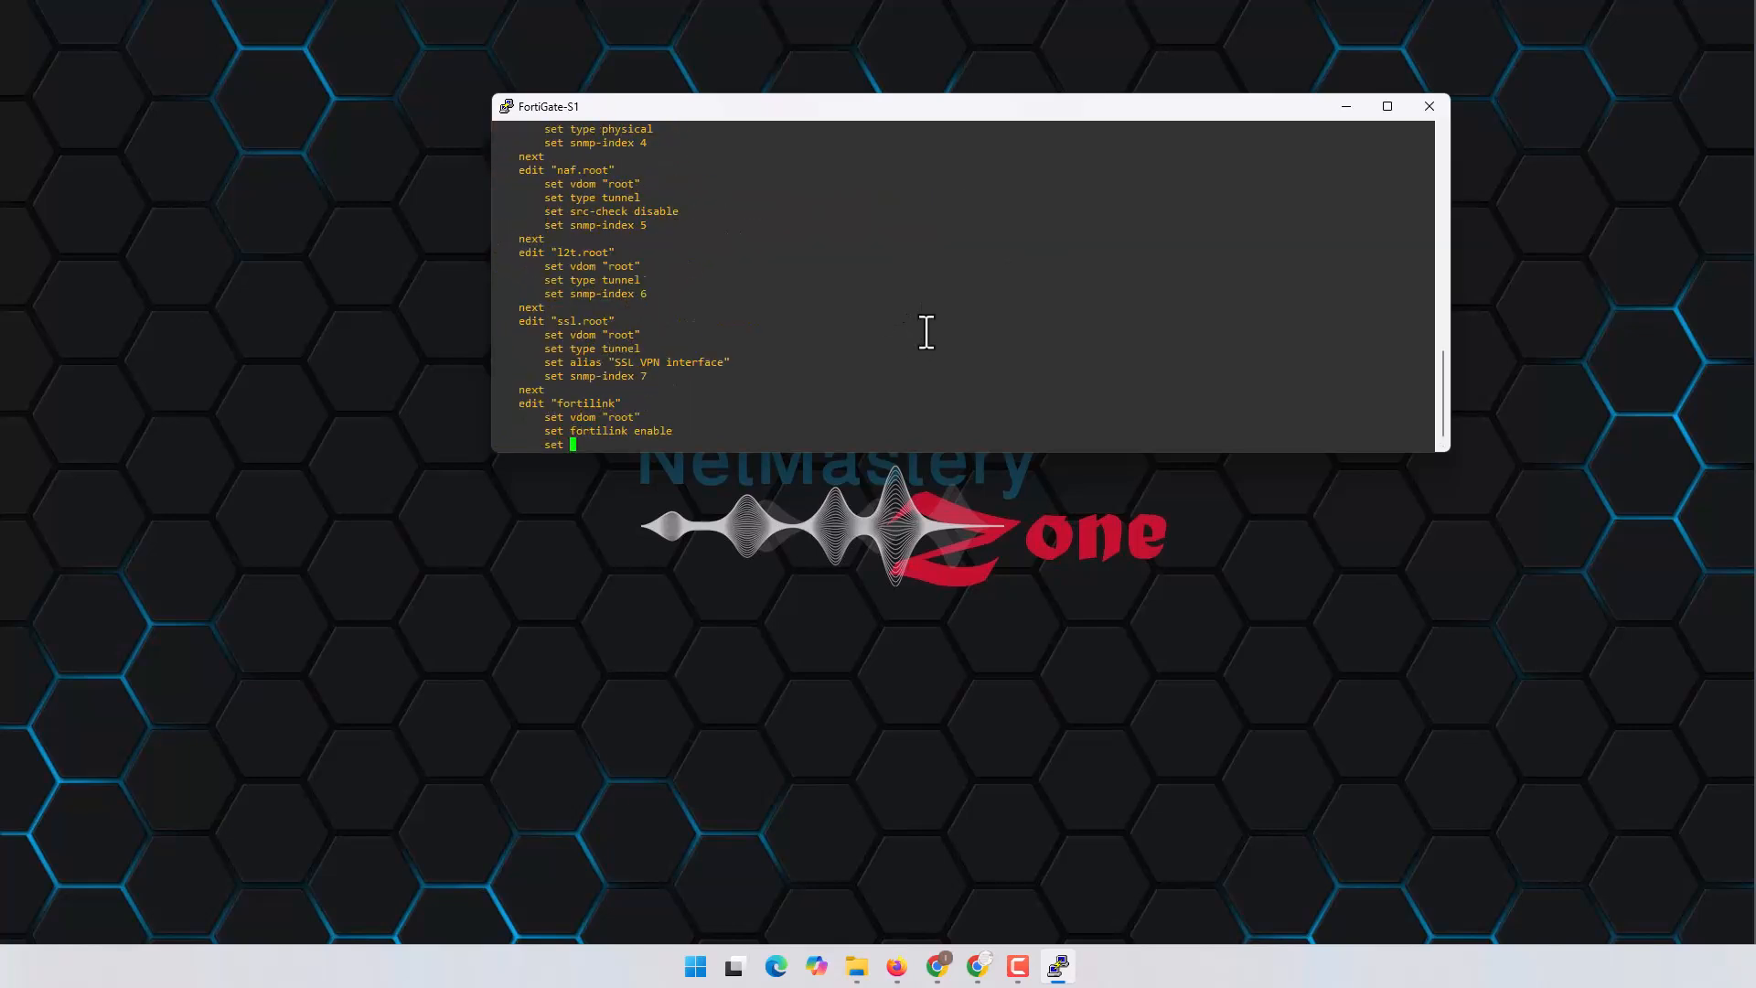
Step: Scroll to the config system interface section to review port1–port3, then return to the topology
scroll(835, 356, up, 20)
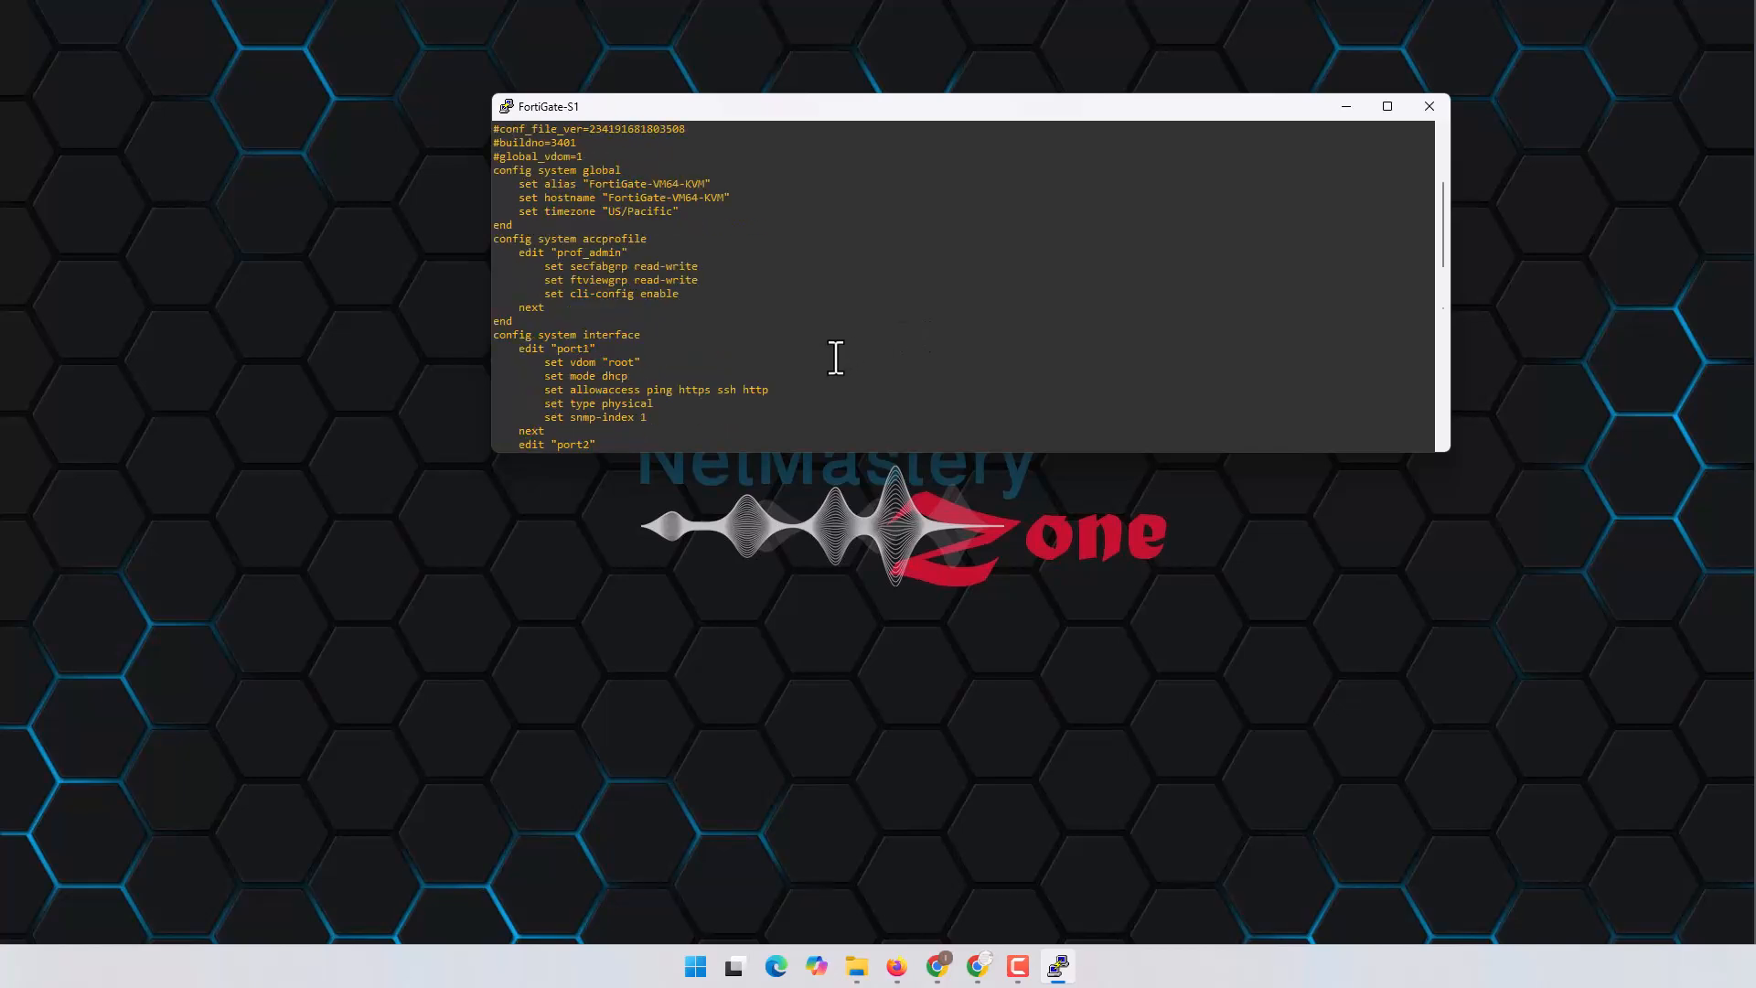
scroll(822, 355, down, 5)
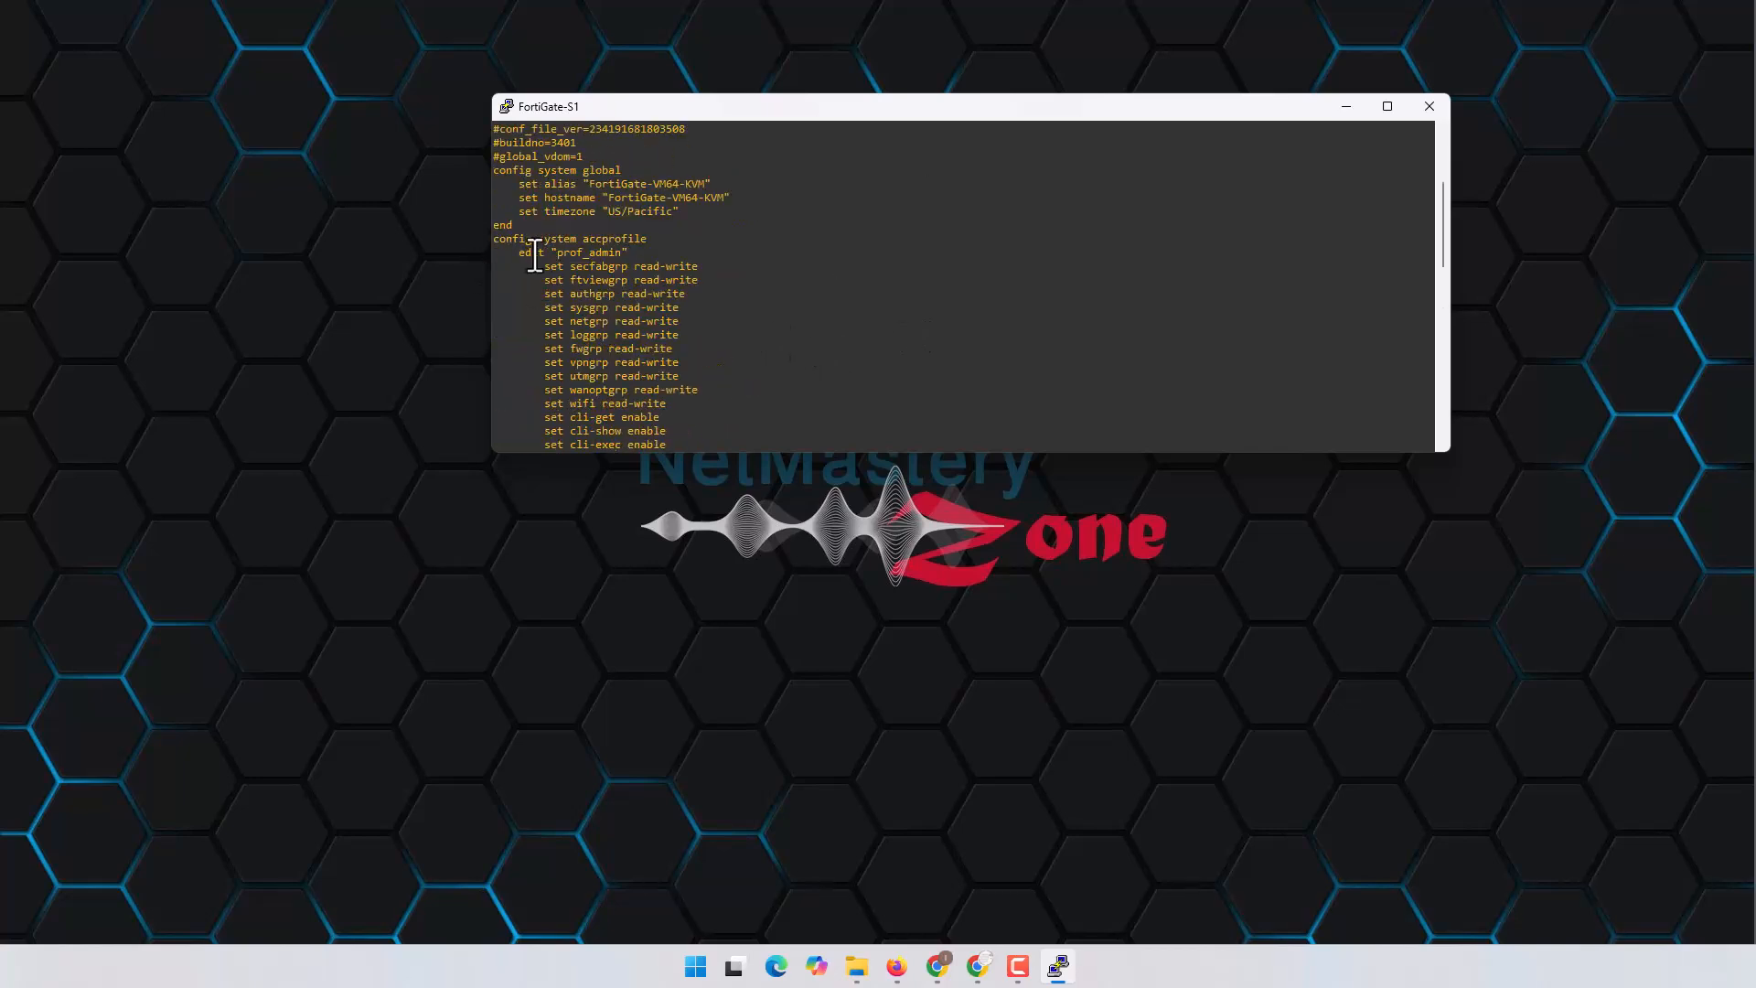
scroll(682, 325, down, 4)
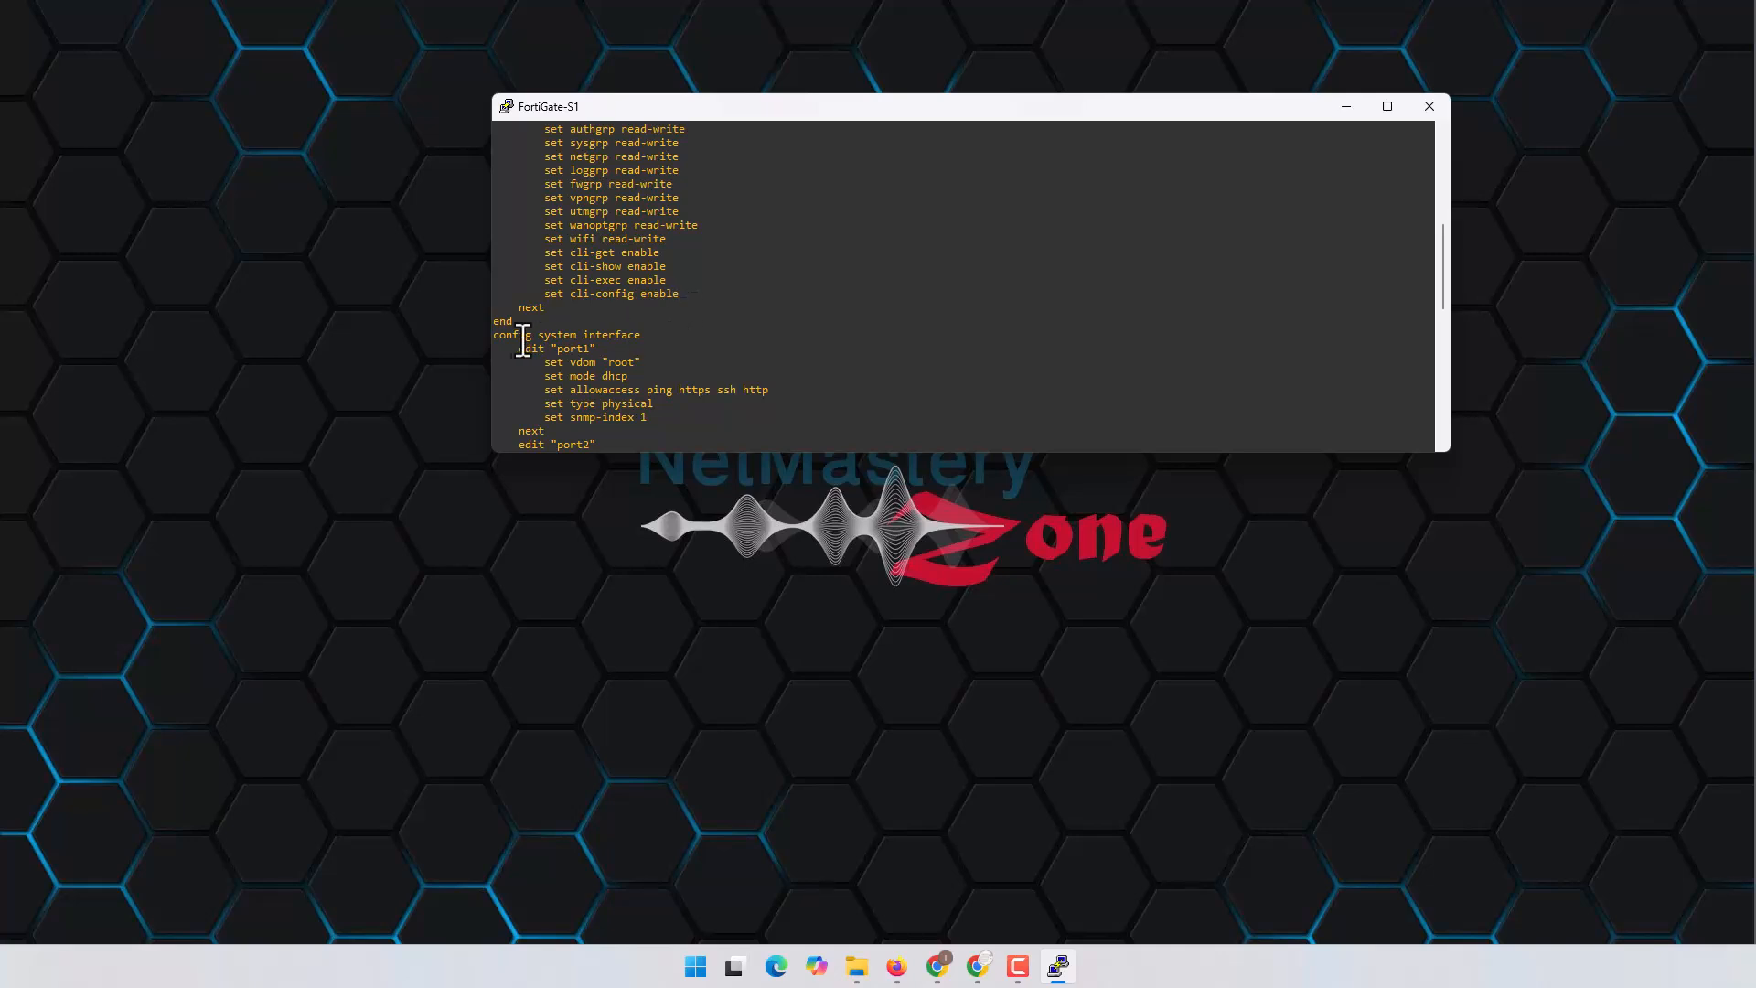
drag(499, 340, 646, 335)
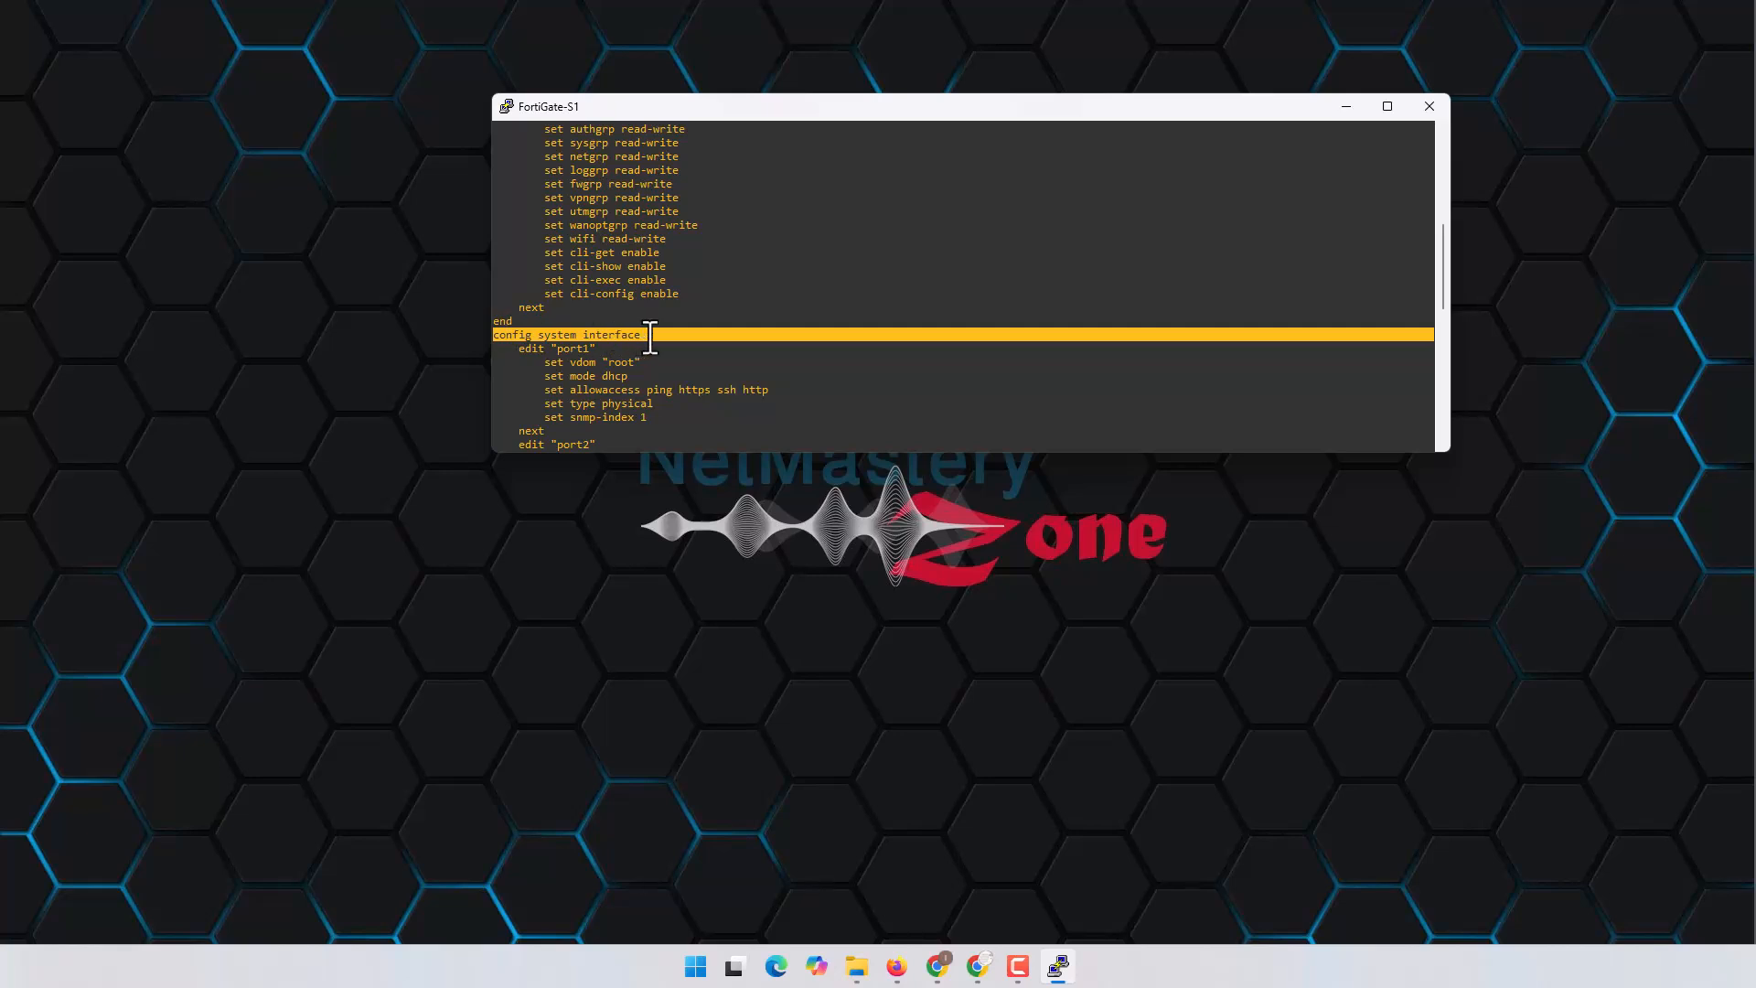
drag(499, 349, 607, 354)
scroll(585, 349, down, 4)
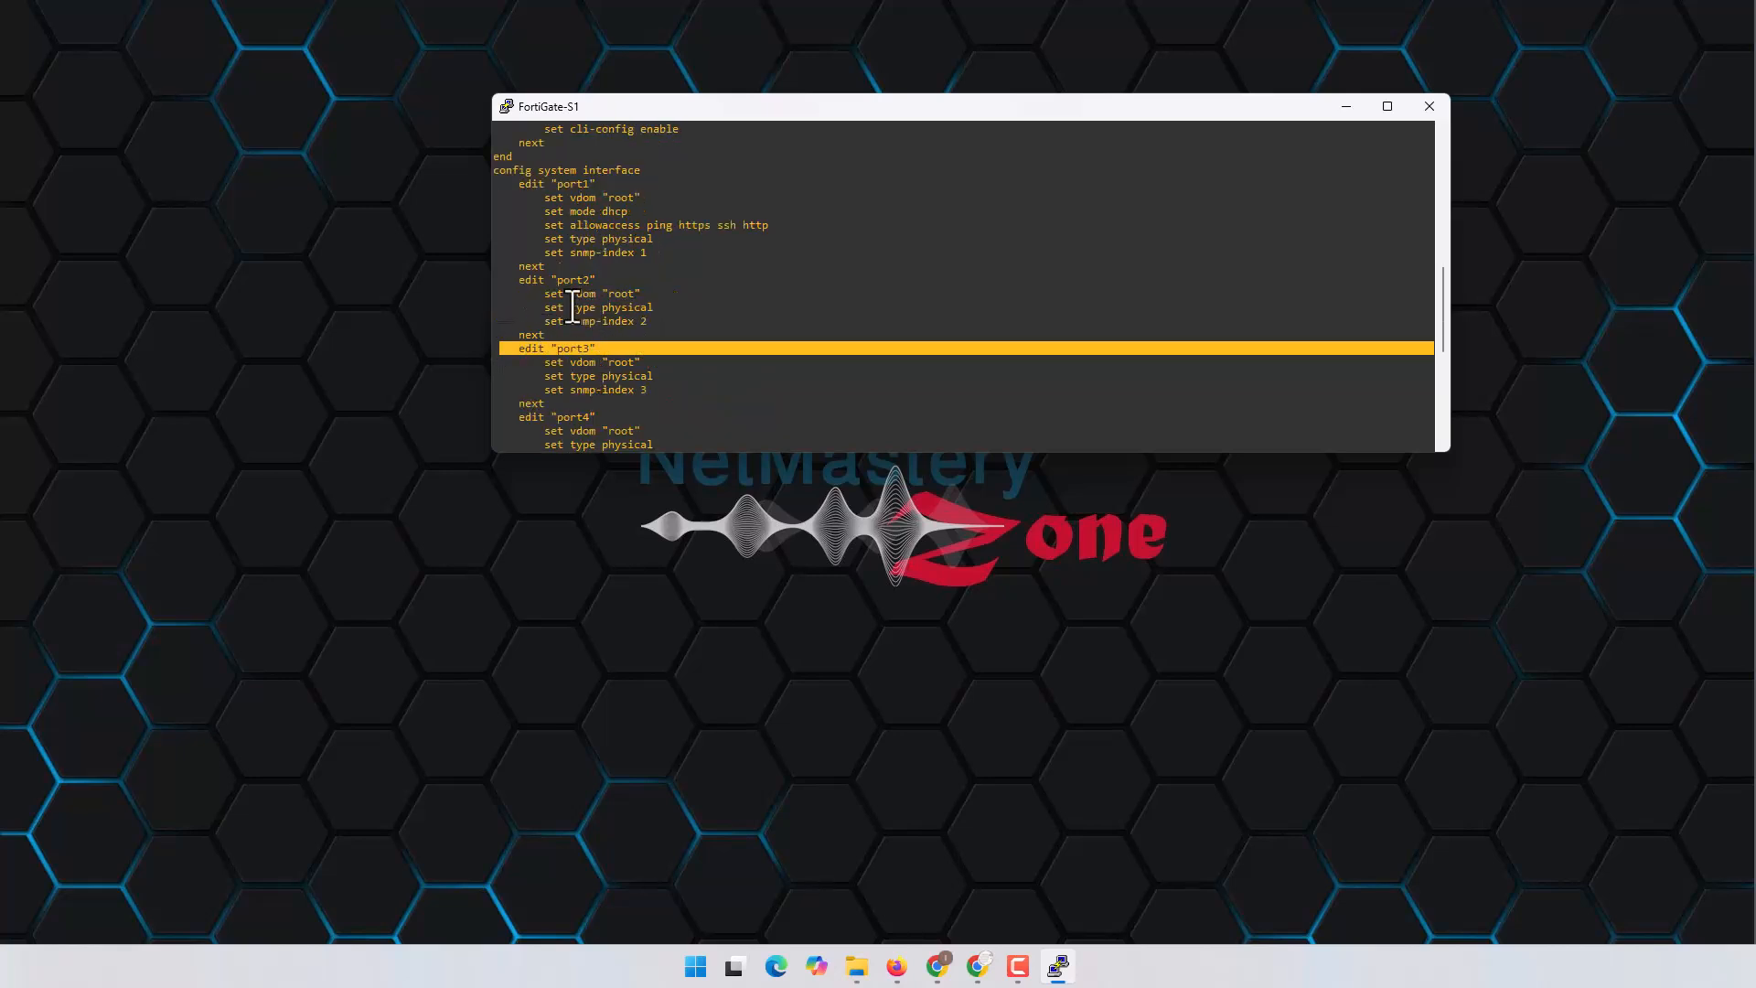
scroll(749, 361, down, 8)
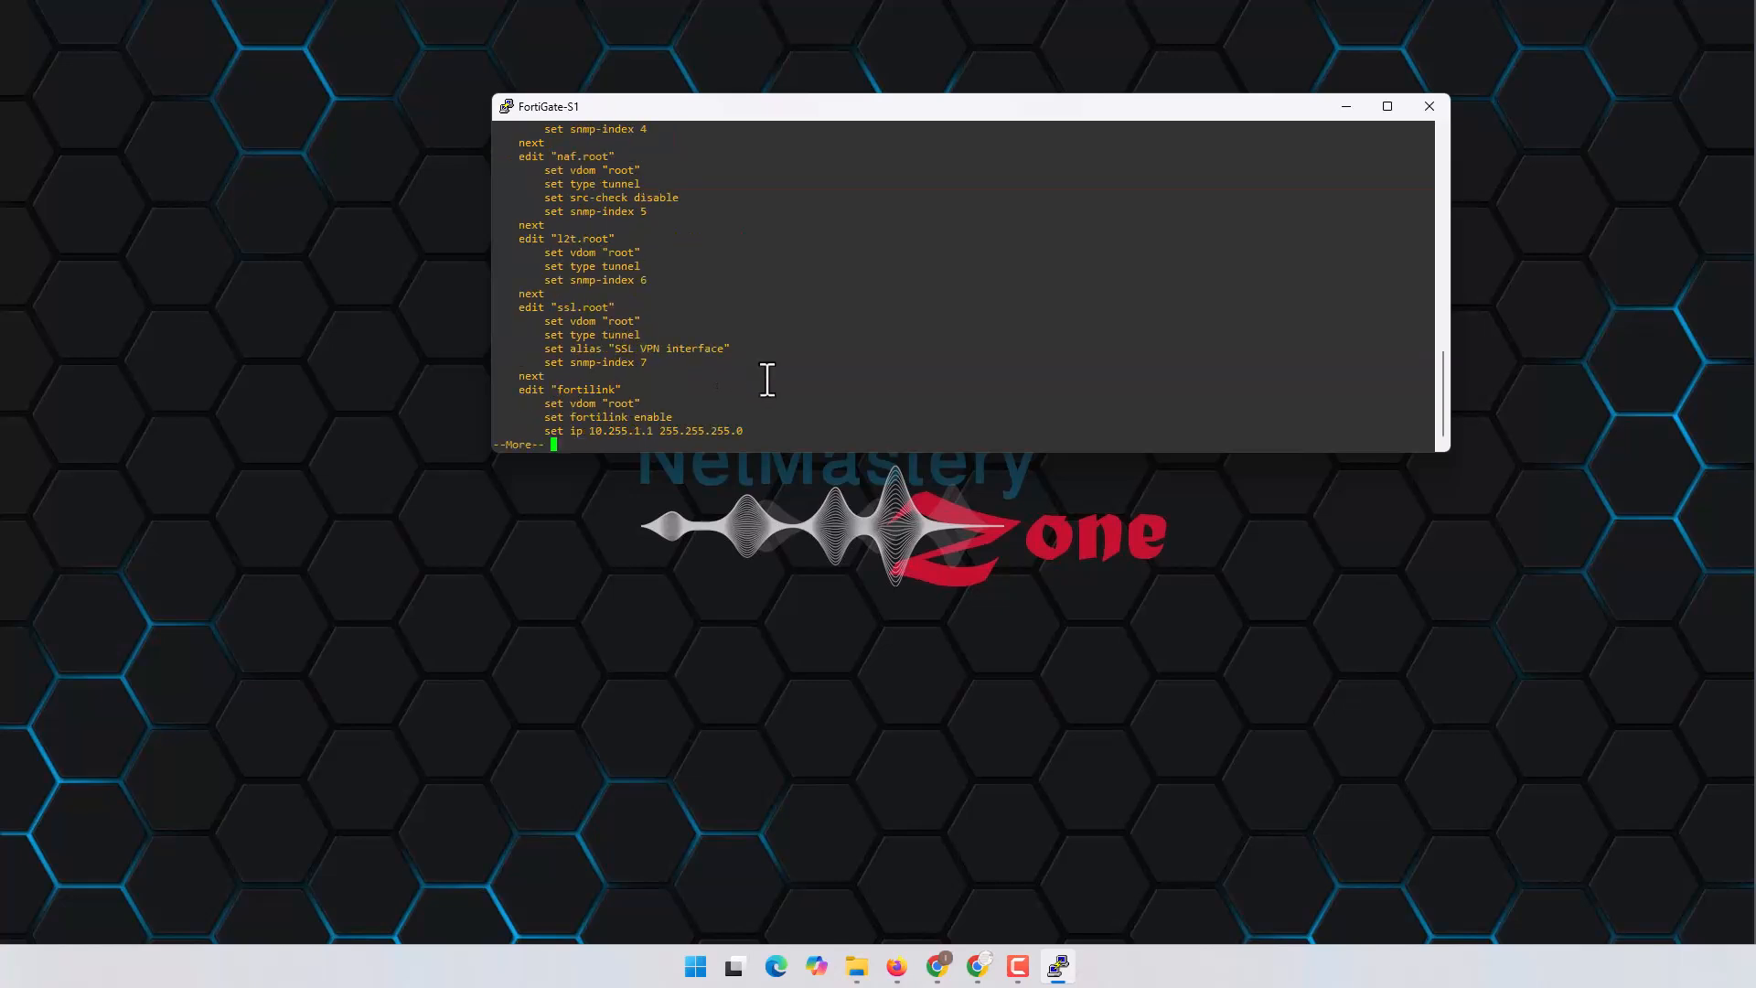
mouse_move(898, 976)
click(893, 864)
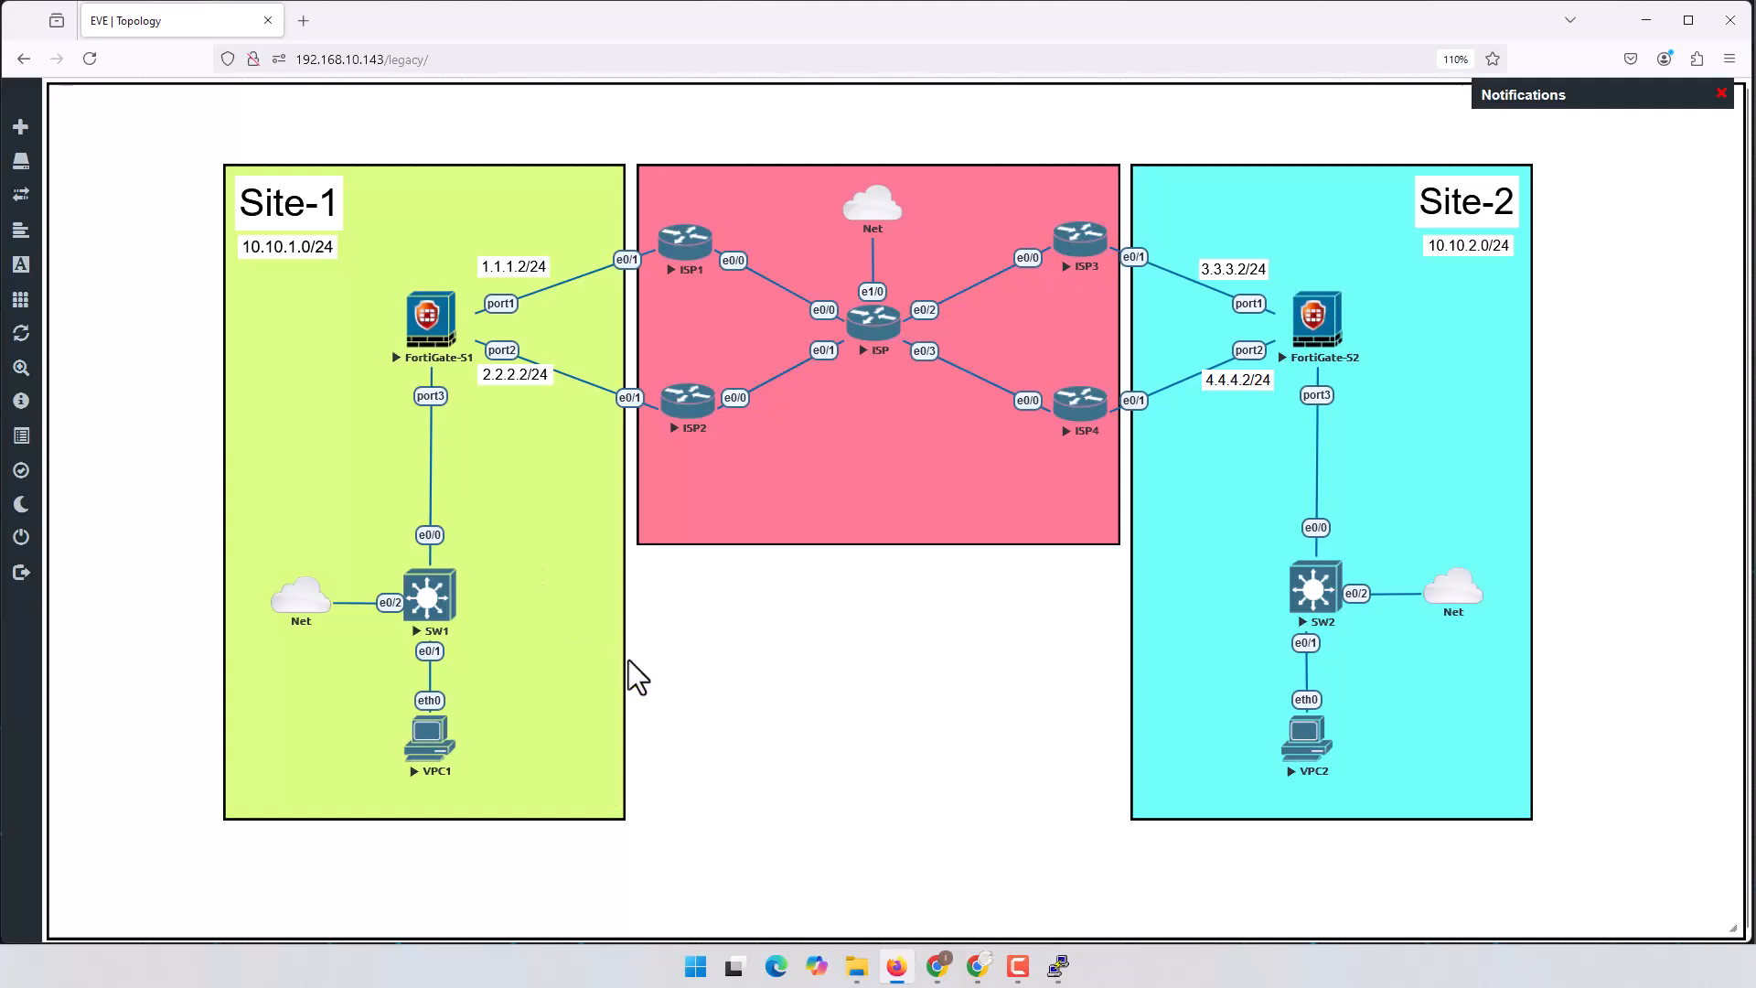
Step: Enter FortiGate interface configuration mode with config system interface
click(896, 966)
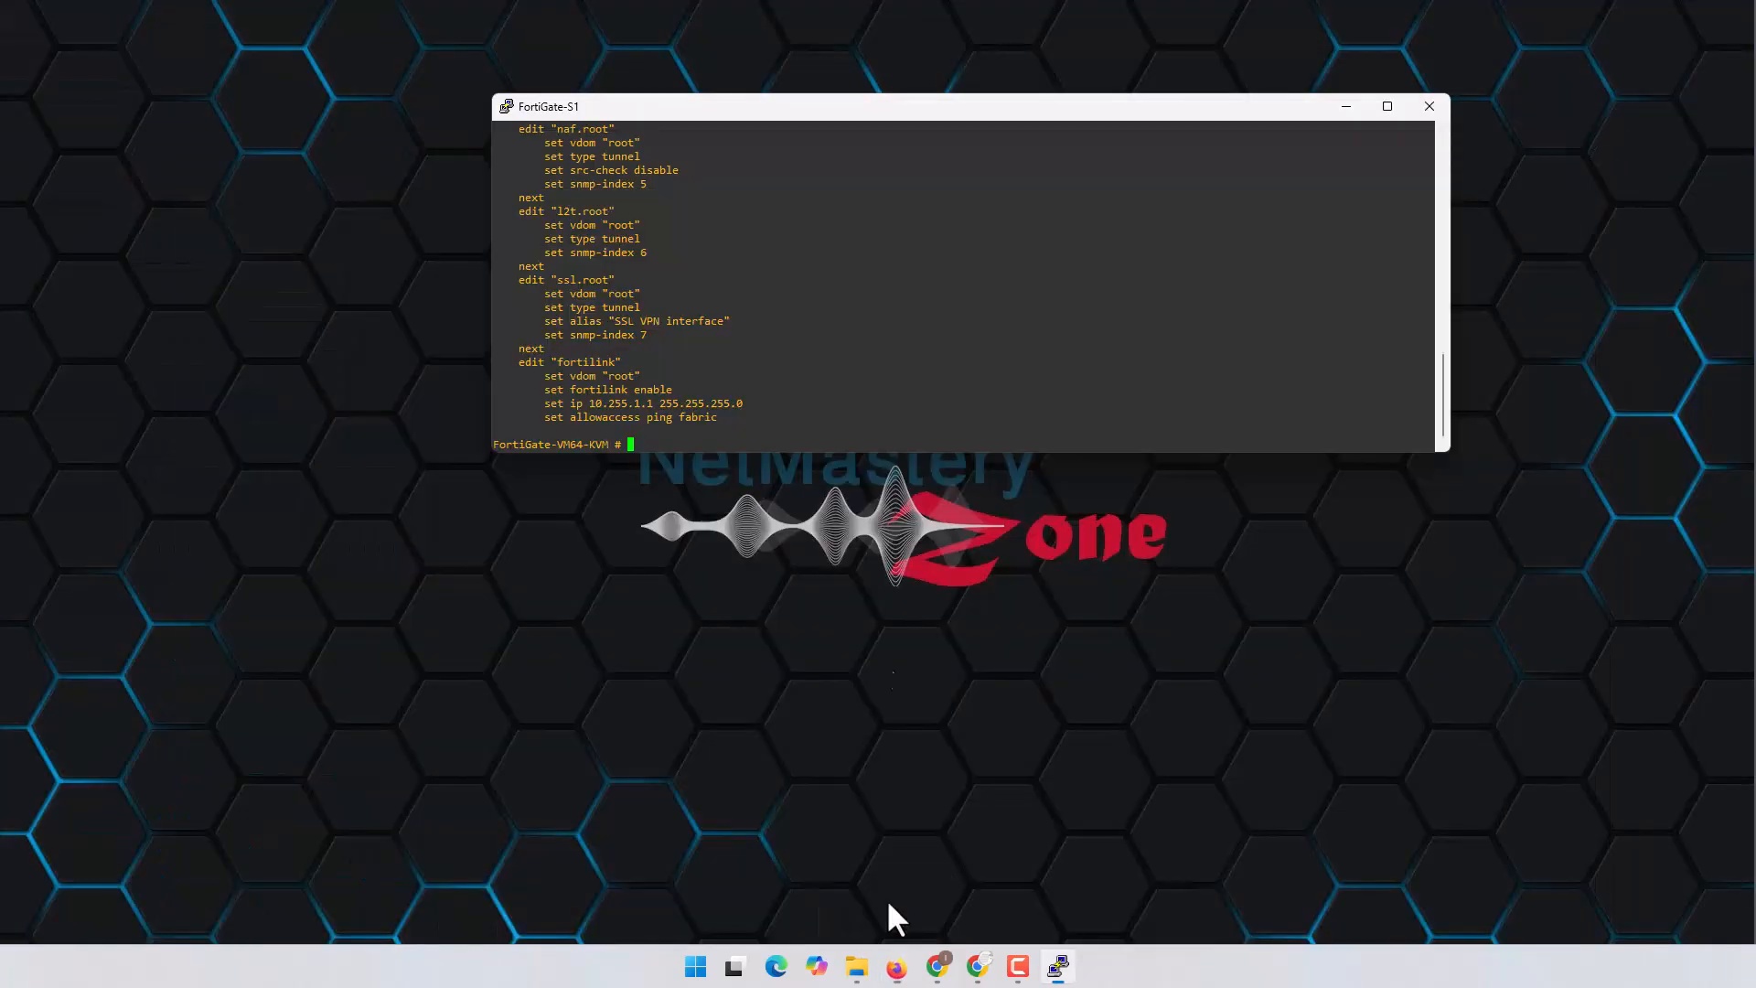
drag(1014, 106, 1145, 160)
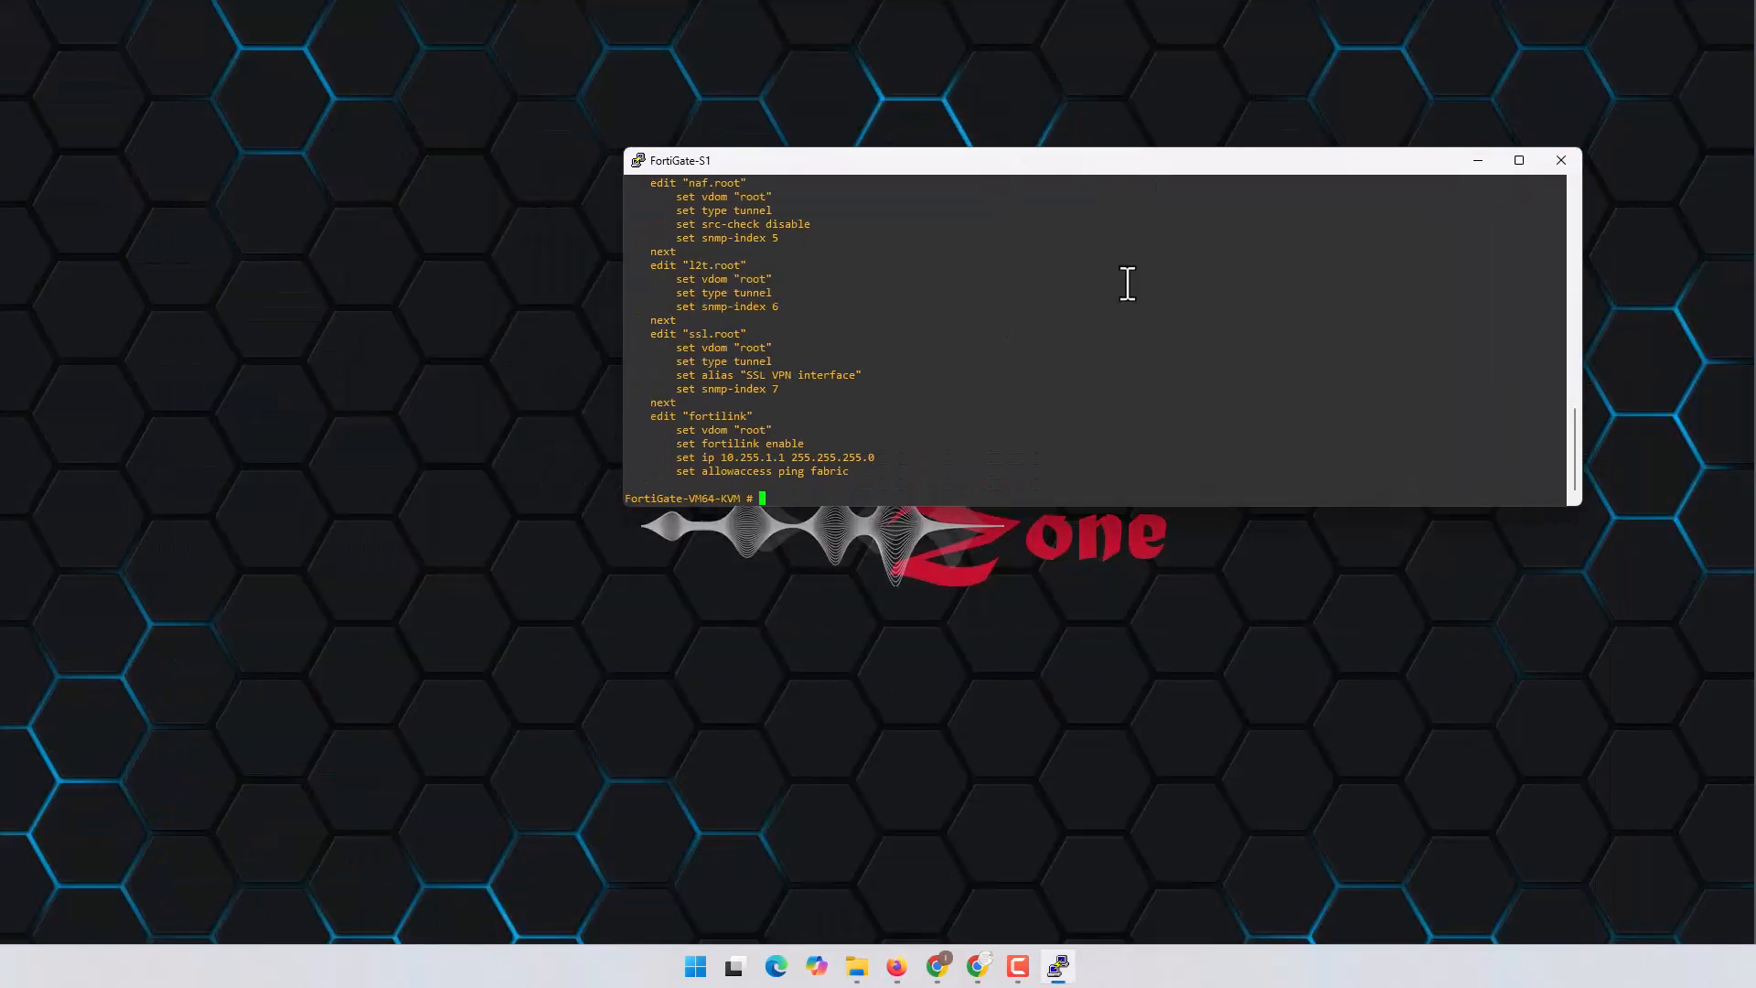
click(896, 967)
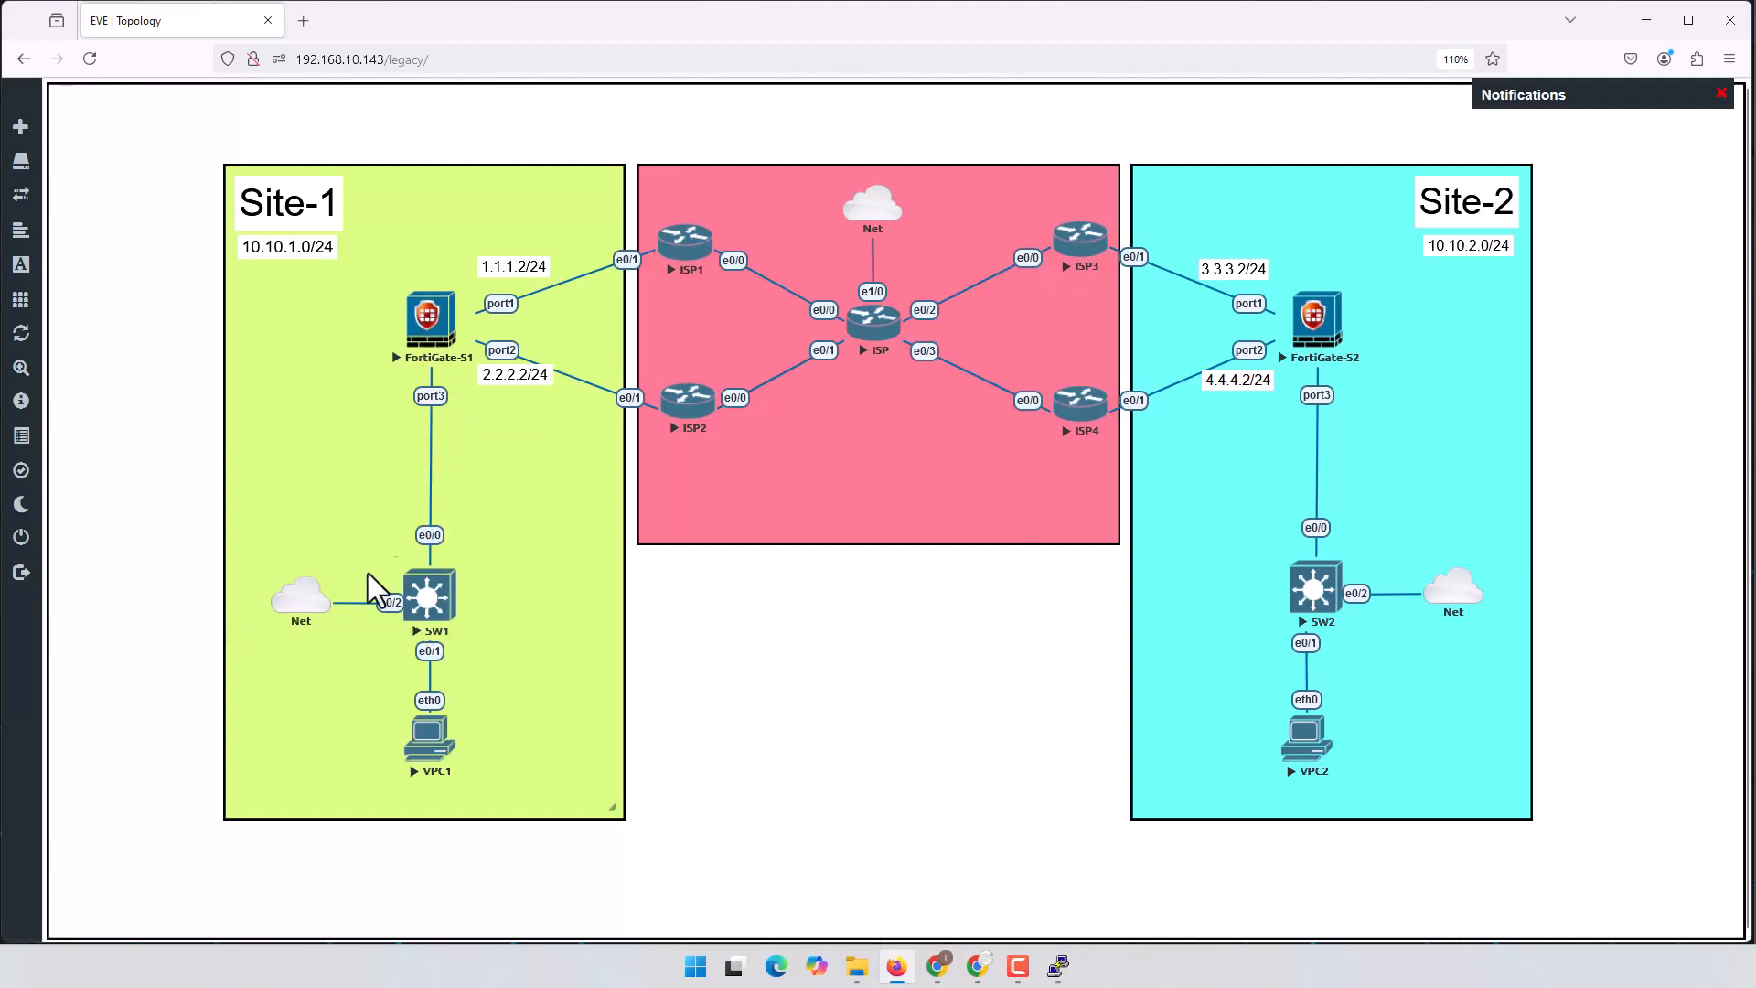
click(898, 967)
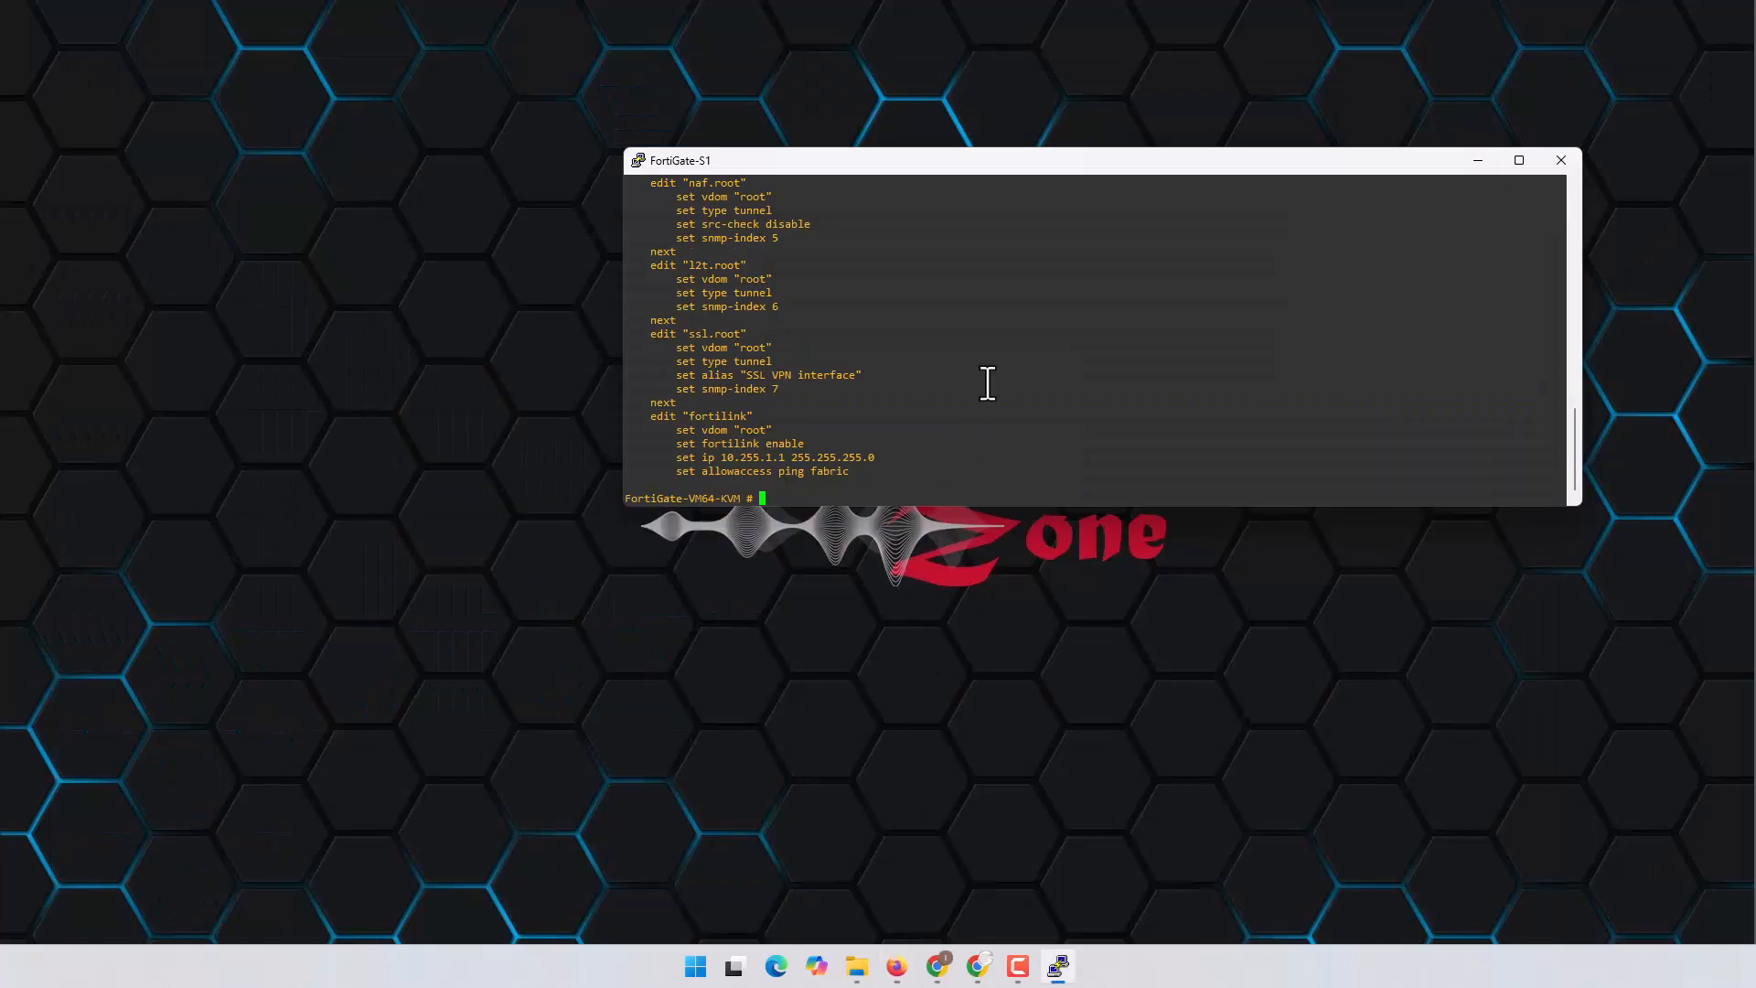
text(sys)
key(BackSpace)
key(BackSpace)
key(BackSpace)
text(cins)
key(BackSpace)
key(BackSpace)
key(BackSpace)
key(BackSpace)
text(config system interface)
key(Return)
Step: Edit port3 and assign it the address 10.10.1.1/24
text(edit )
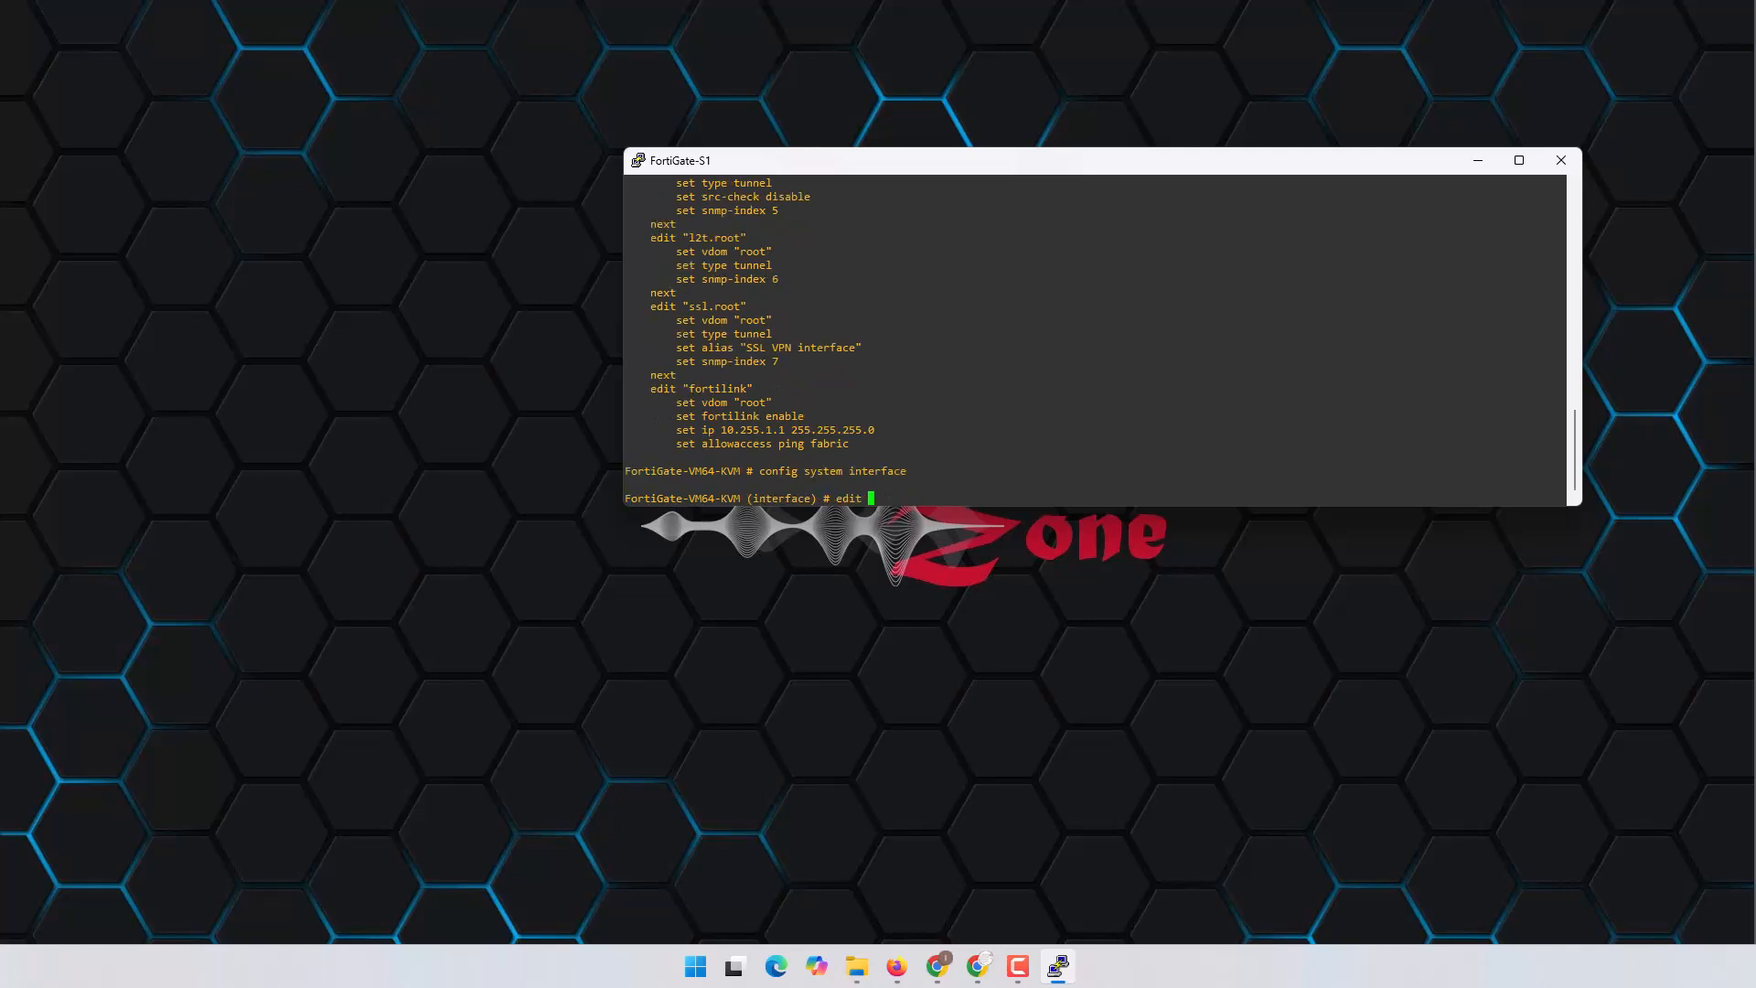
text(port2)
key(Return)
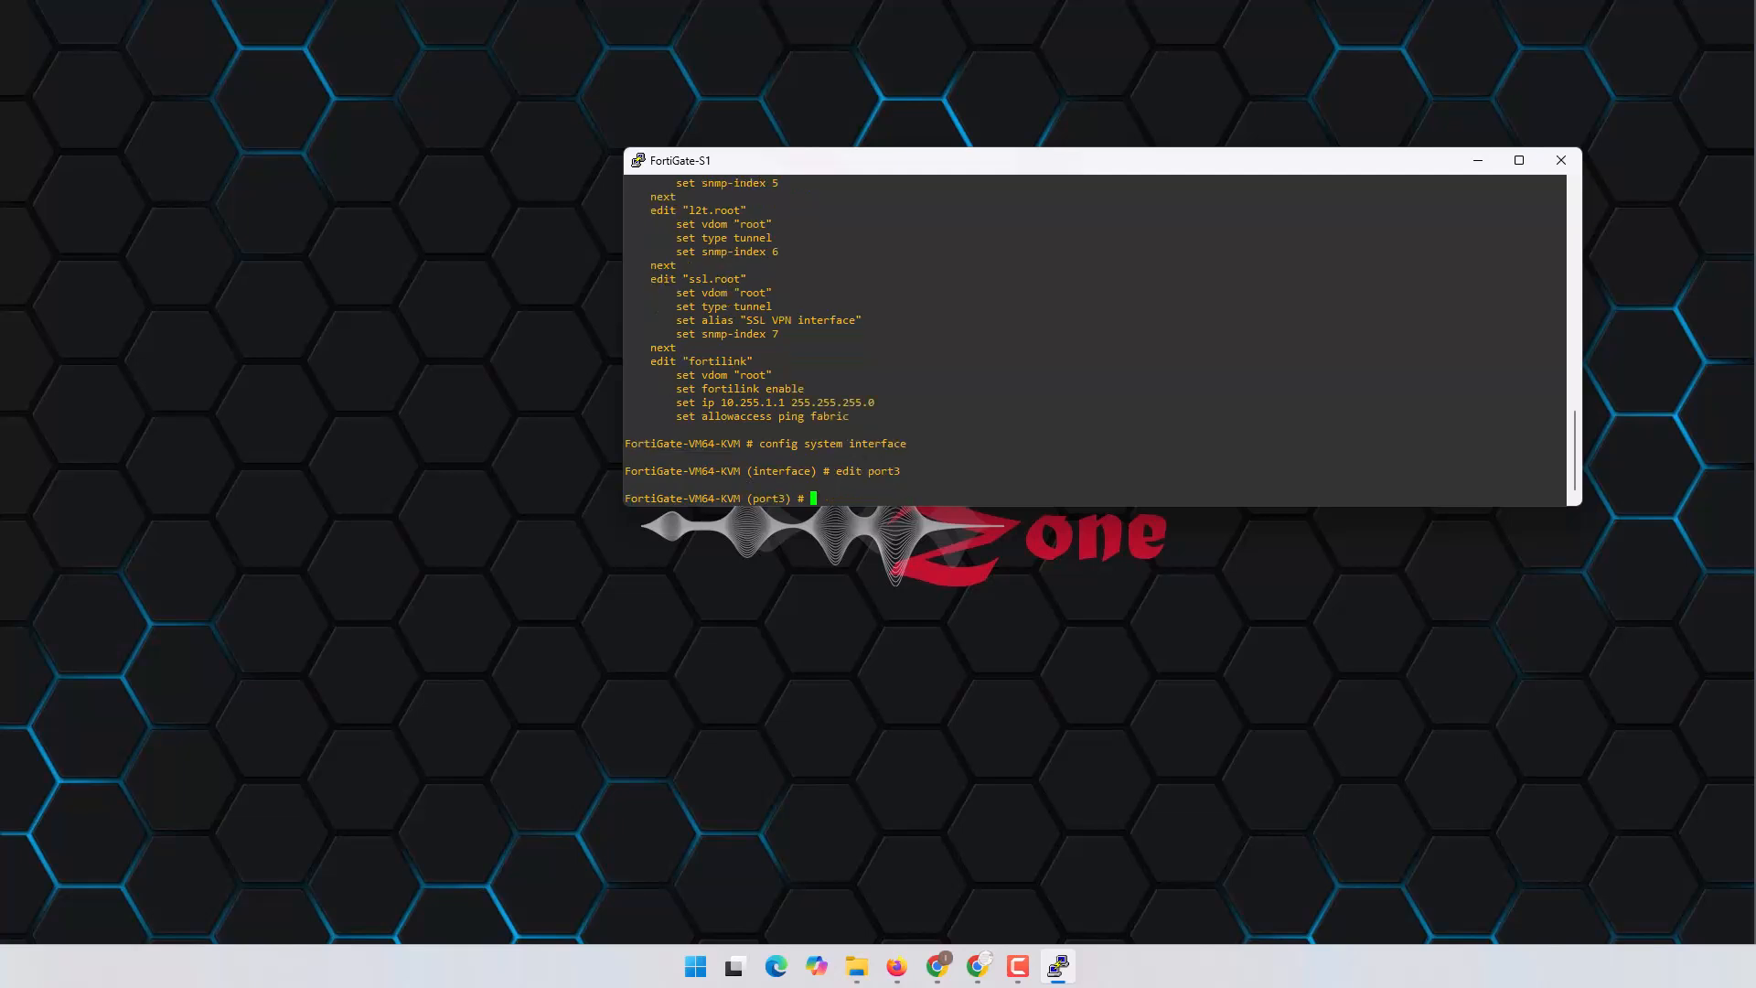
text(set ip 10.10.1.1/24)
key(Return)
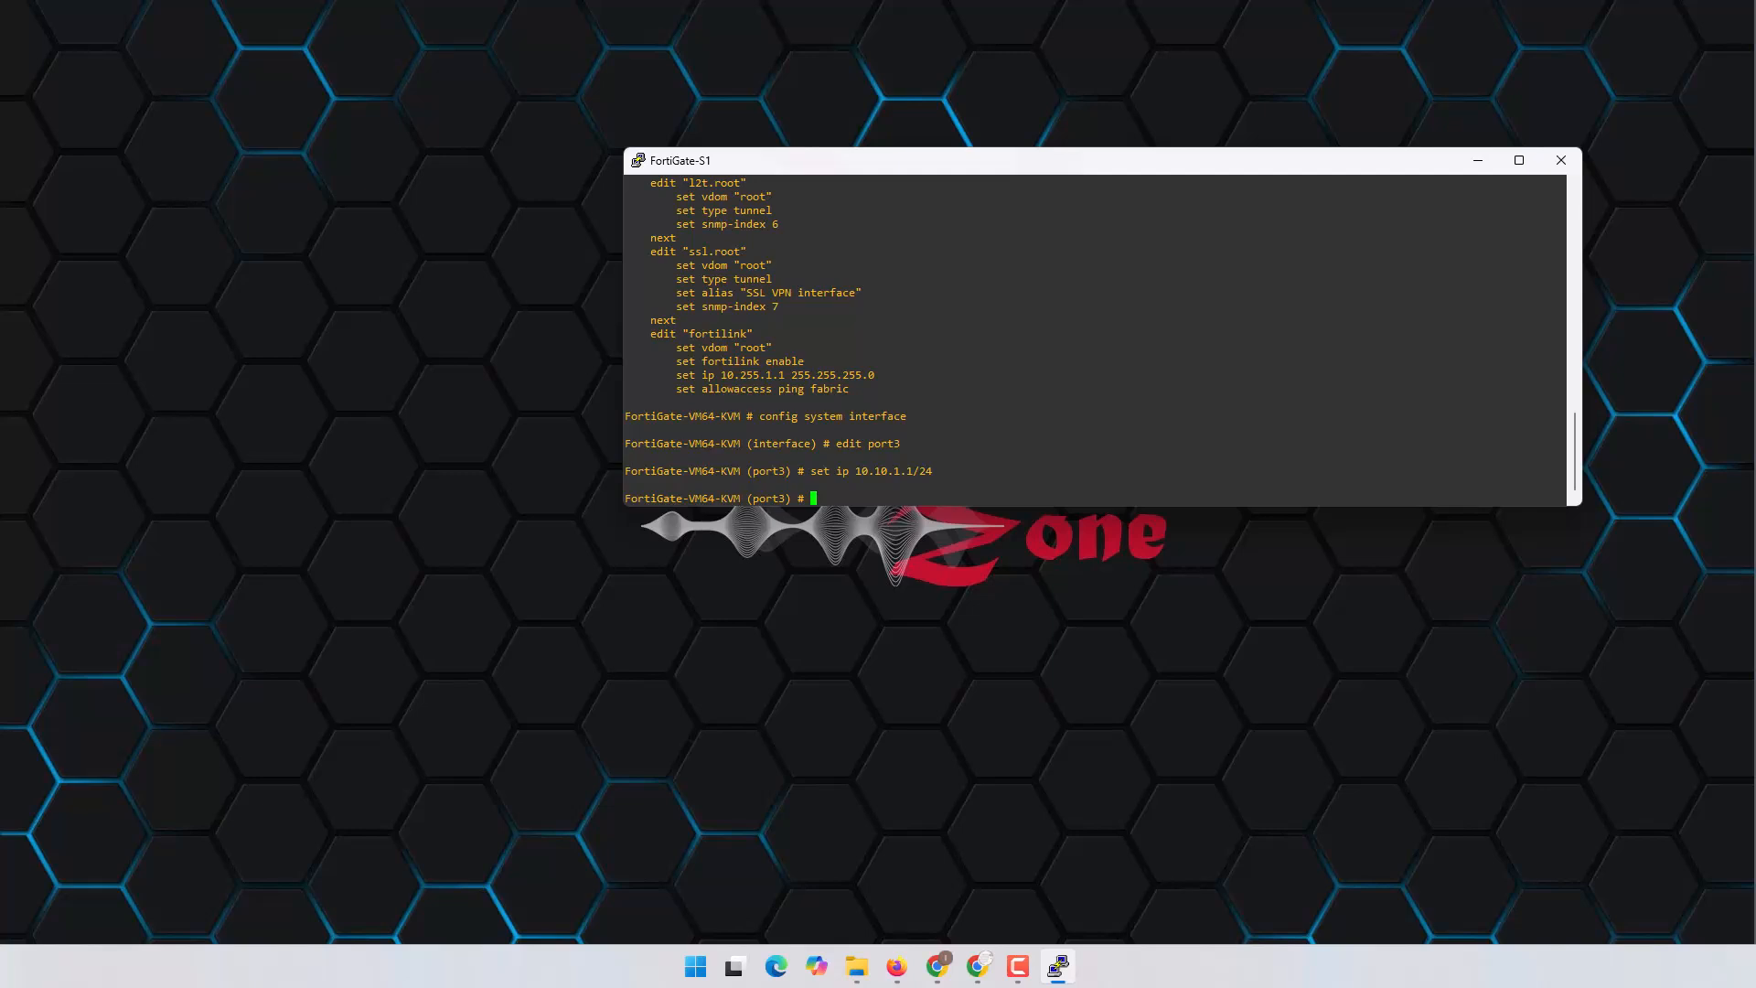
click(909, 968)
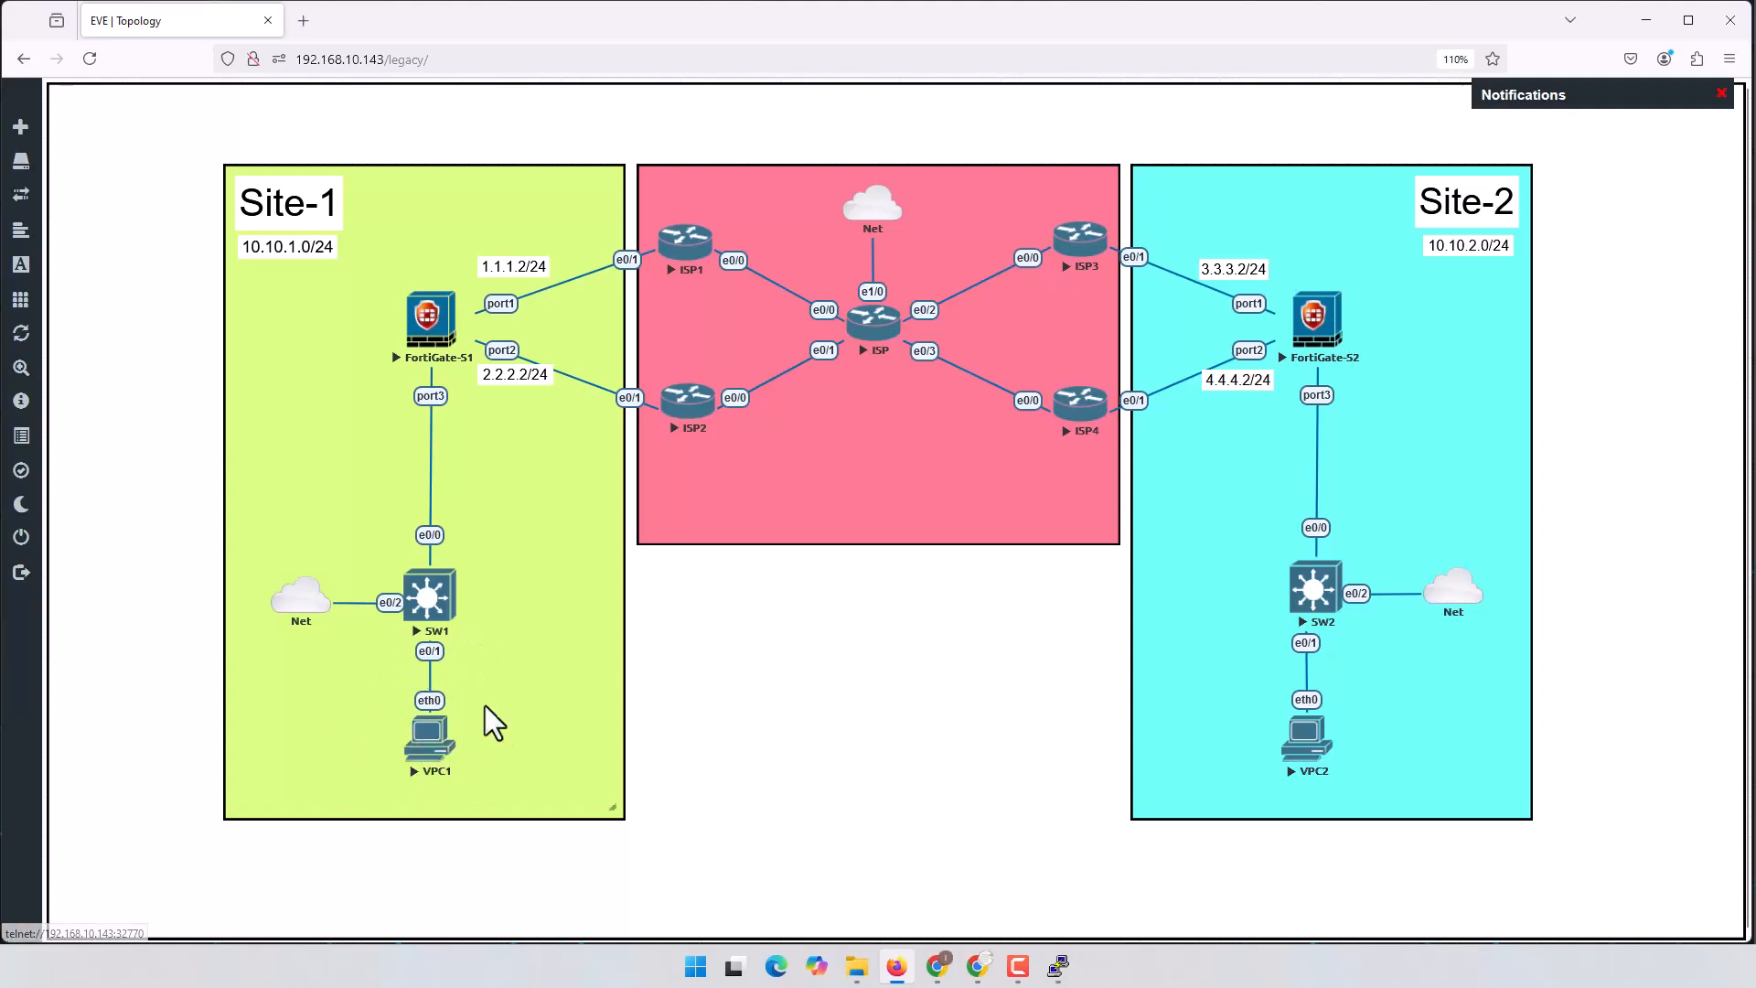
Step: Allow HTTPS and ping management access on port3 and save the interface settings
click(899, 971)
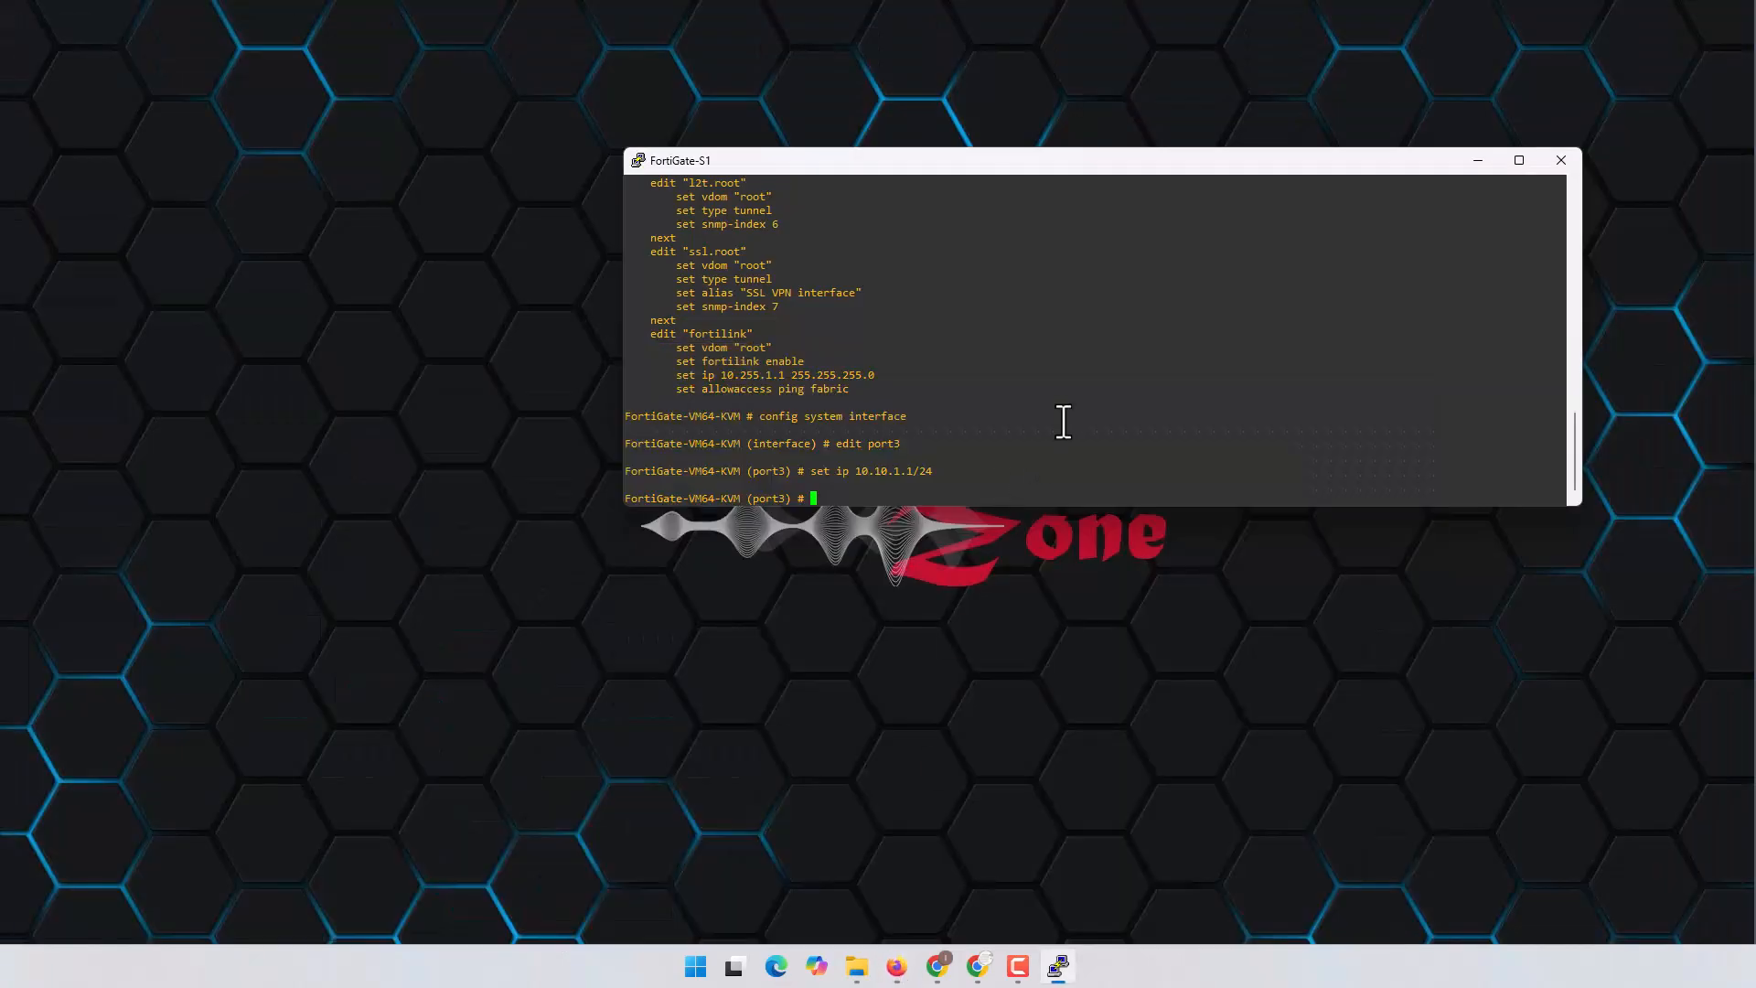
text(set allowaccess)
text(https ping)
key(question)
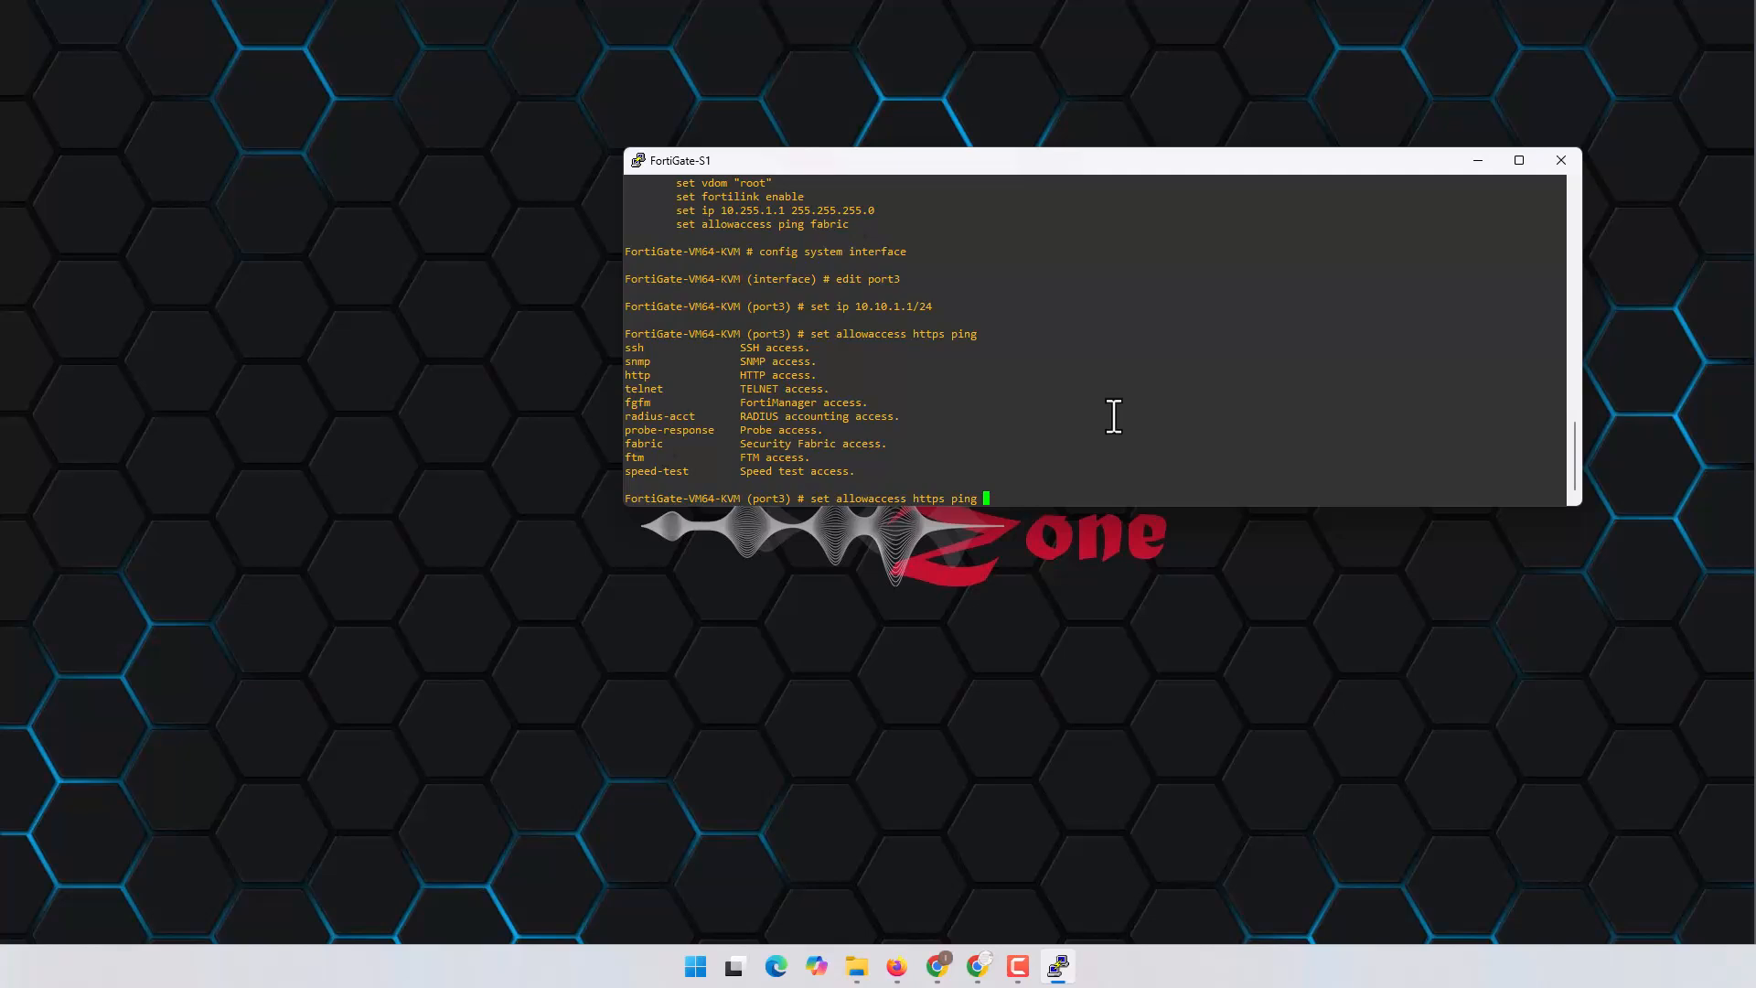
key(Return)
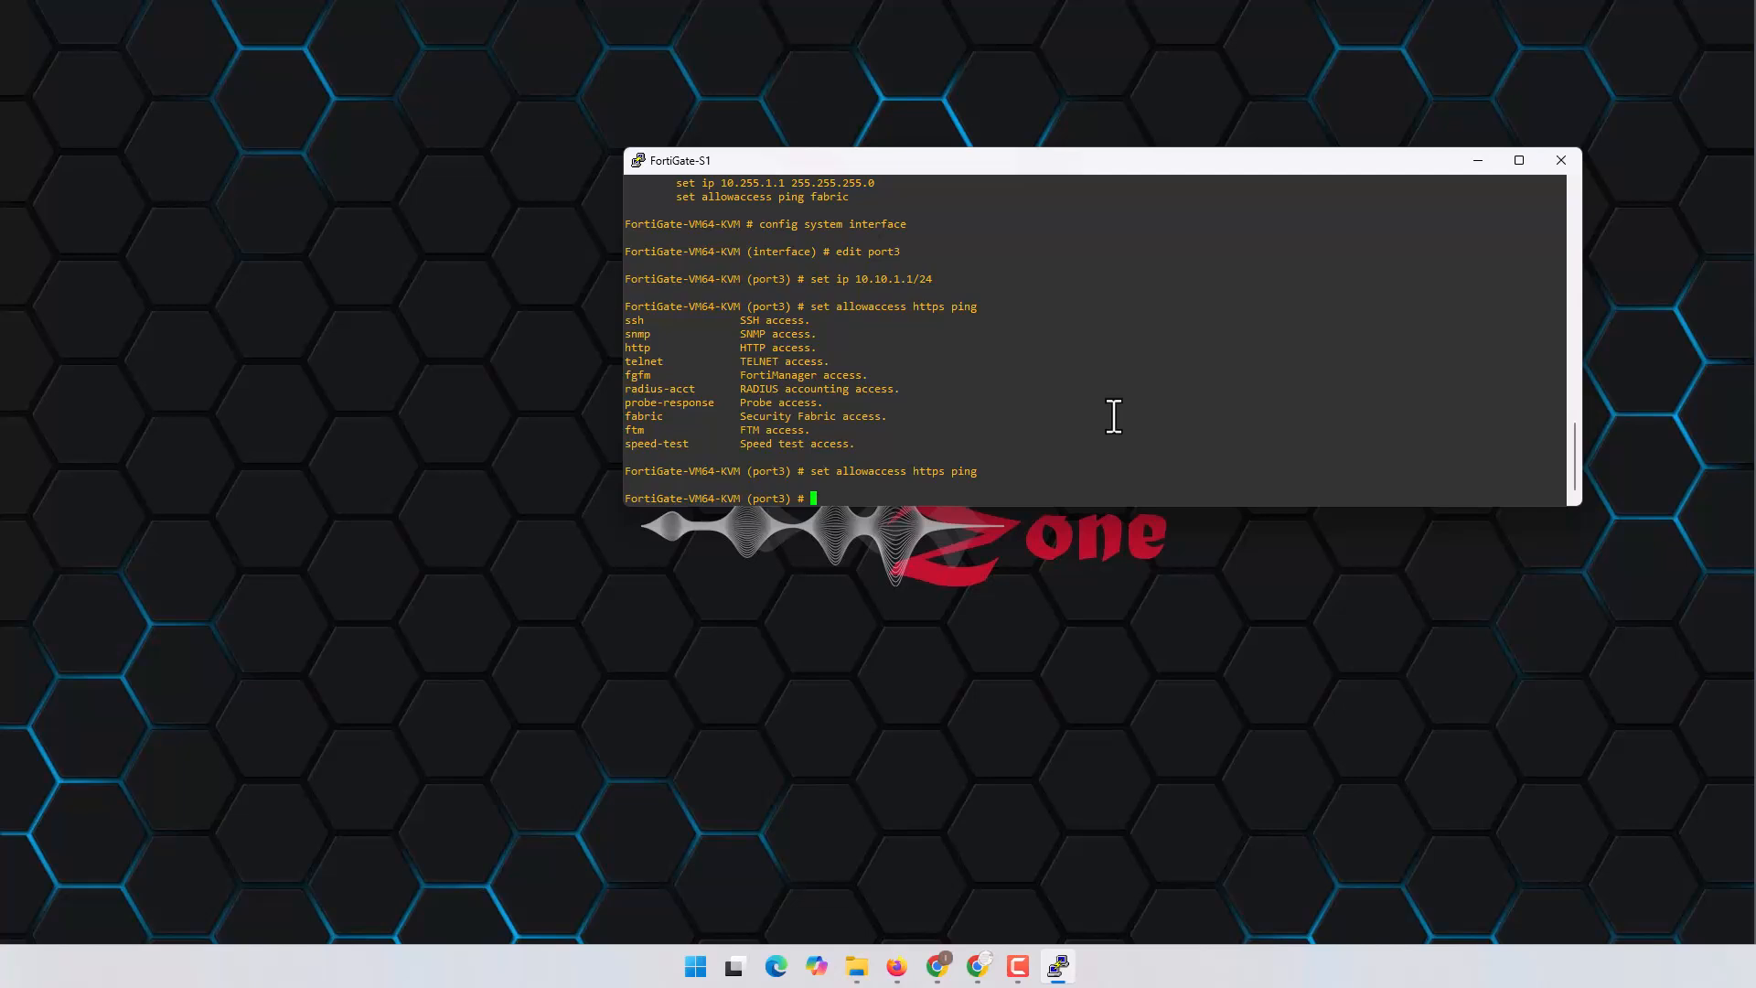
text(set)
key(BackSpace)
key(BackSpace)
key(BackSpace)
text(end)
key(Return)
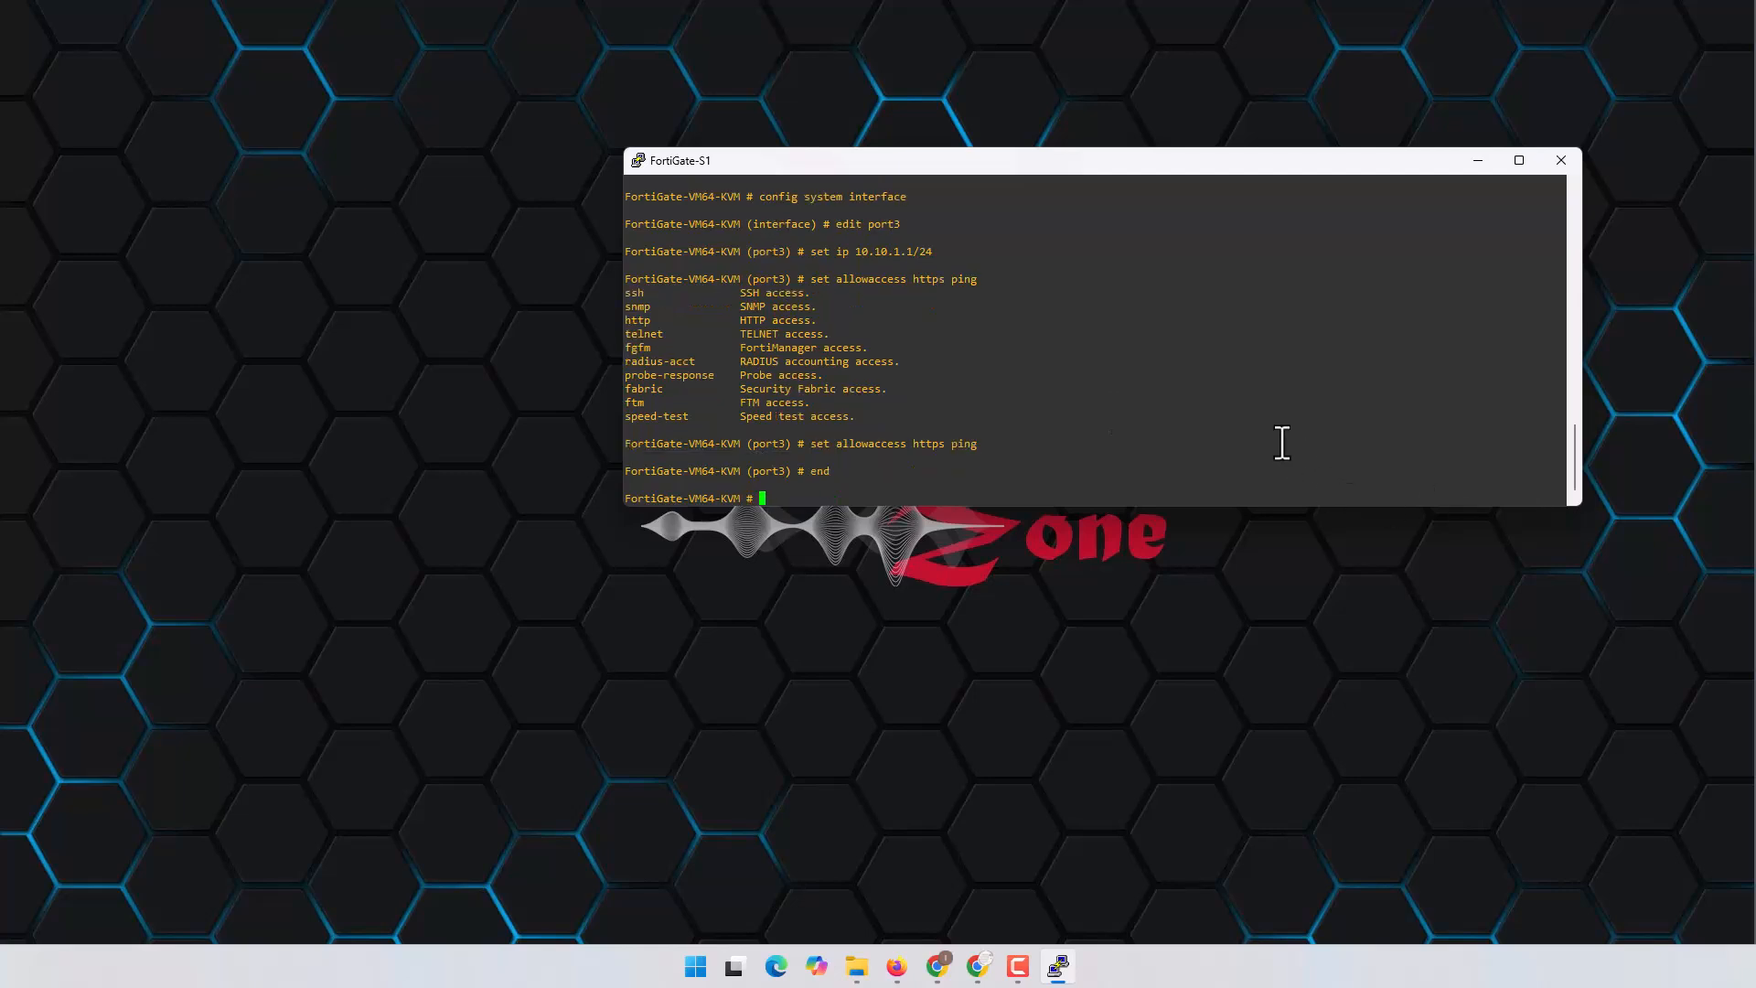
Step: List the configuration to confirm port3 at 10.10.1.1 255.255.255.0, then quit the pager
text(show)
key(Return)
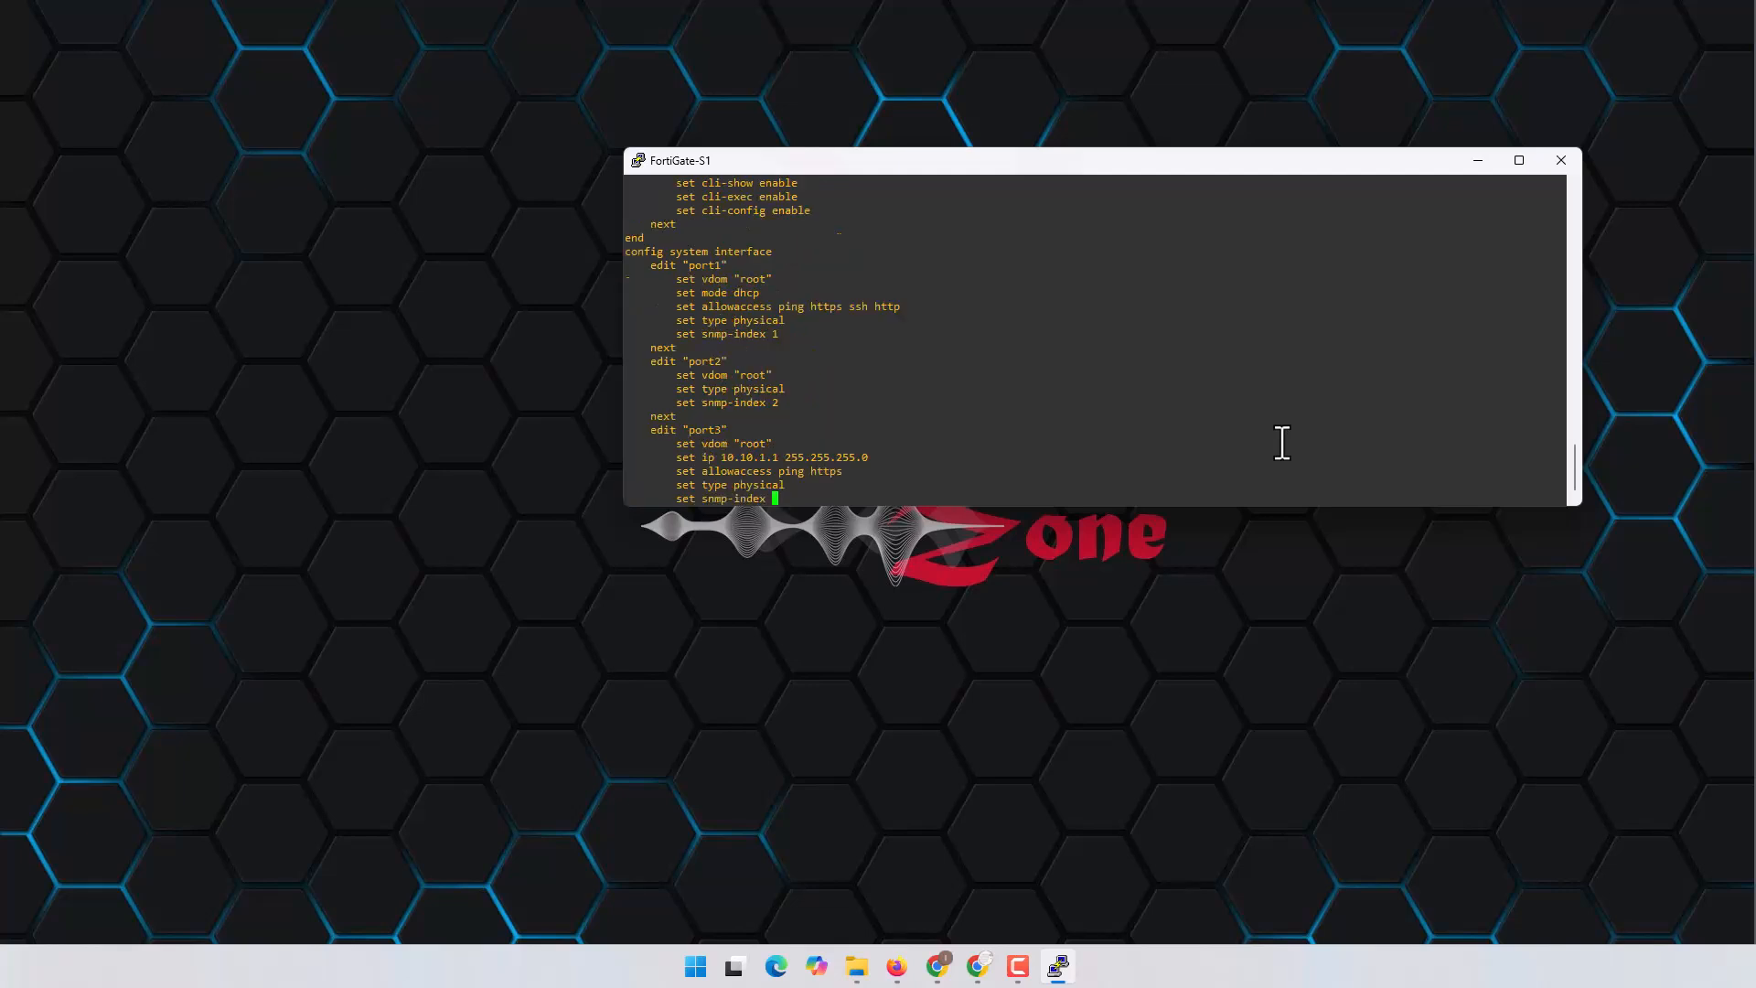
key(Return)
key(Return)
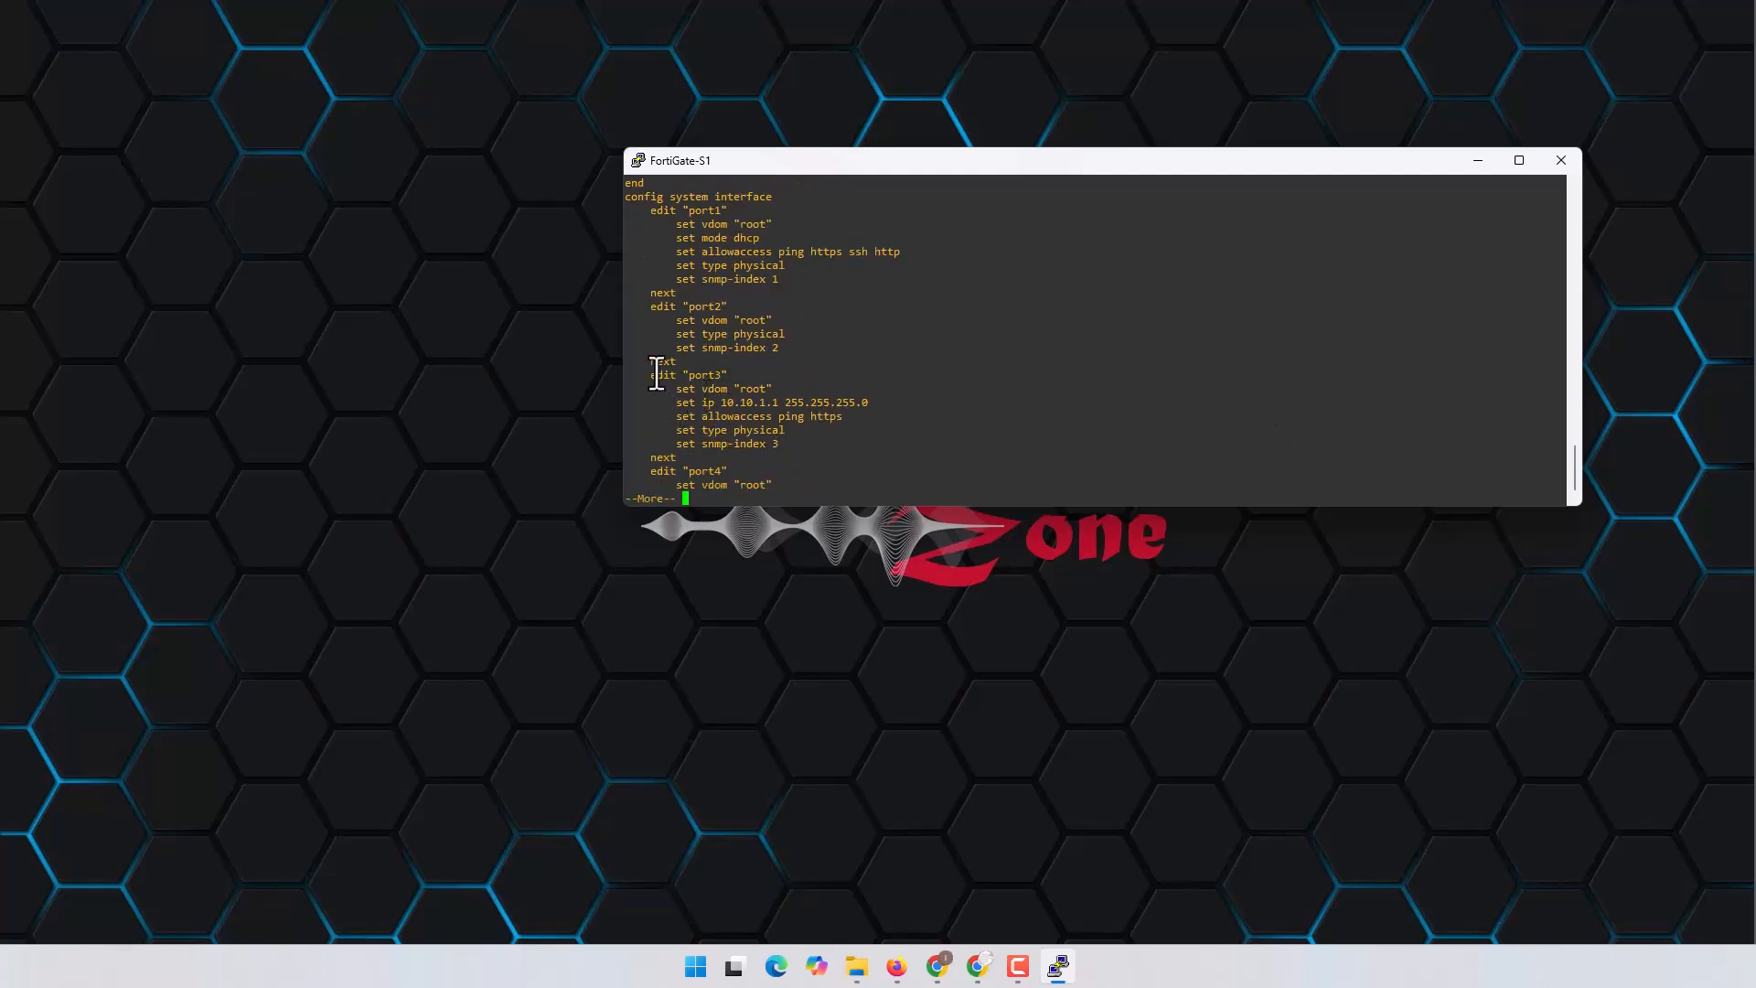
drag(656, 375, 827, 455)
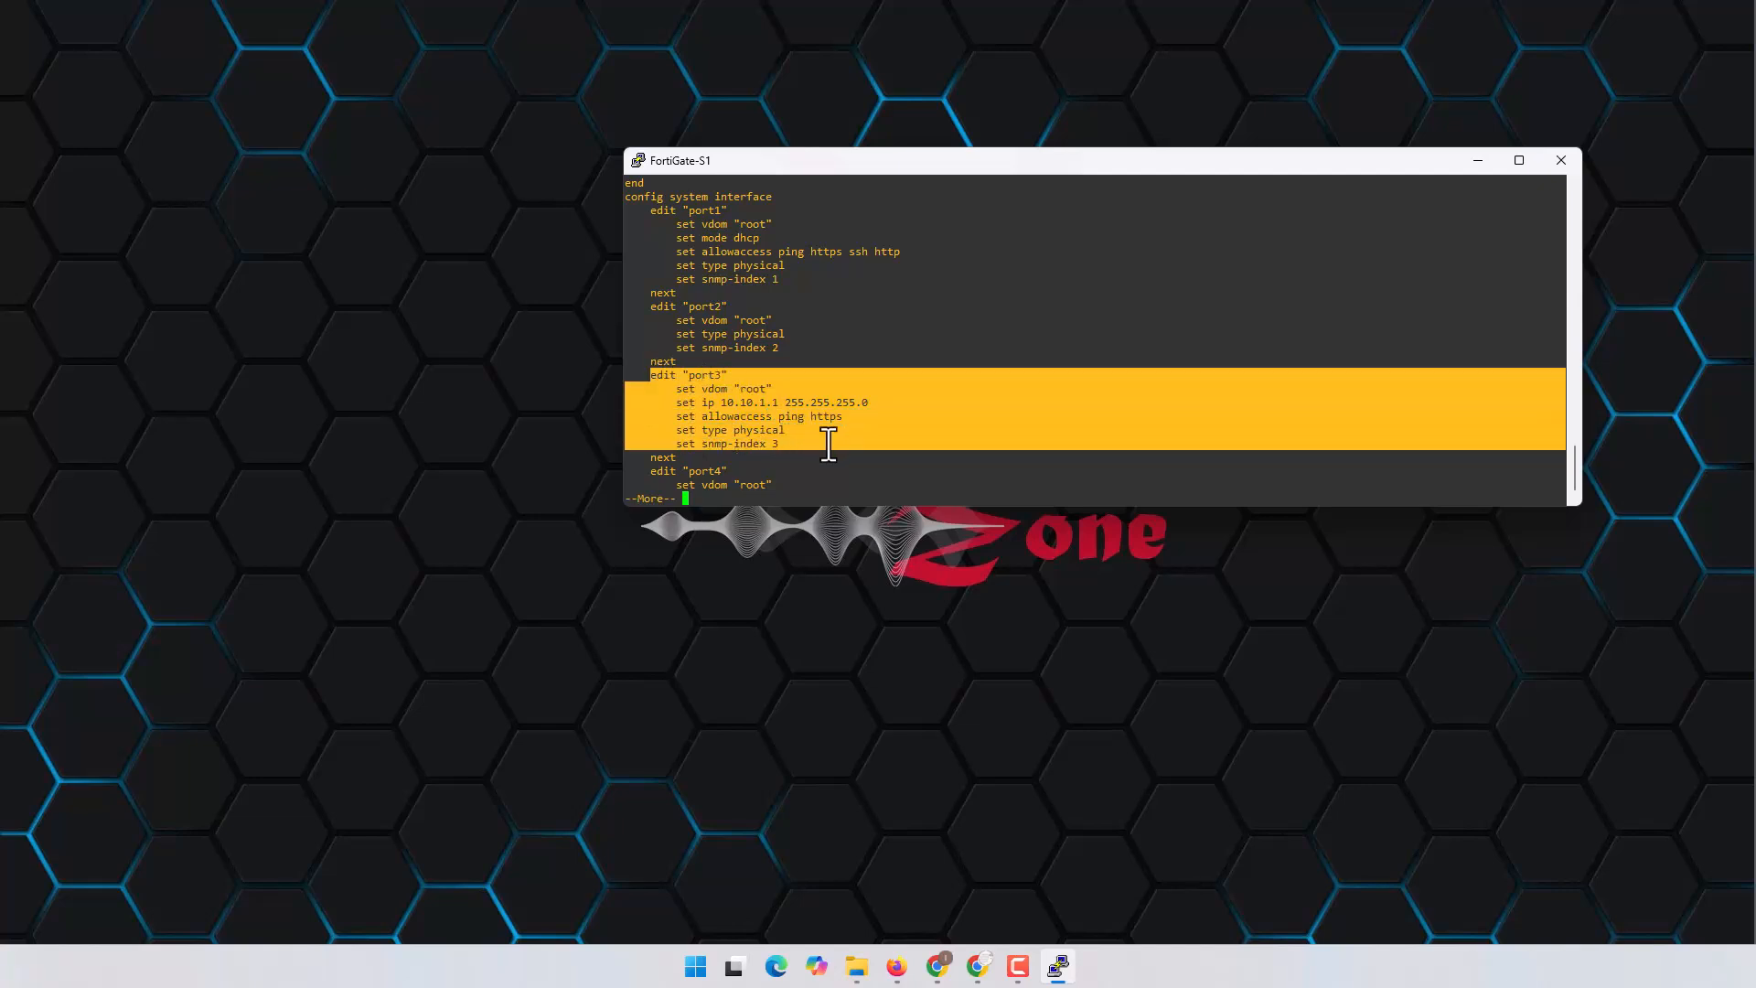
click(912, 421)
key(Return)
key(q)
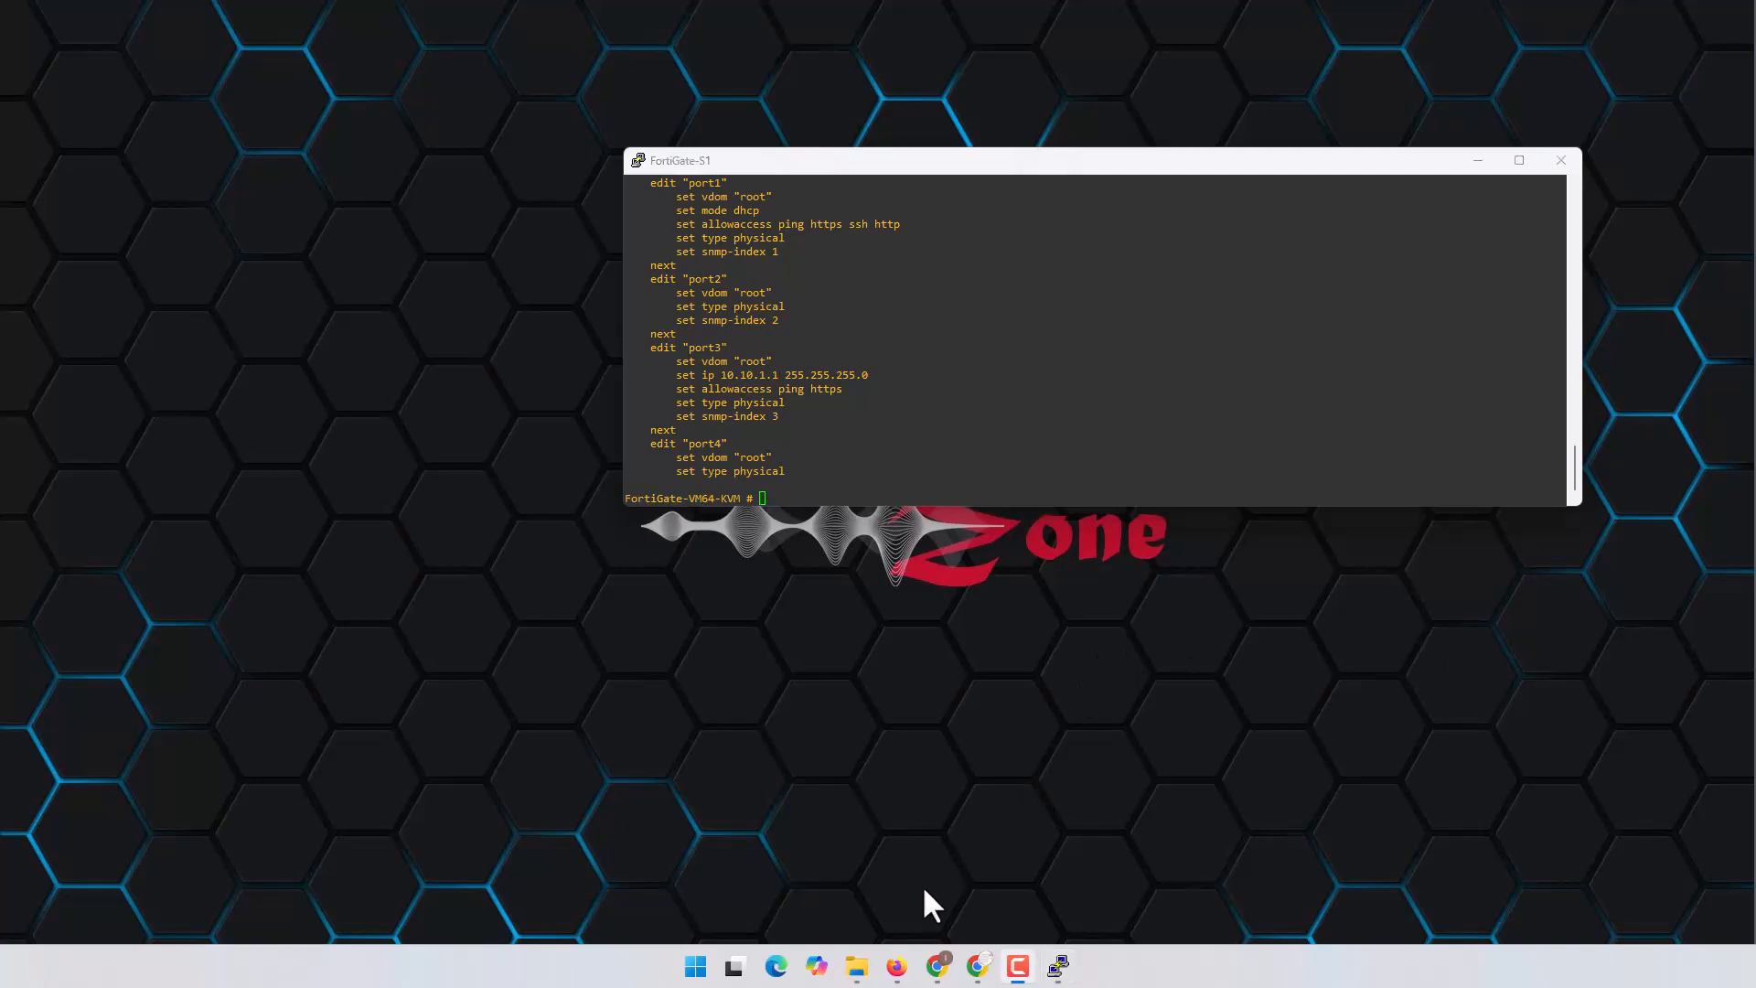
click(896, 965)
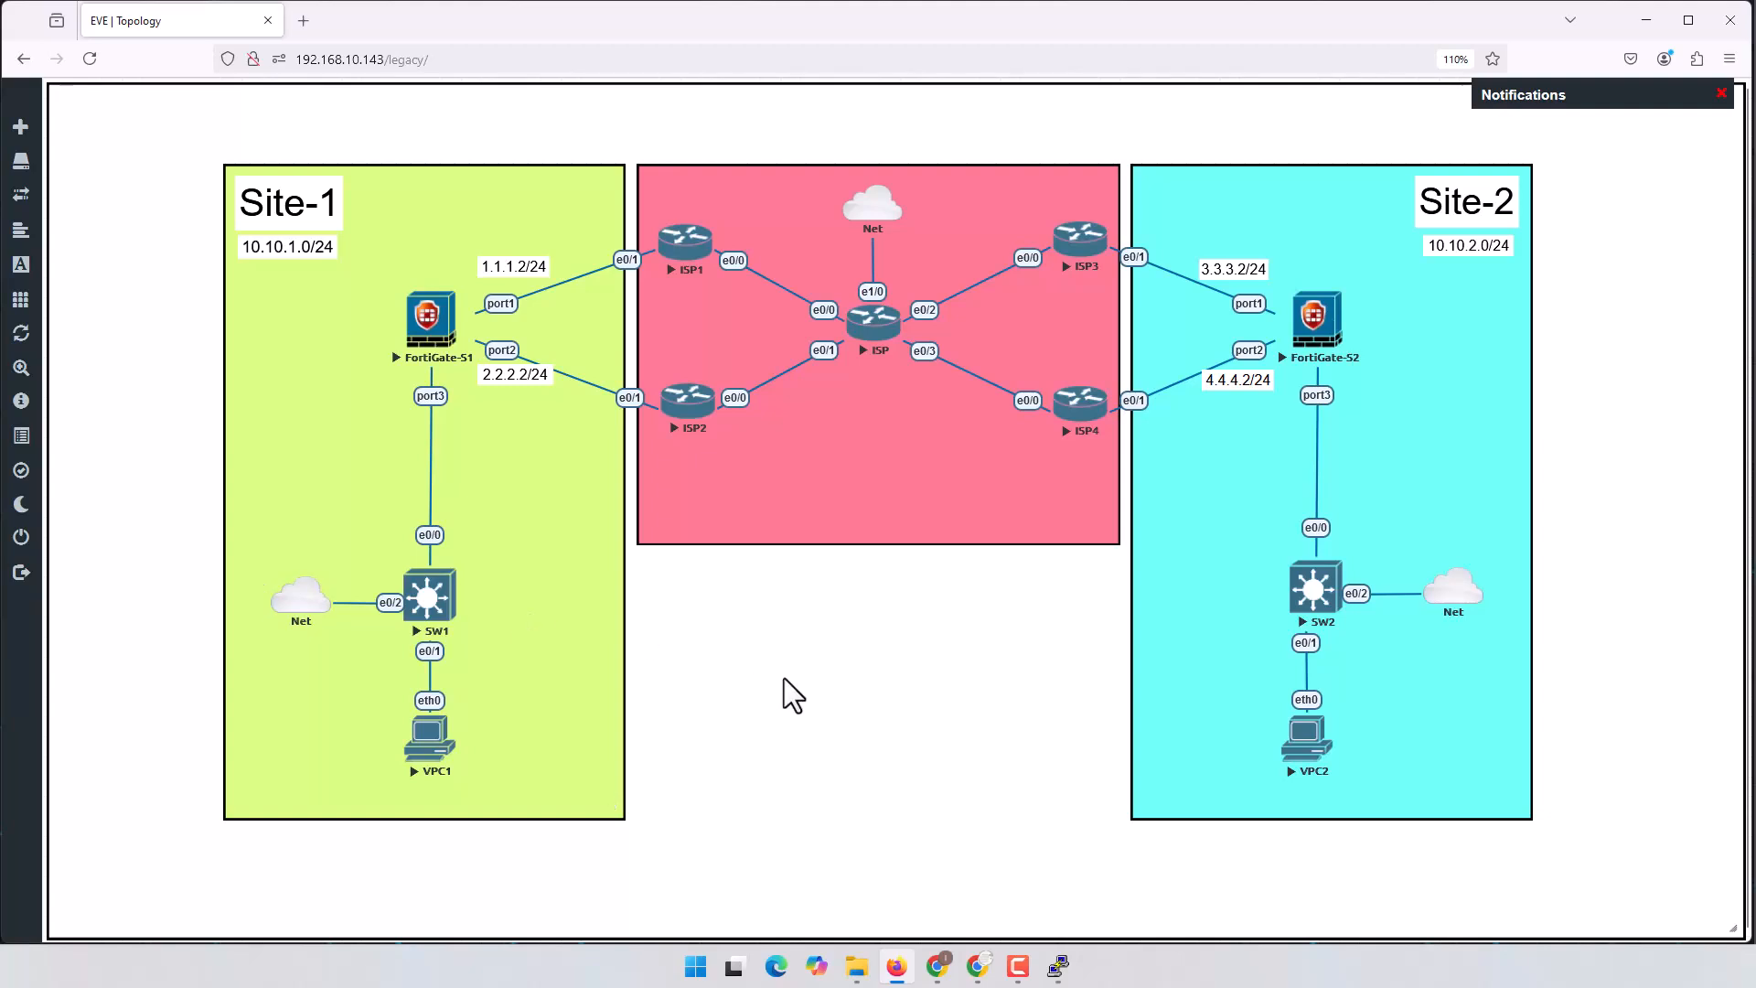
click(897, 966)
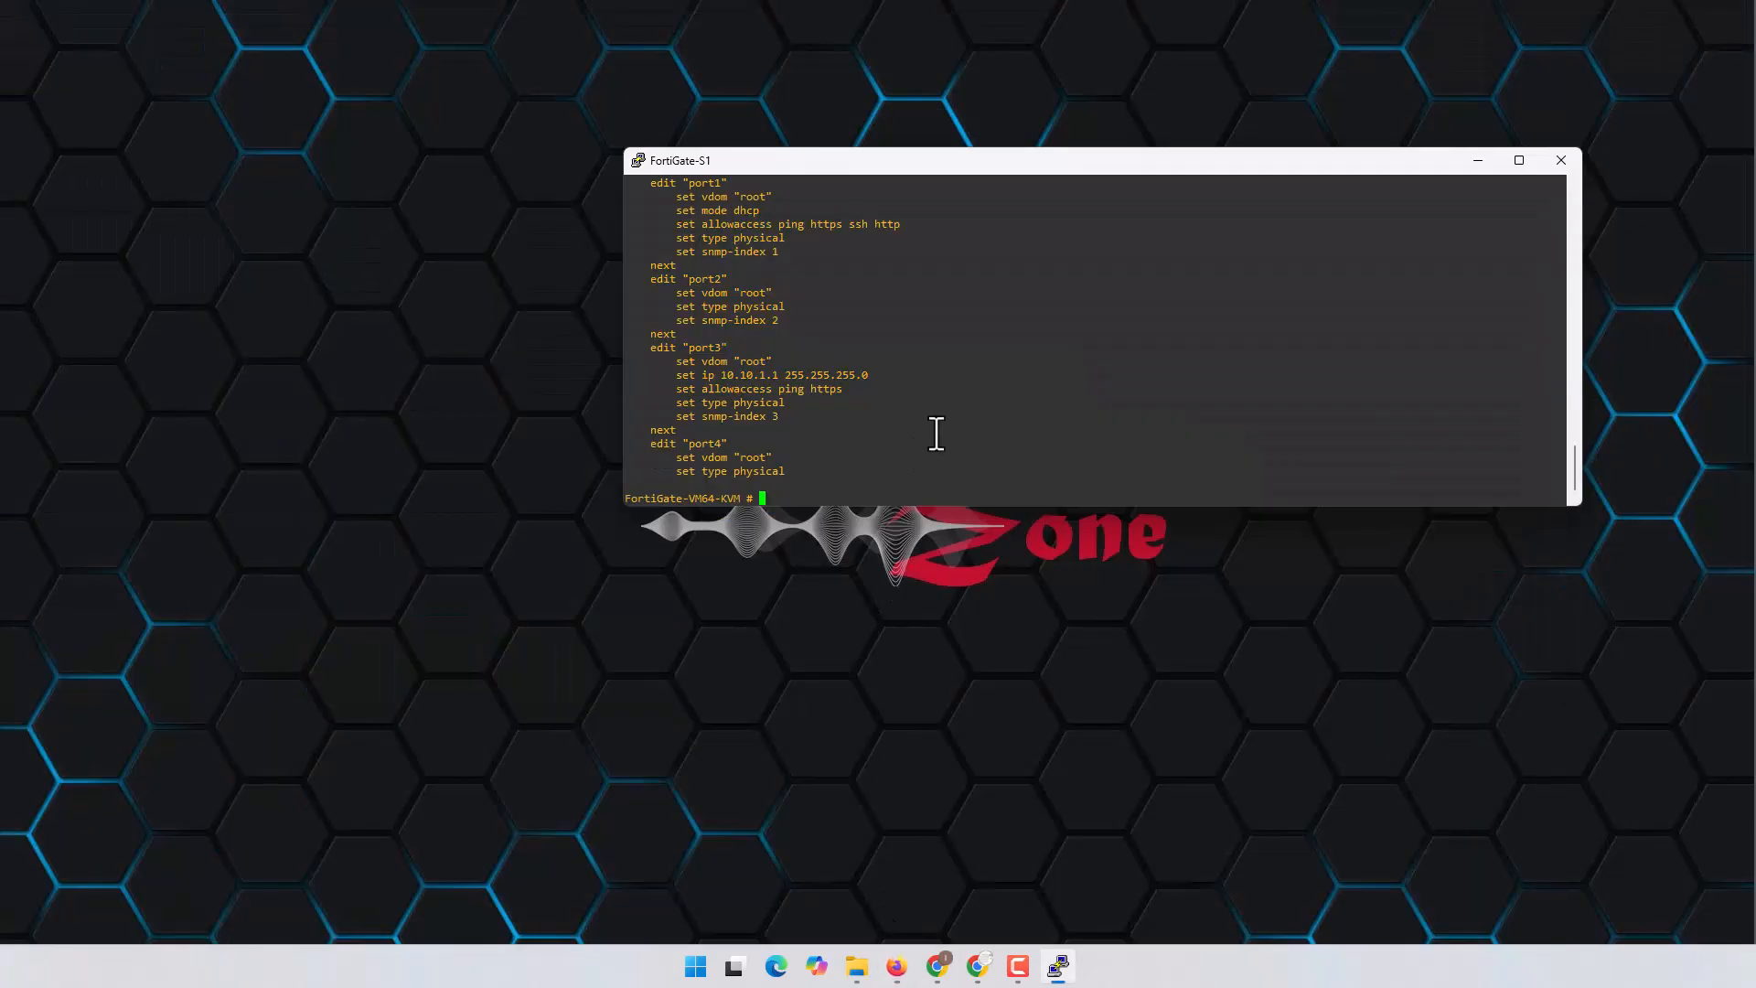
Step: Enter the static route configuration and create route entry 1
text(config router)
key(question)
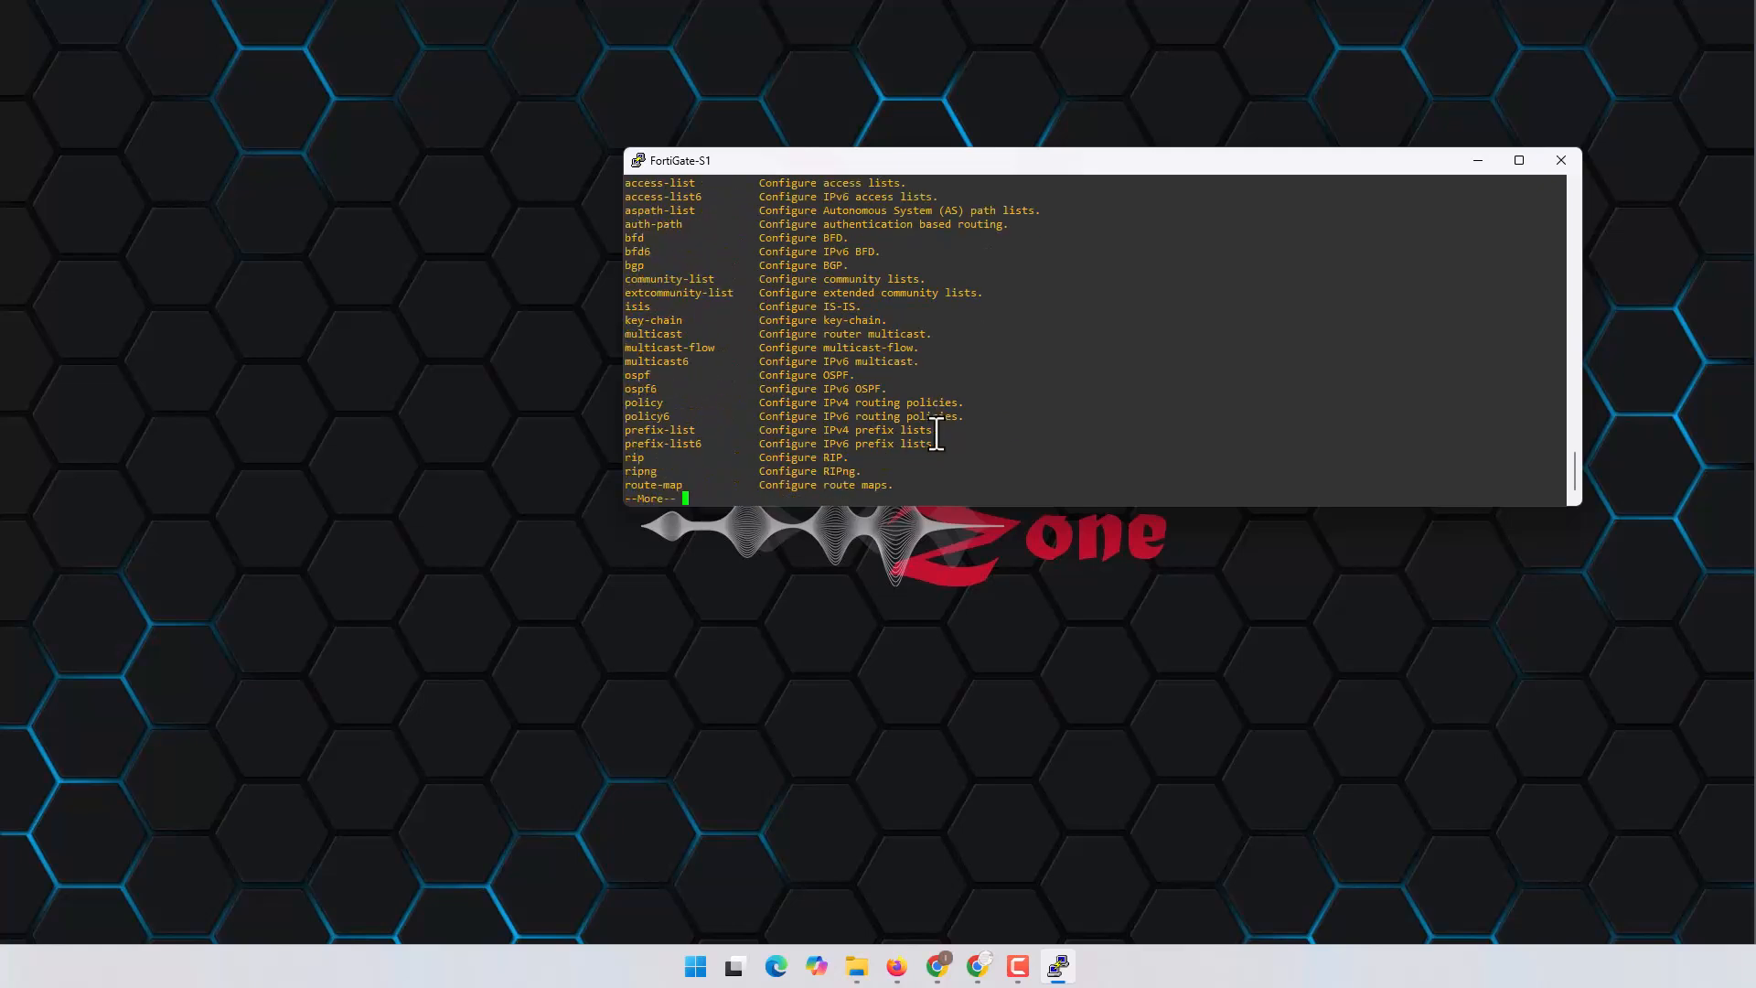
key(space)
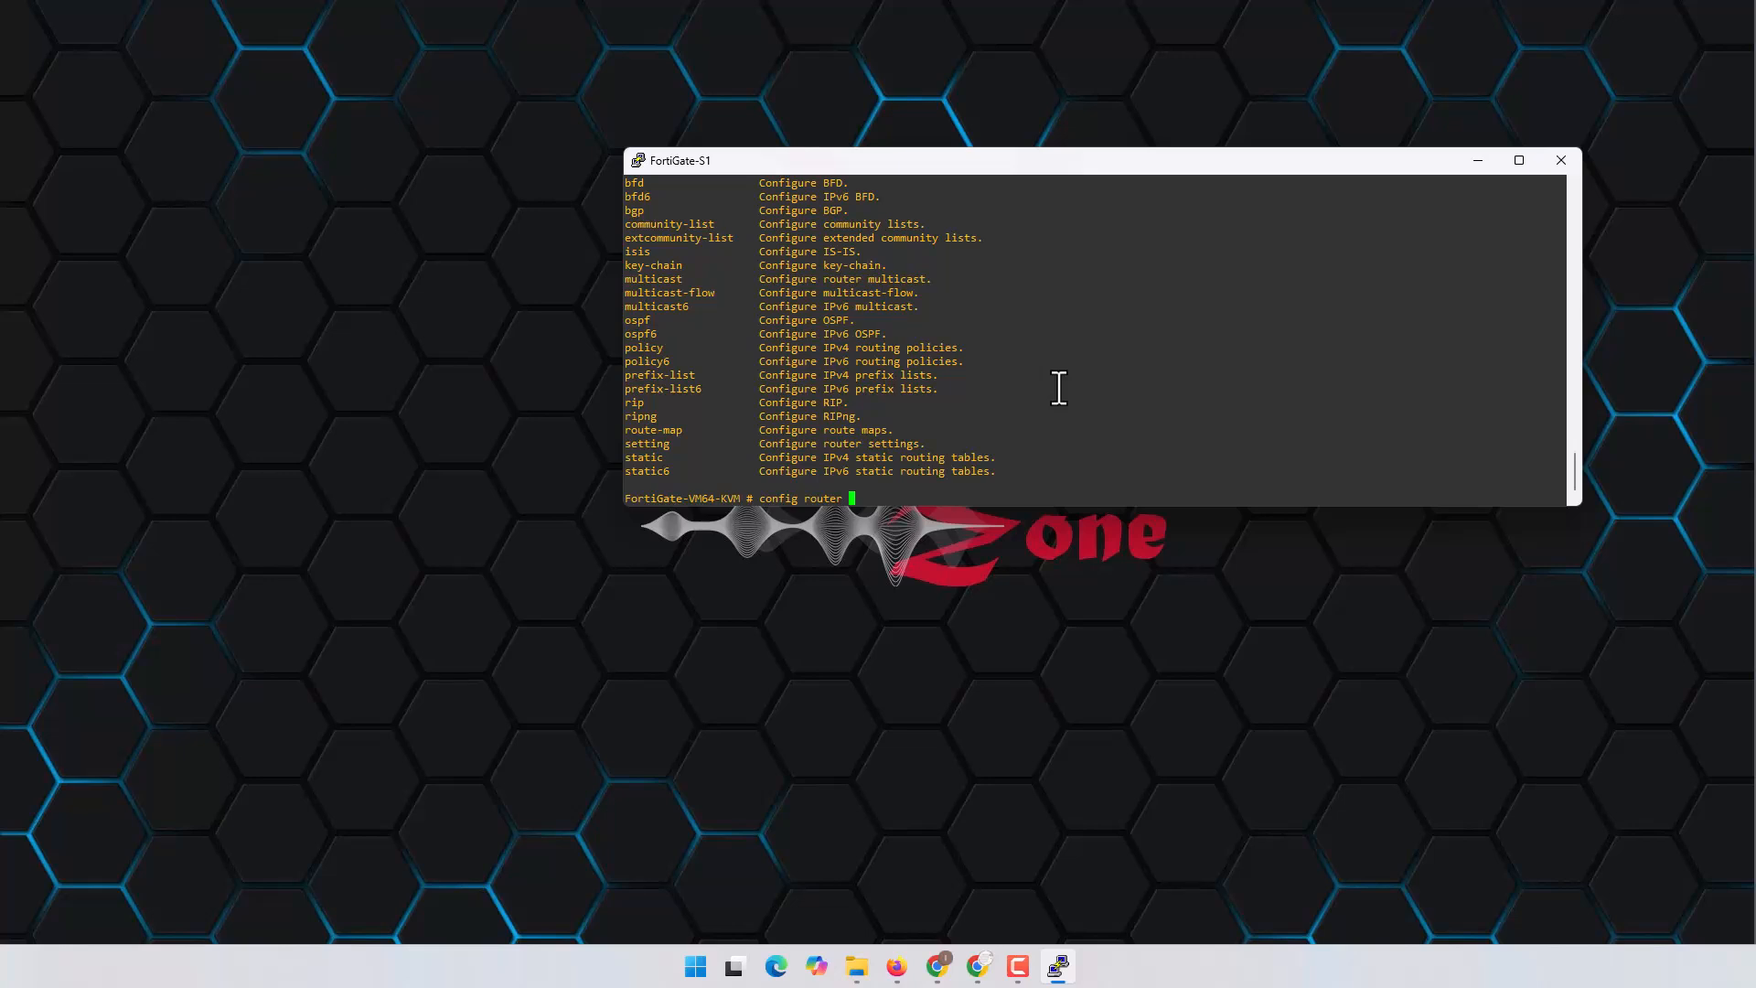
text(static)
key(Return)
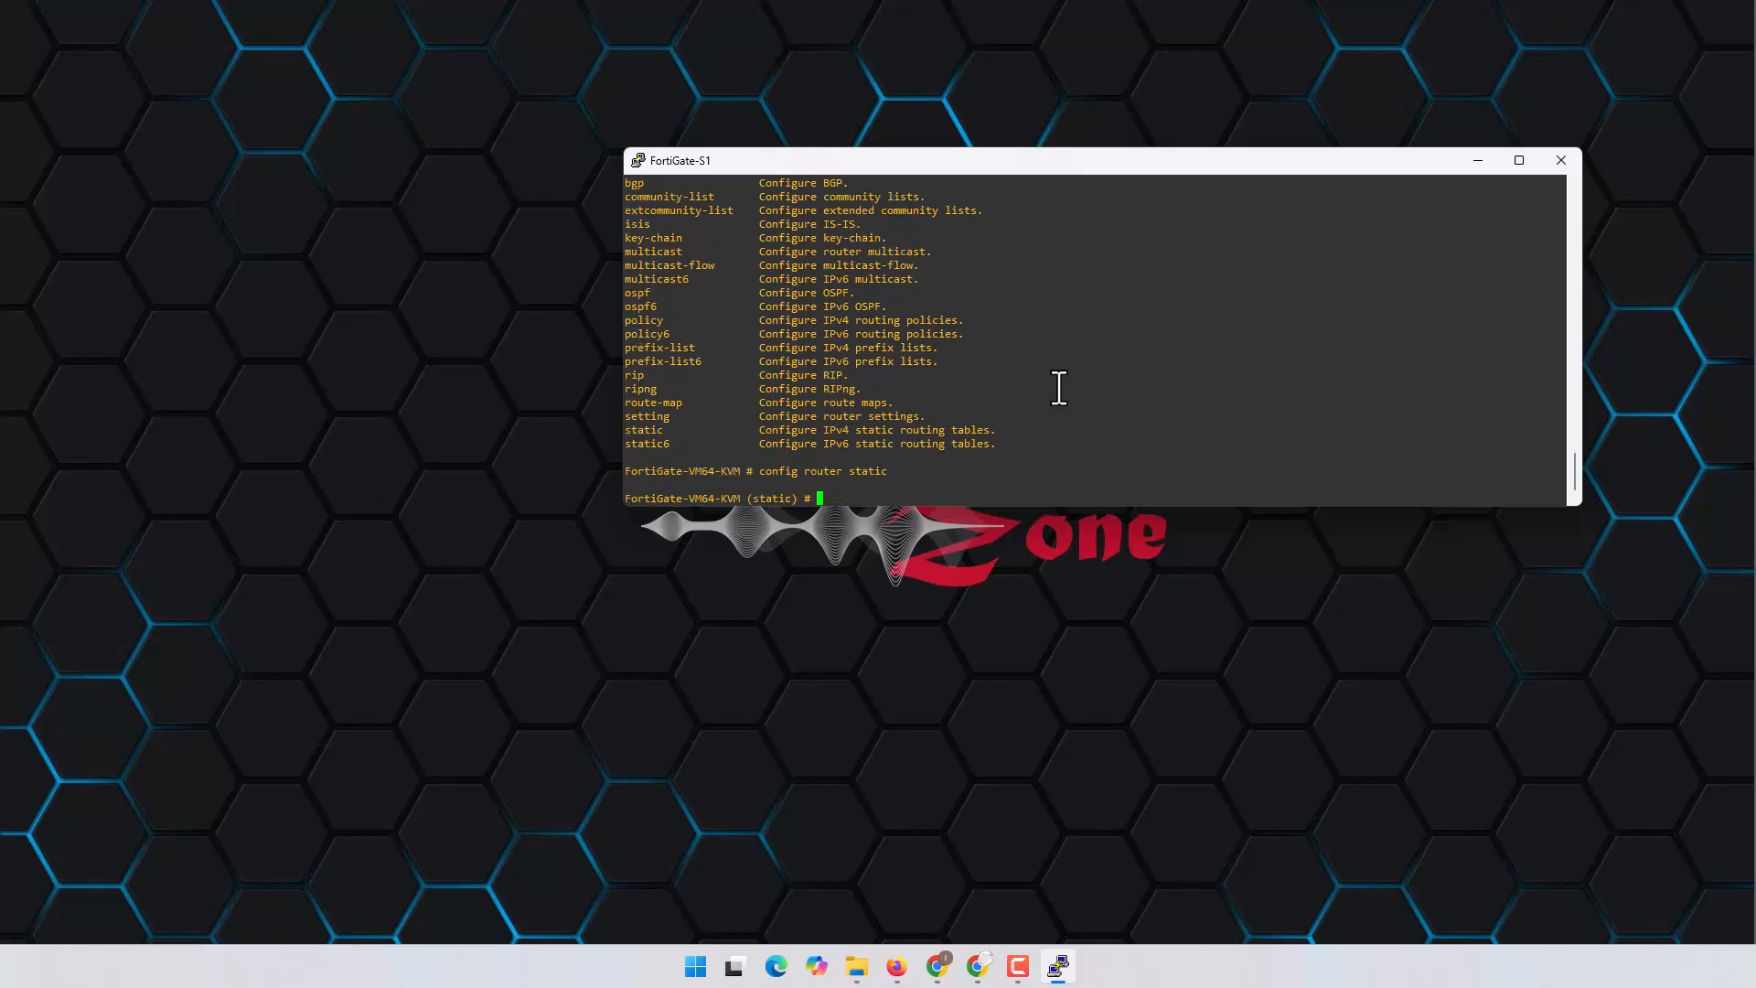
text(set)
key(BackSpace)
key(BackSpace)
key(BackSpace)
text(edit 1)
key(Return)
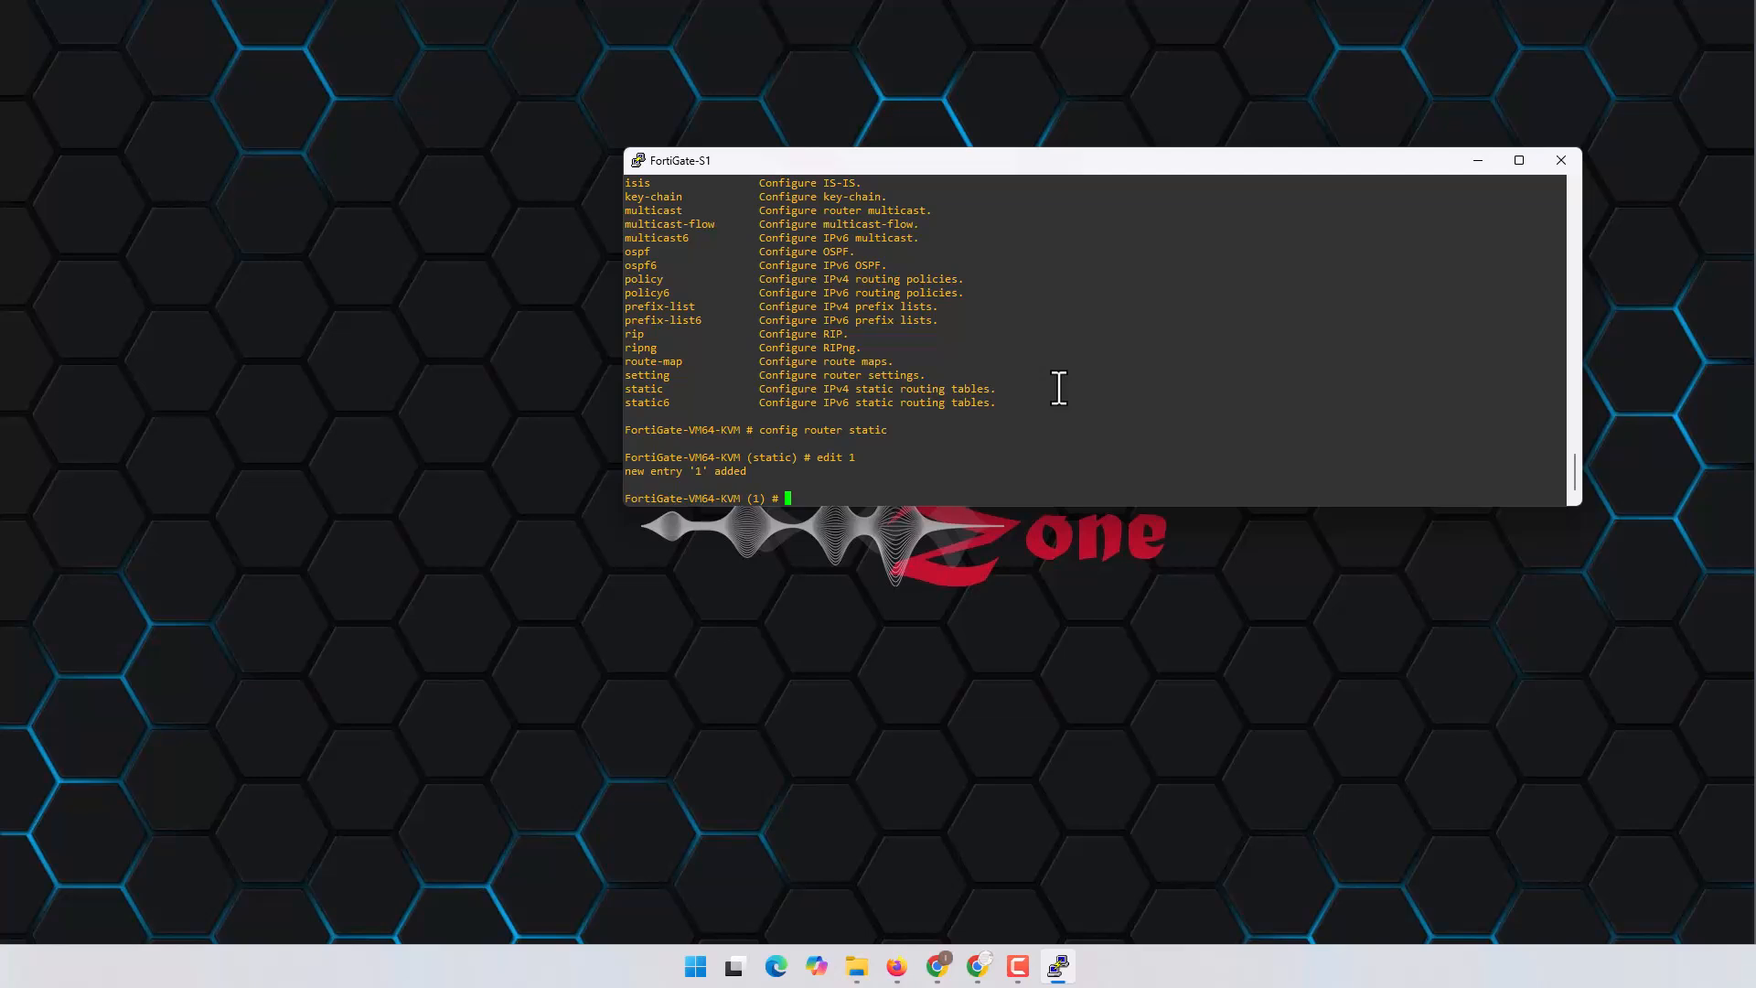
Step: Set route 1's gateway to 10.10.1.2 and its device to port3
text(set gateway 10.10.1.2)
key(Return)
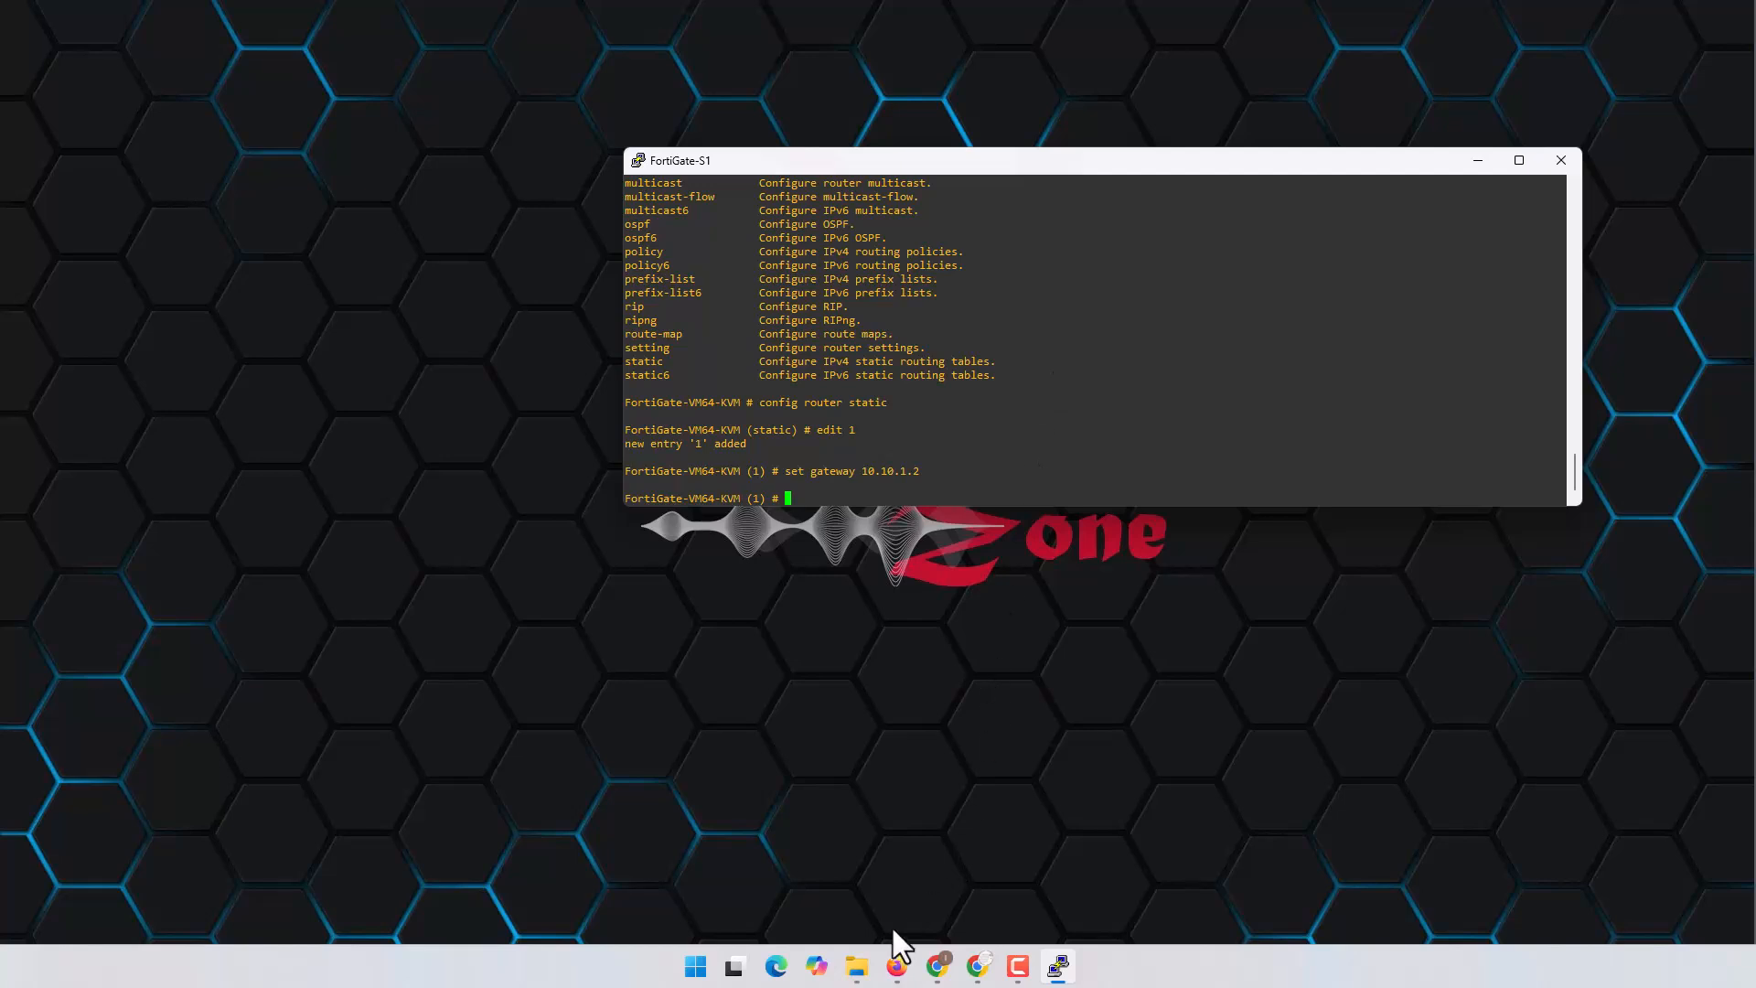
click(896, 966)
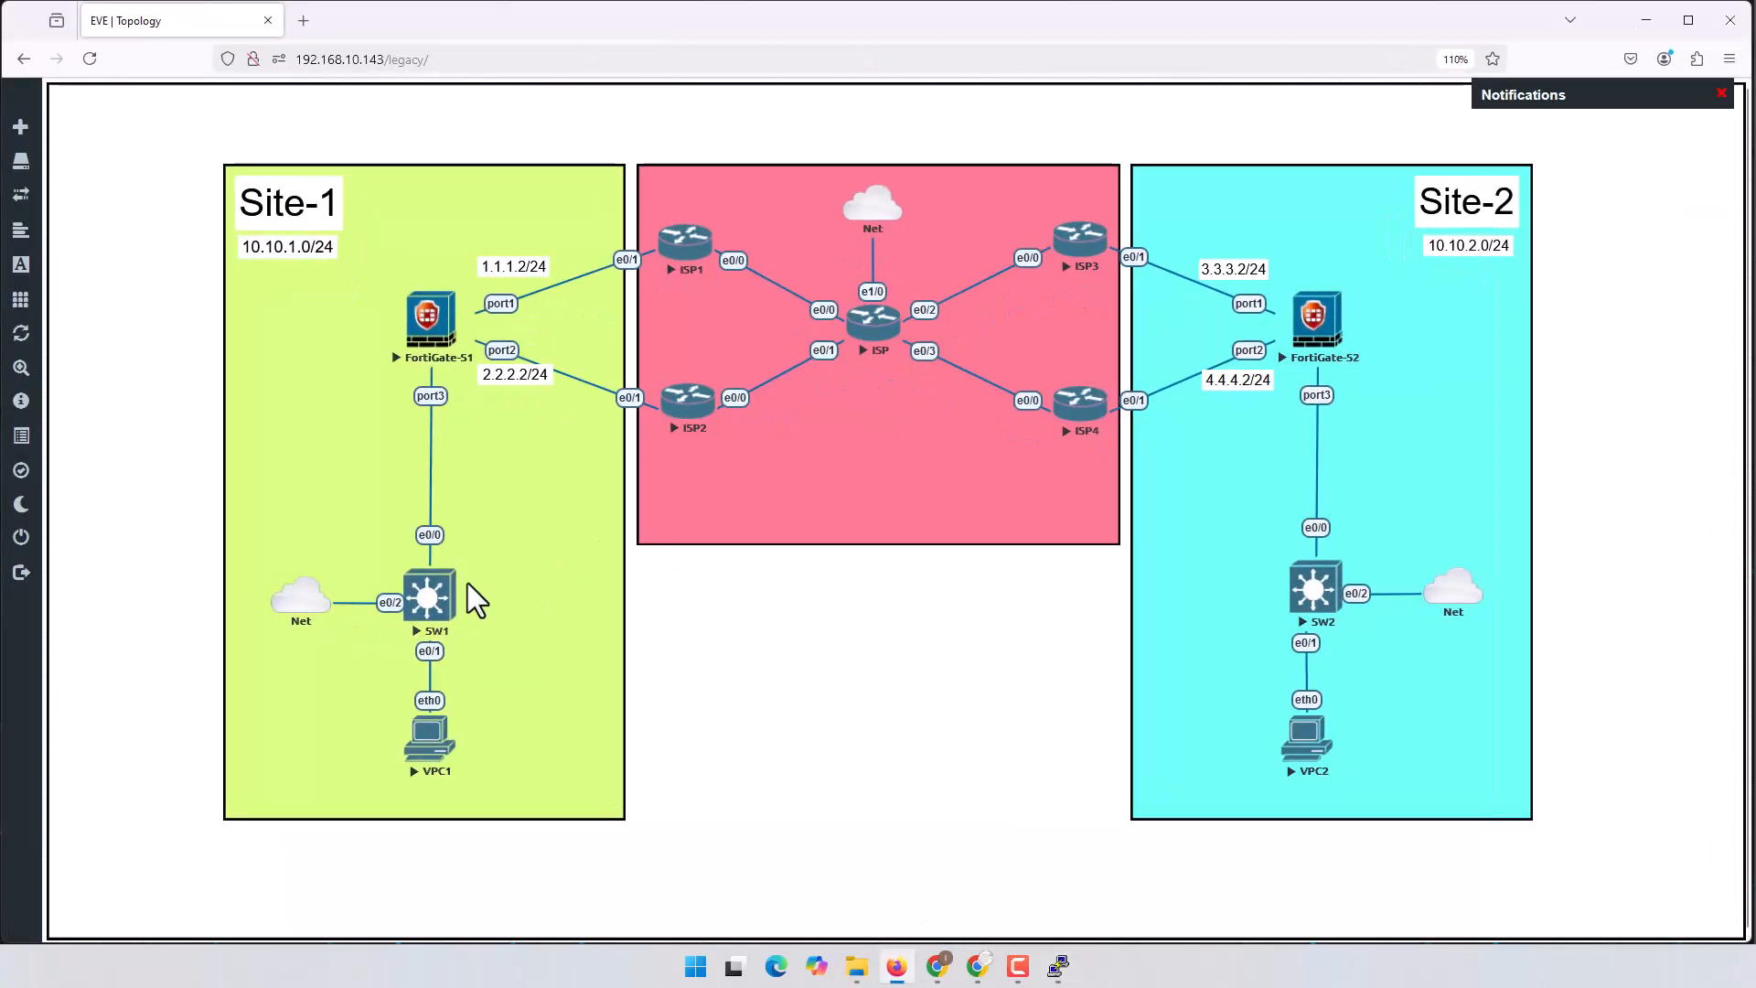
click(896, 966)
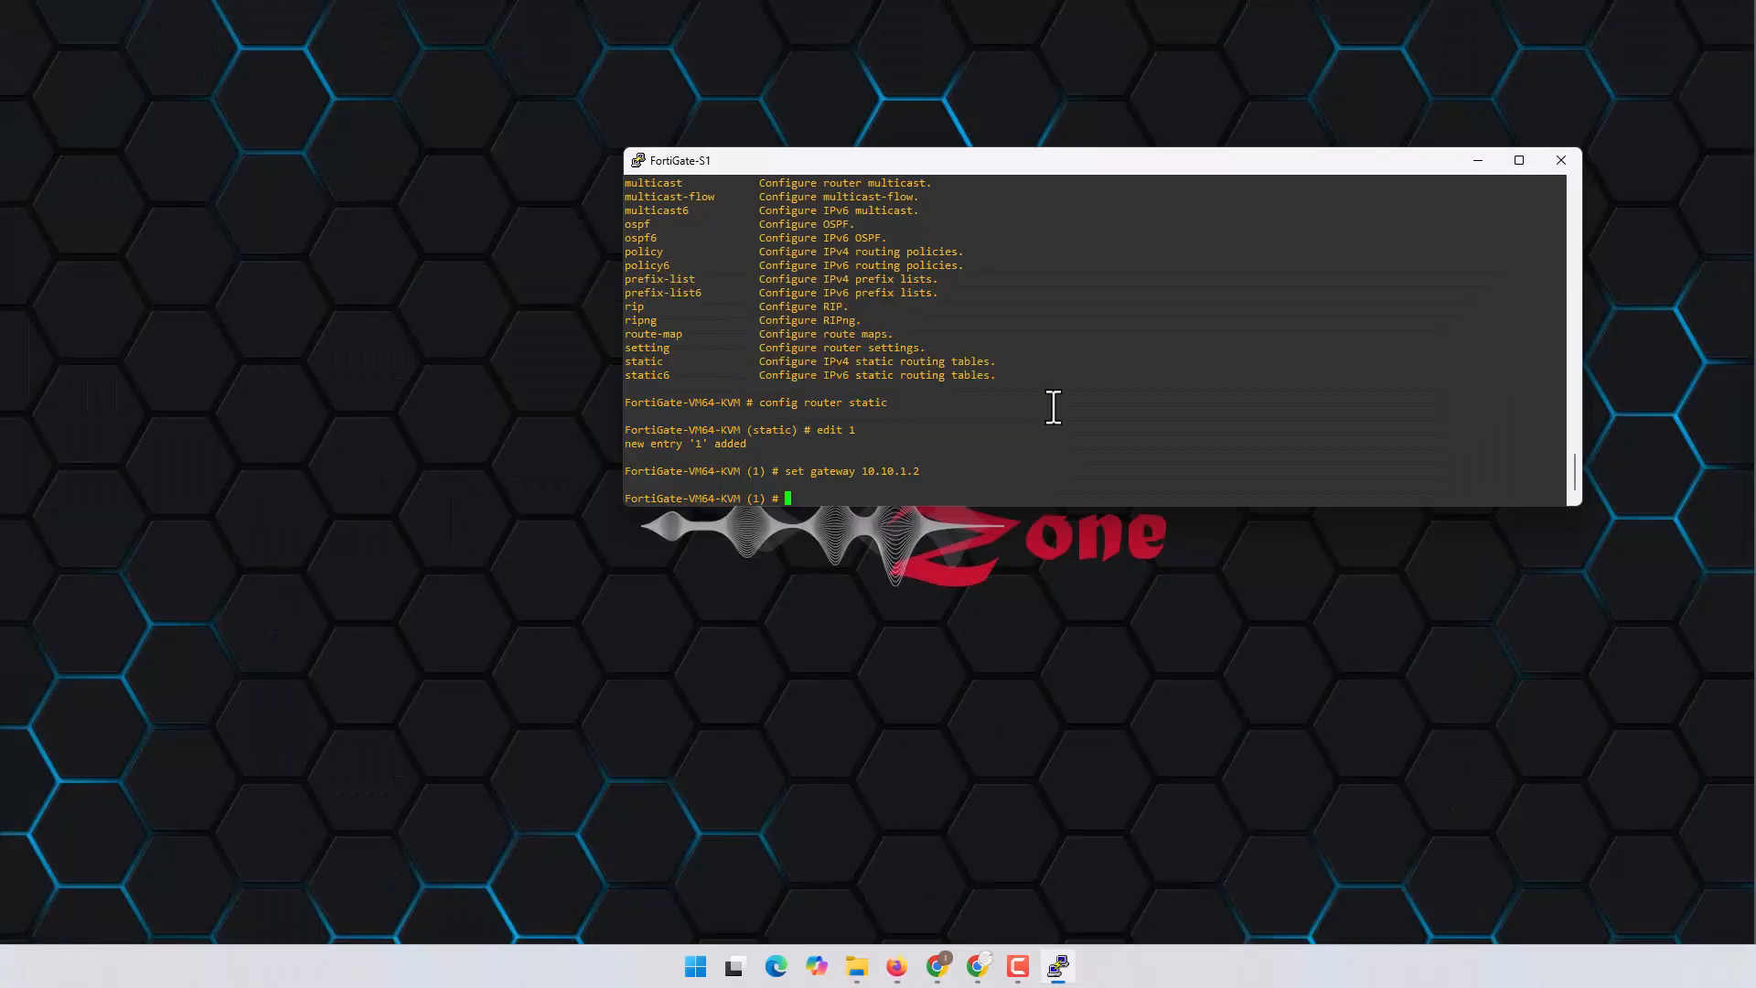
text(set device port1)
key(Return)
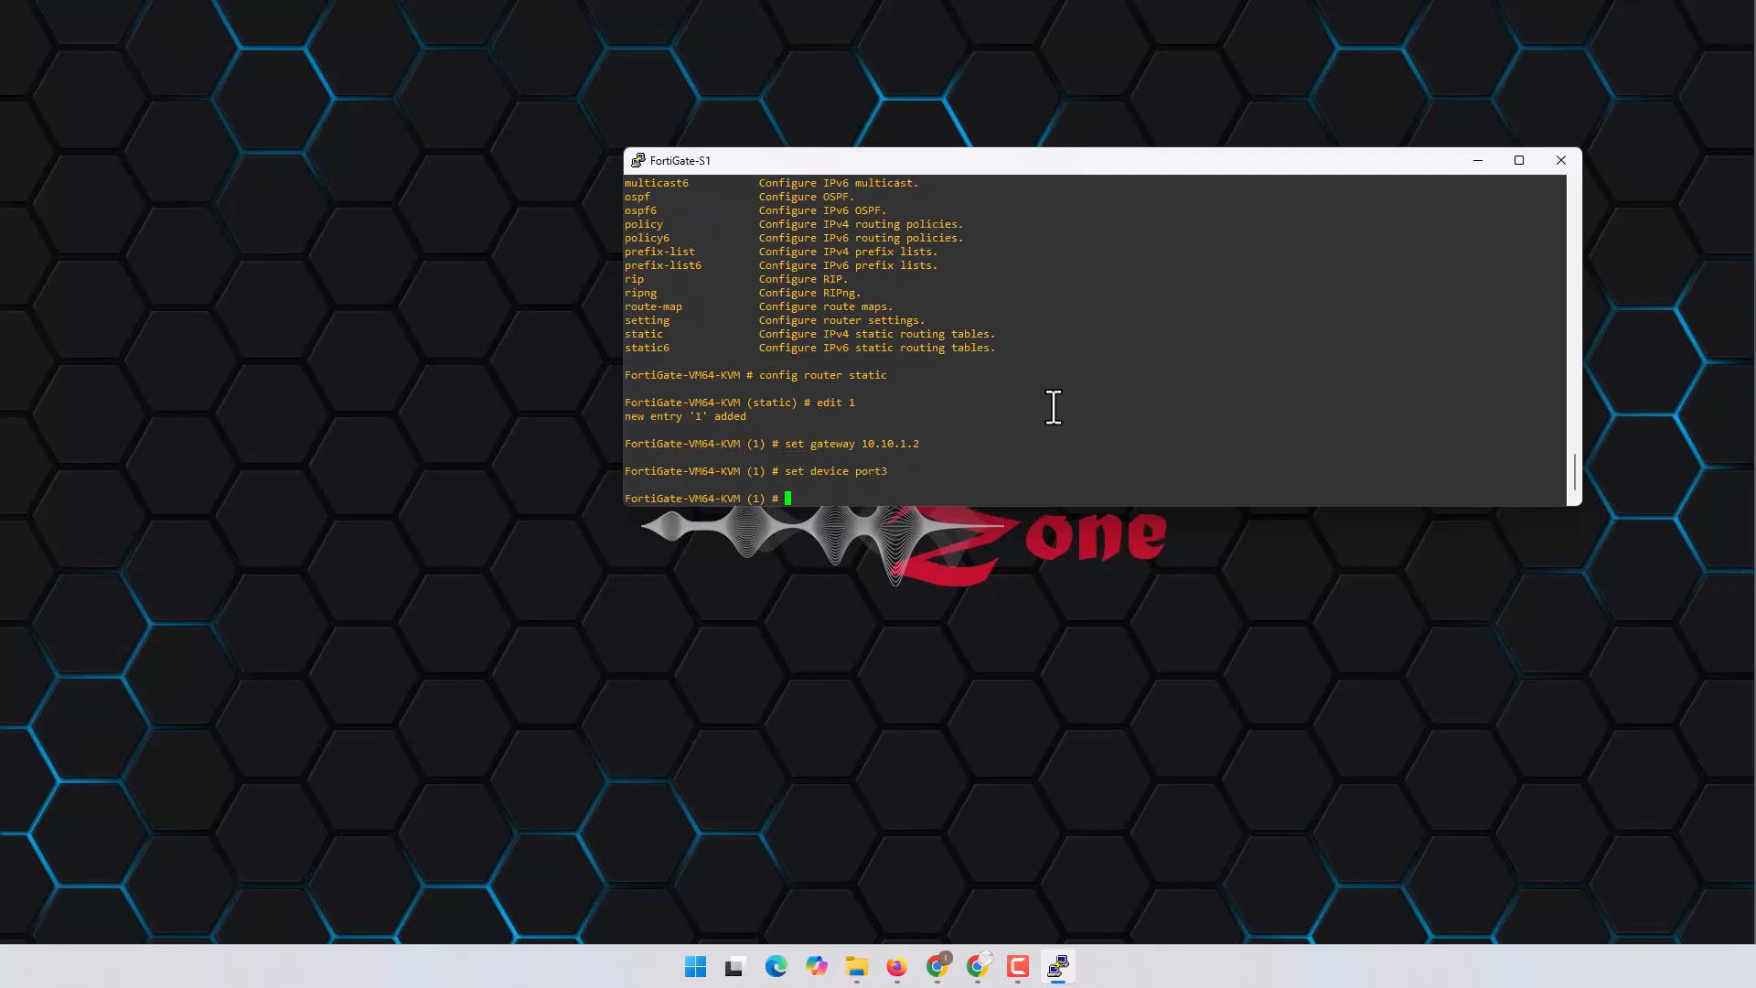
Step: Set the route destination to 192.168.0.0/16 and save the route
text(set dst)
key(question)
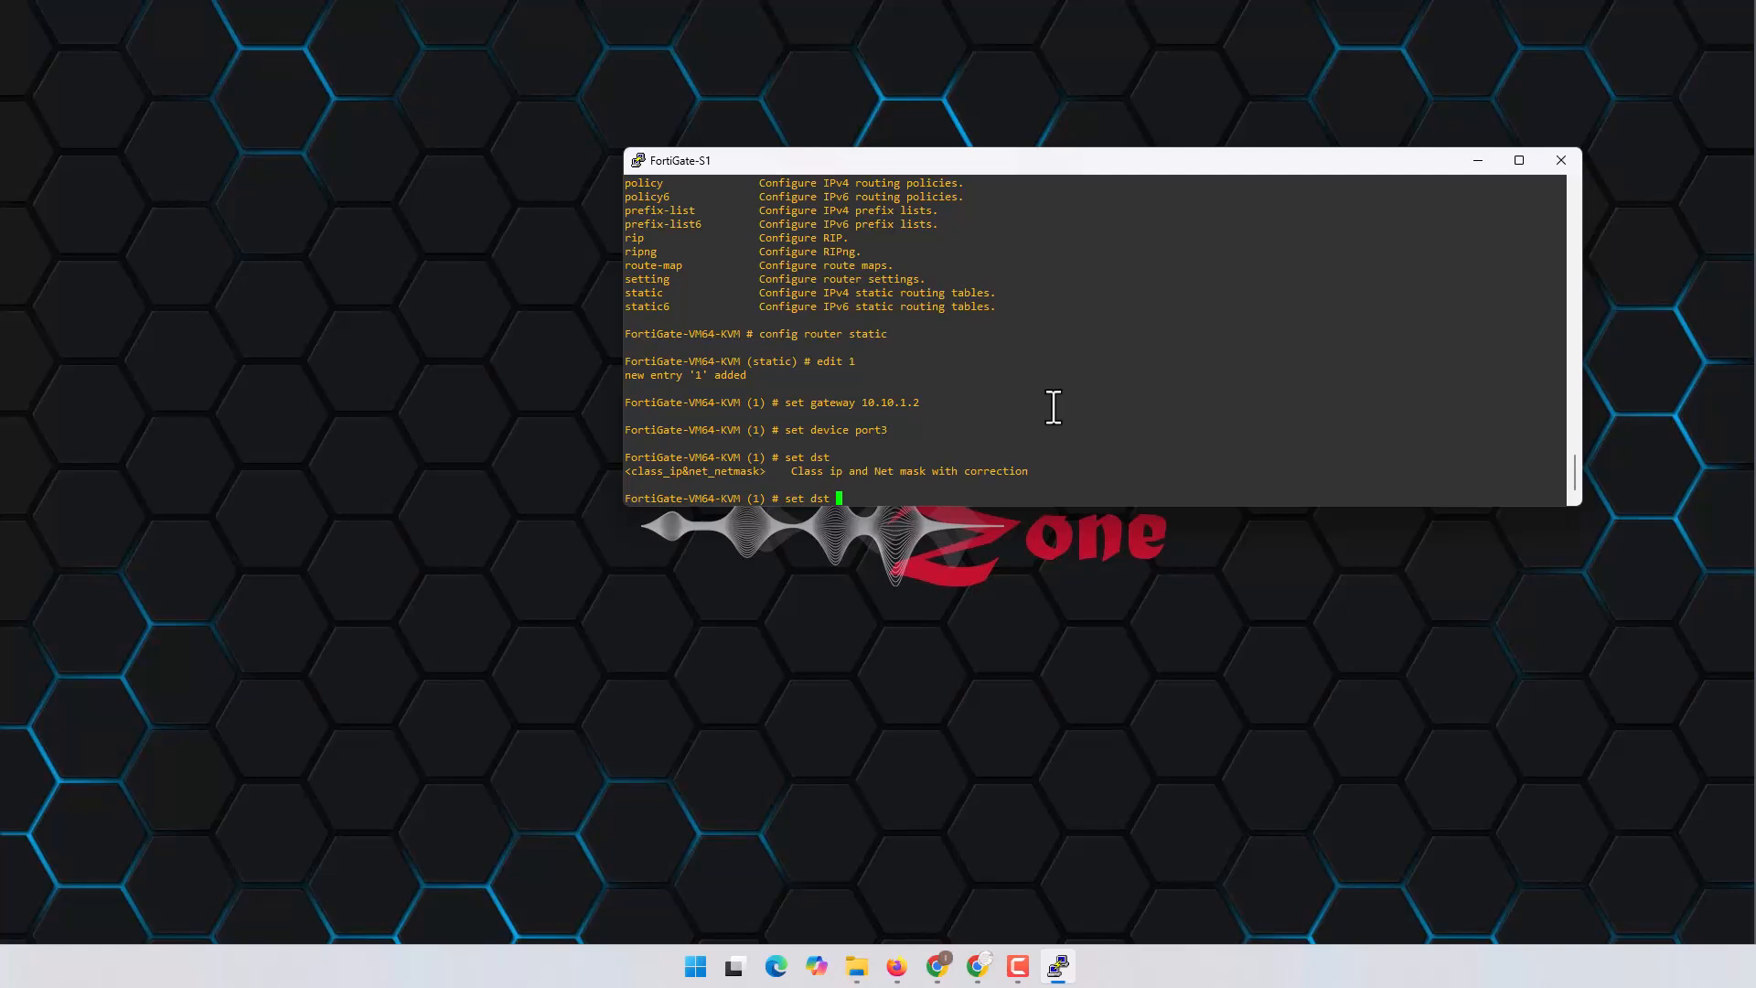
text(192.168.0.0/16)
key(Return)
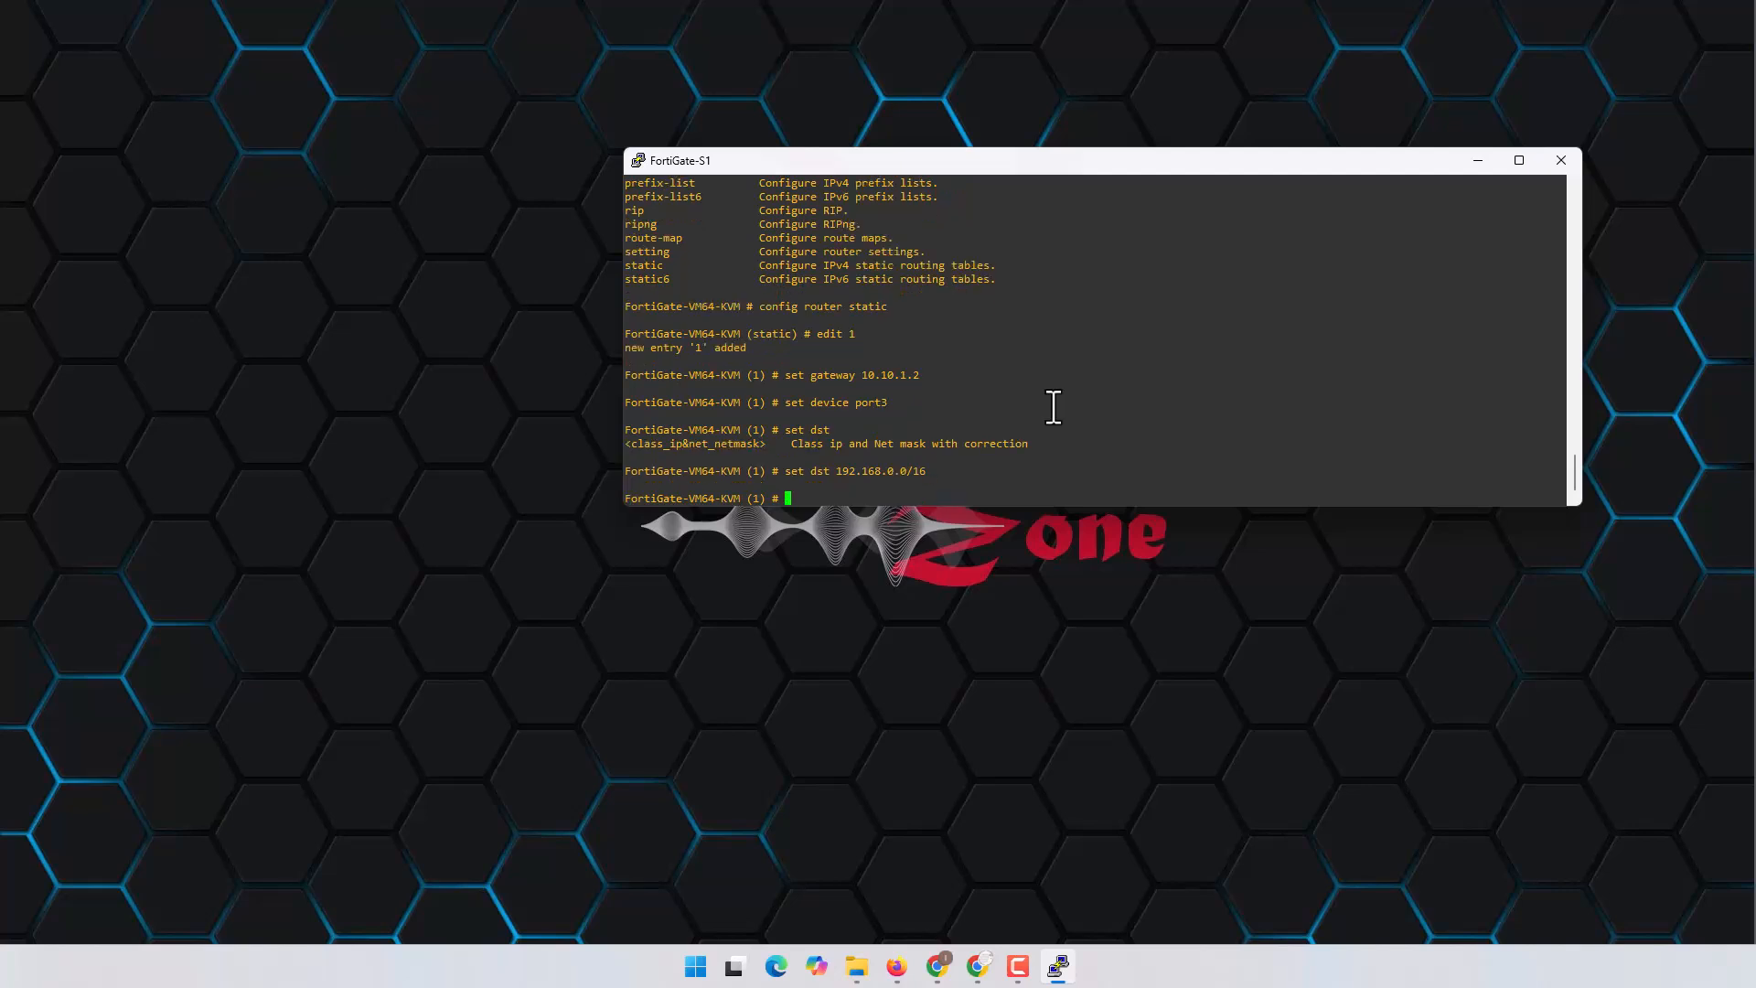
text(end)
key(Return)
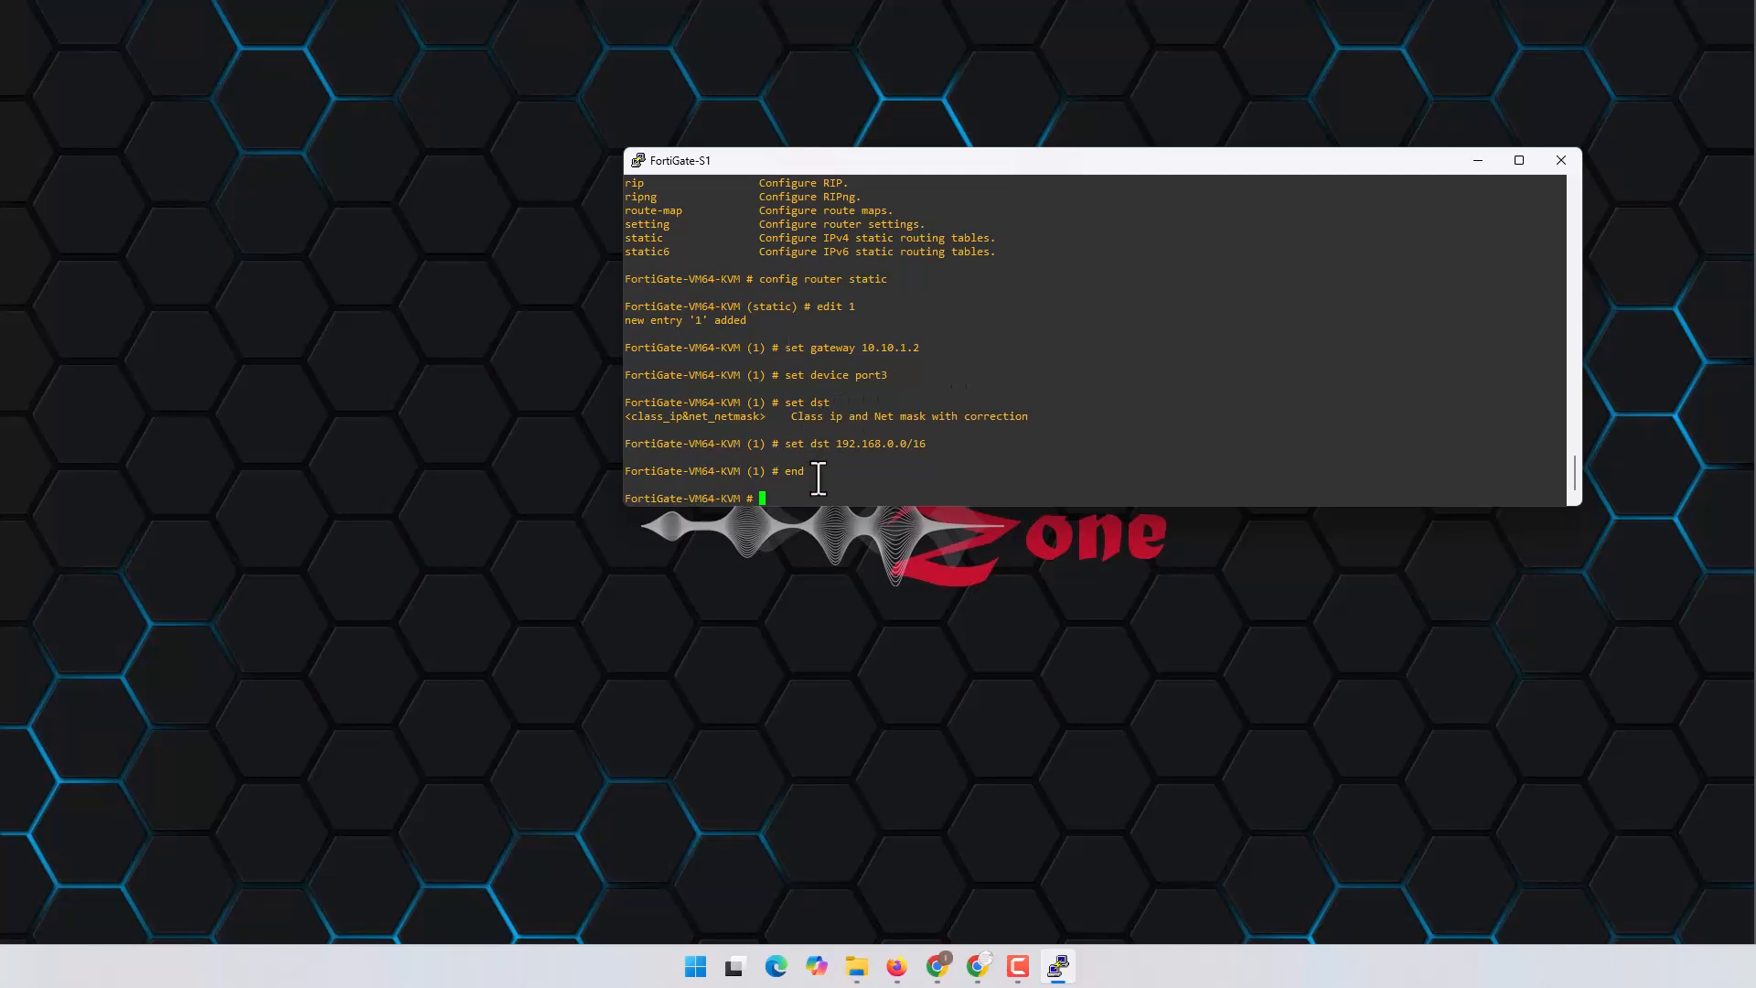
text(config router static)
Step: Show the static routes and check route 1: 192.168.0.0/16 via 10.10.1.2 on port3
key(Return)
text(show)
key(Return)
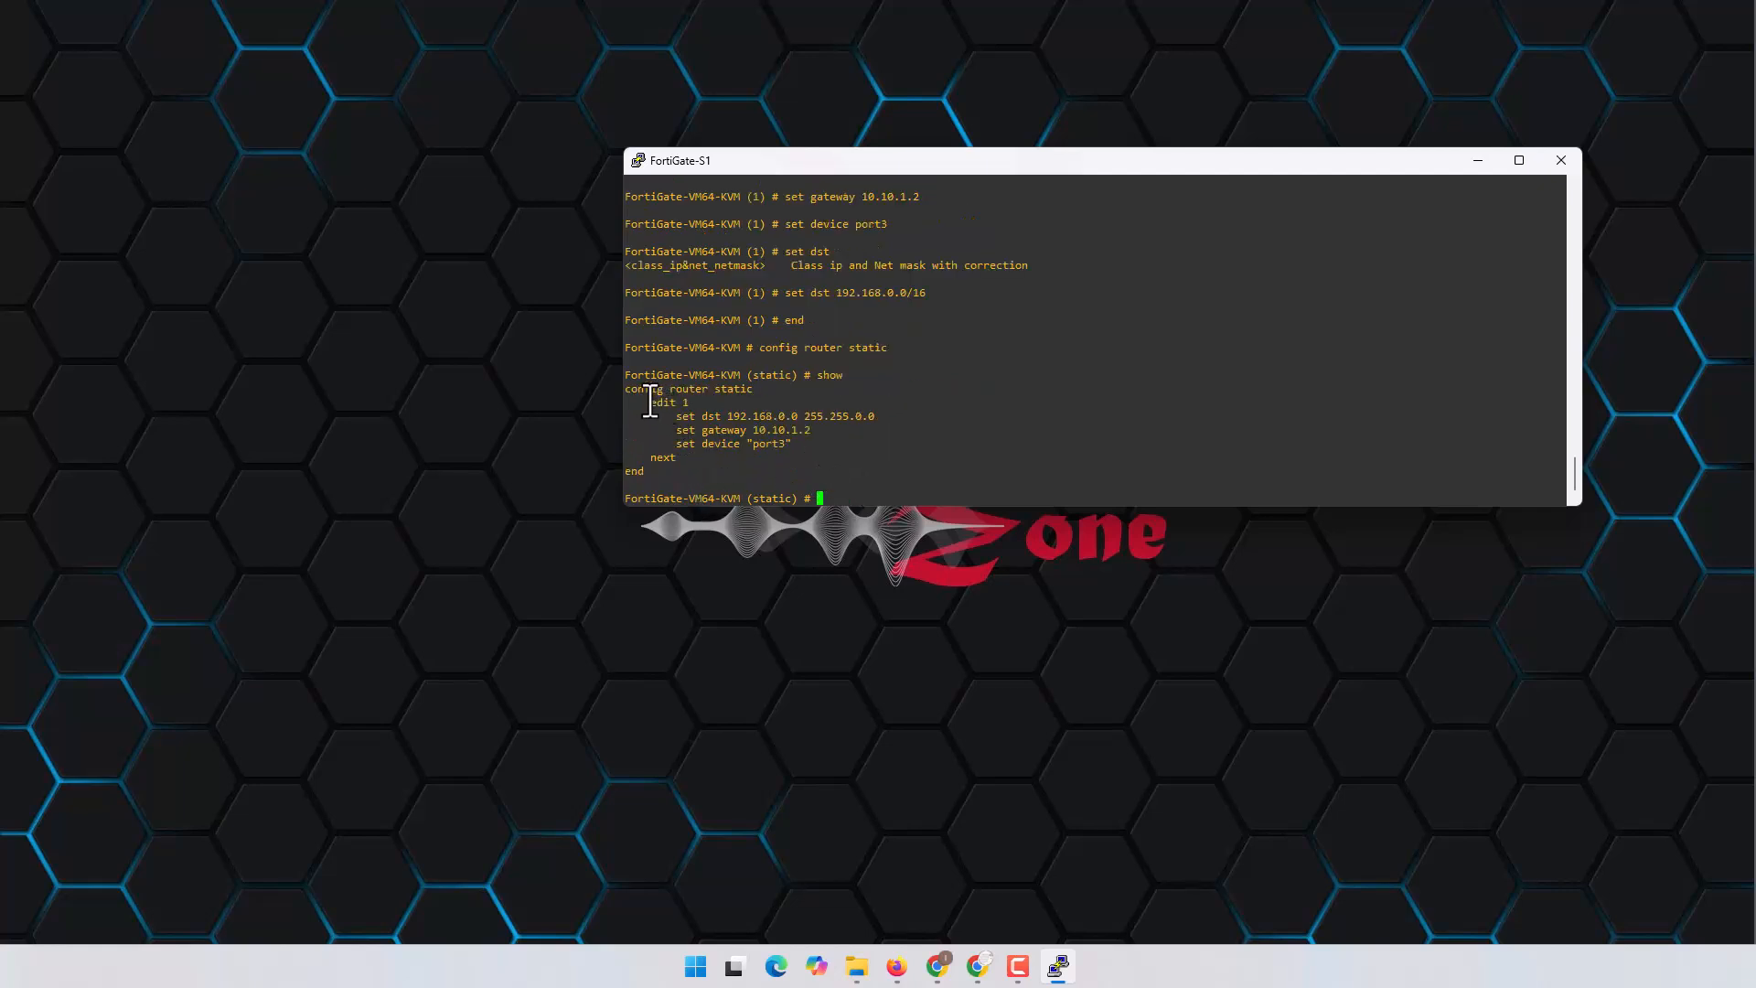
drag(645, 403, 859, 423)
click(704, 404)
drag(664, 430, 812, 430)
drag(672, 444, 903, 444)
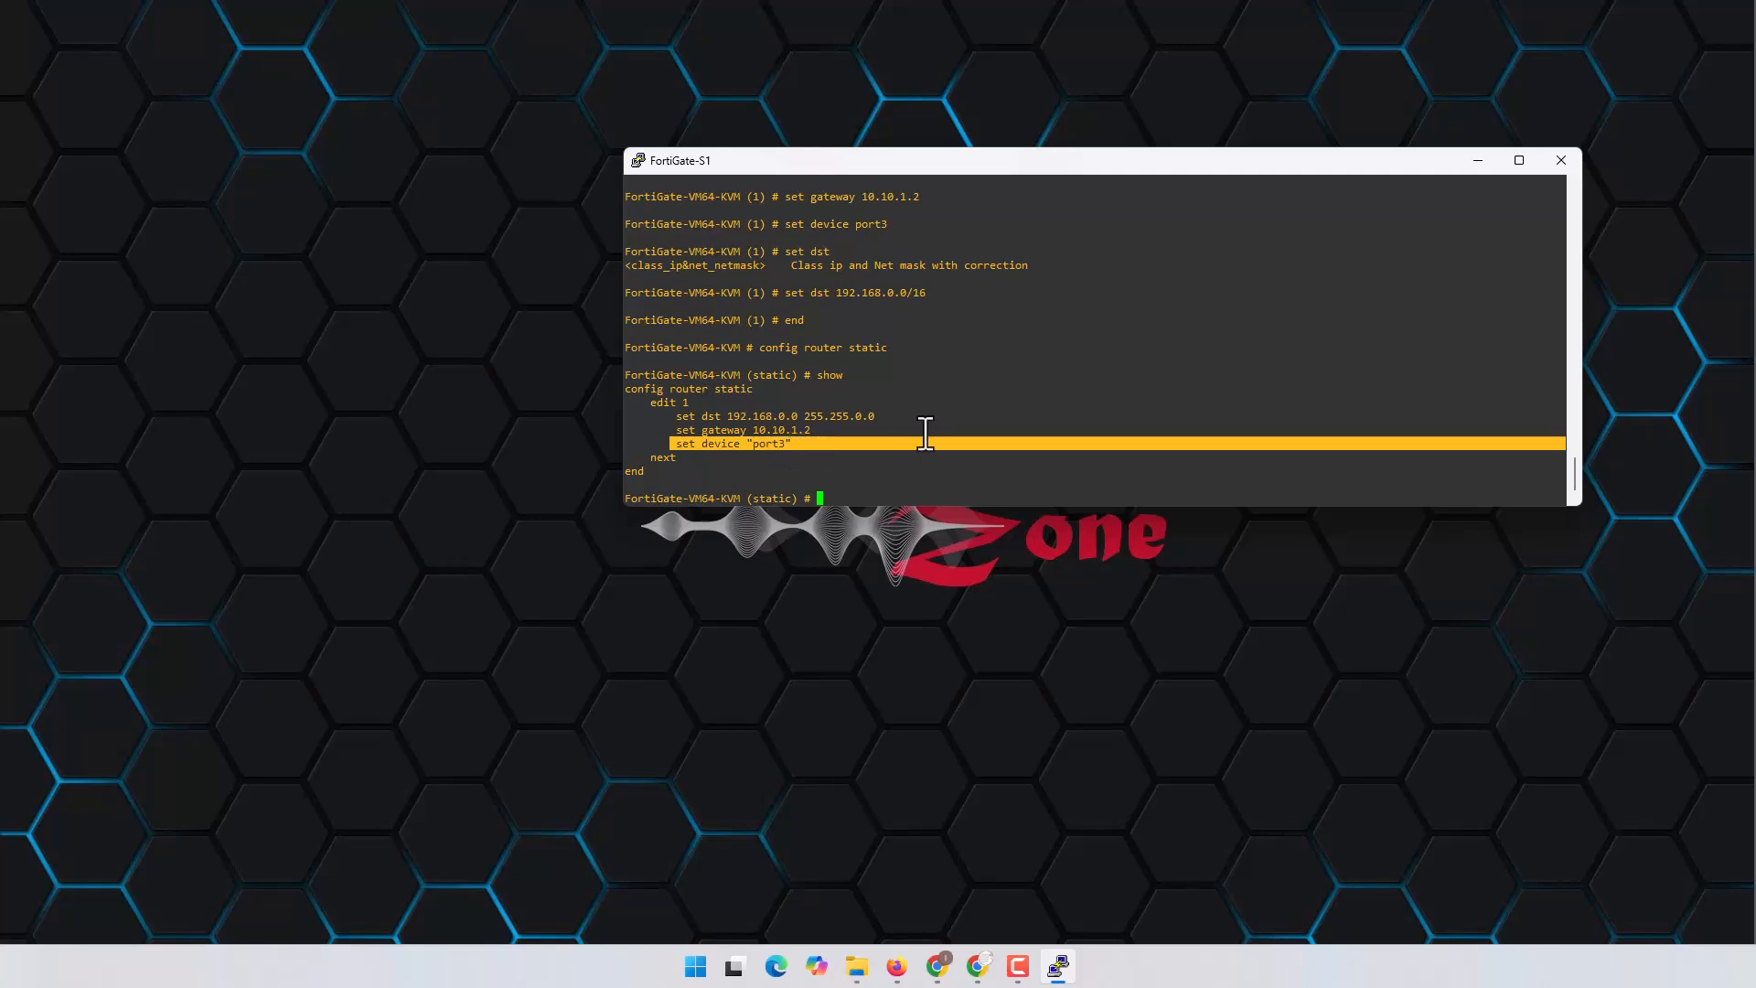
click(972, 398)
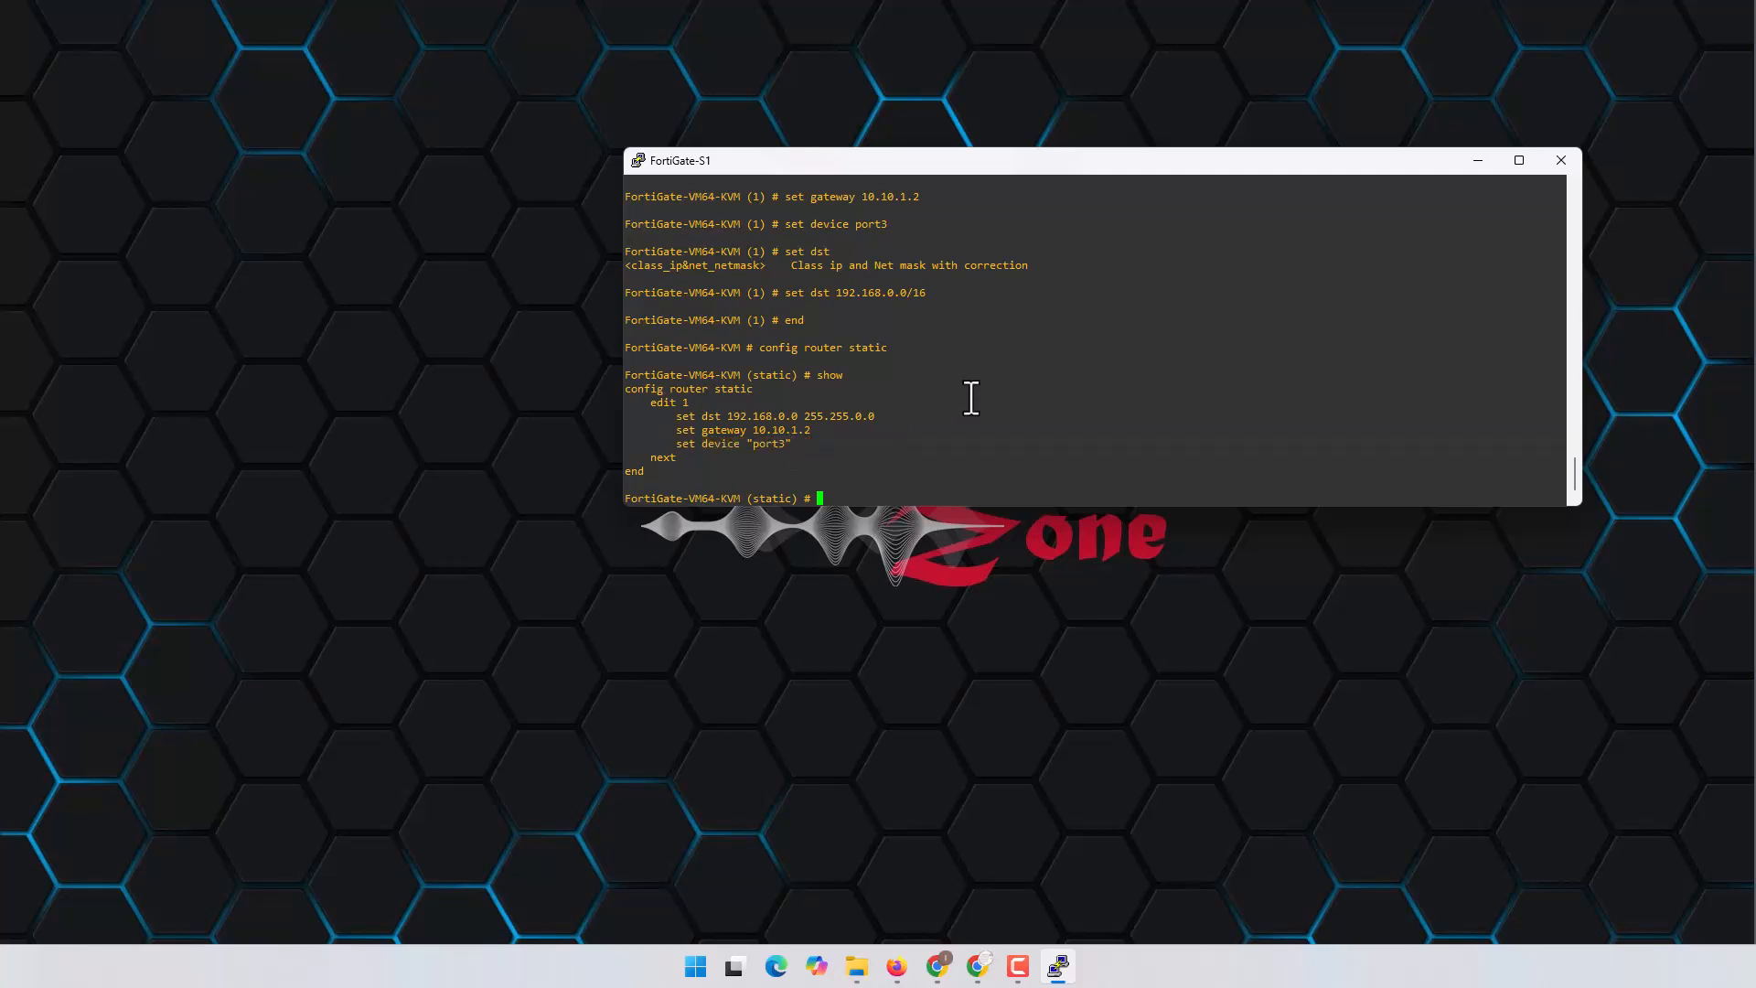
Step: Try creating and saving static route 2, which is rejected because no device is set
text(edit 2)
key(Return)
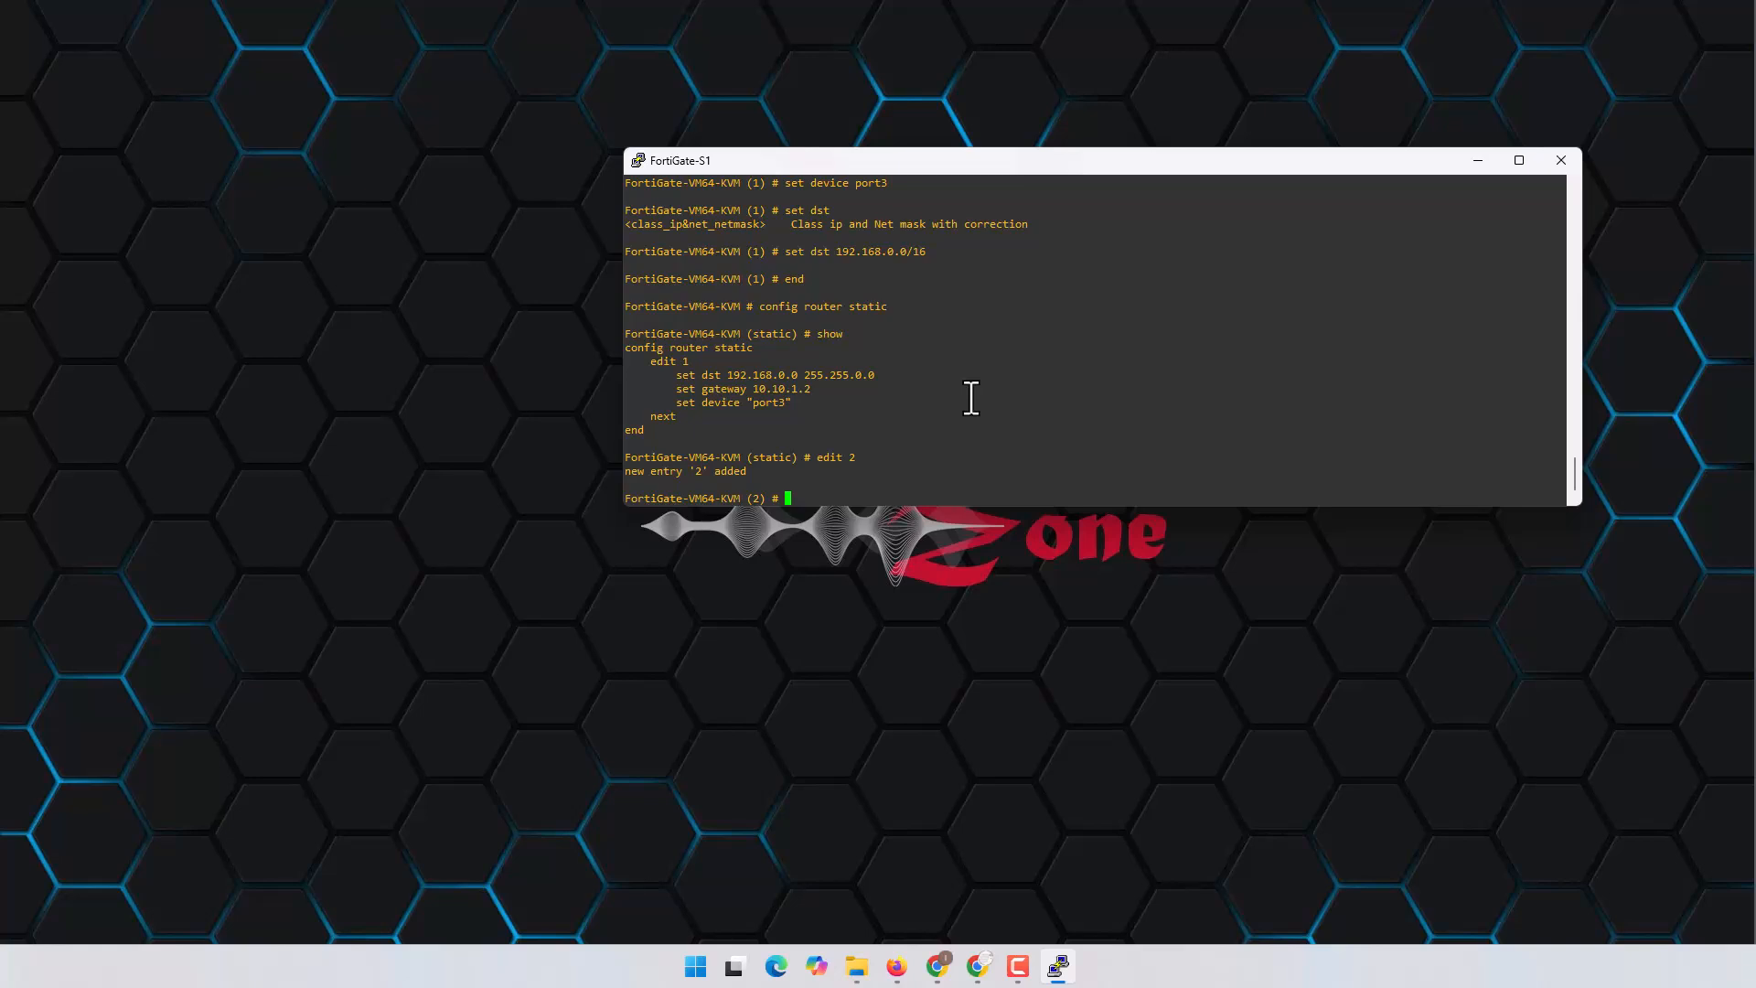
text(end)
key(Return)
key(Return)
key(Return)
key(Return)
key(Return)
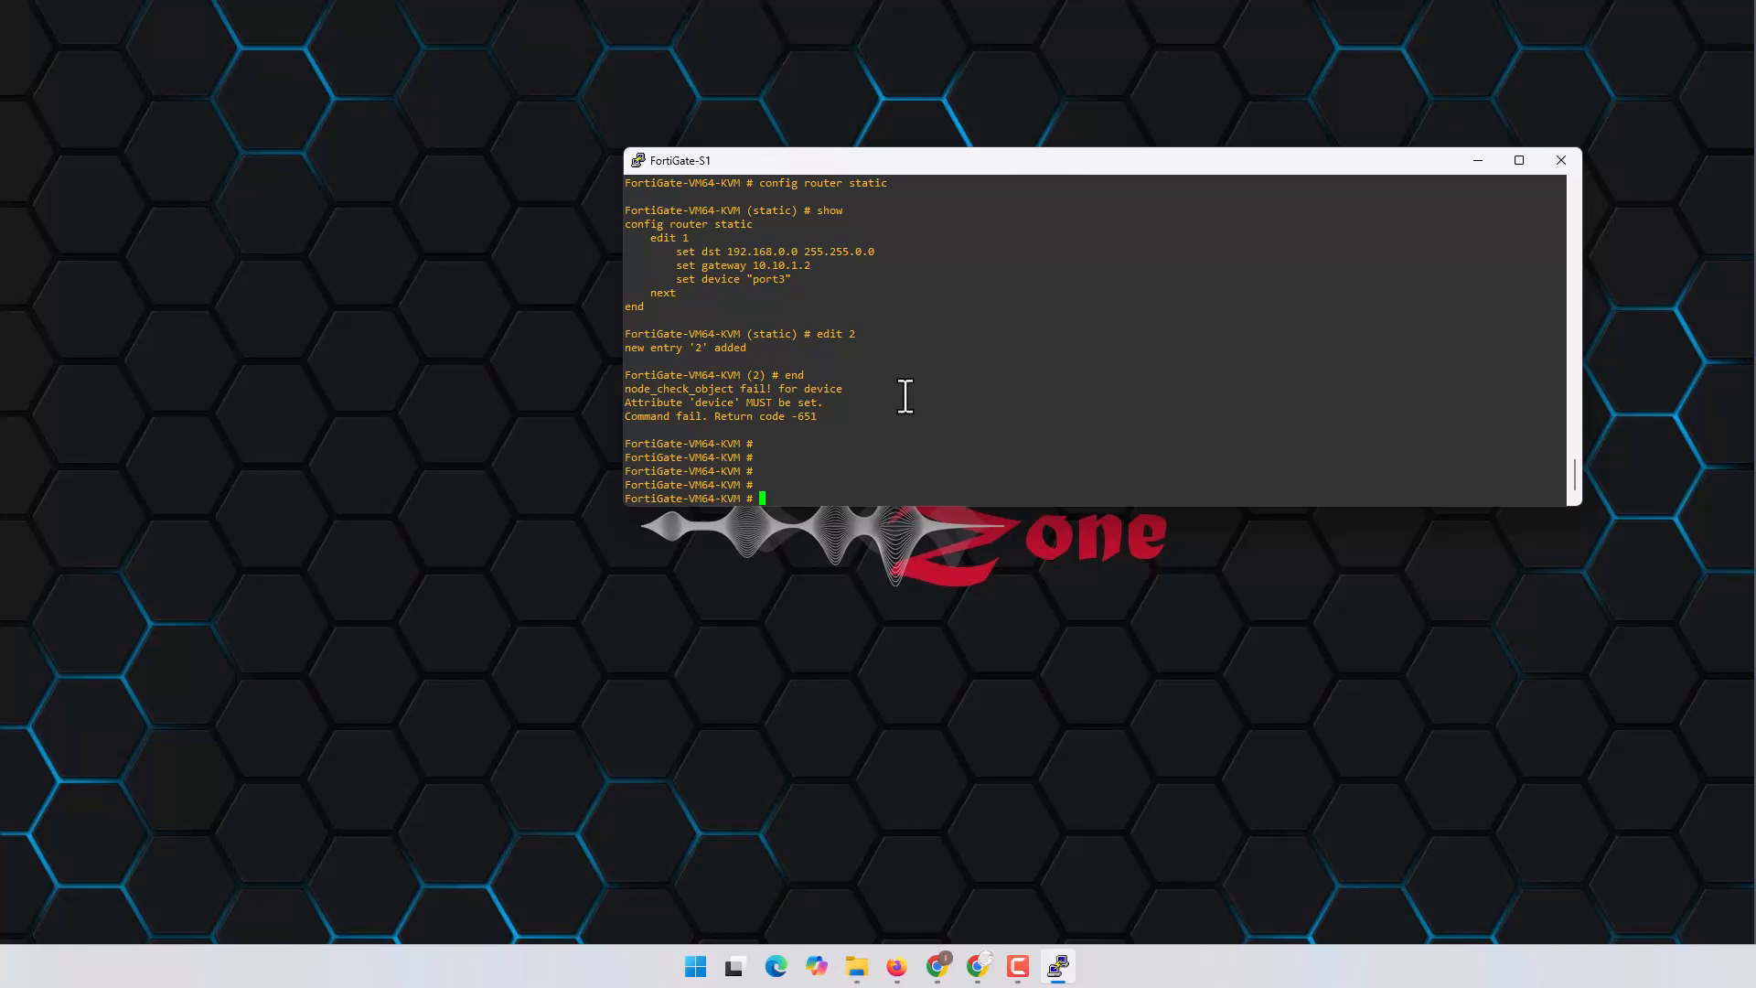
Step: Ping 10.10.1.1 from a Windows command prompt, get replies, then close the prompt
key(super+r)
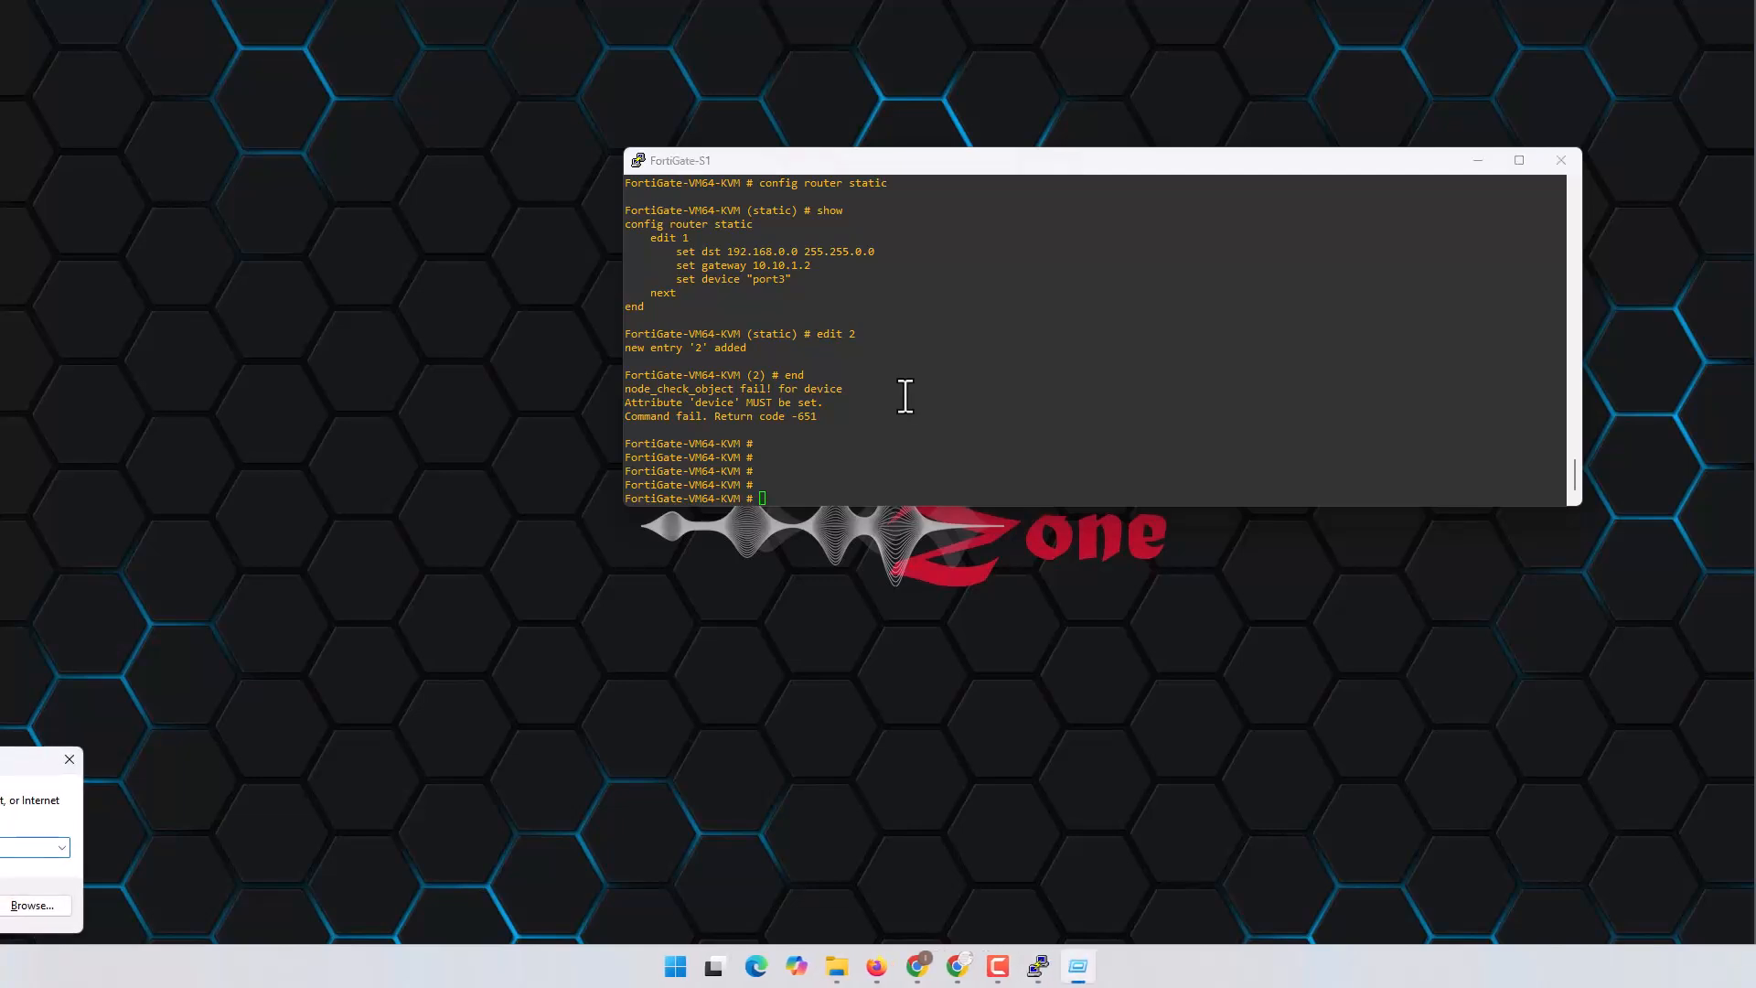
key(Return)
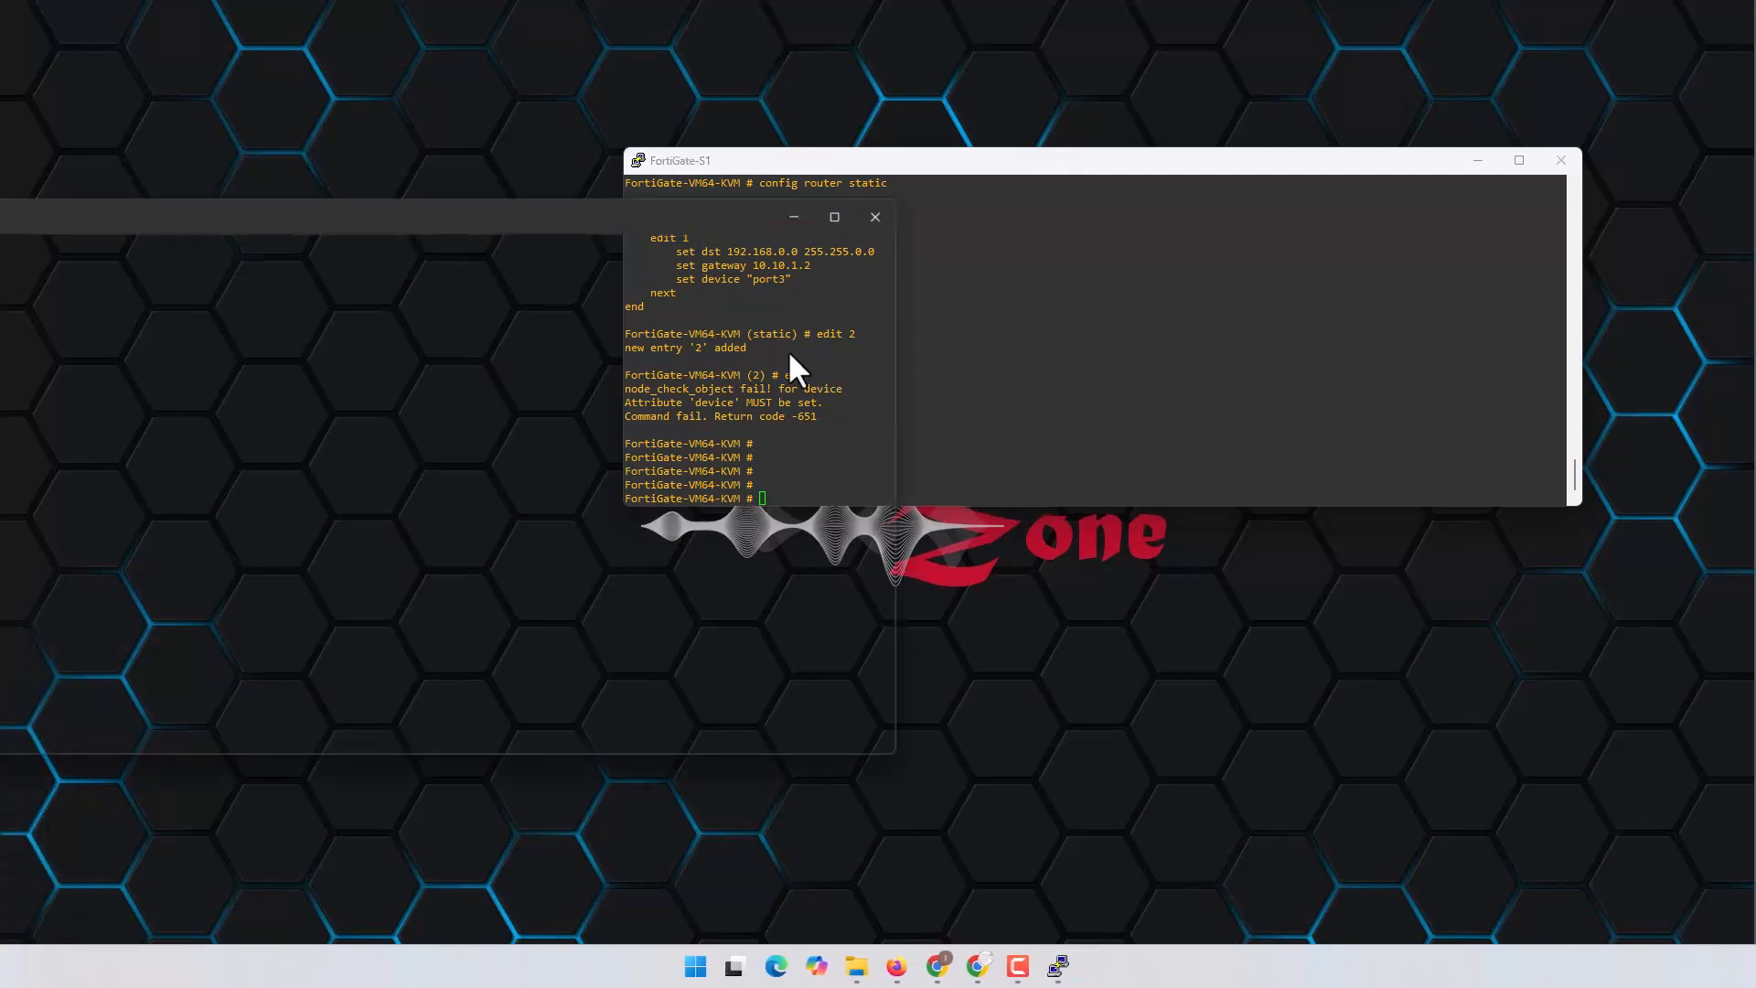
drag(678, 212, 1377, 197)
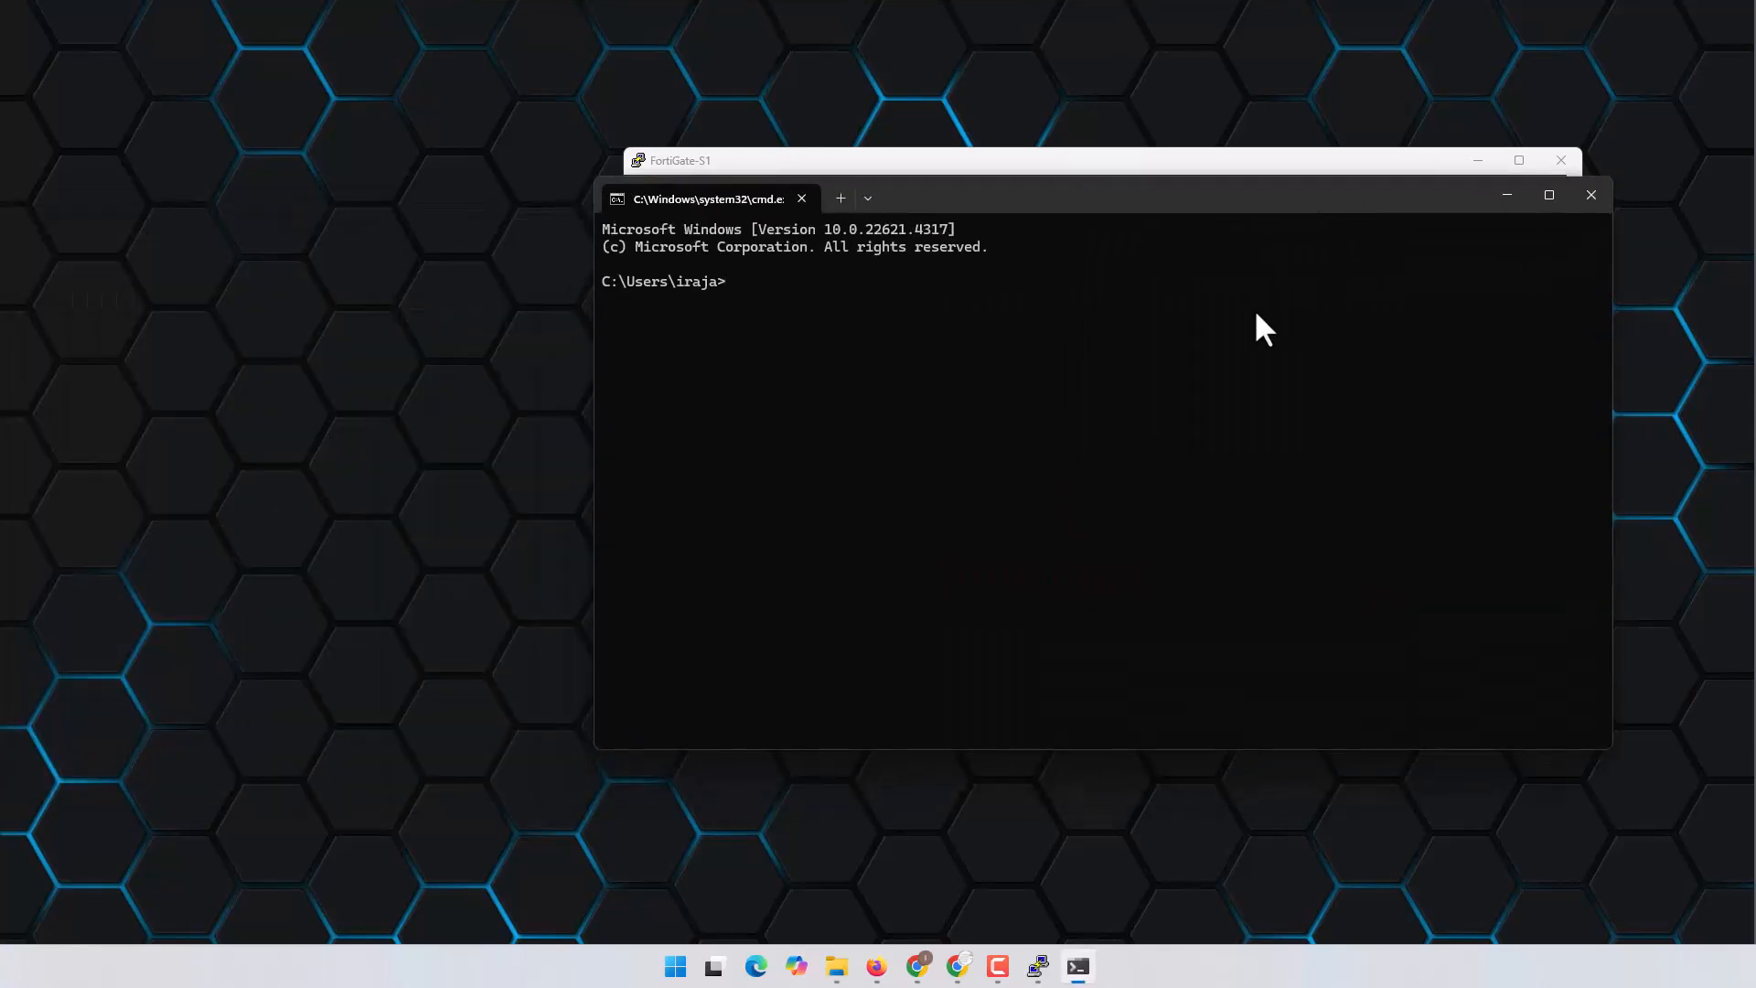
text(ping 10.10.1.1)
key(Return)
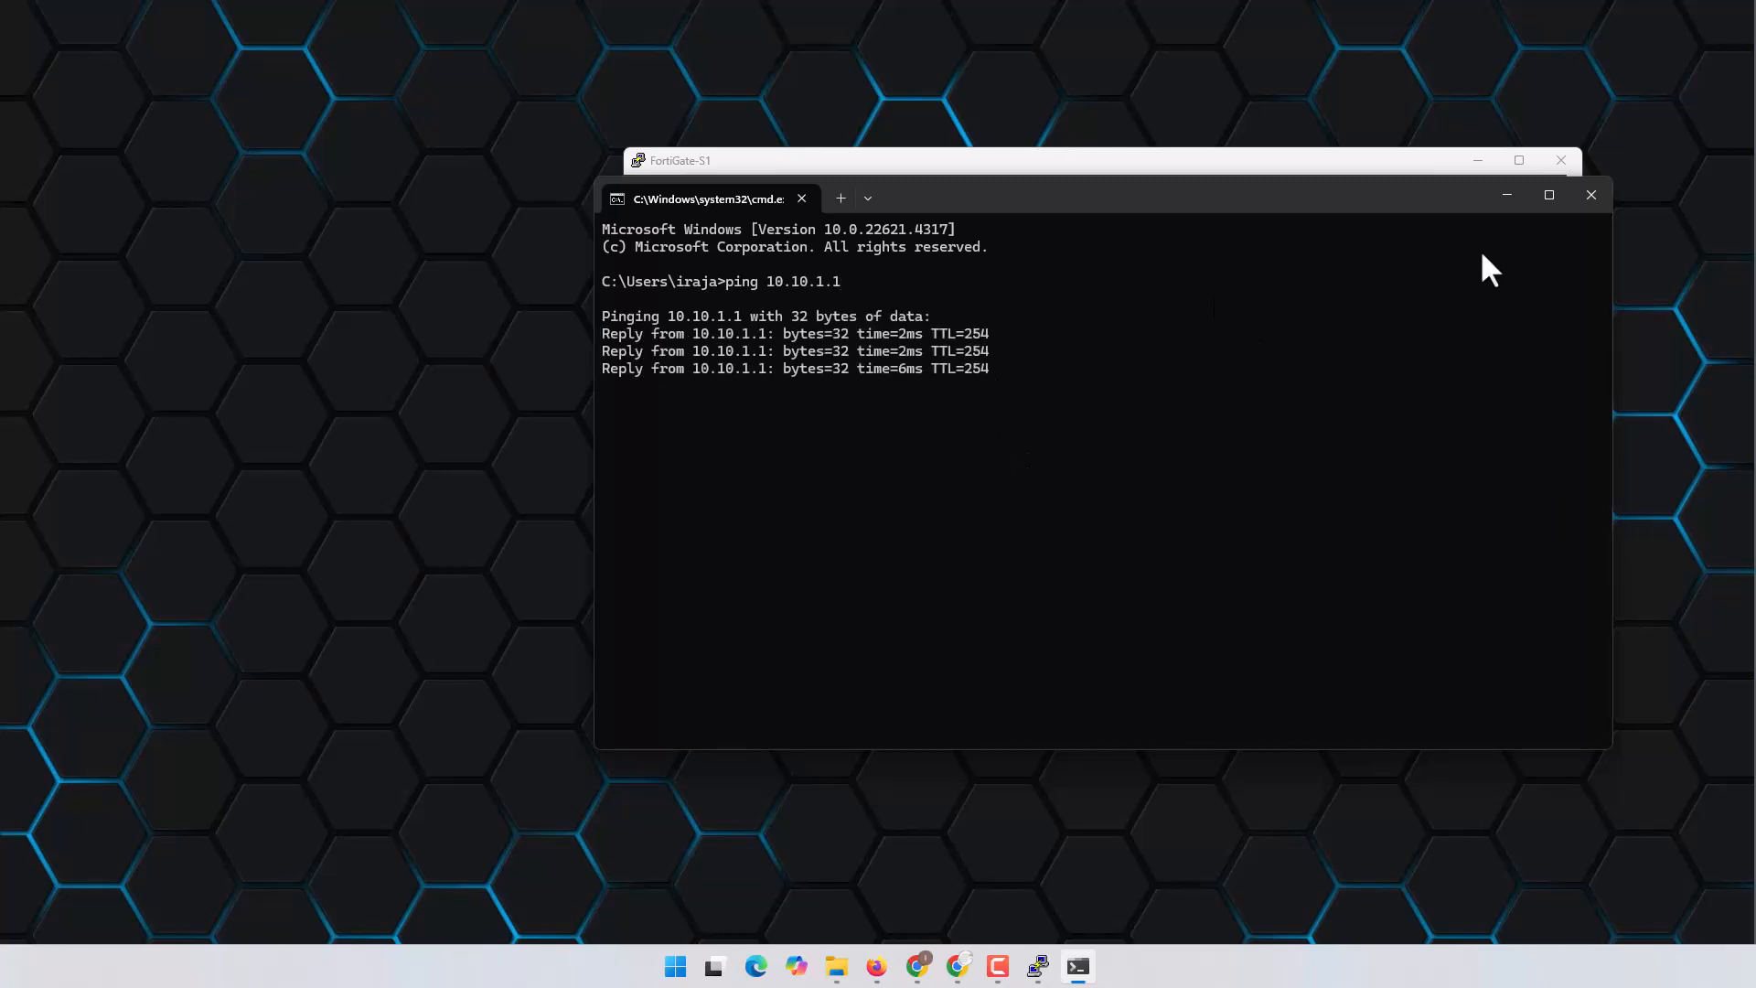
click(1591, 196)
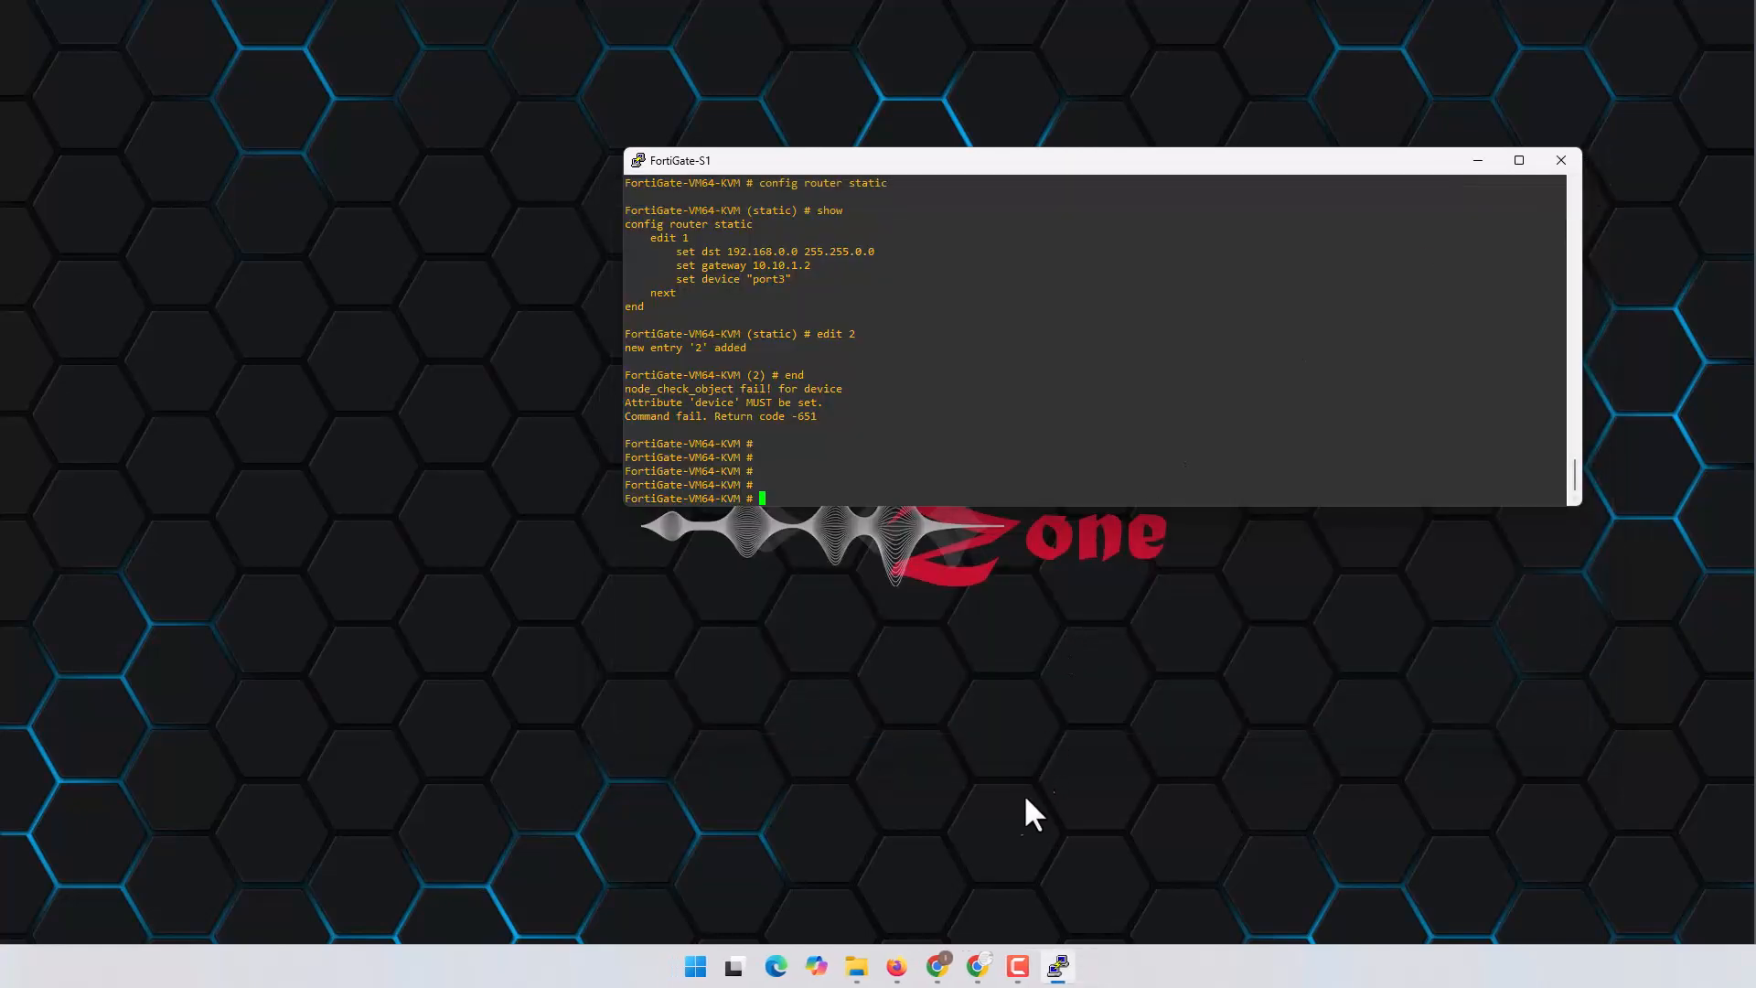
click(937, 965)
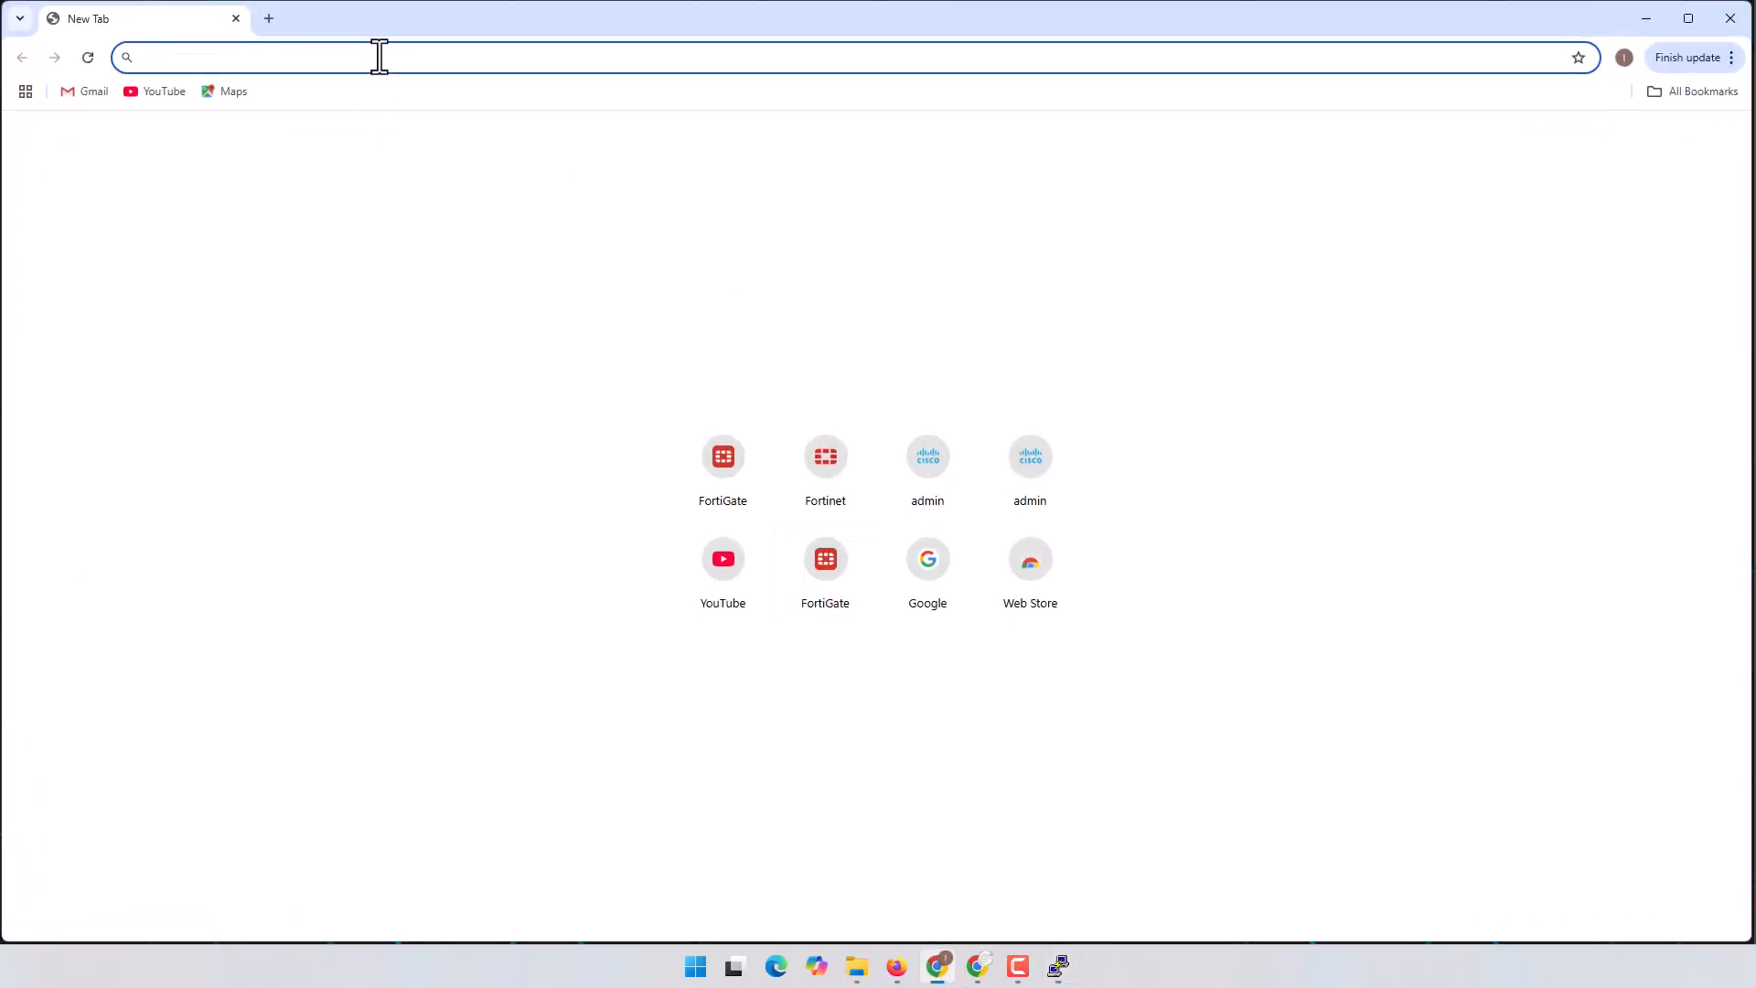
text(htt)
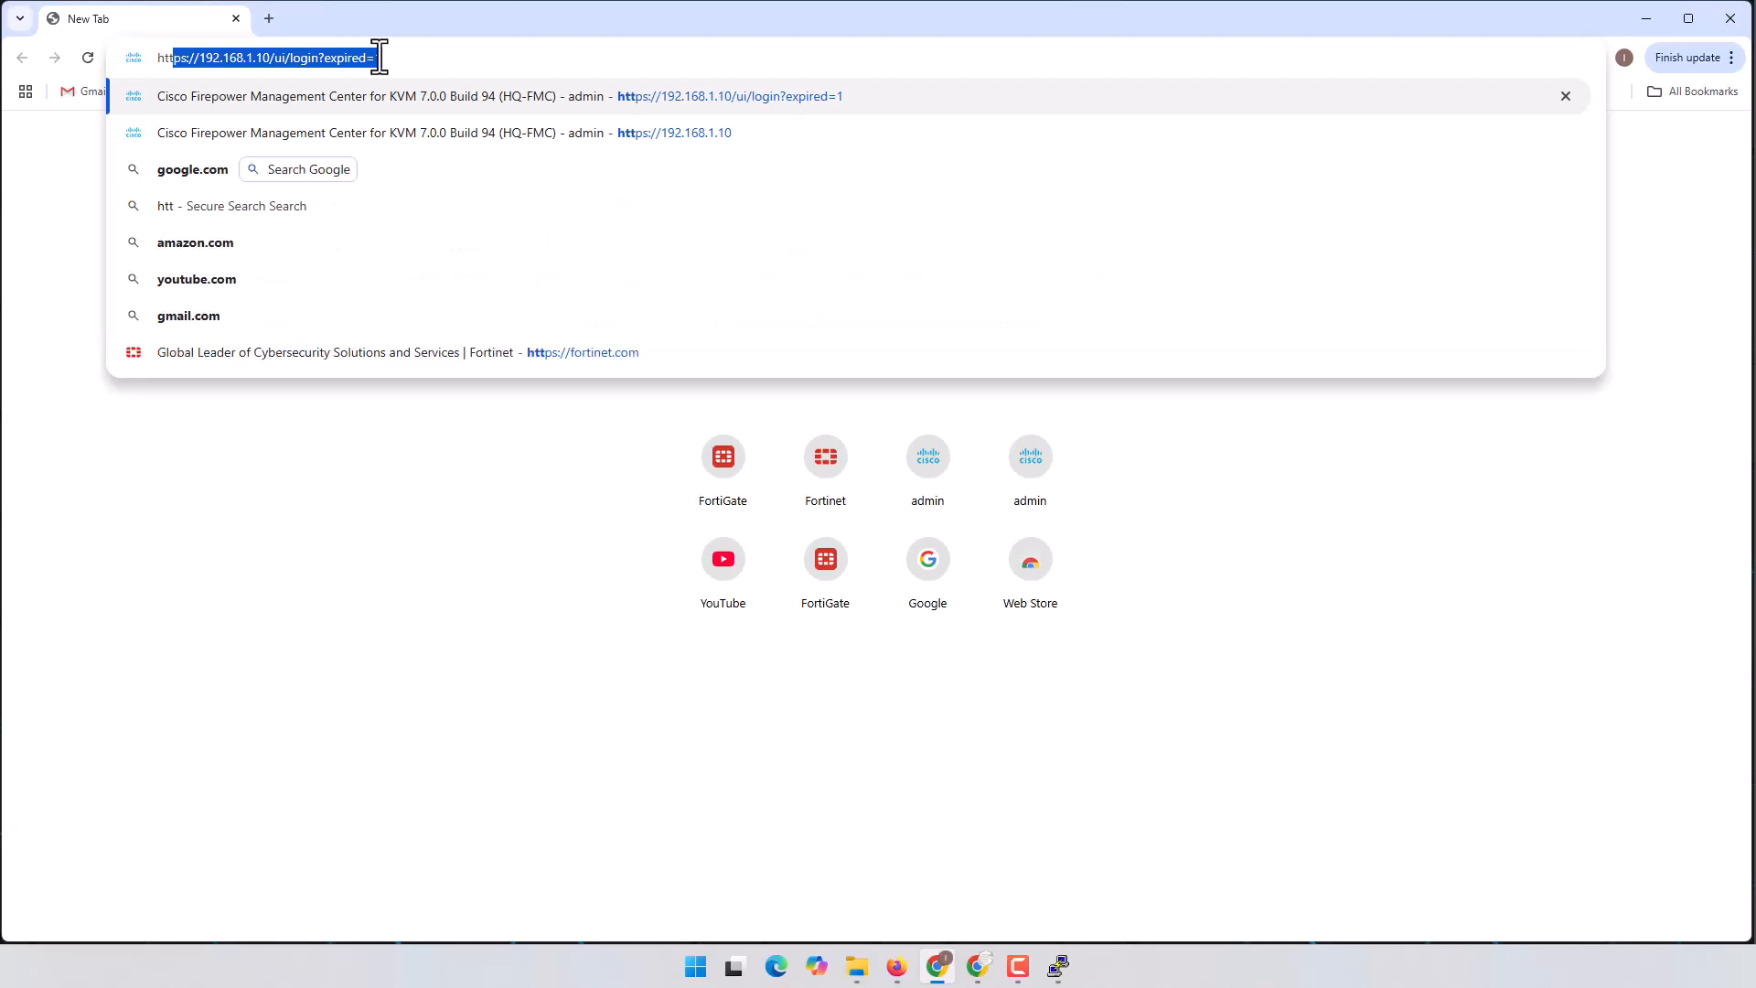
text(ps:/)
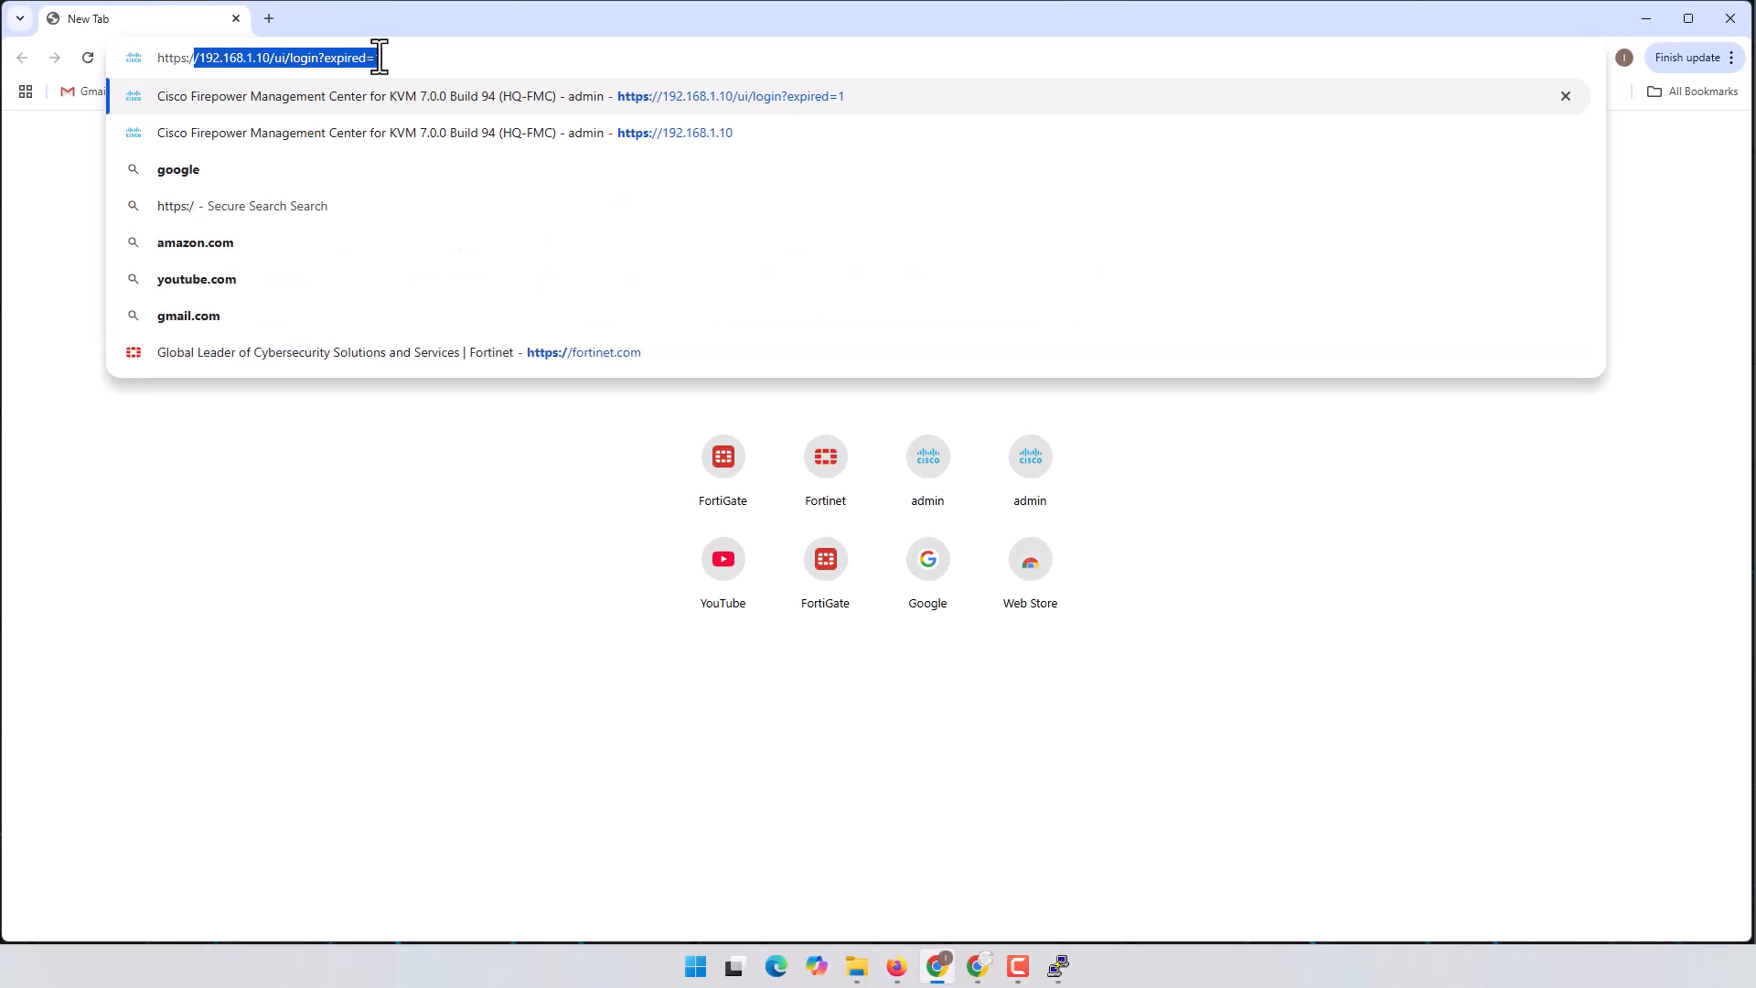
text(/10.10.1.1)
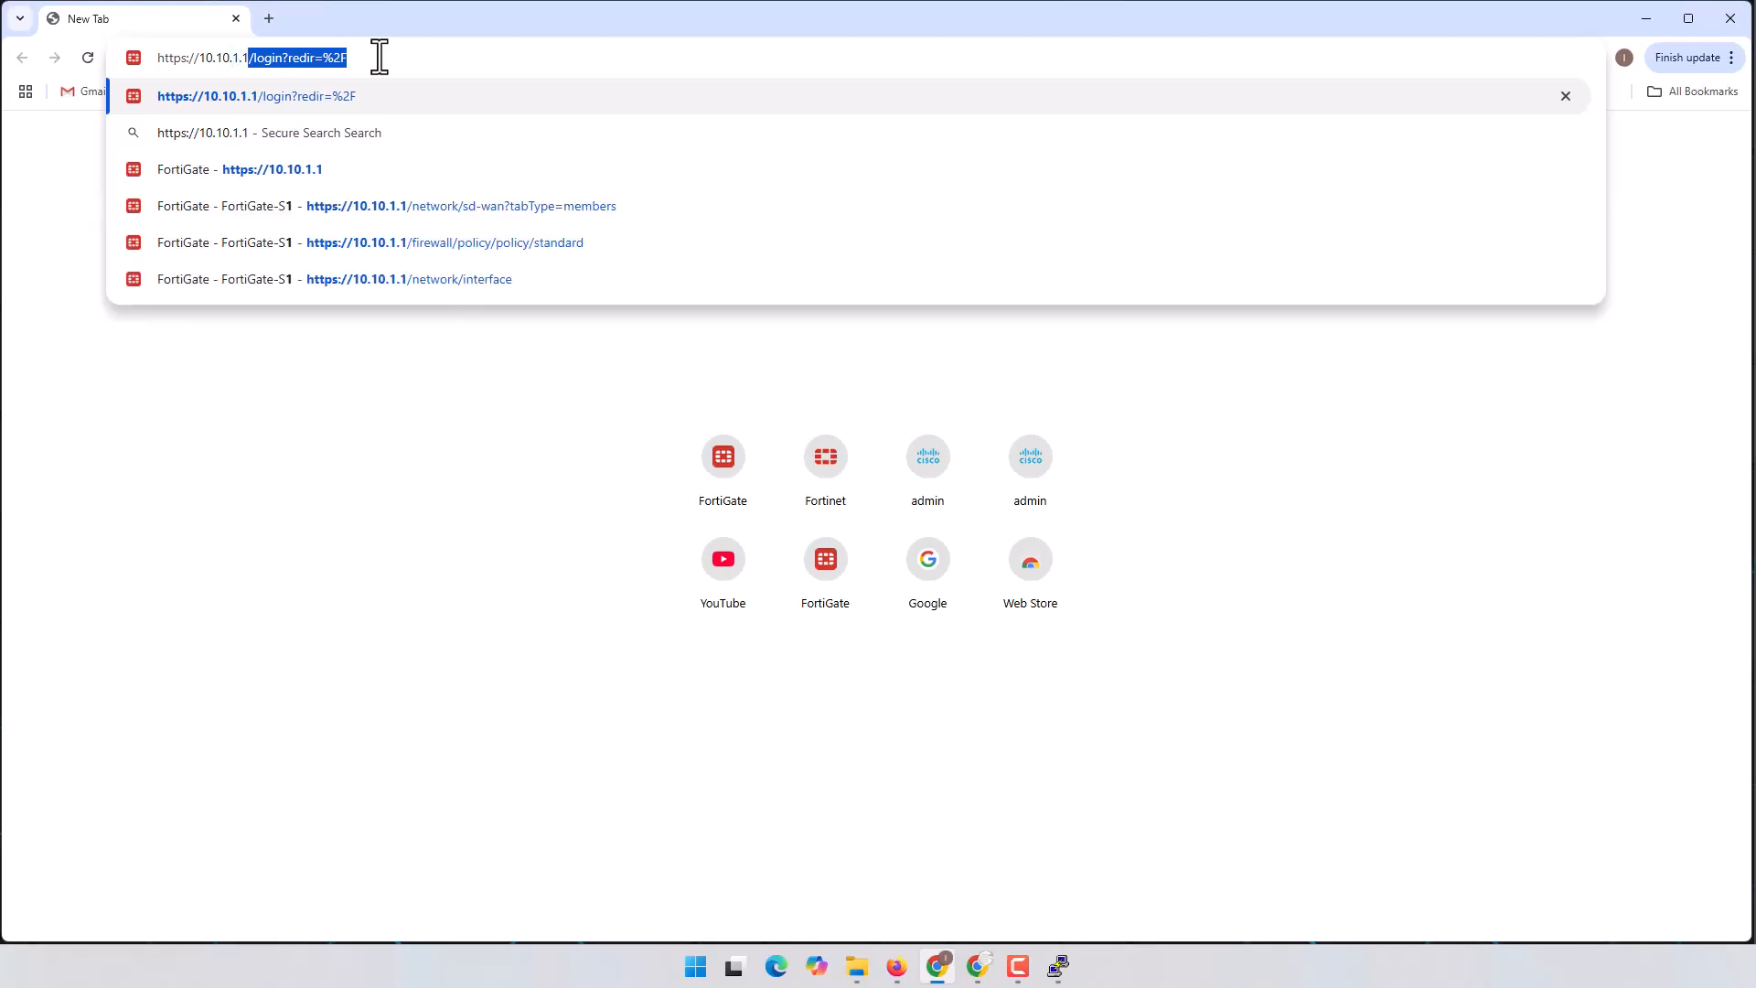
key(Return)
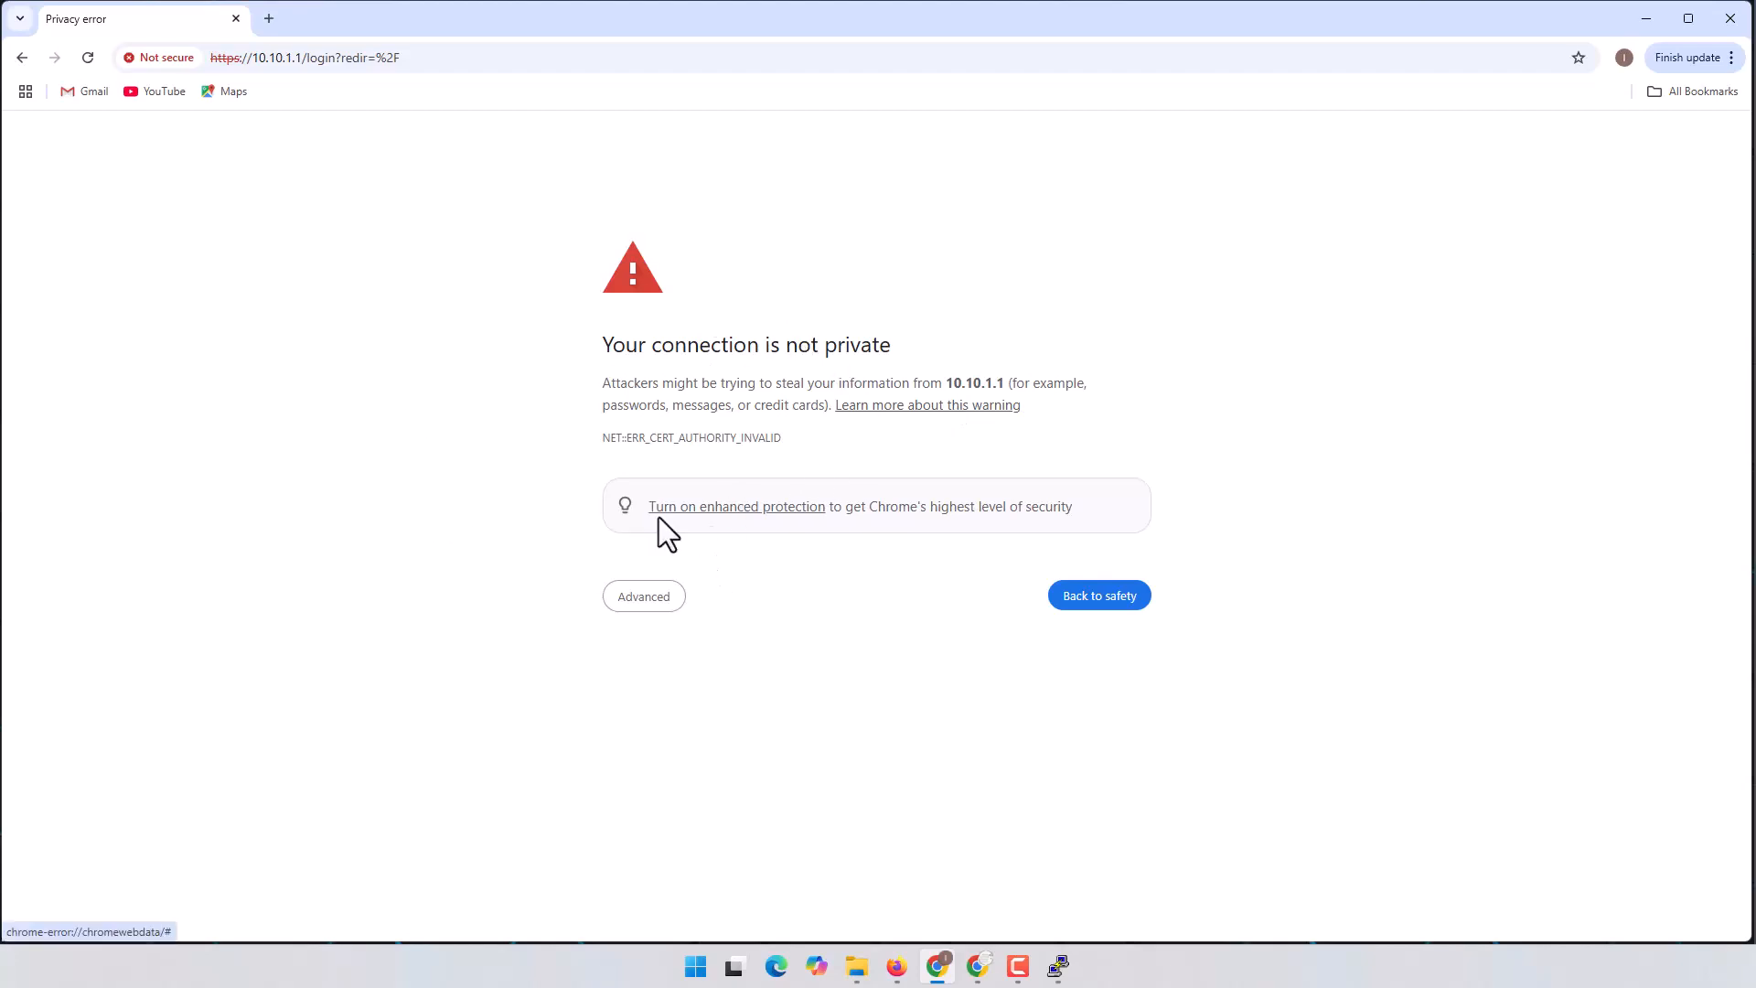
click(656, 603)
click(682, 737)
Step: Log in to the FortiGate web GUI as admin with the admin password
text(admin)
key(Tab)
text(••••••••••)
key(Return)
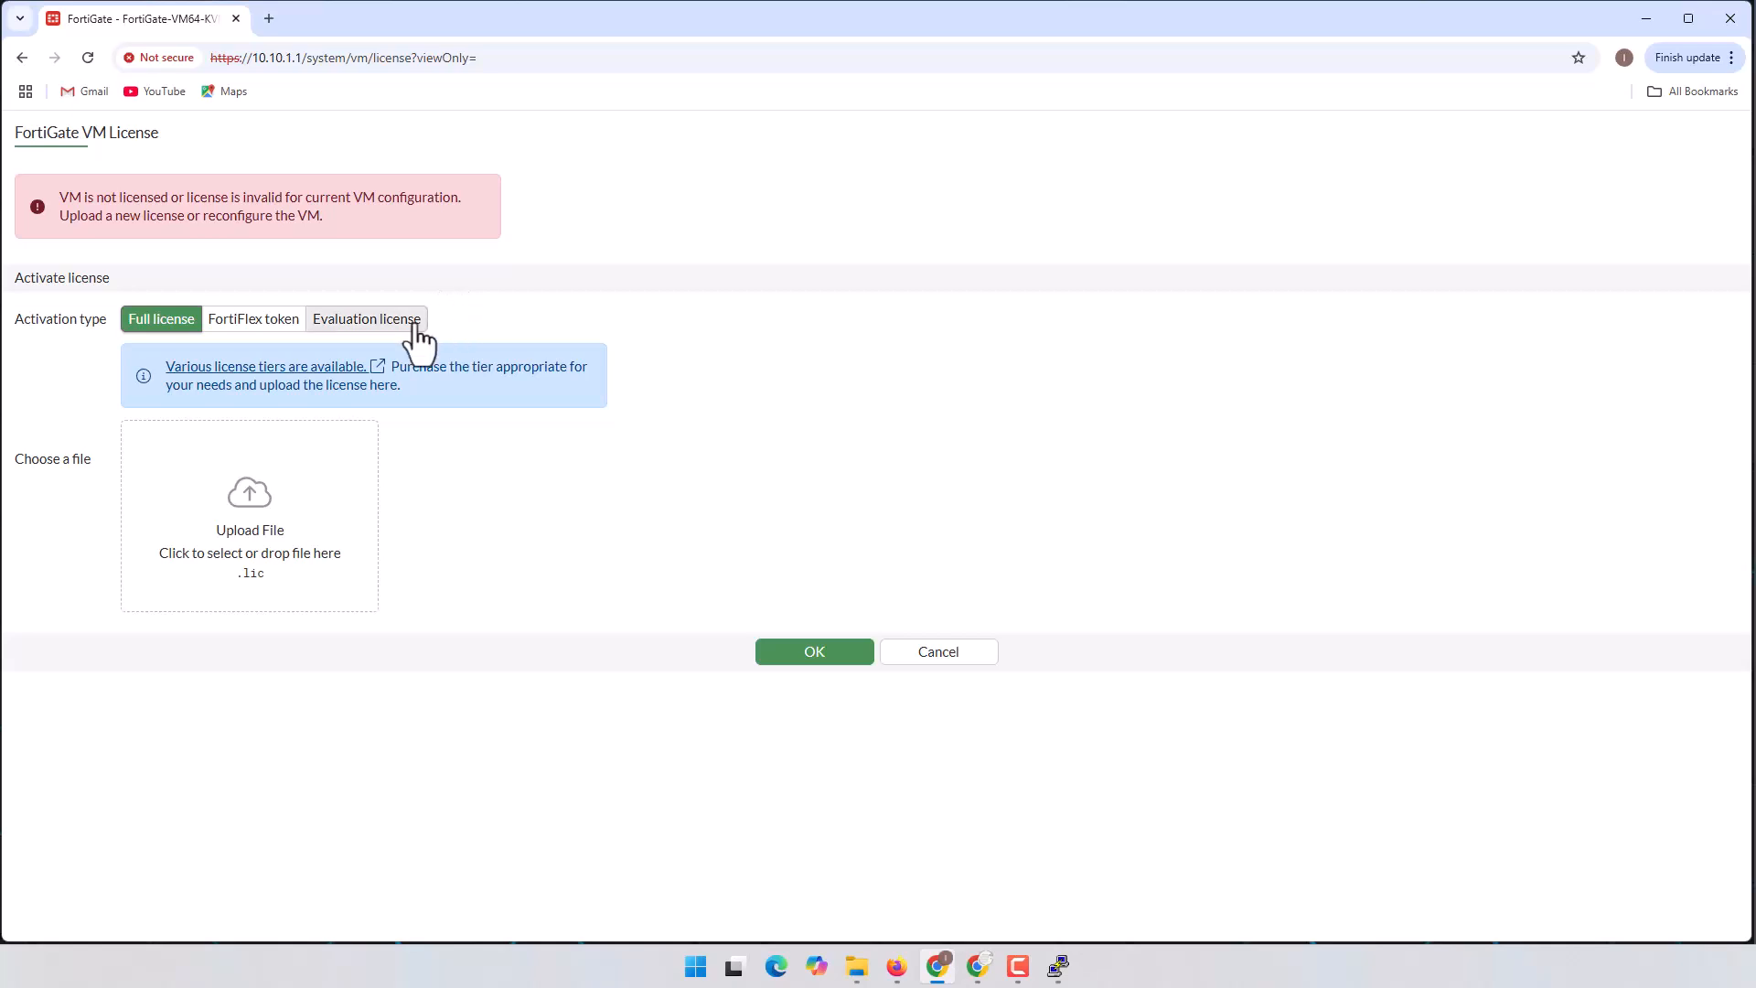
Step: Choose Evaluation license and review its limits: low encryption, 1 CPU/2GiB, three interfaces, no FortiCare support
click(400, 322)
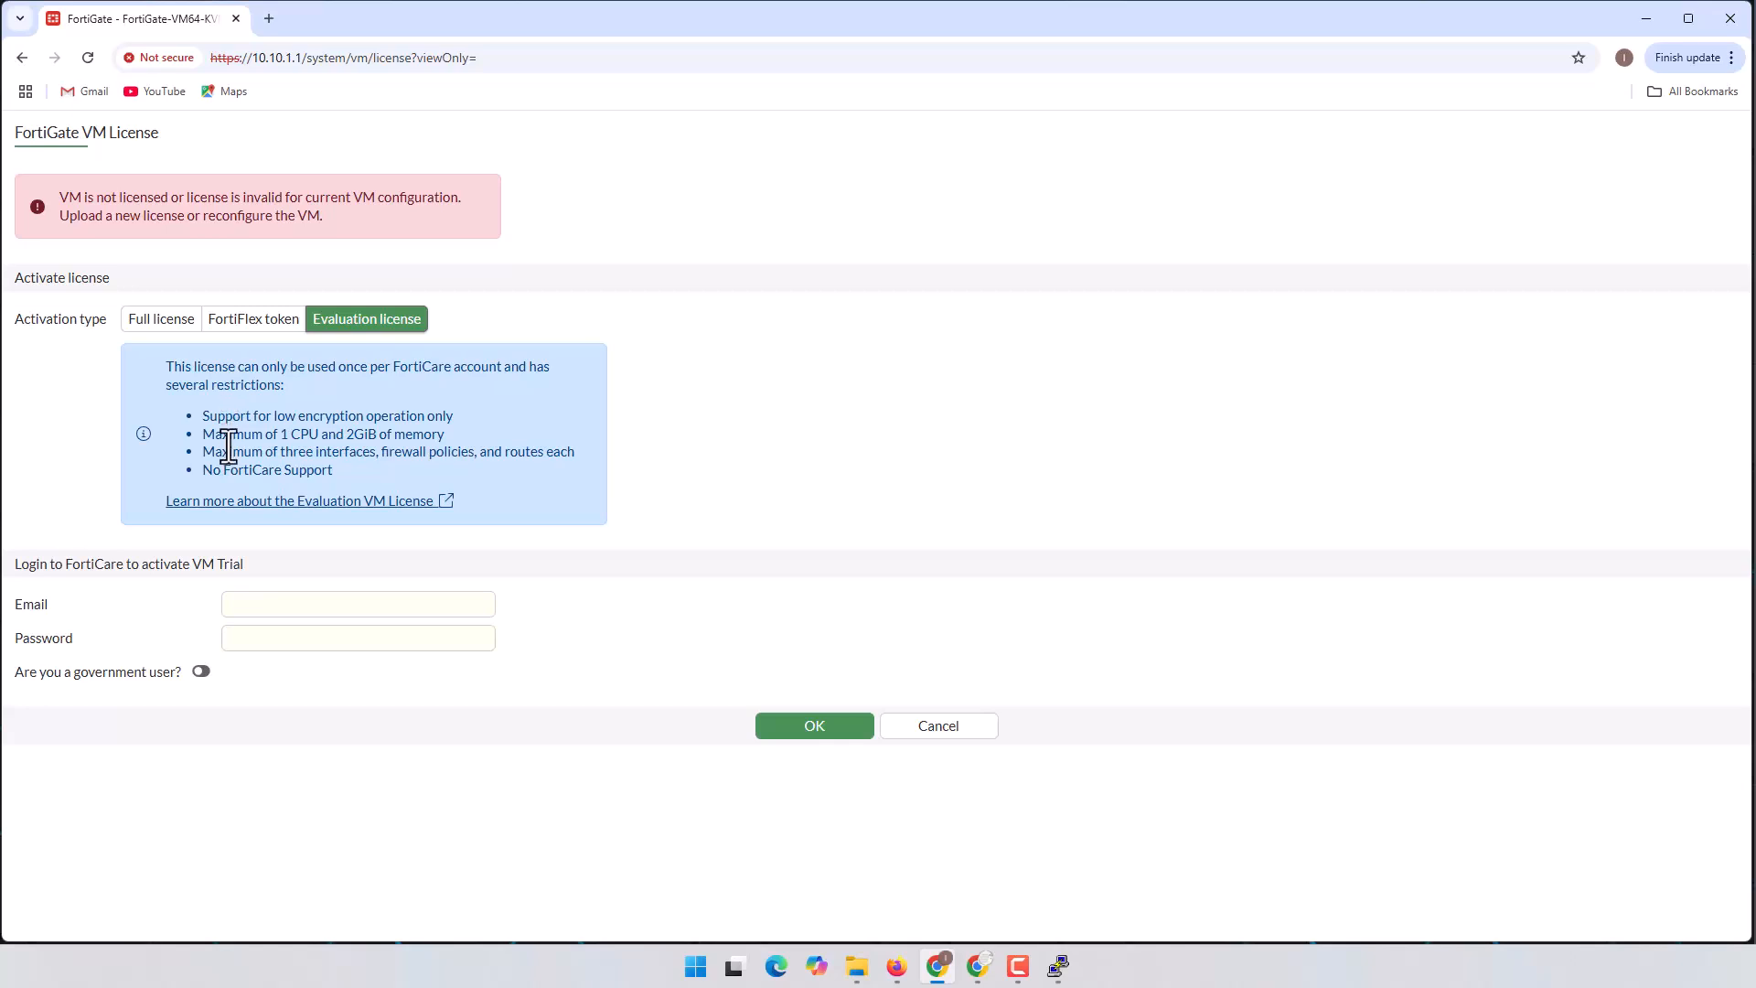
drag(218, 416, 455, 420)
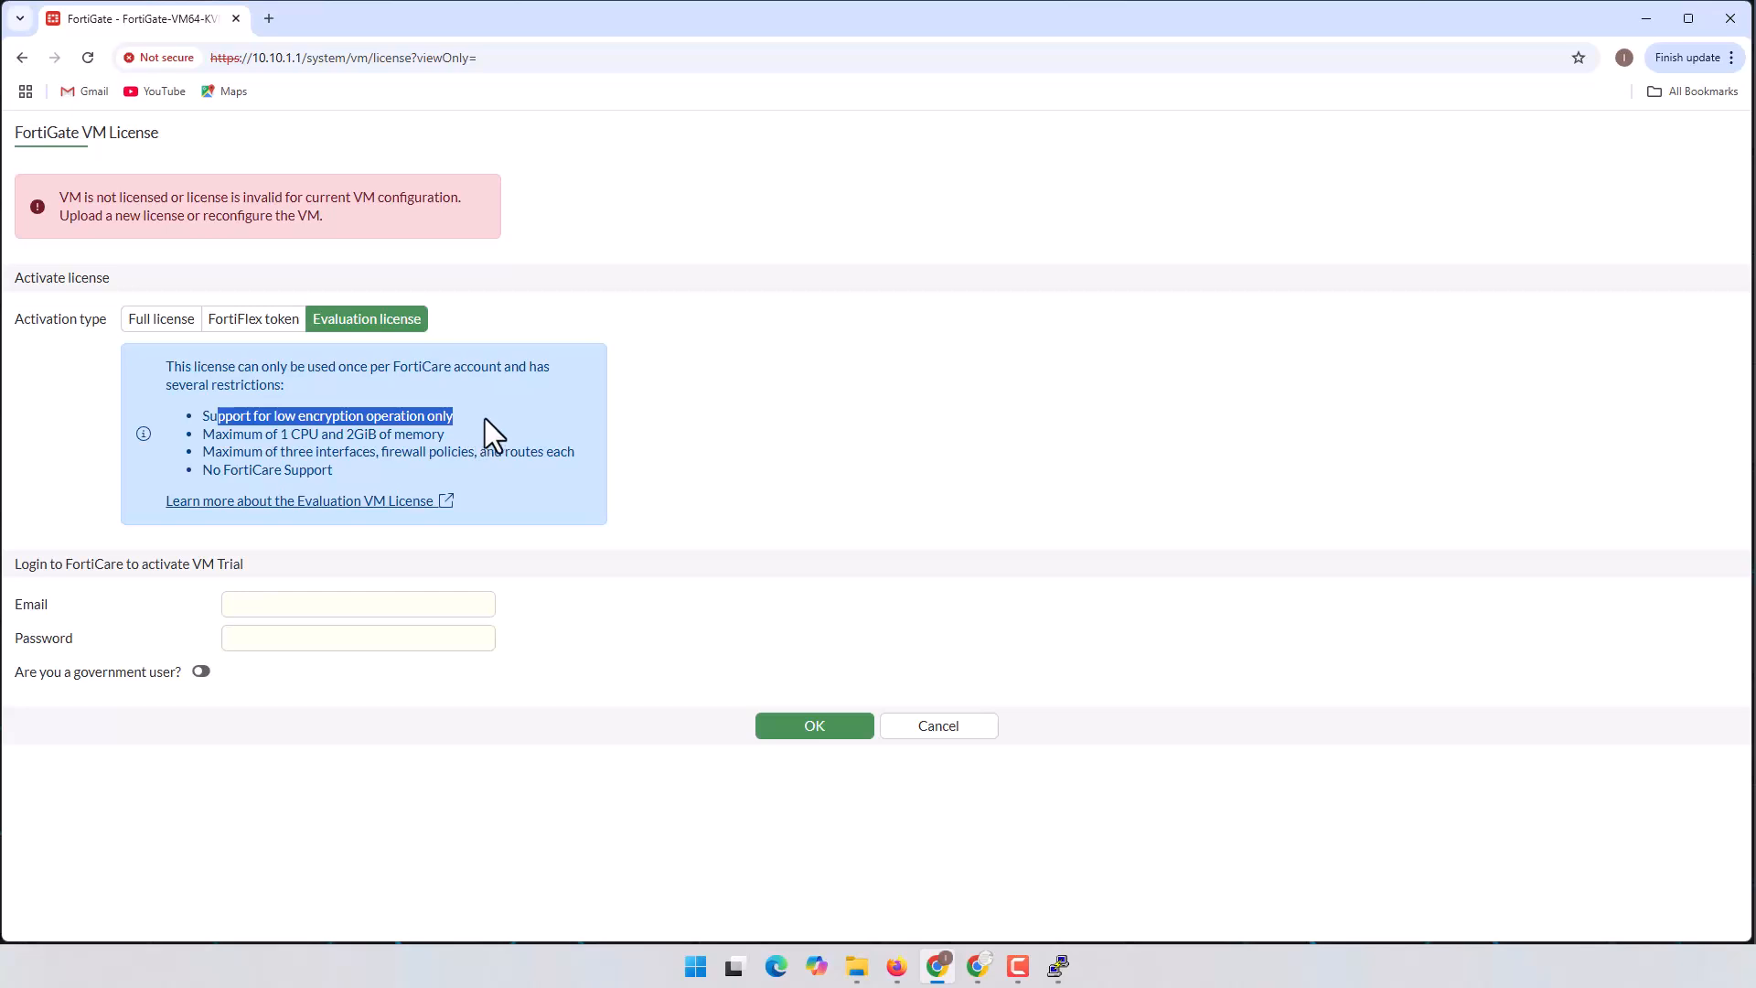
click(416, 423)
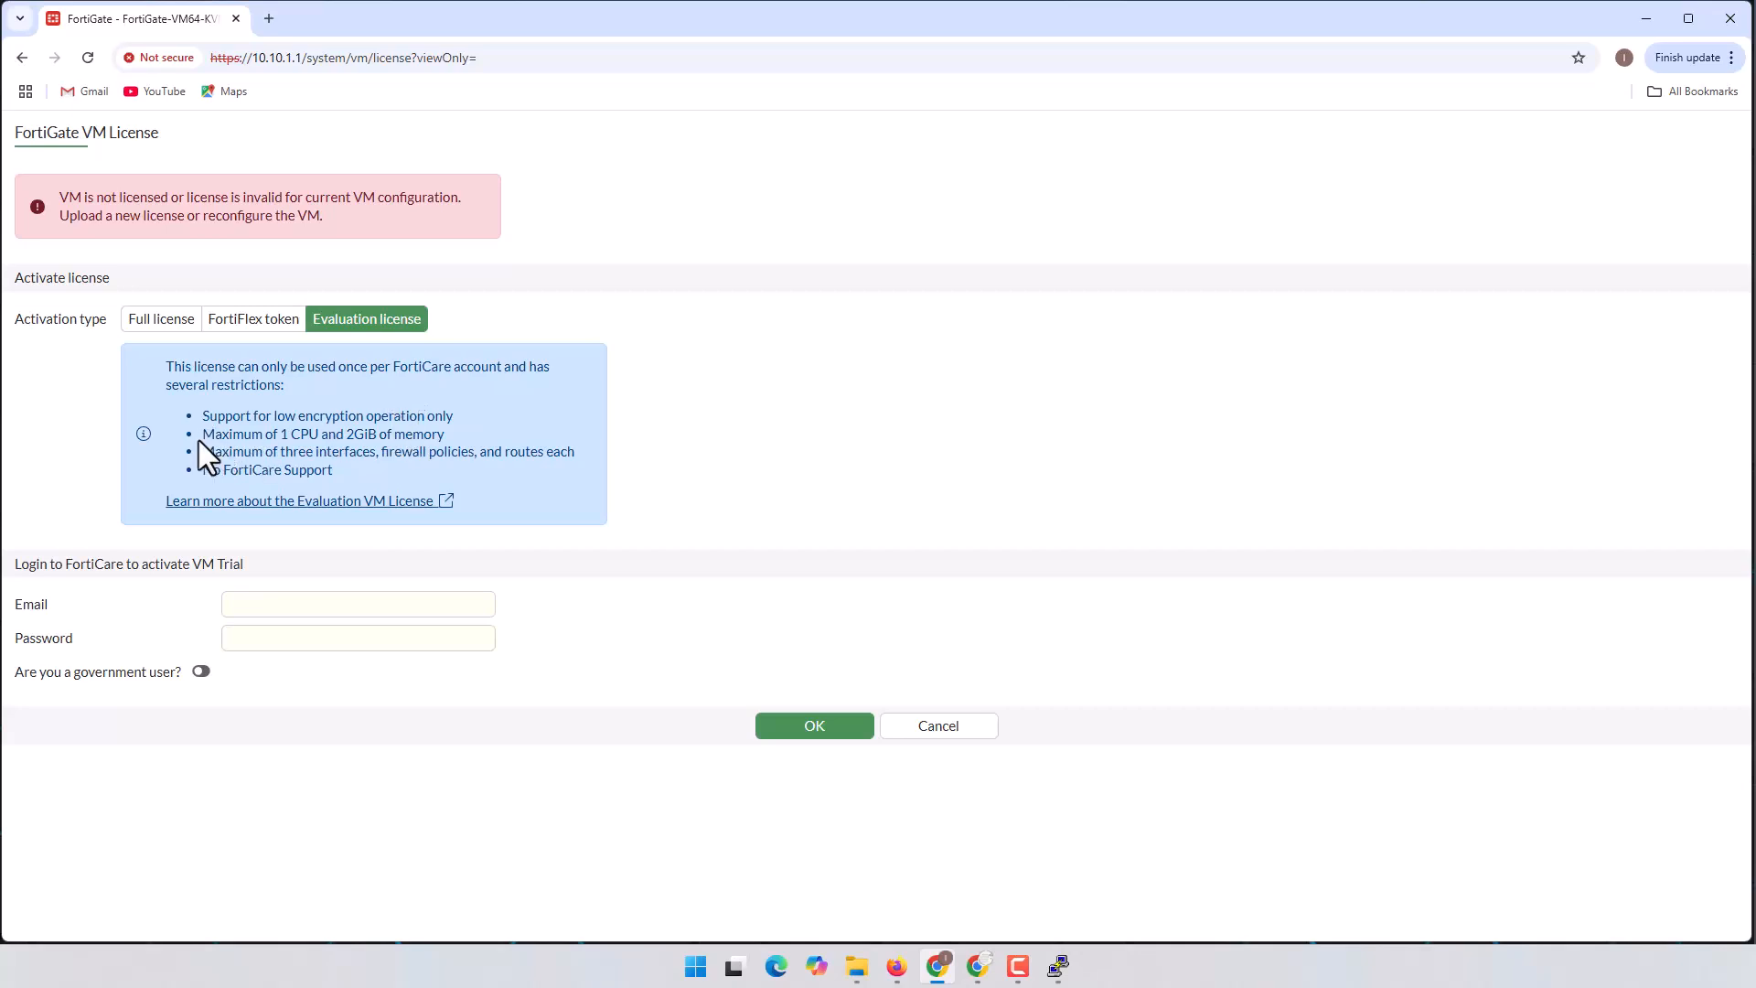
drag(201, 435, 448, 441)
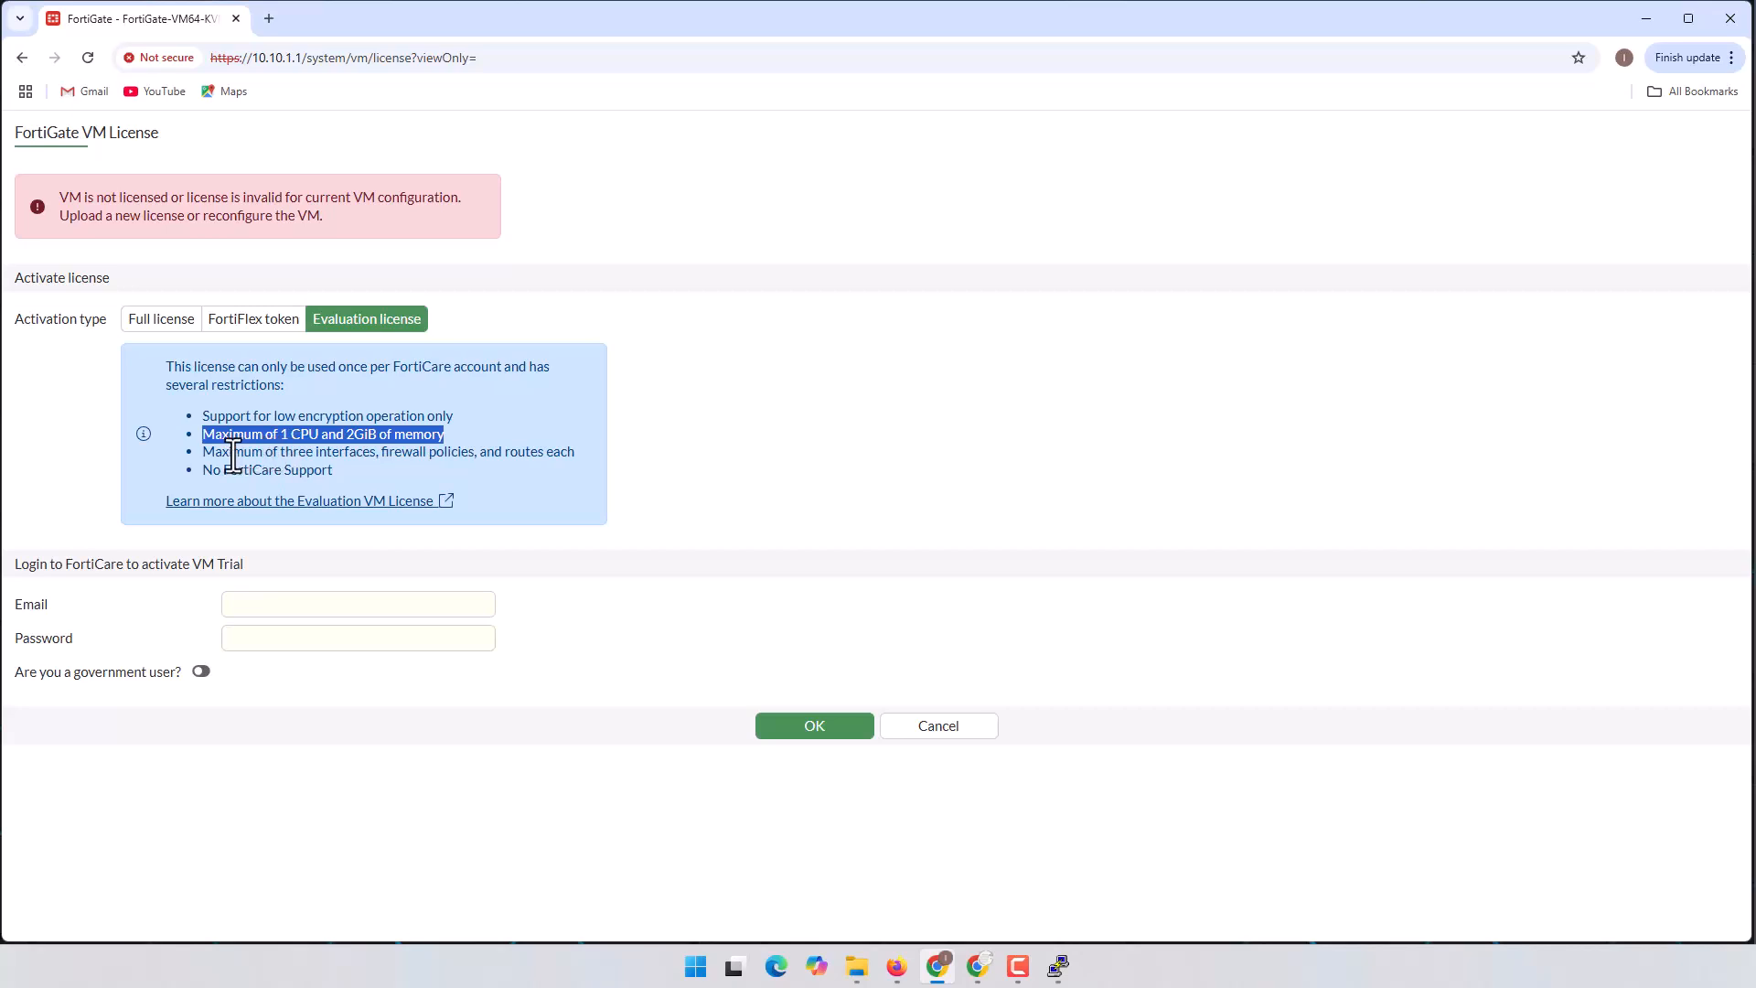
drag(203, 452, 585, 470)
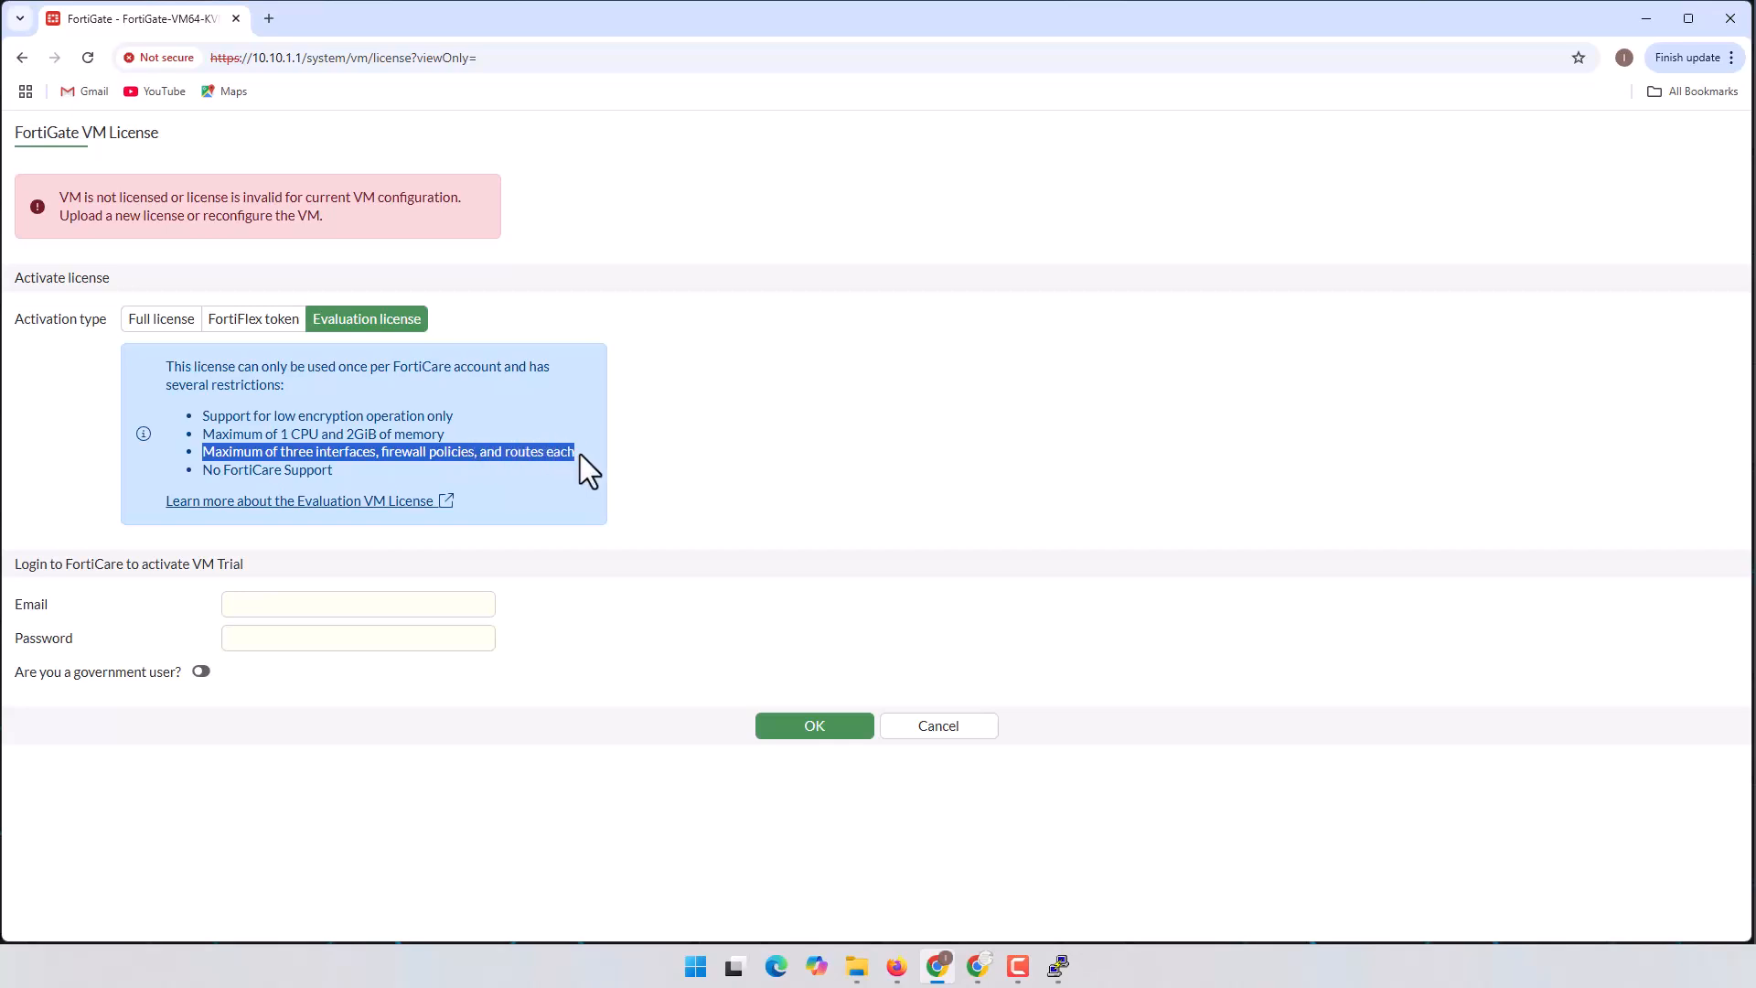
click(530, 462)
drag(233, 452, 345, 458)
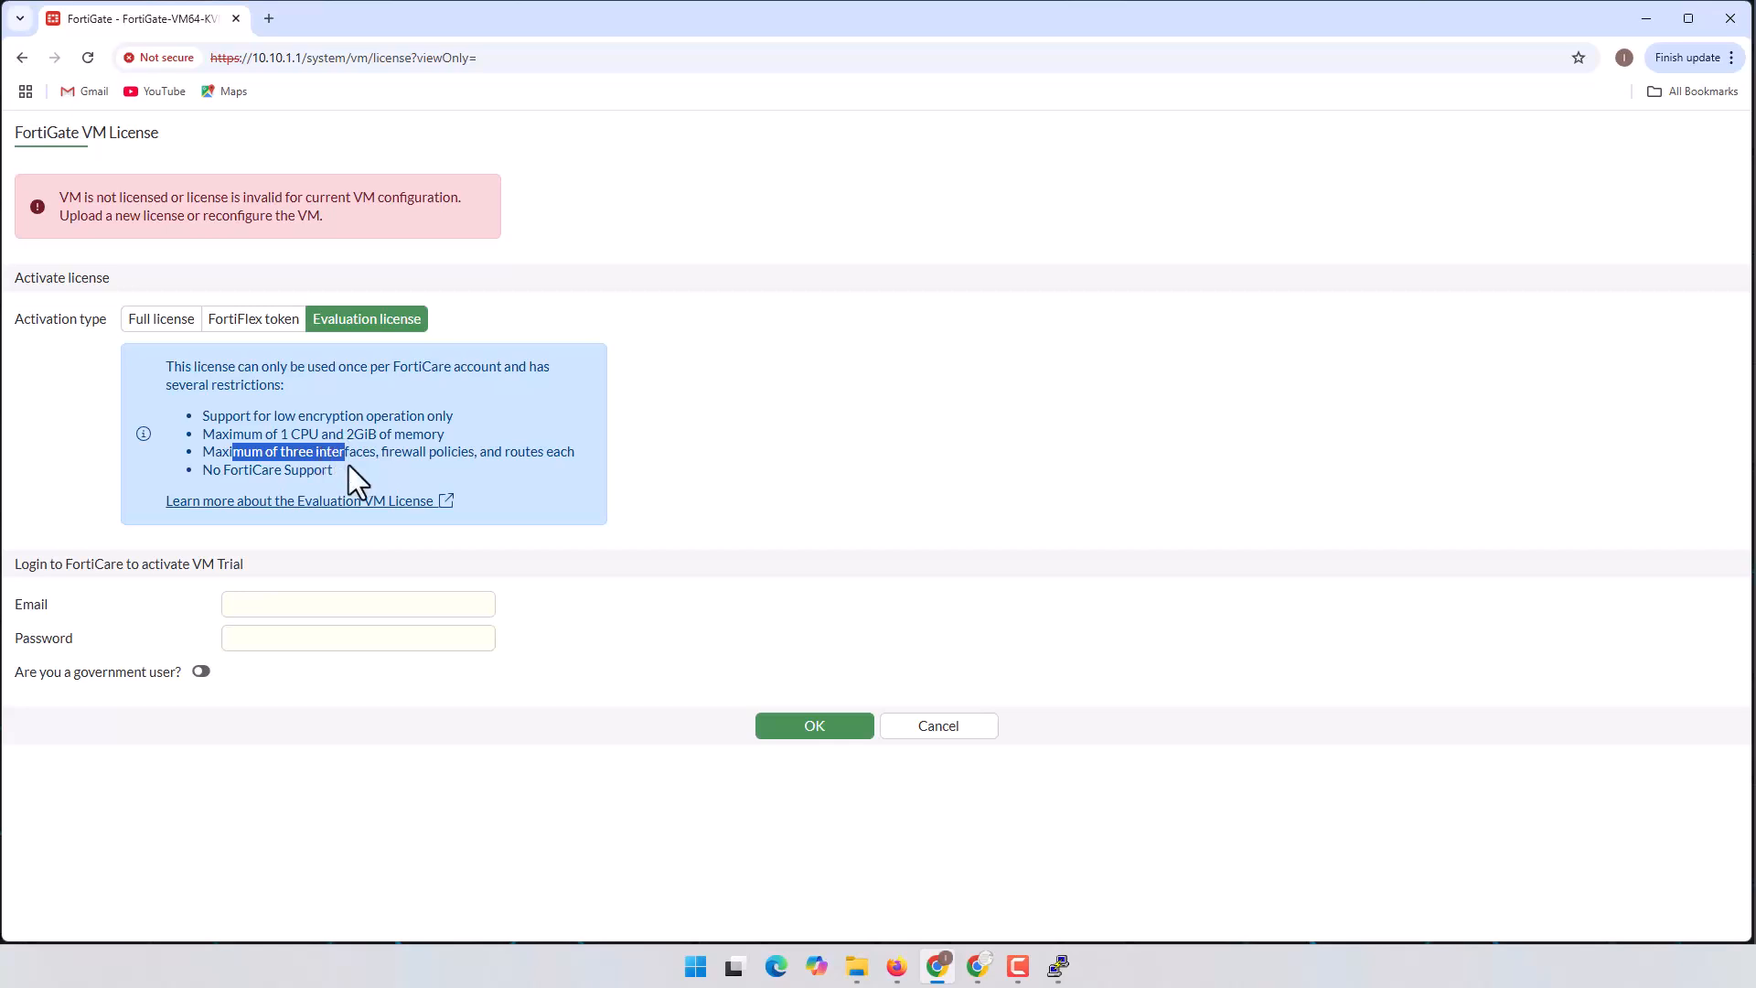
drag(381, 451, 589, 453)
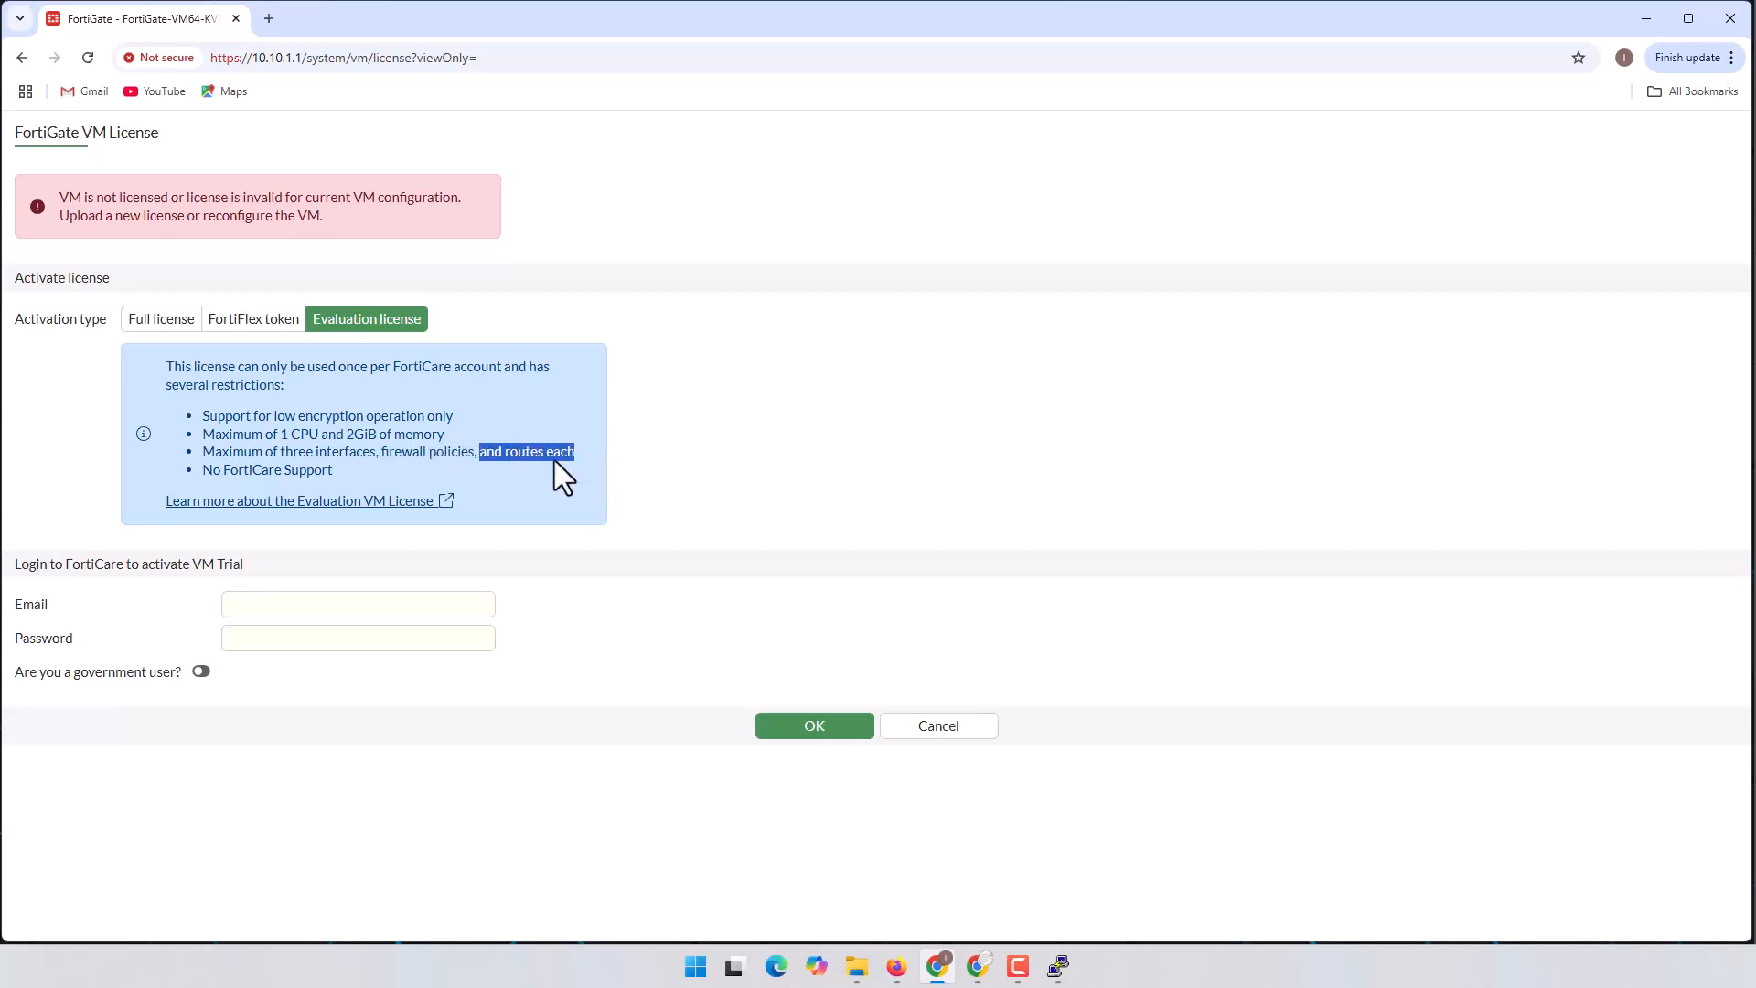
drag(202, 470, 319, 473)
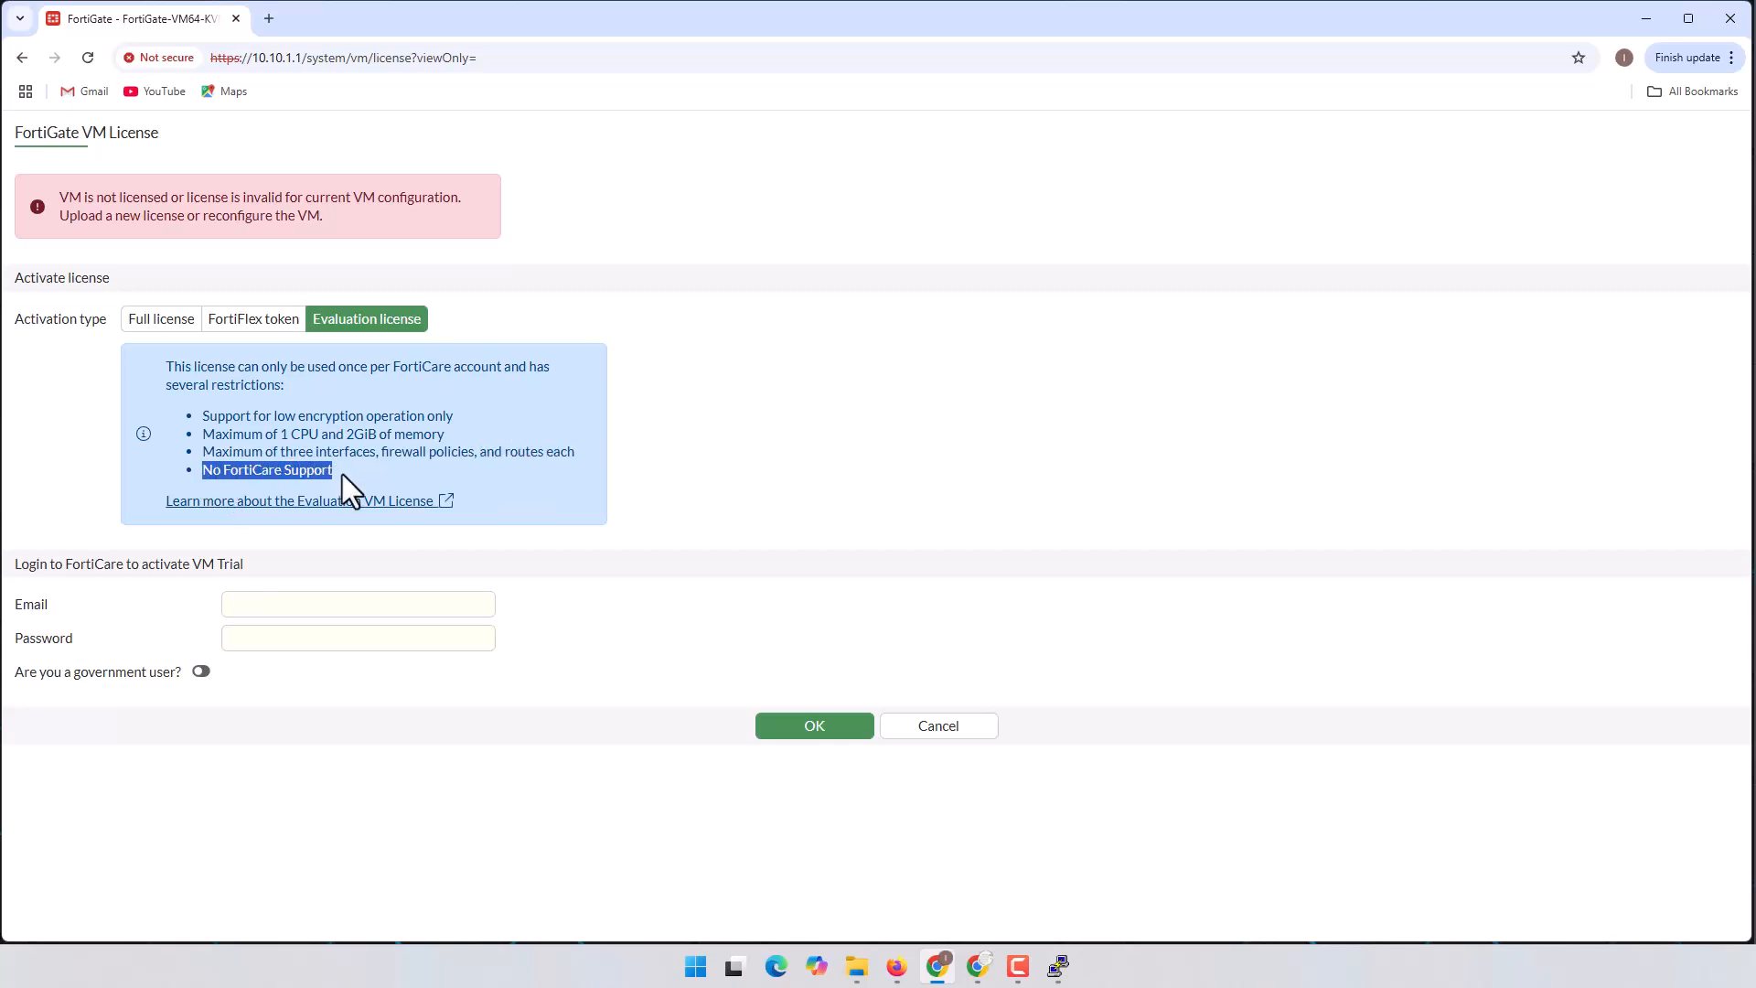
Step: Leave the FortiCare e-mail field unfilled and switch back to the EVE-NG lab topology
click(365, 448)
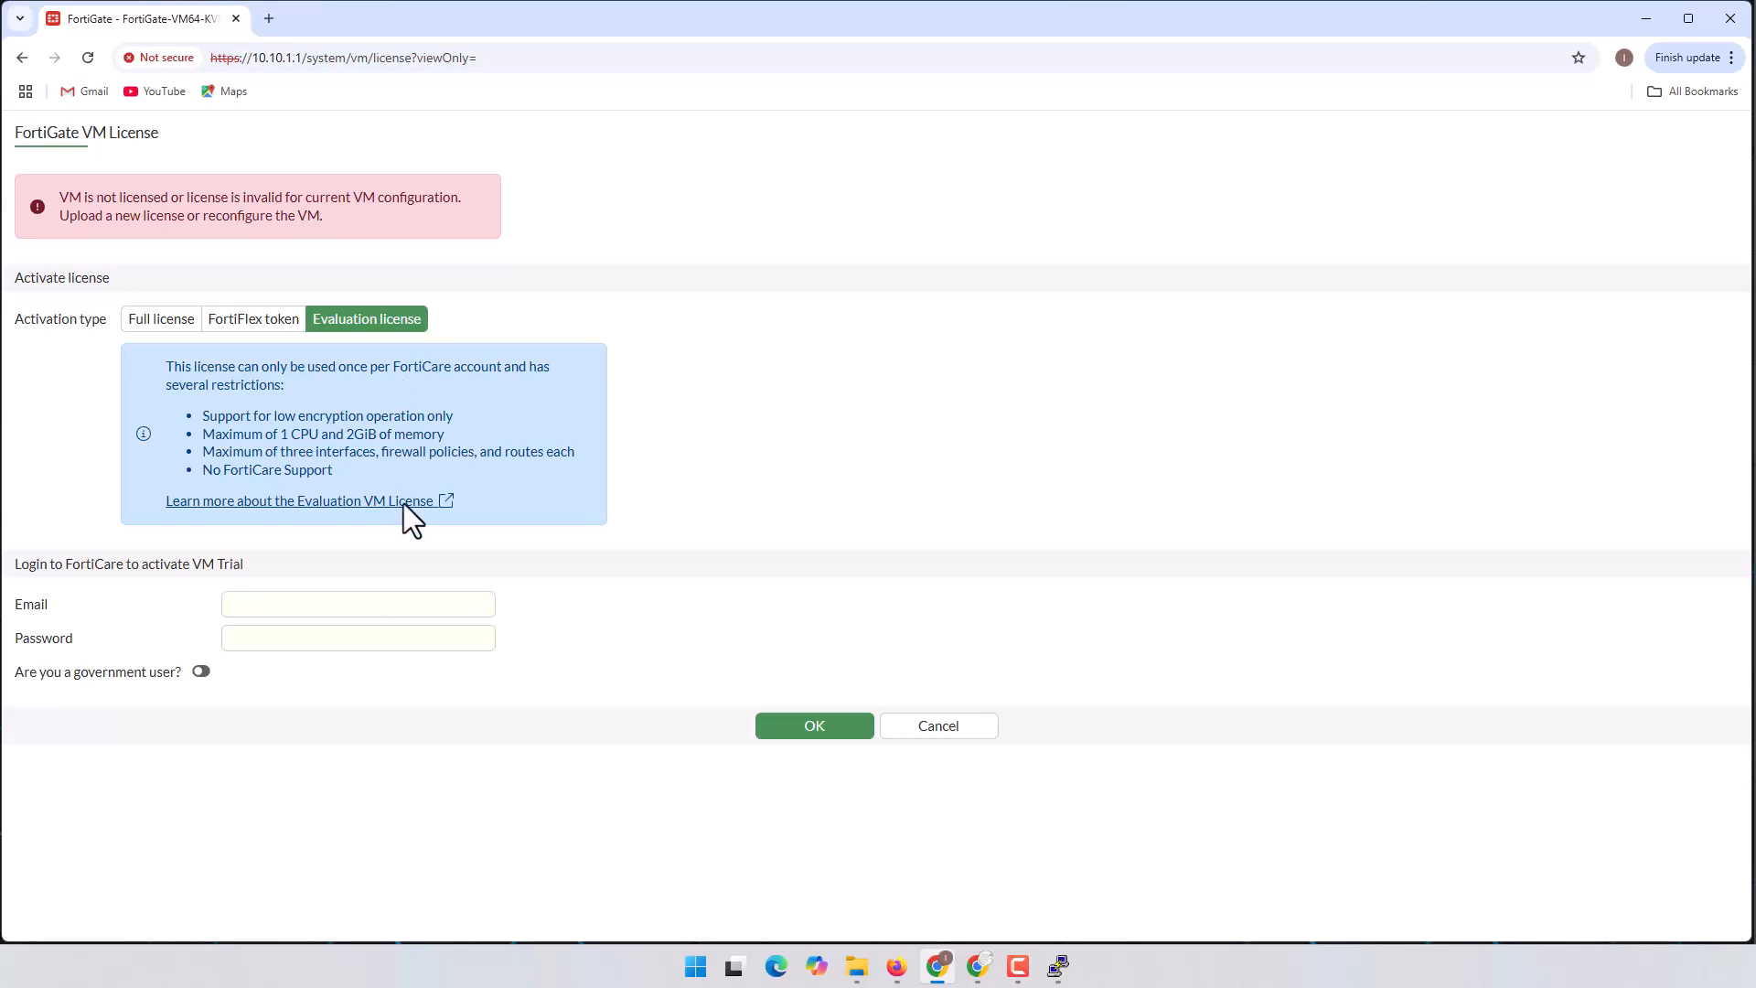
click(373, 606)
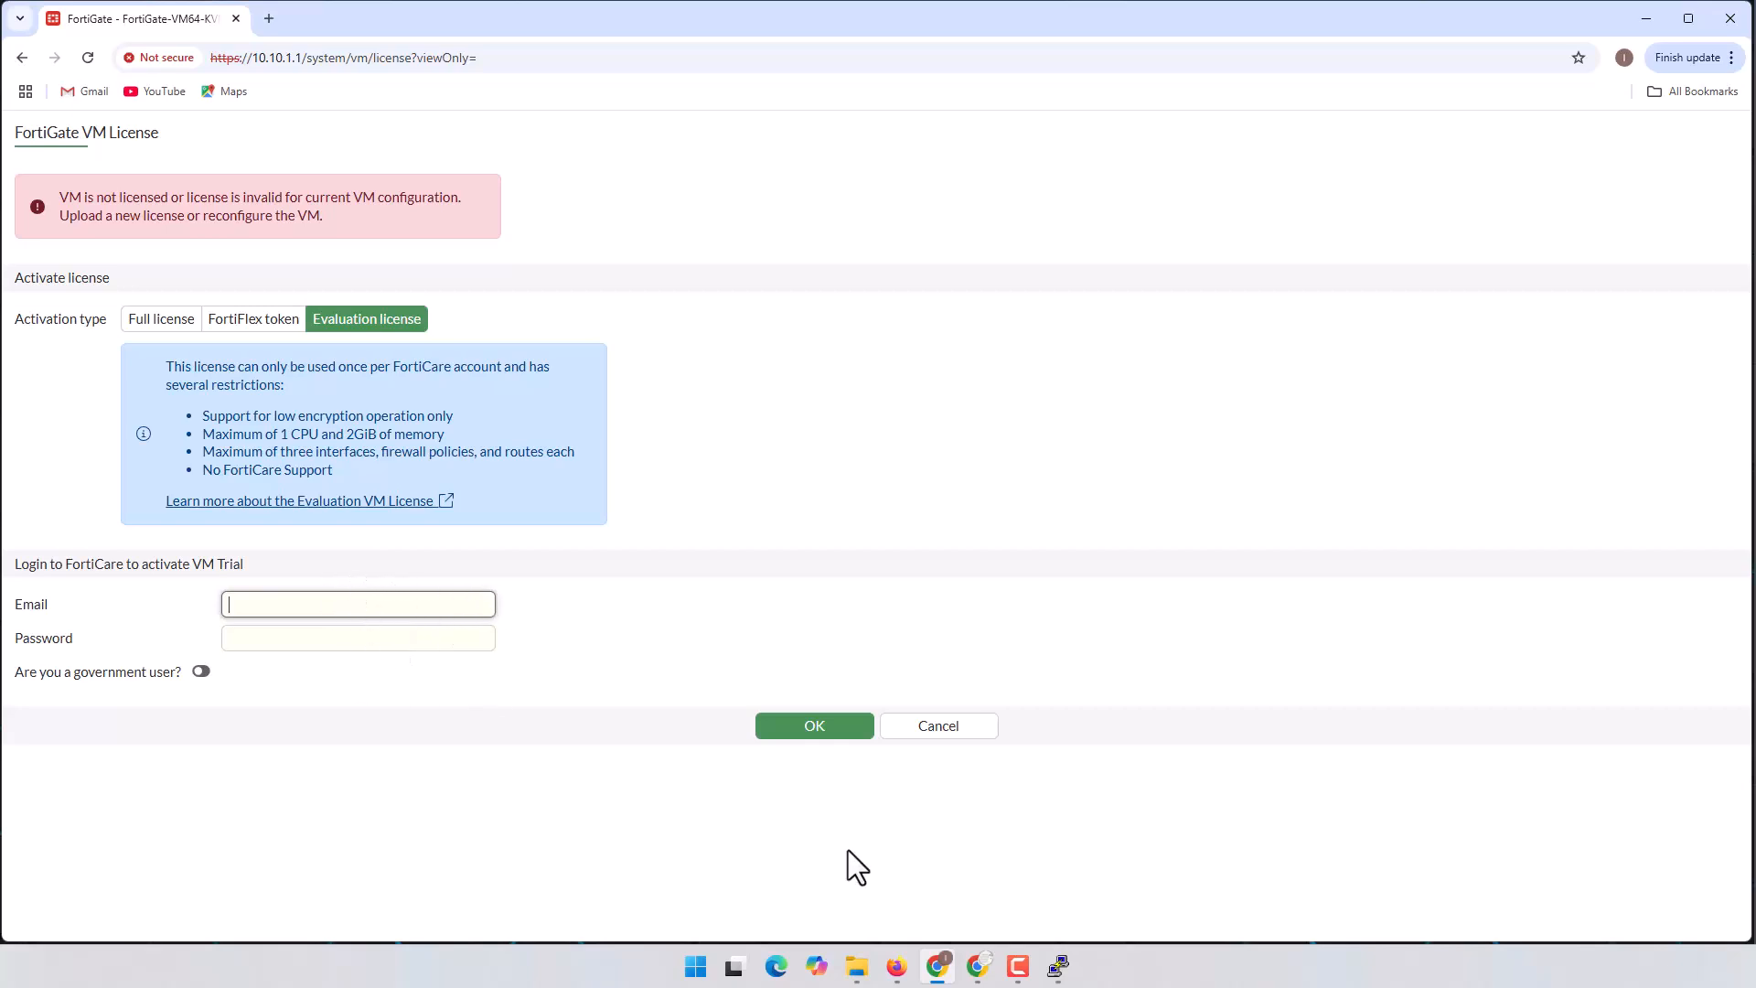
click(897, 965)
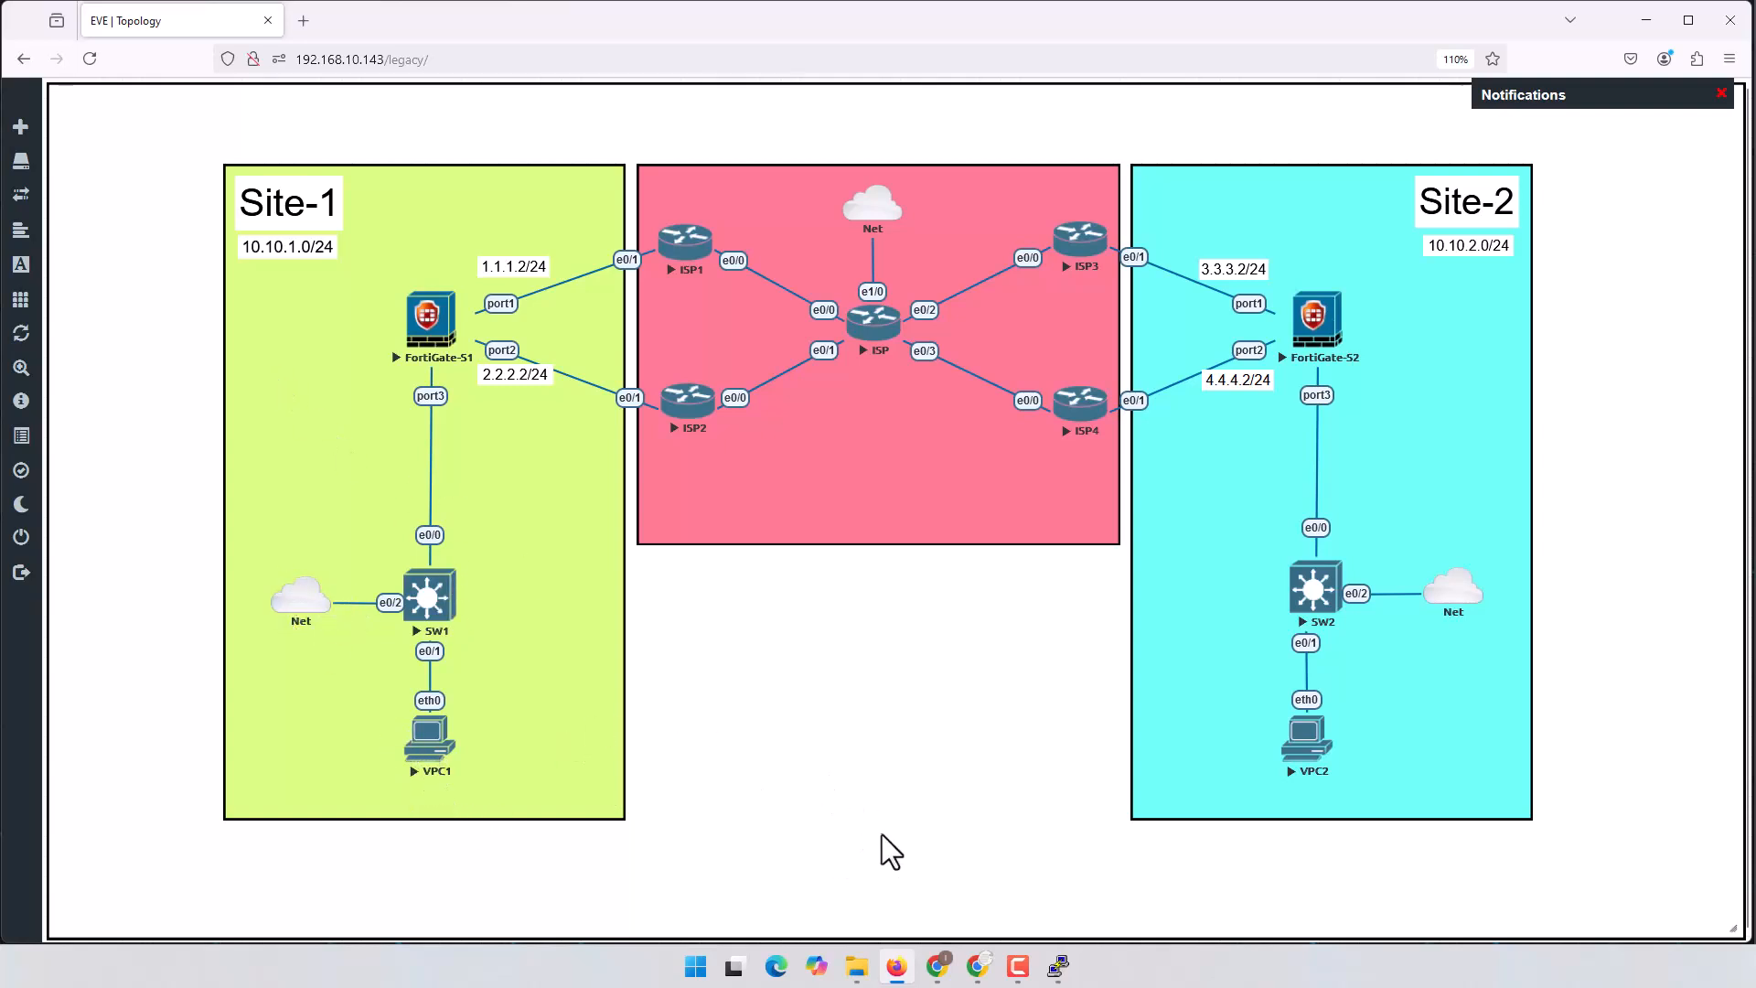
Step: In the FortiGate-S1 console, edit port1 and show its current DHCP configuration
click(1063, 973)
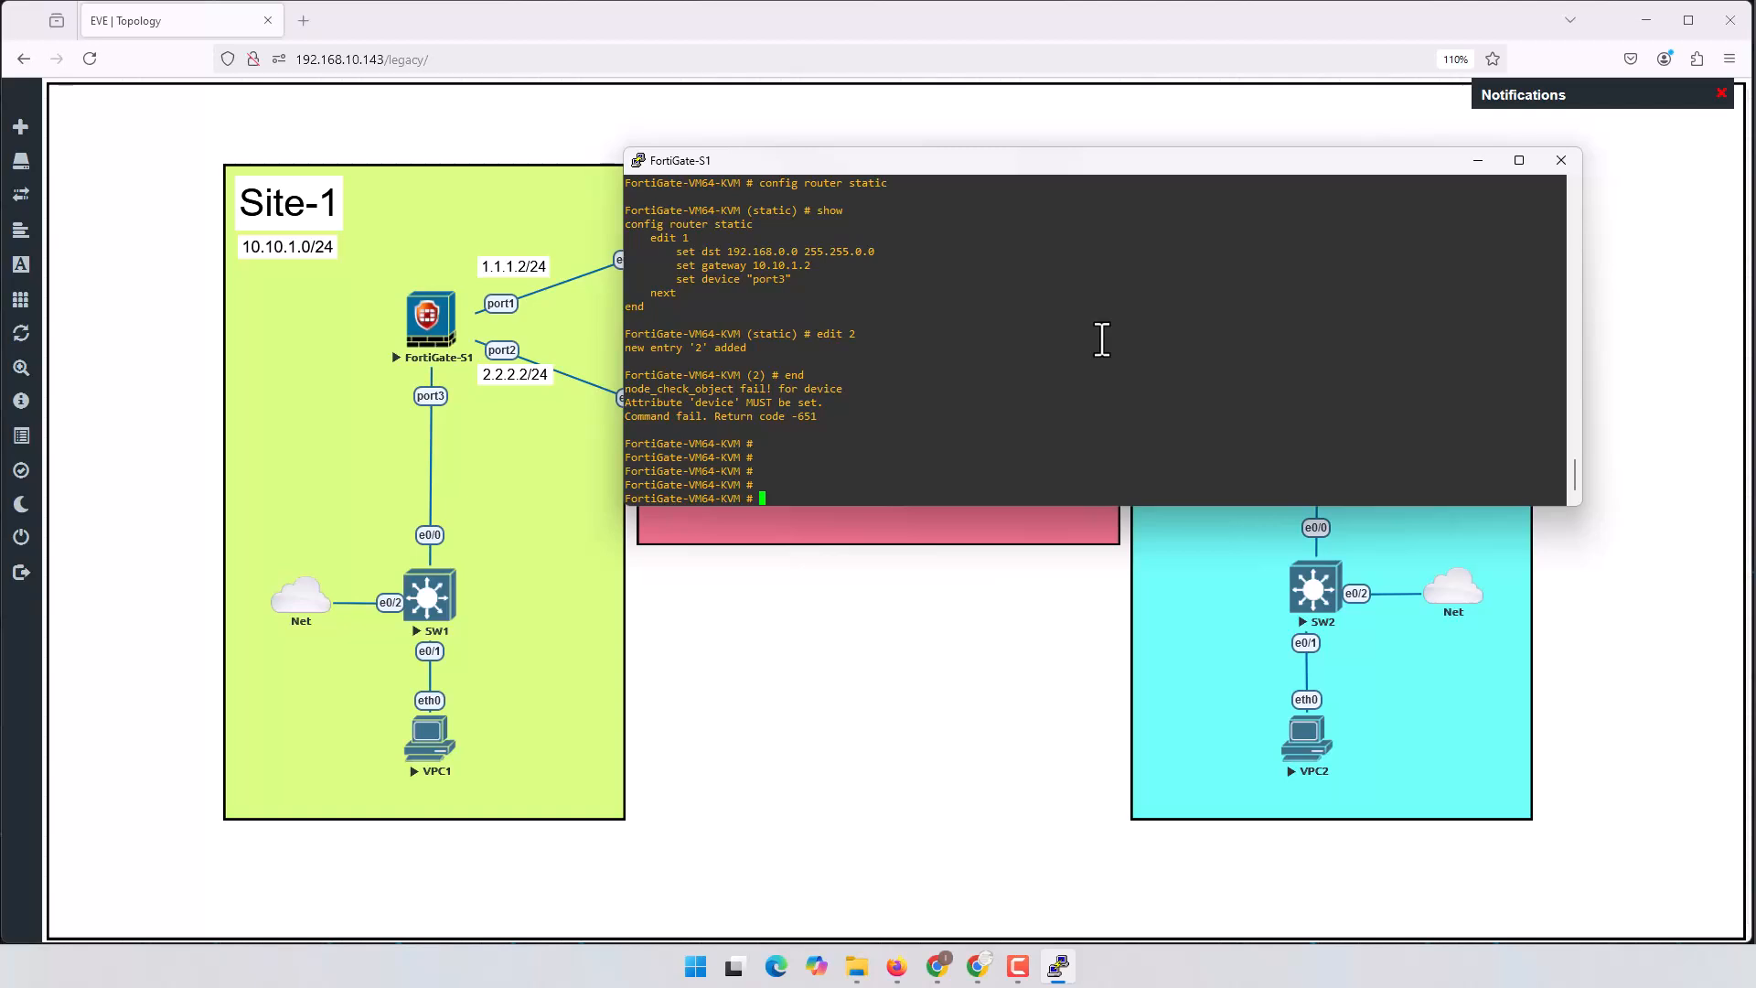
key(Return)
key(Return)
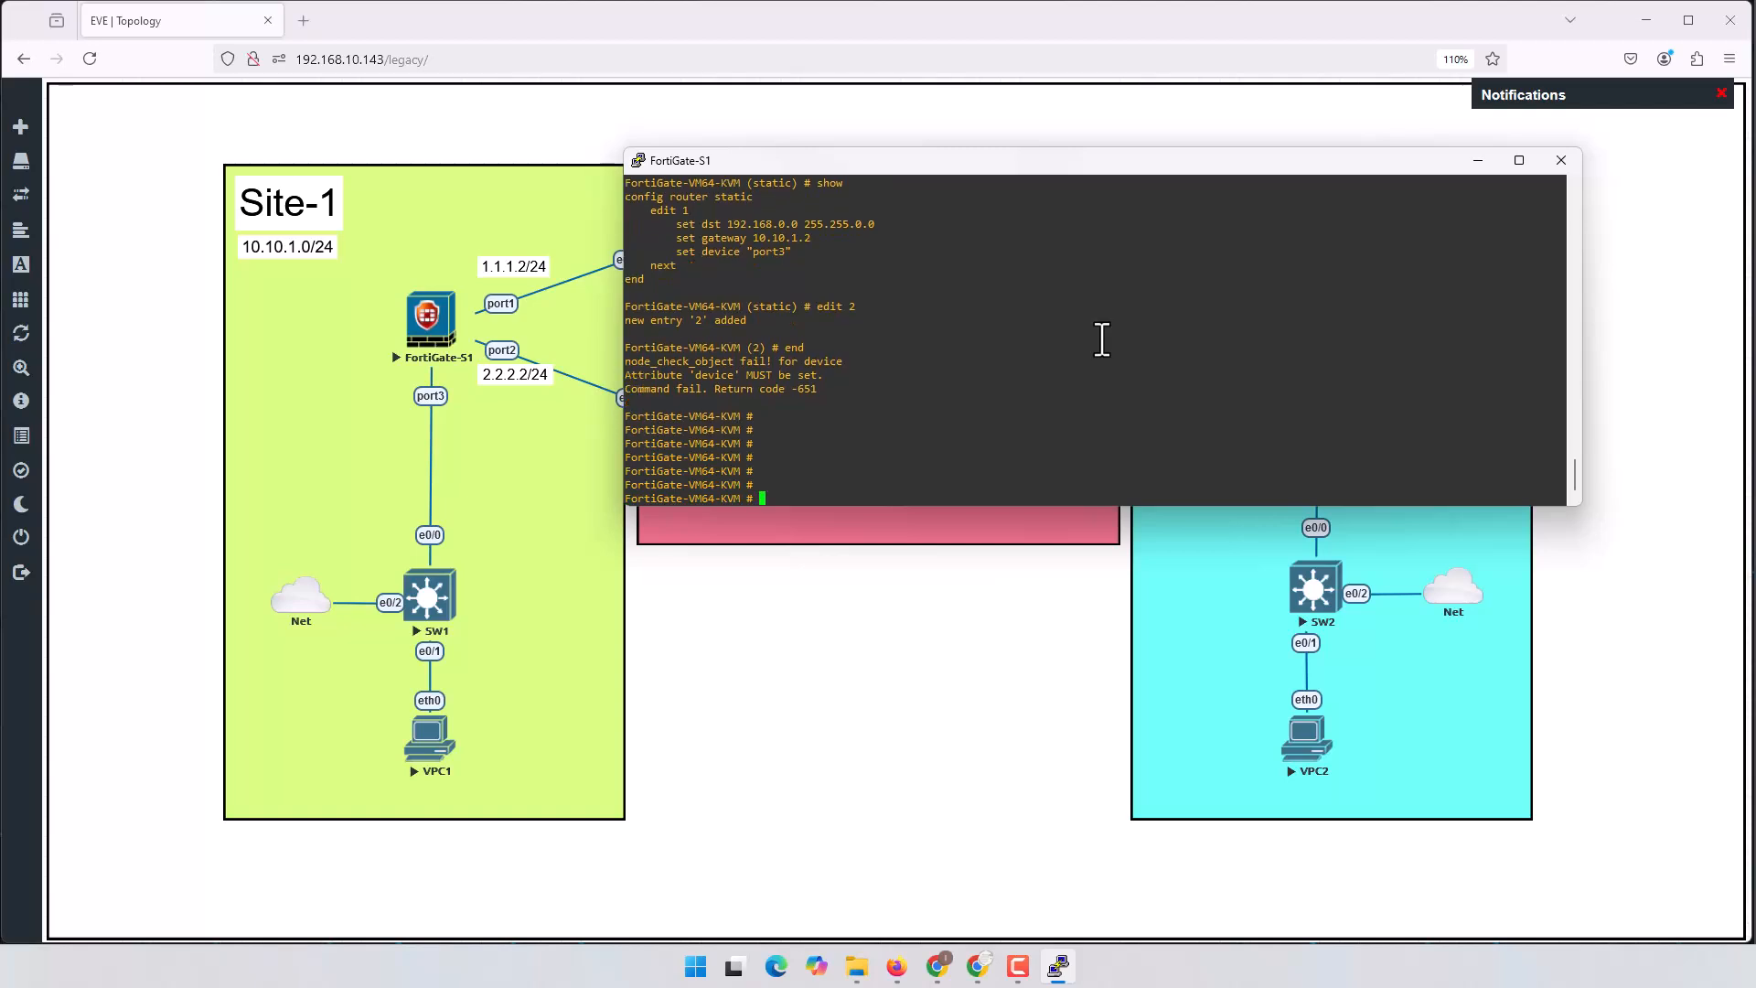
text(config system interface)
key(Return)
text(edit port1)
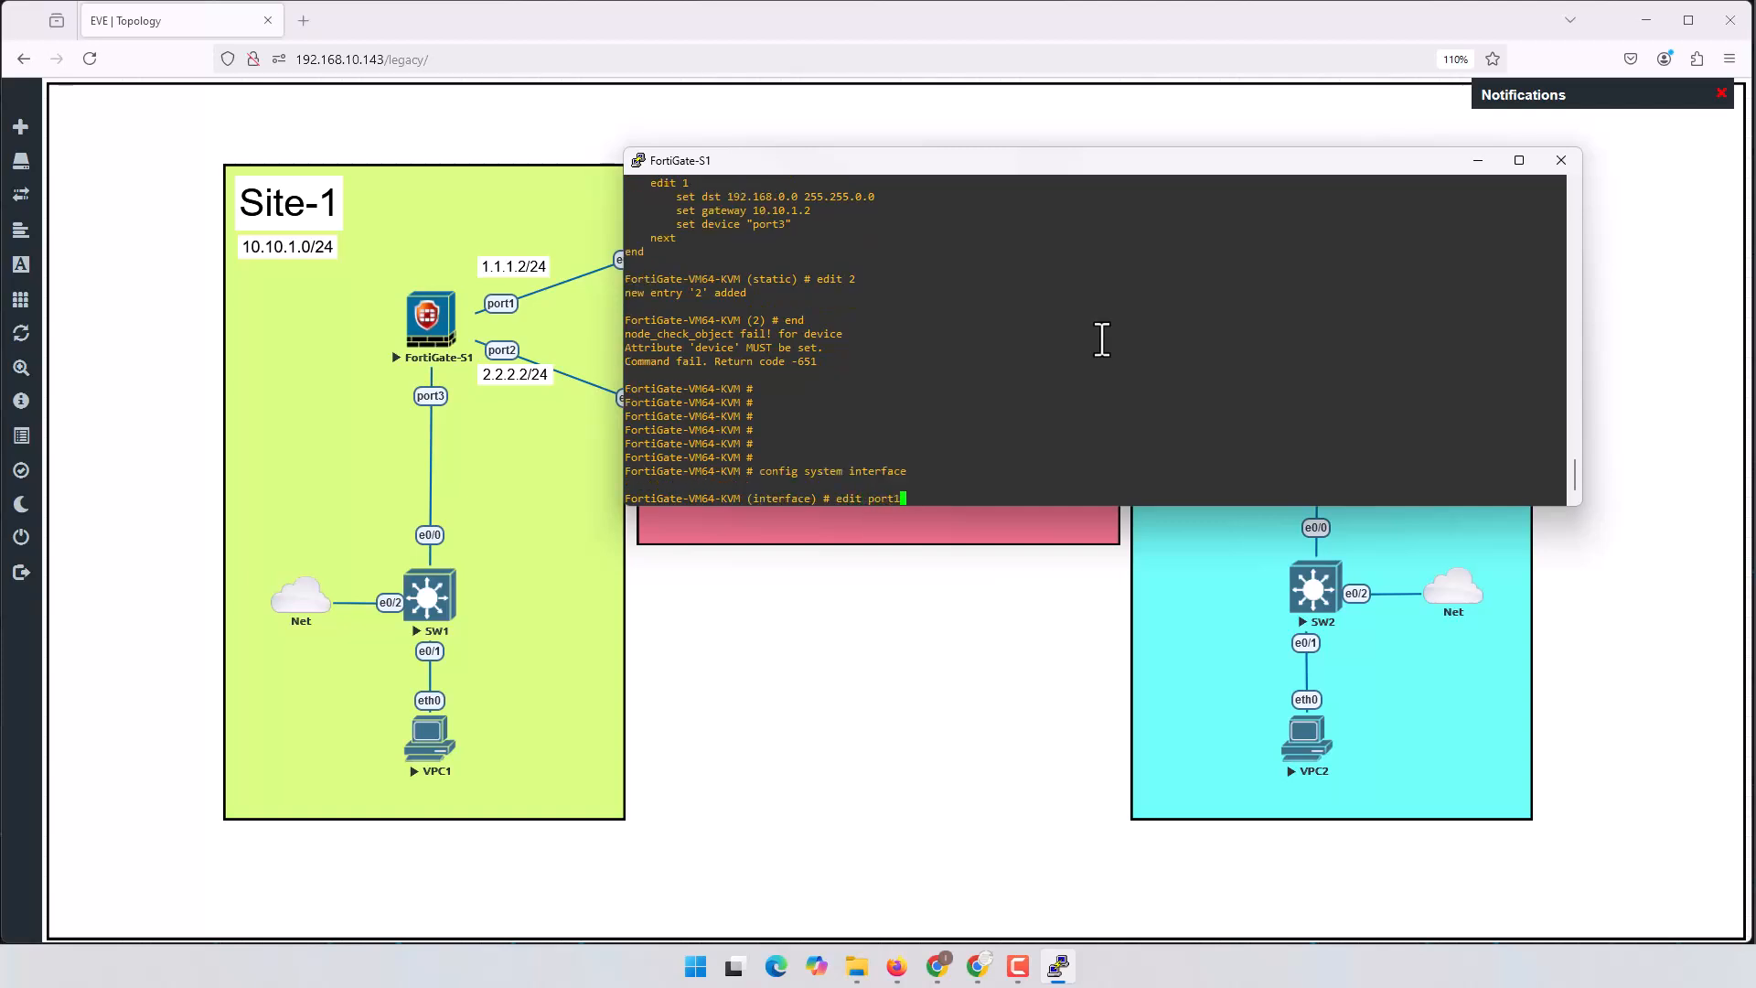
key(Return)
text(show)
key(Return)
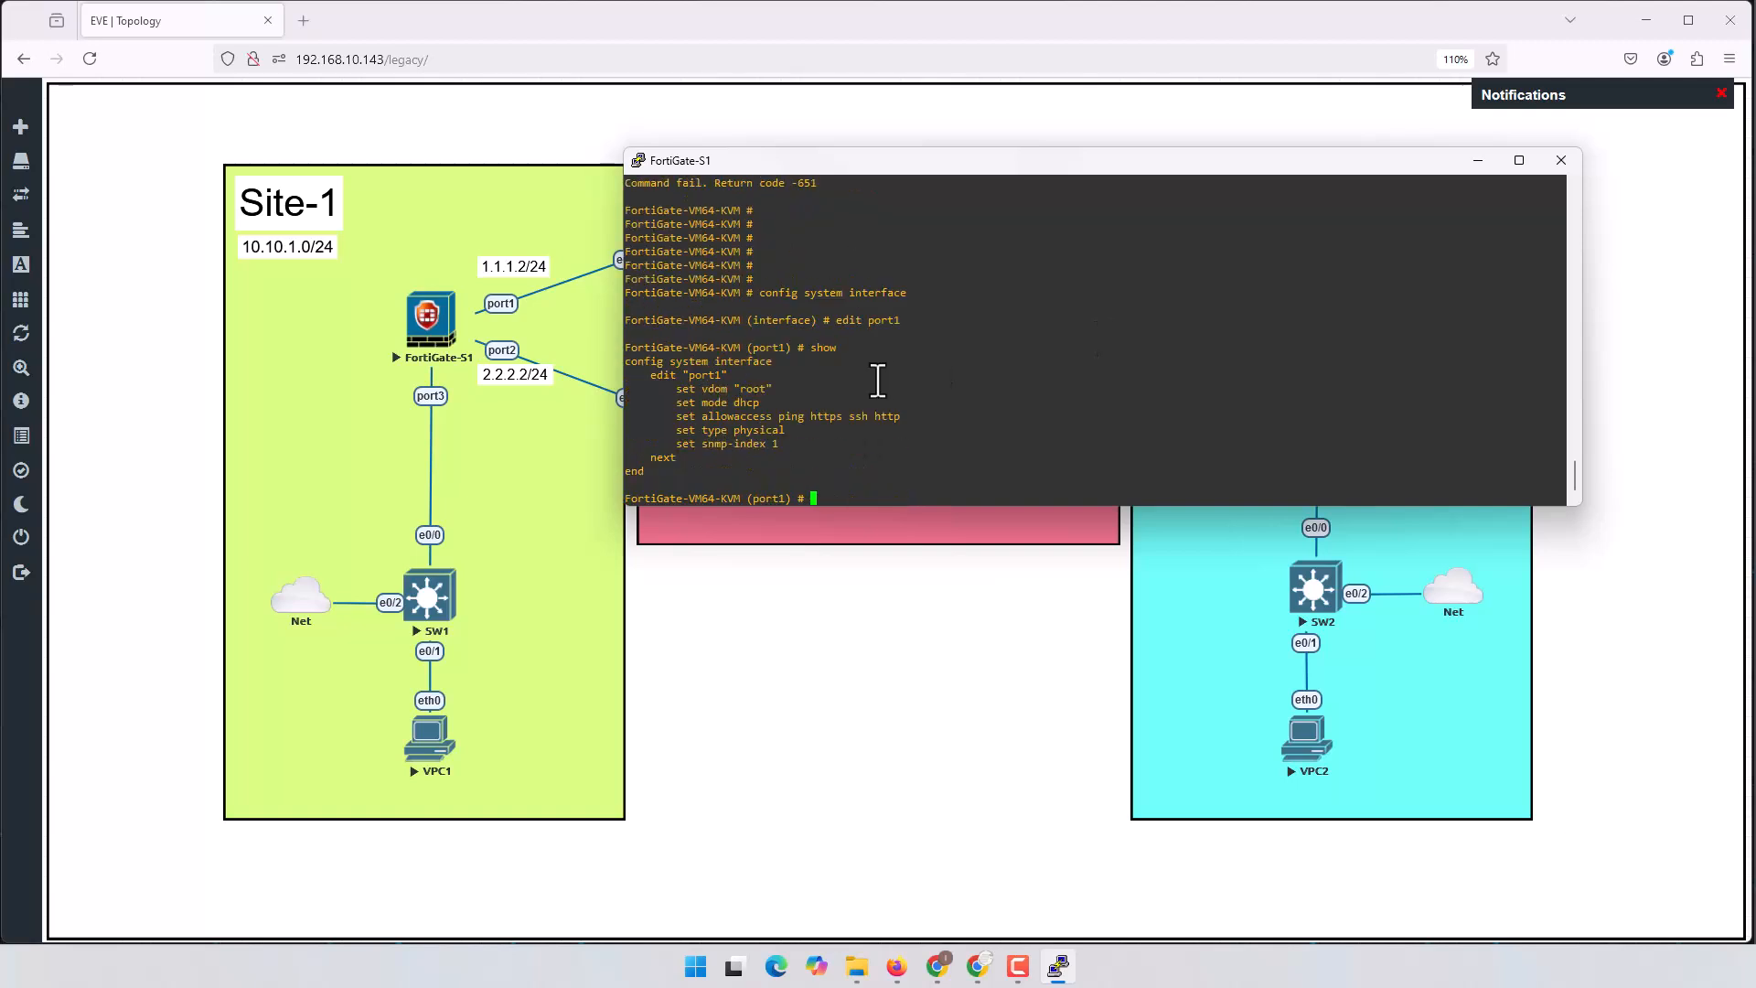
Step: Switch port1 to static mode with IP 1.1.1.2/24 and save
drag(670, 403, 769, 409)
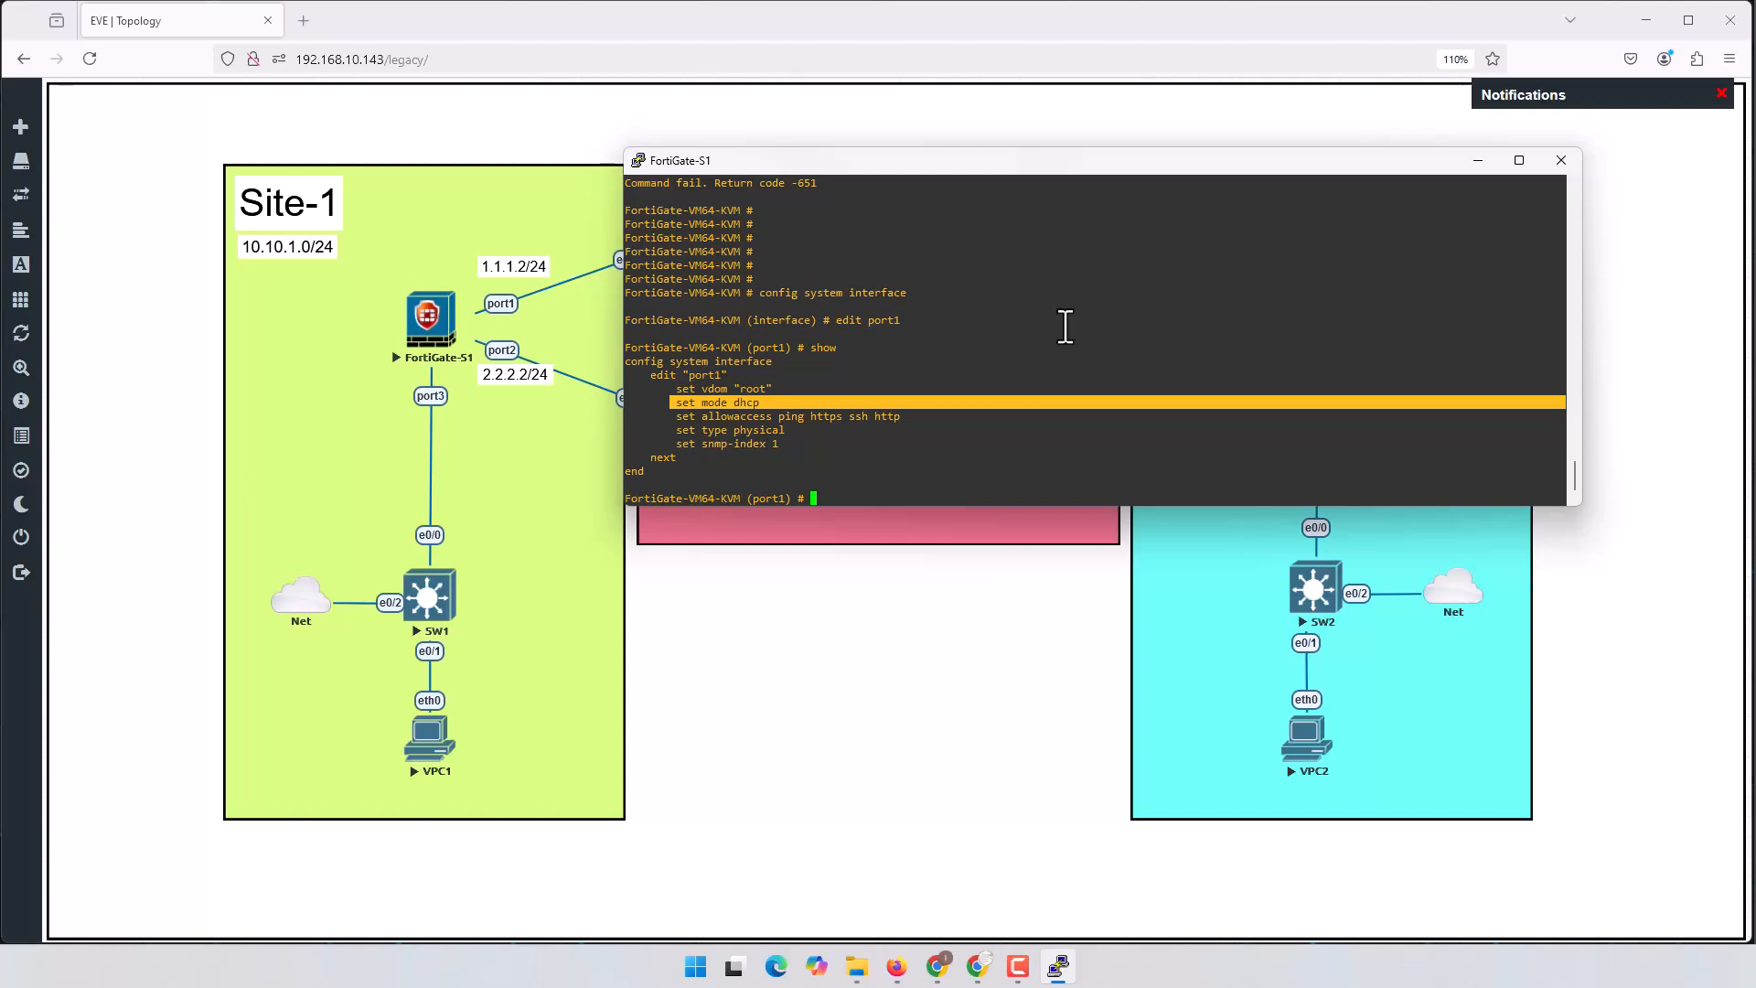
text(set mode static)
key(Return)
text(set )
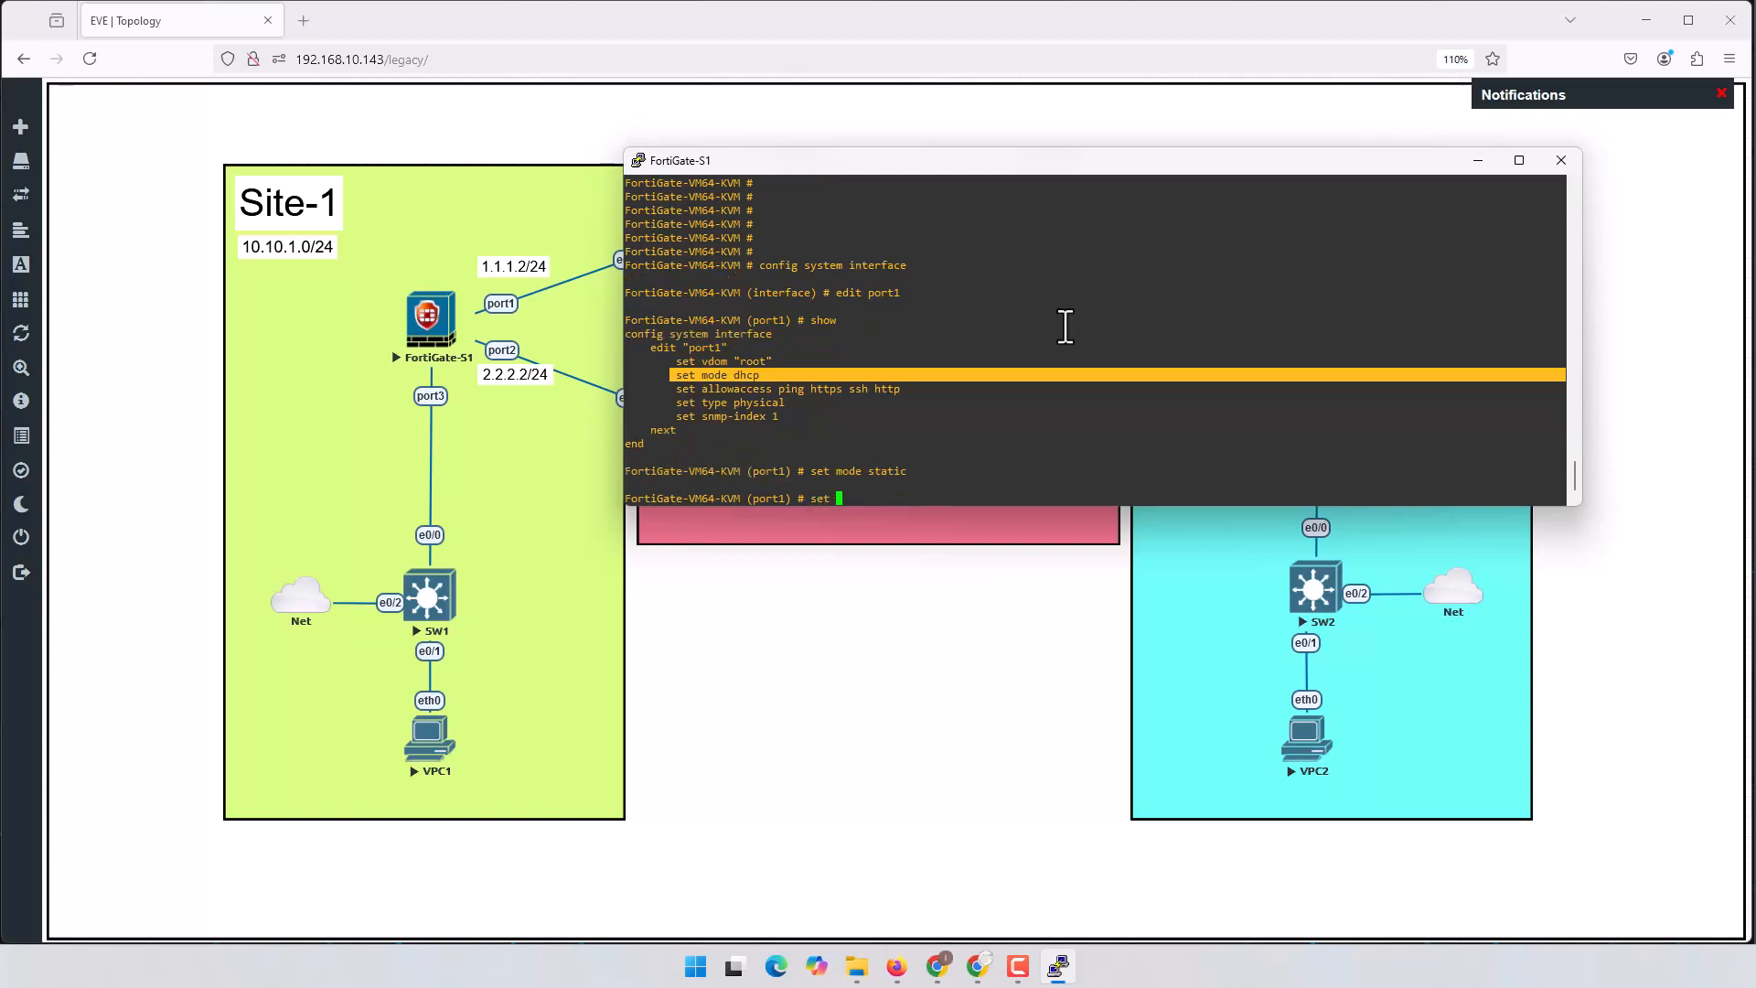
text(ip 1.1.1.2.24)
key(Left)
key(Left)
key(BackSpace)
text(/)
key(Return)
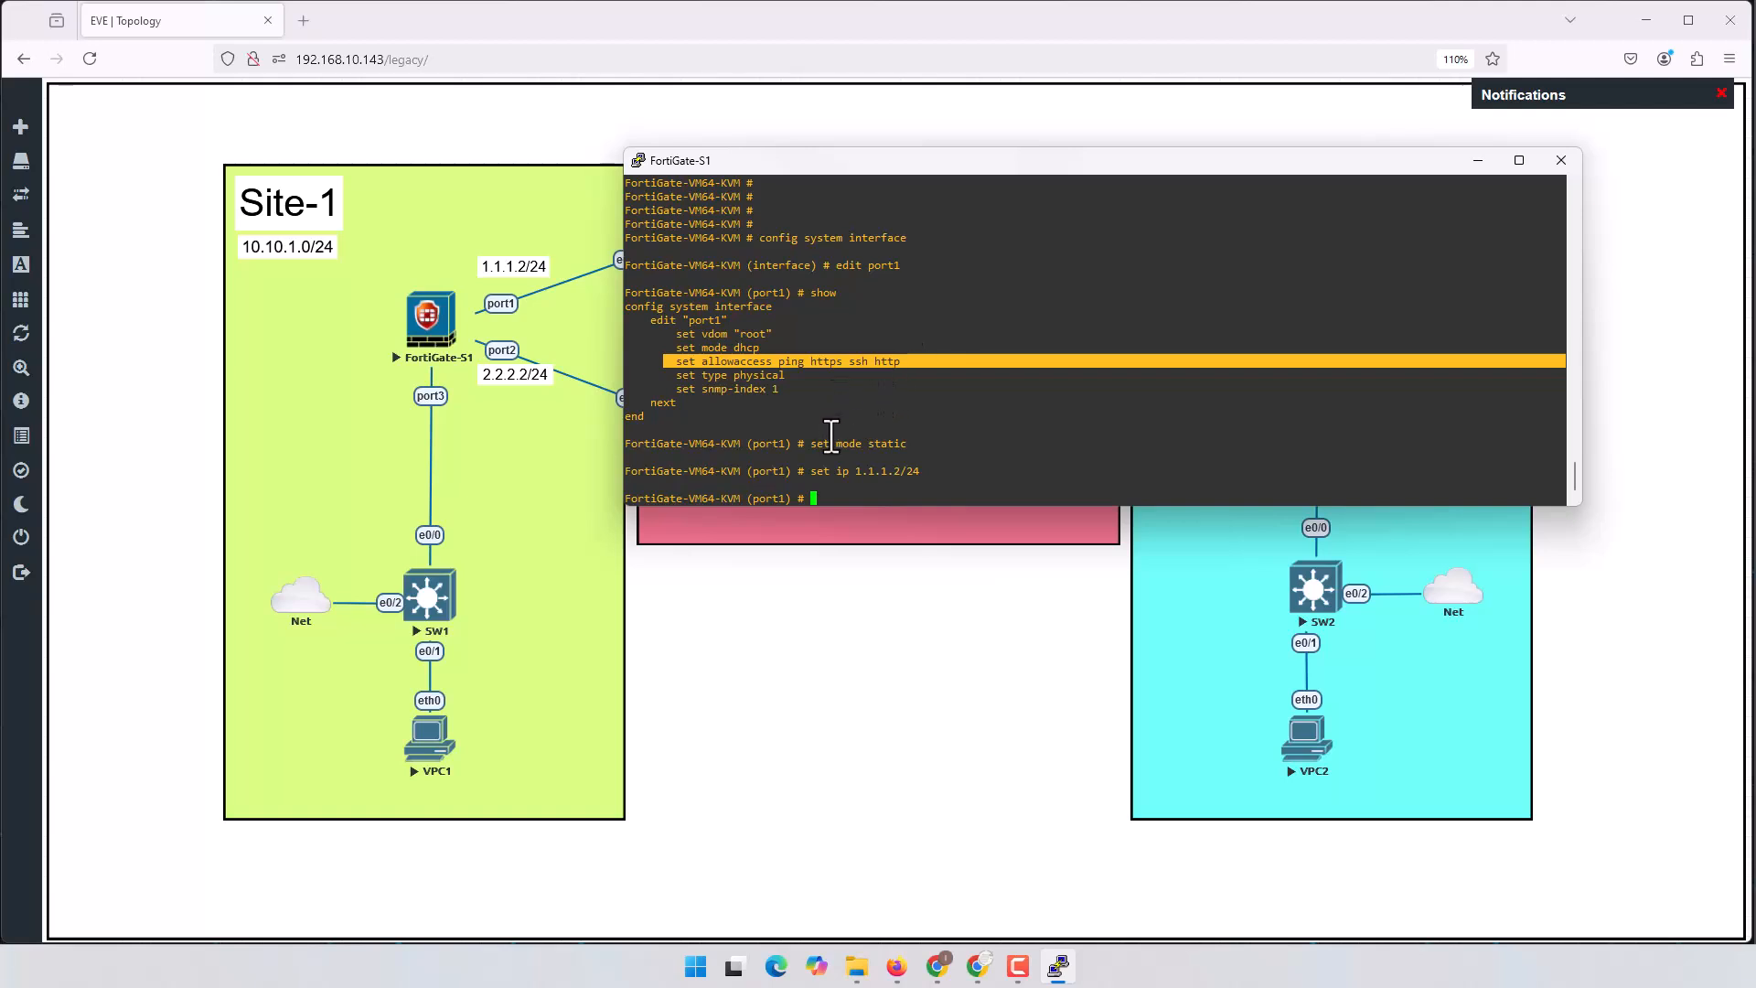
text(end)
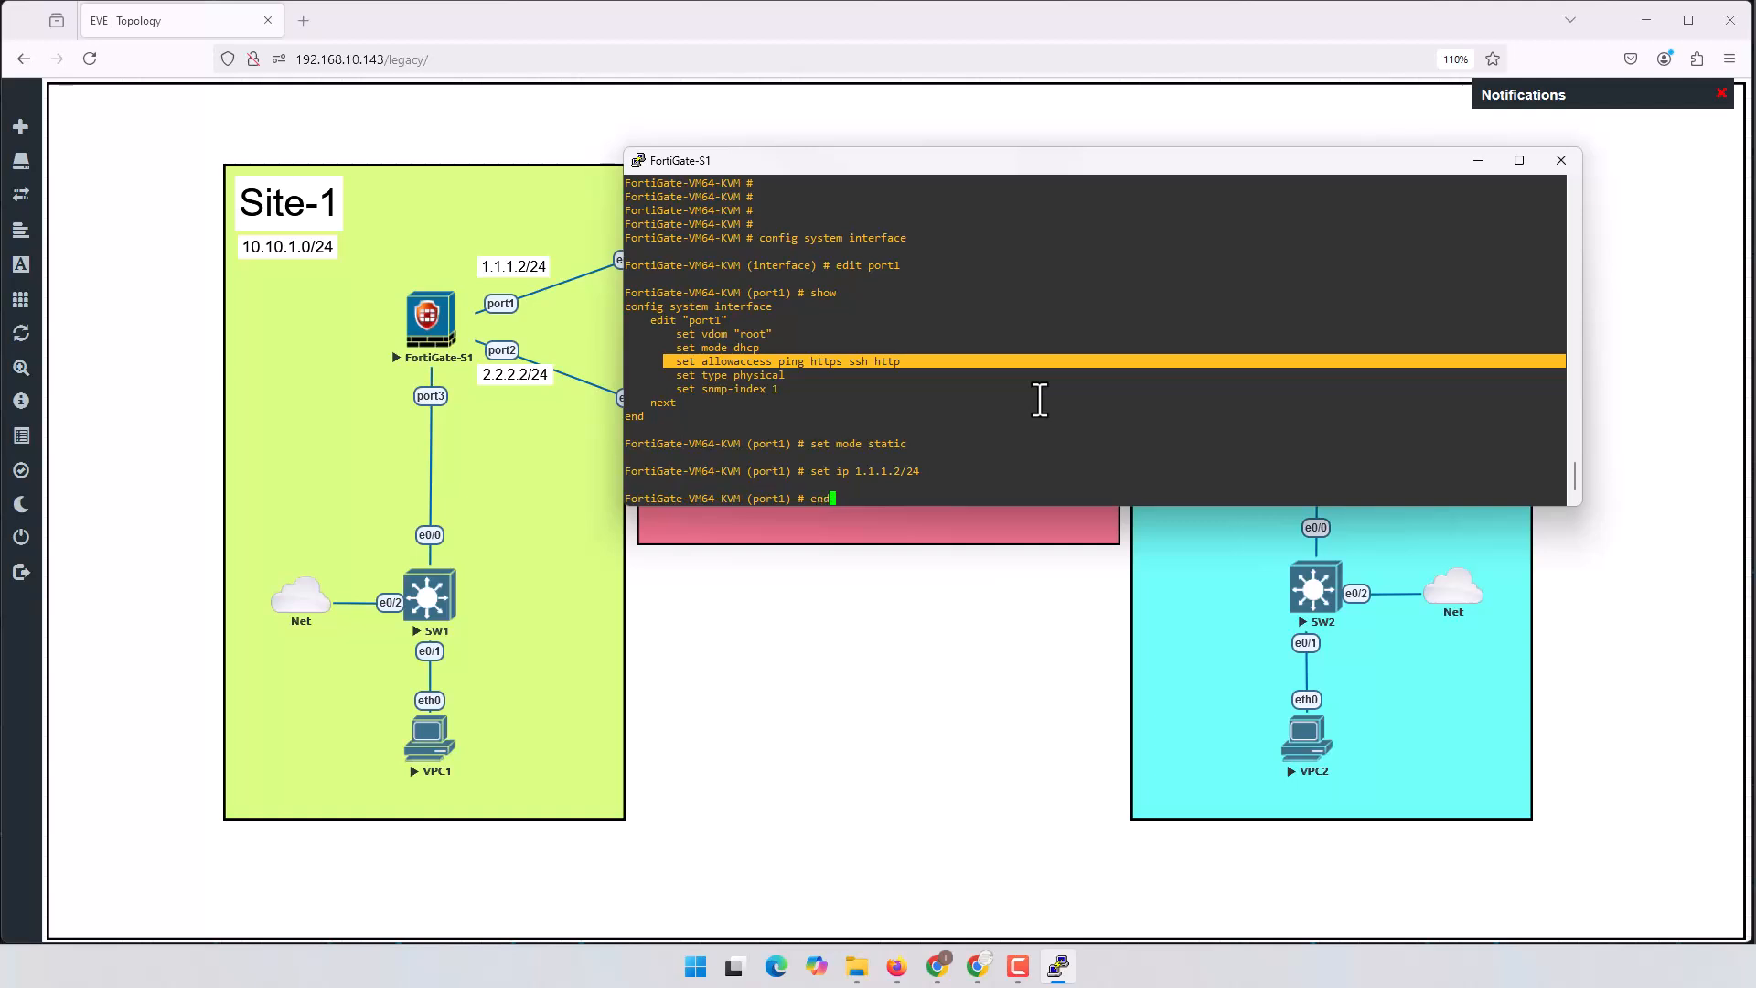
key(Return)
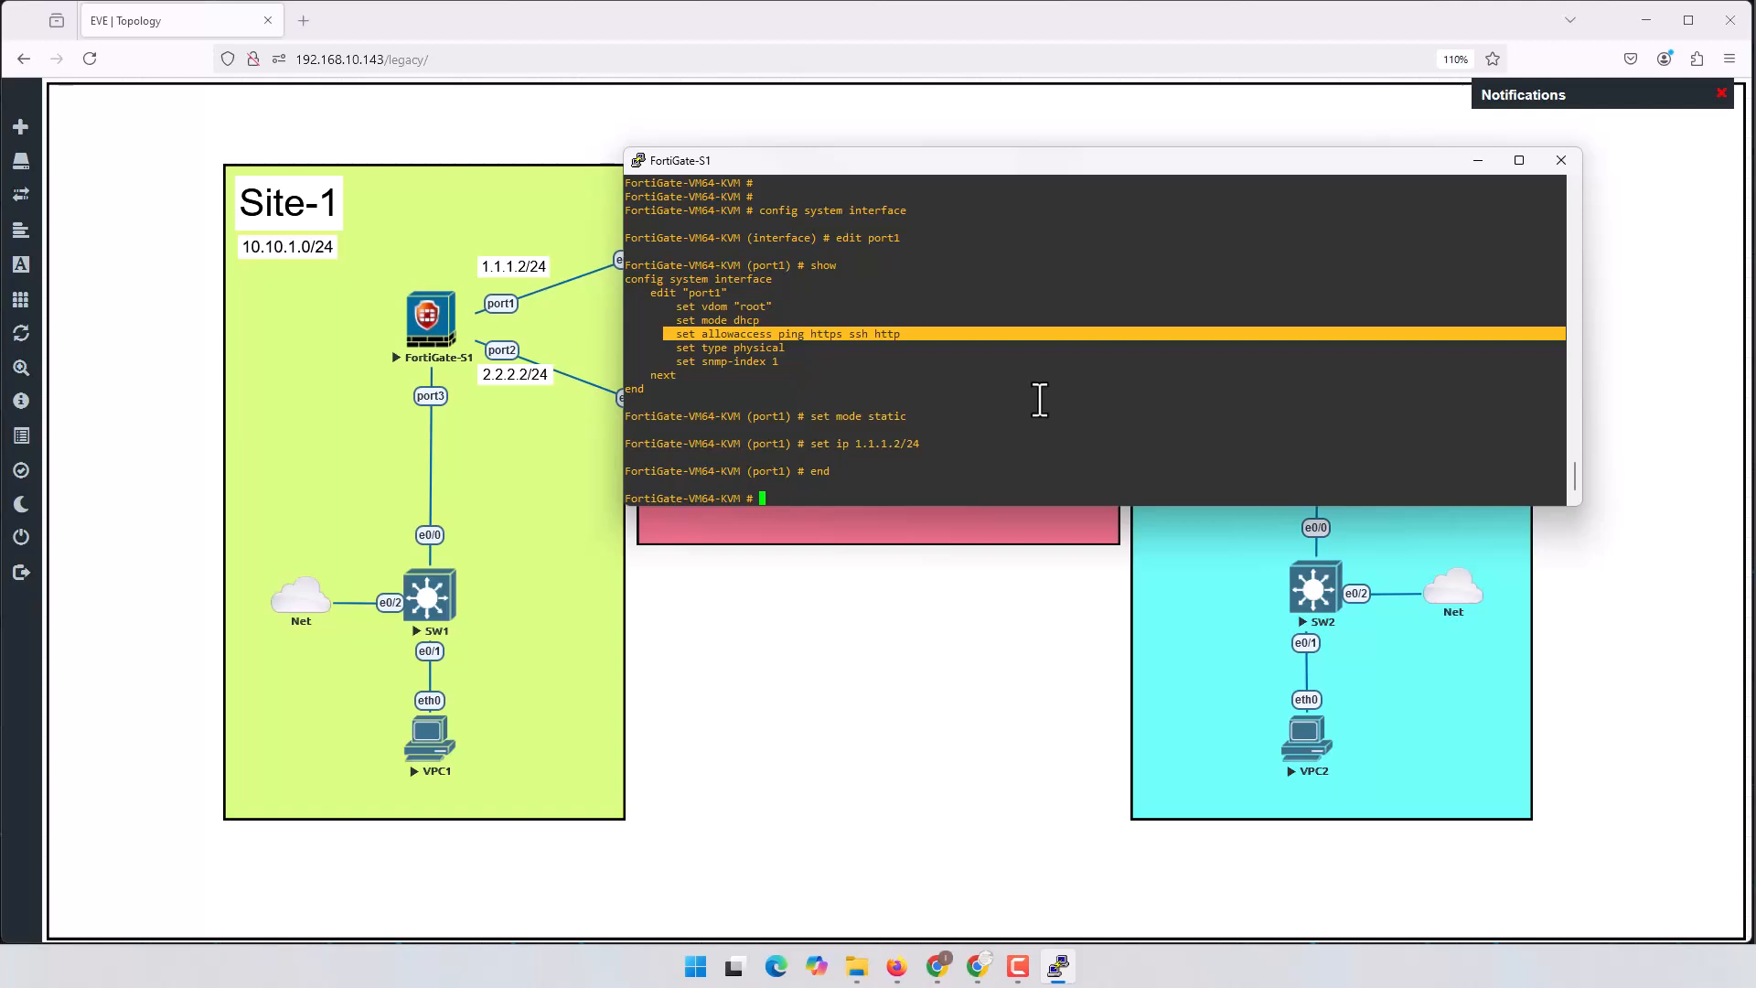
Step: Move the console aside and begin entering the config router static command
drag(1011, 161, 1191, 241)
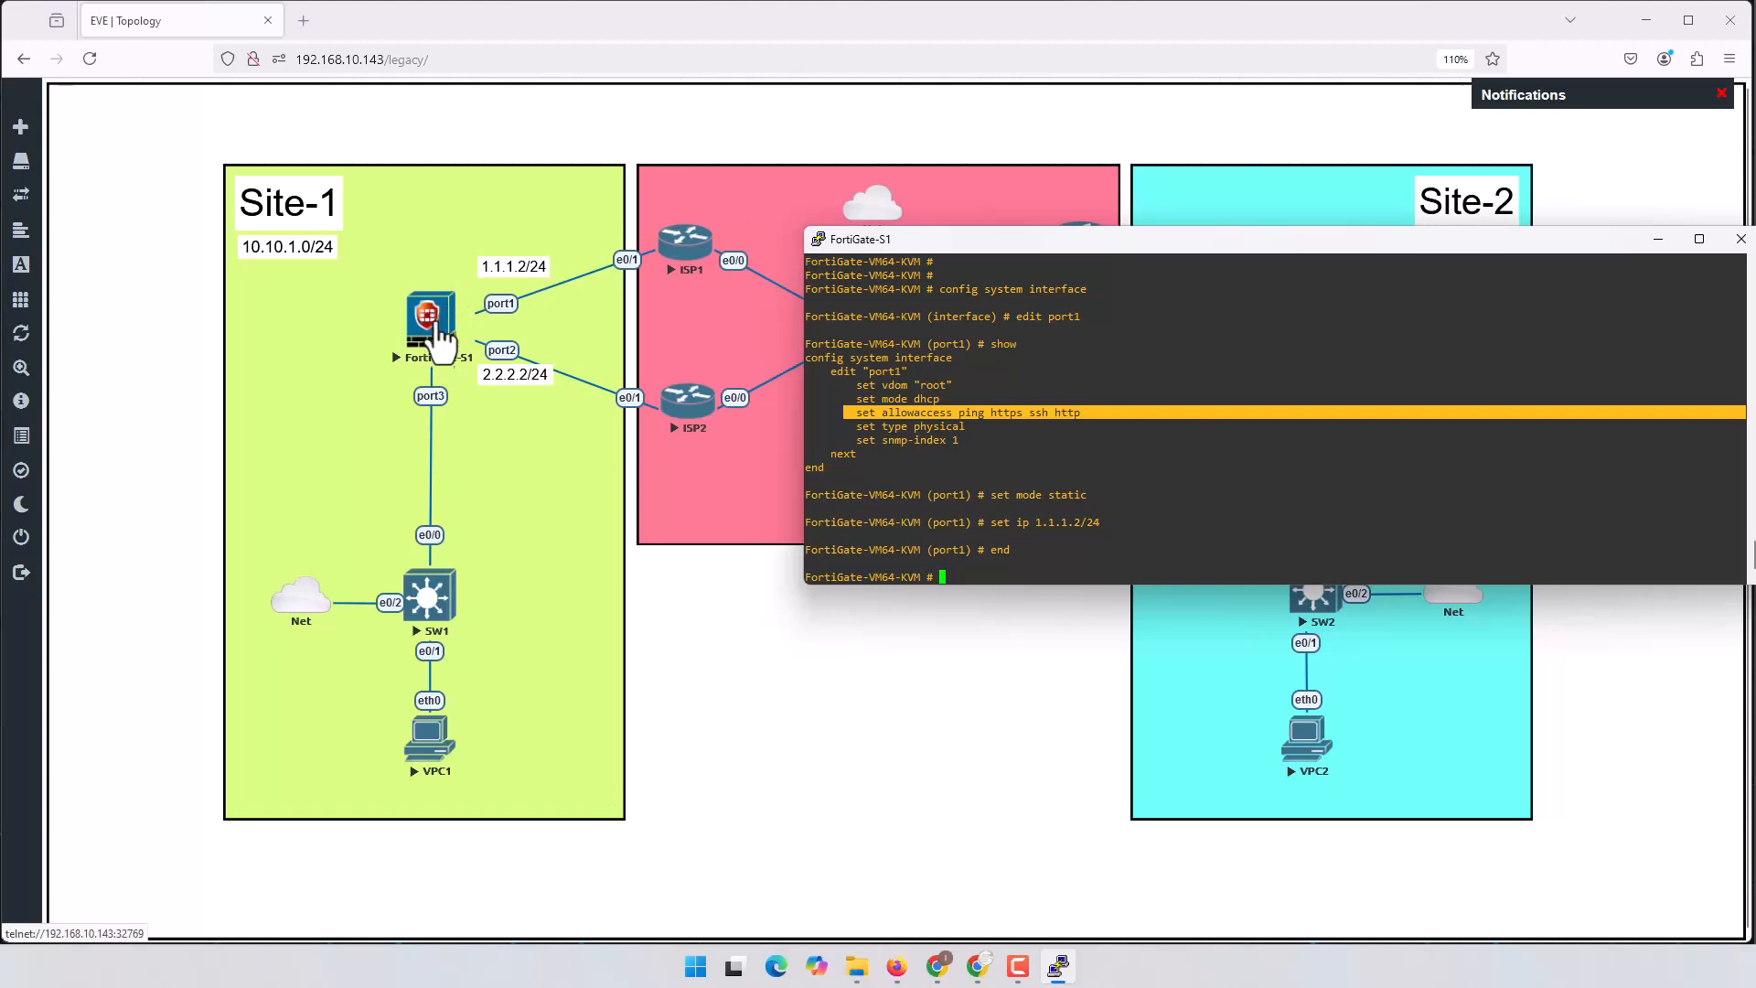
click(1159, 471)
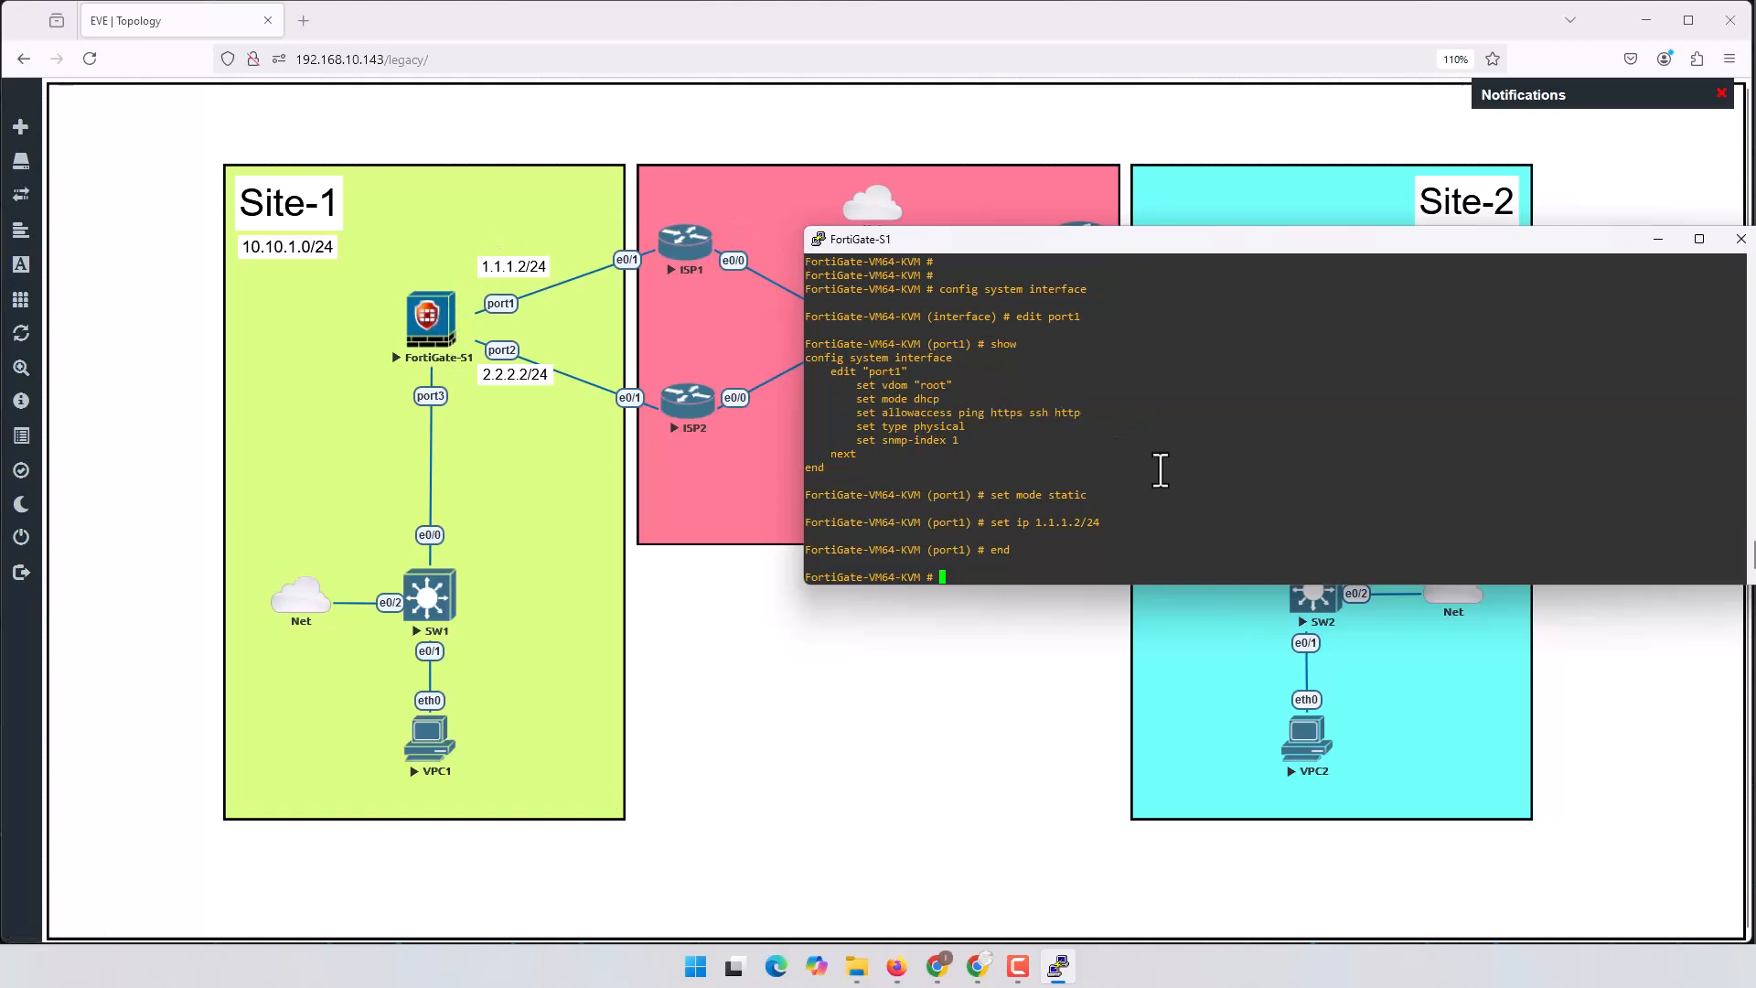
text(config router sts)
Step: Enter static route configuration and create route entry 2
key(BackSpace)
text(atic)
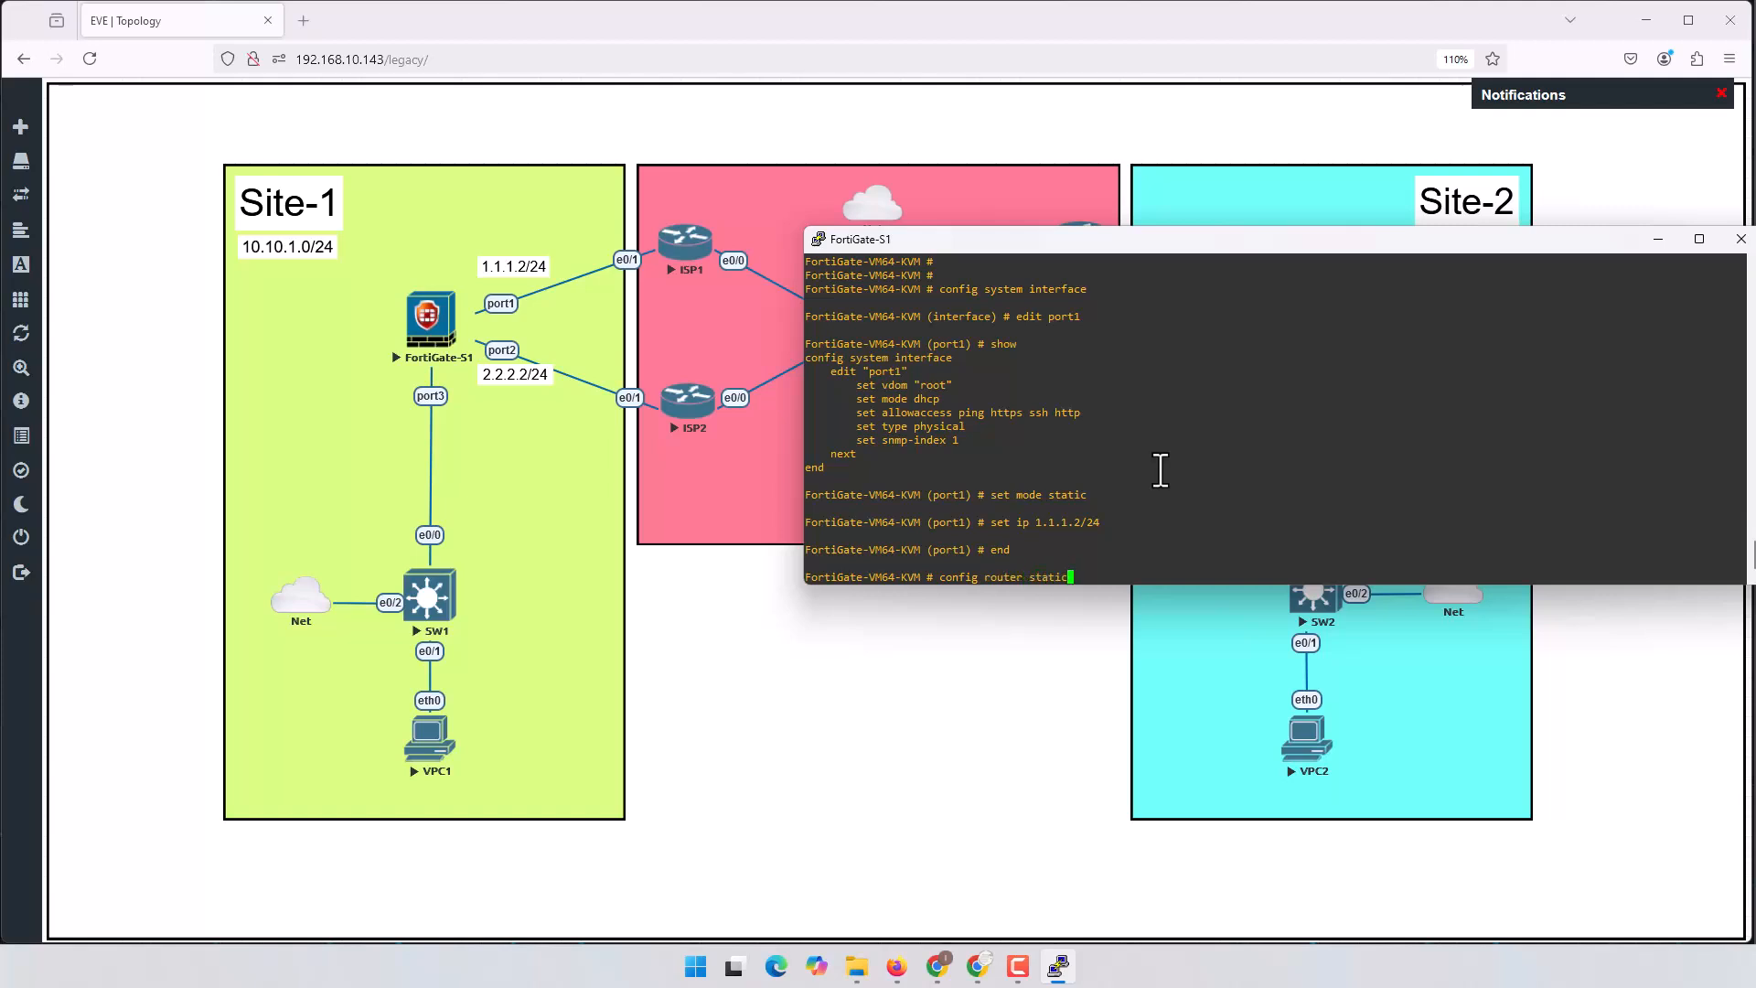
key(Return)
text(edit 2)
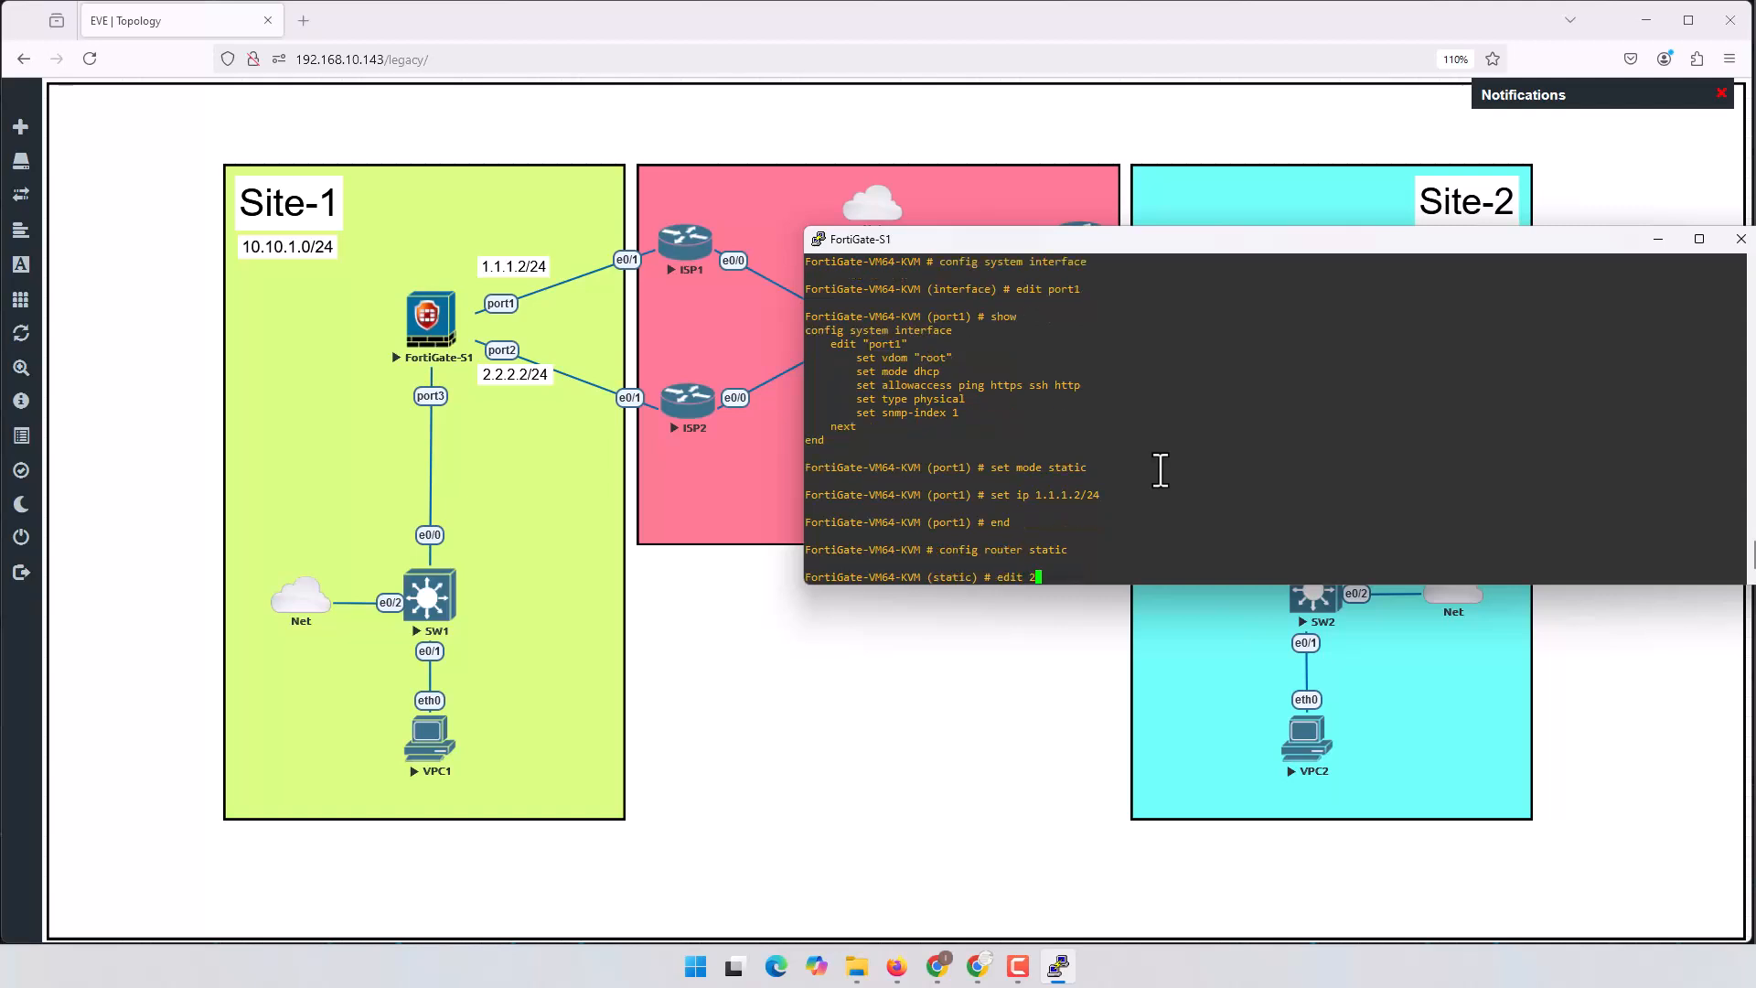
key(Return)
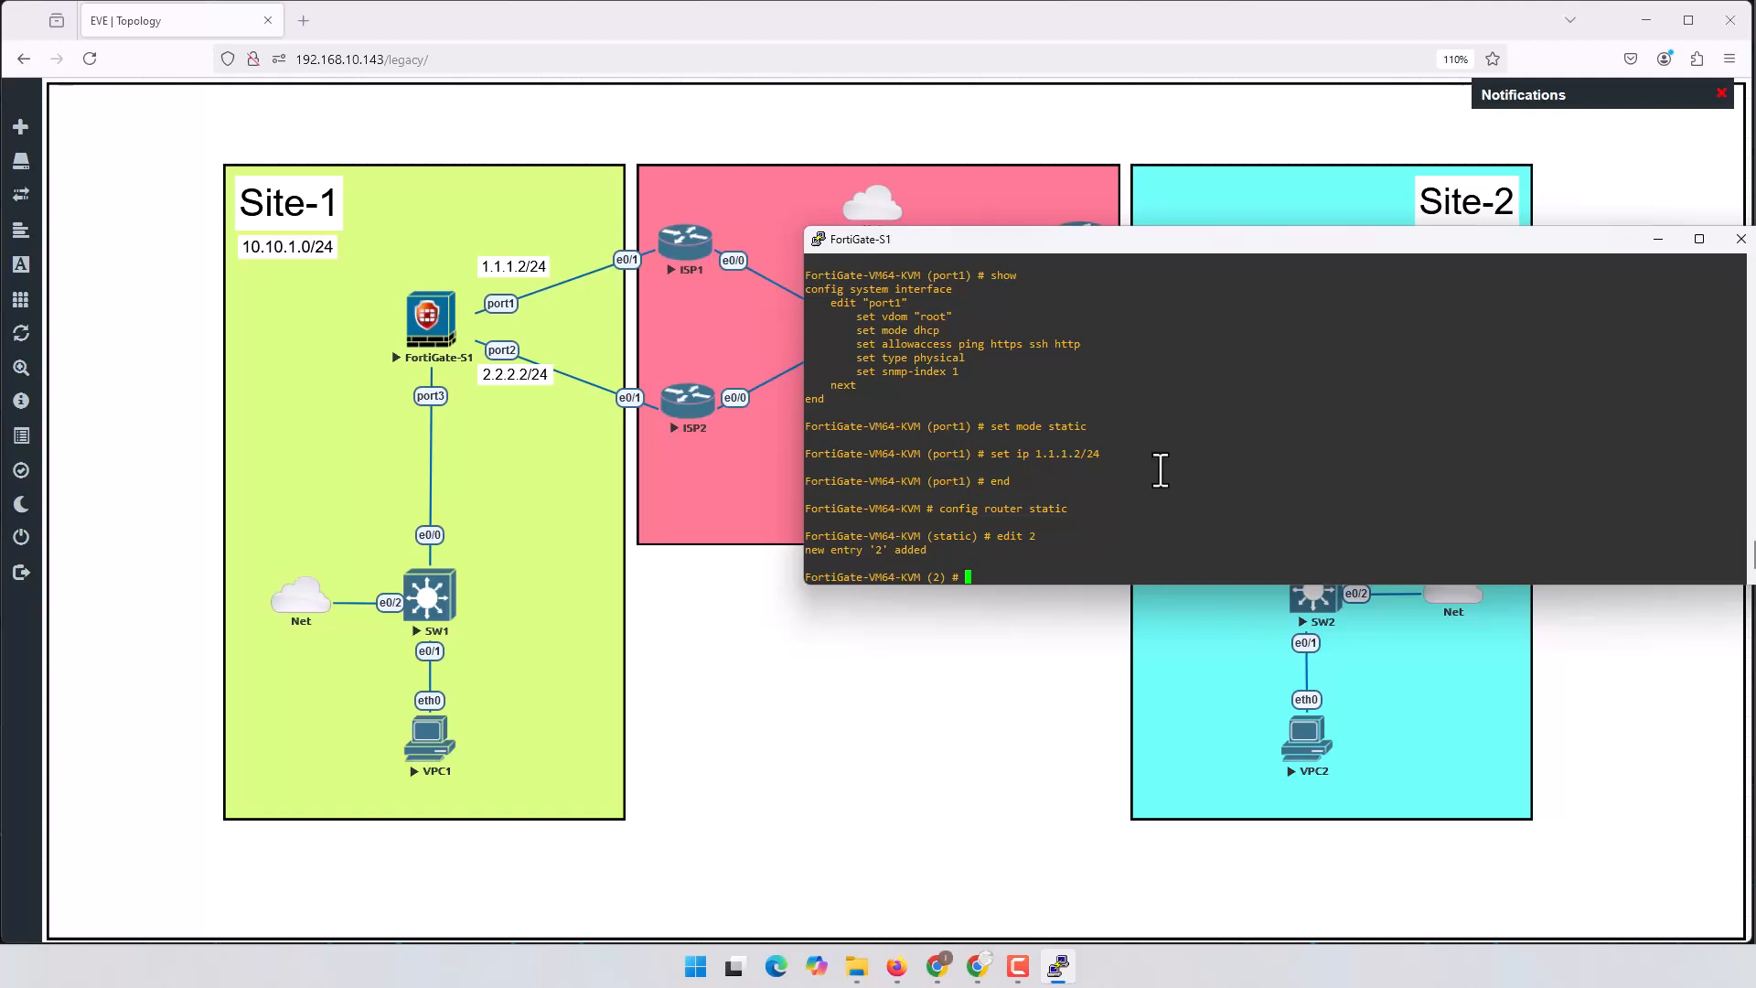
Step: Give route 2 gateway 1.1.1.1 on device port1, save it, and prepare a ping to 8.8.8.8
text(ser)
text( gateway )
text(1.1.1.1)
key(Return)
text(set device)
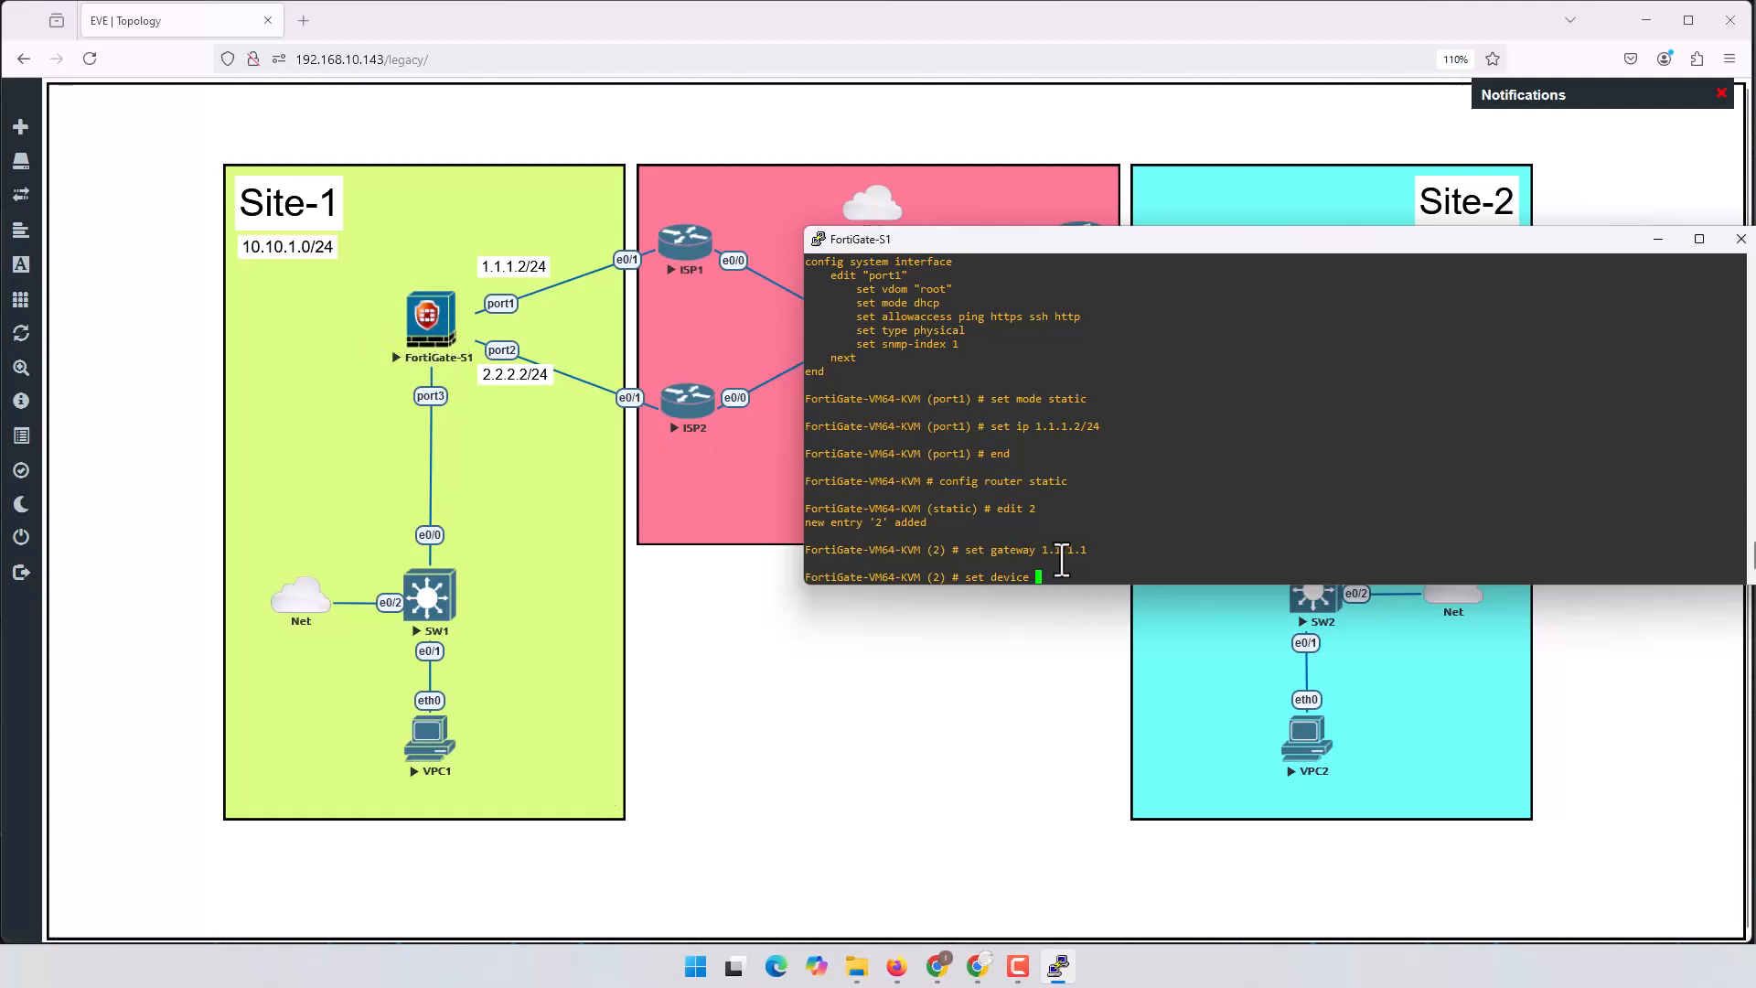
text(port1)
key(Return)
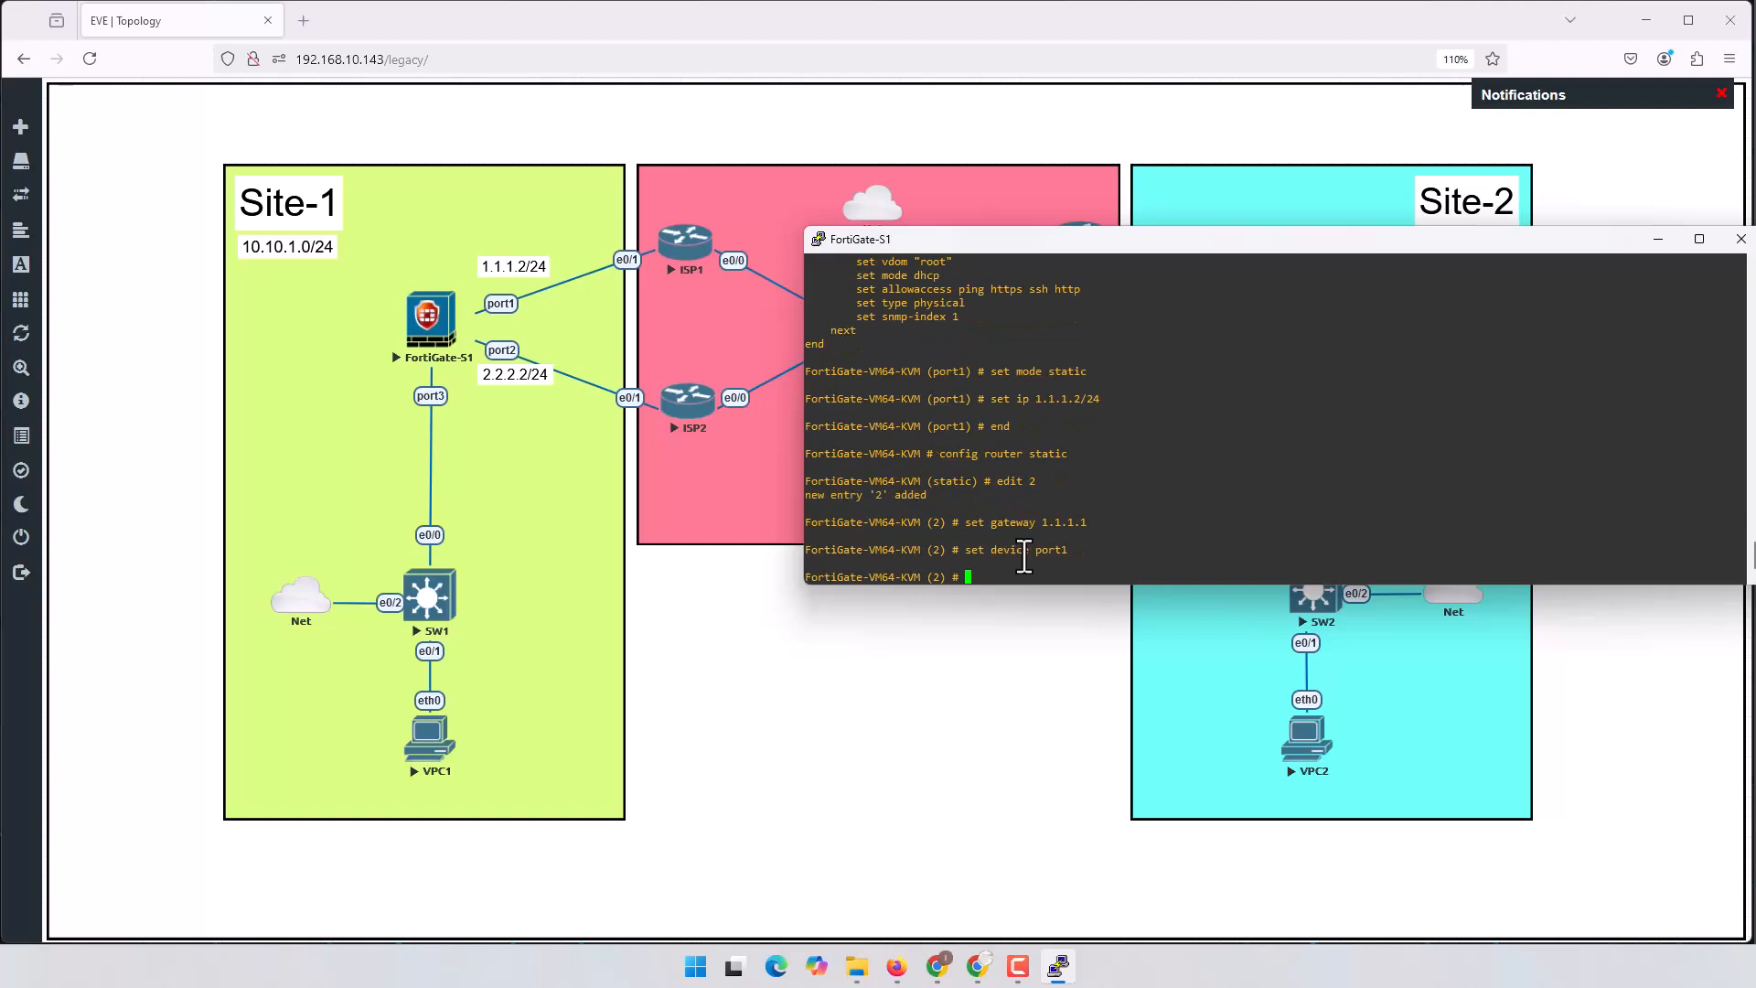
text(end)
key(Return)
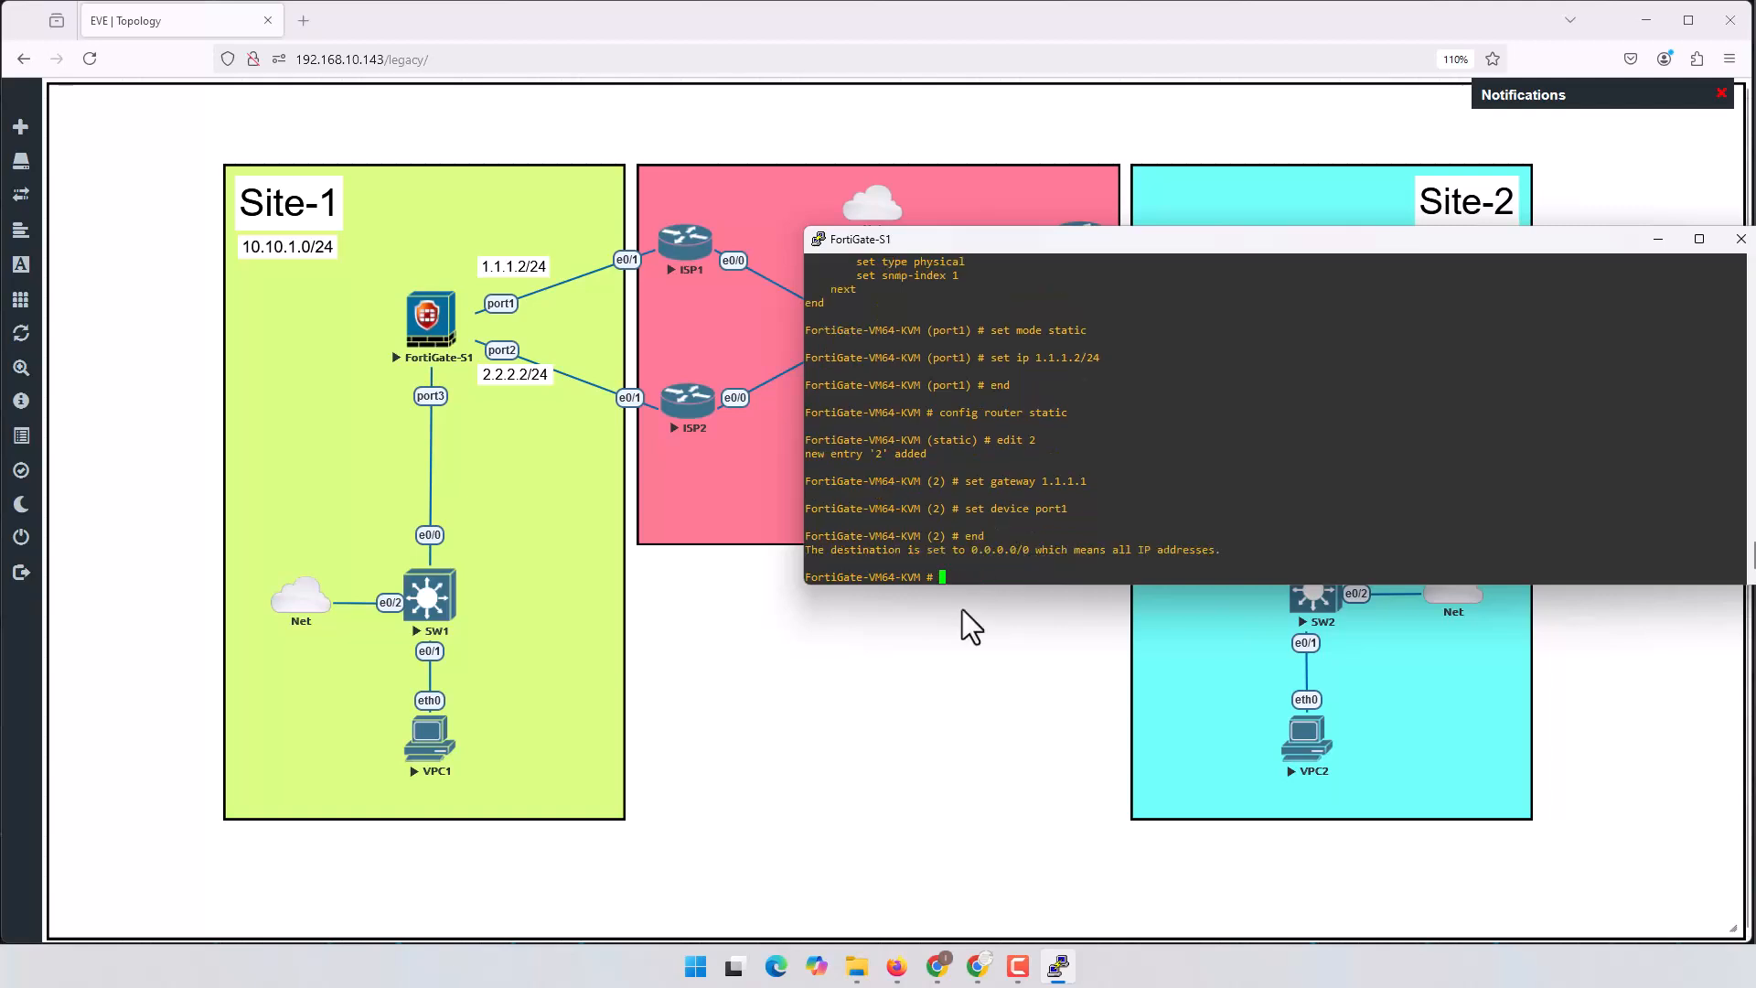
drag(966, 551, 1114, 544)
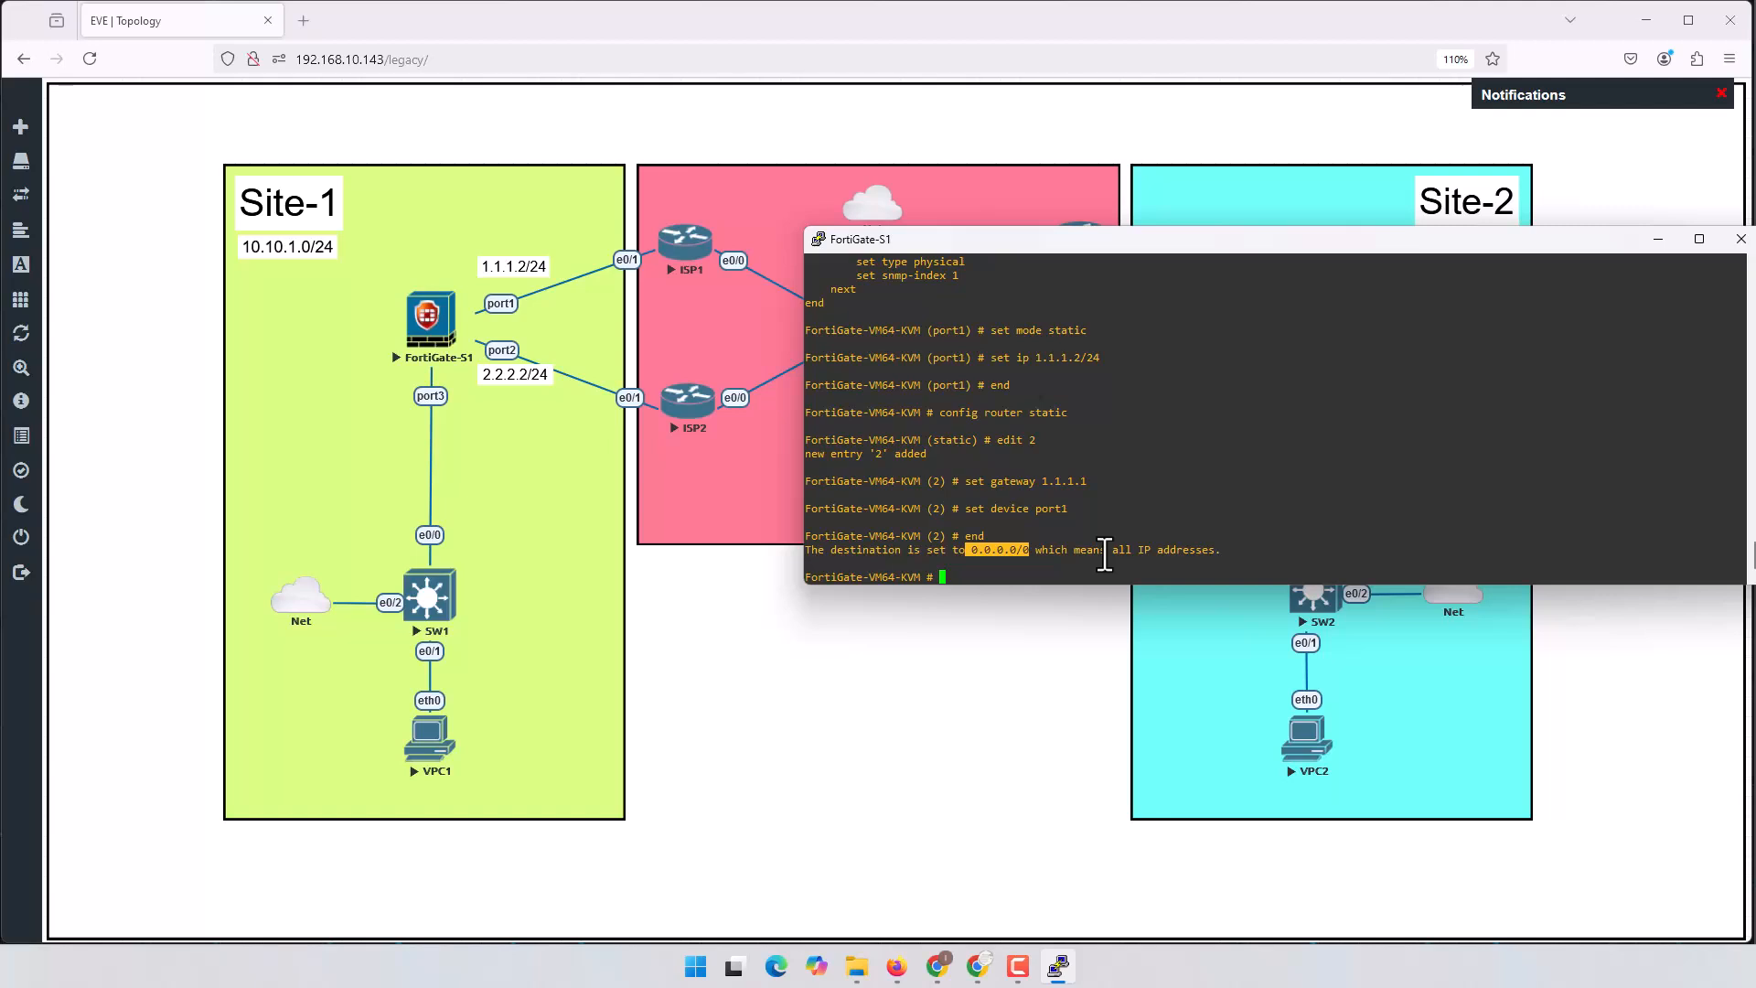
text(execute ping 8.8.8.8)
Step: Ping 8.8.8.8 and display the current DNS server settings
key(Return)
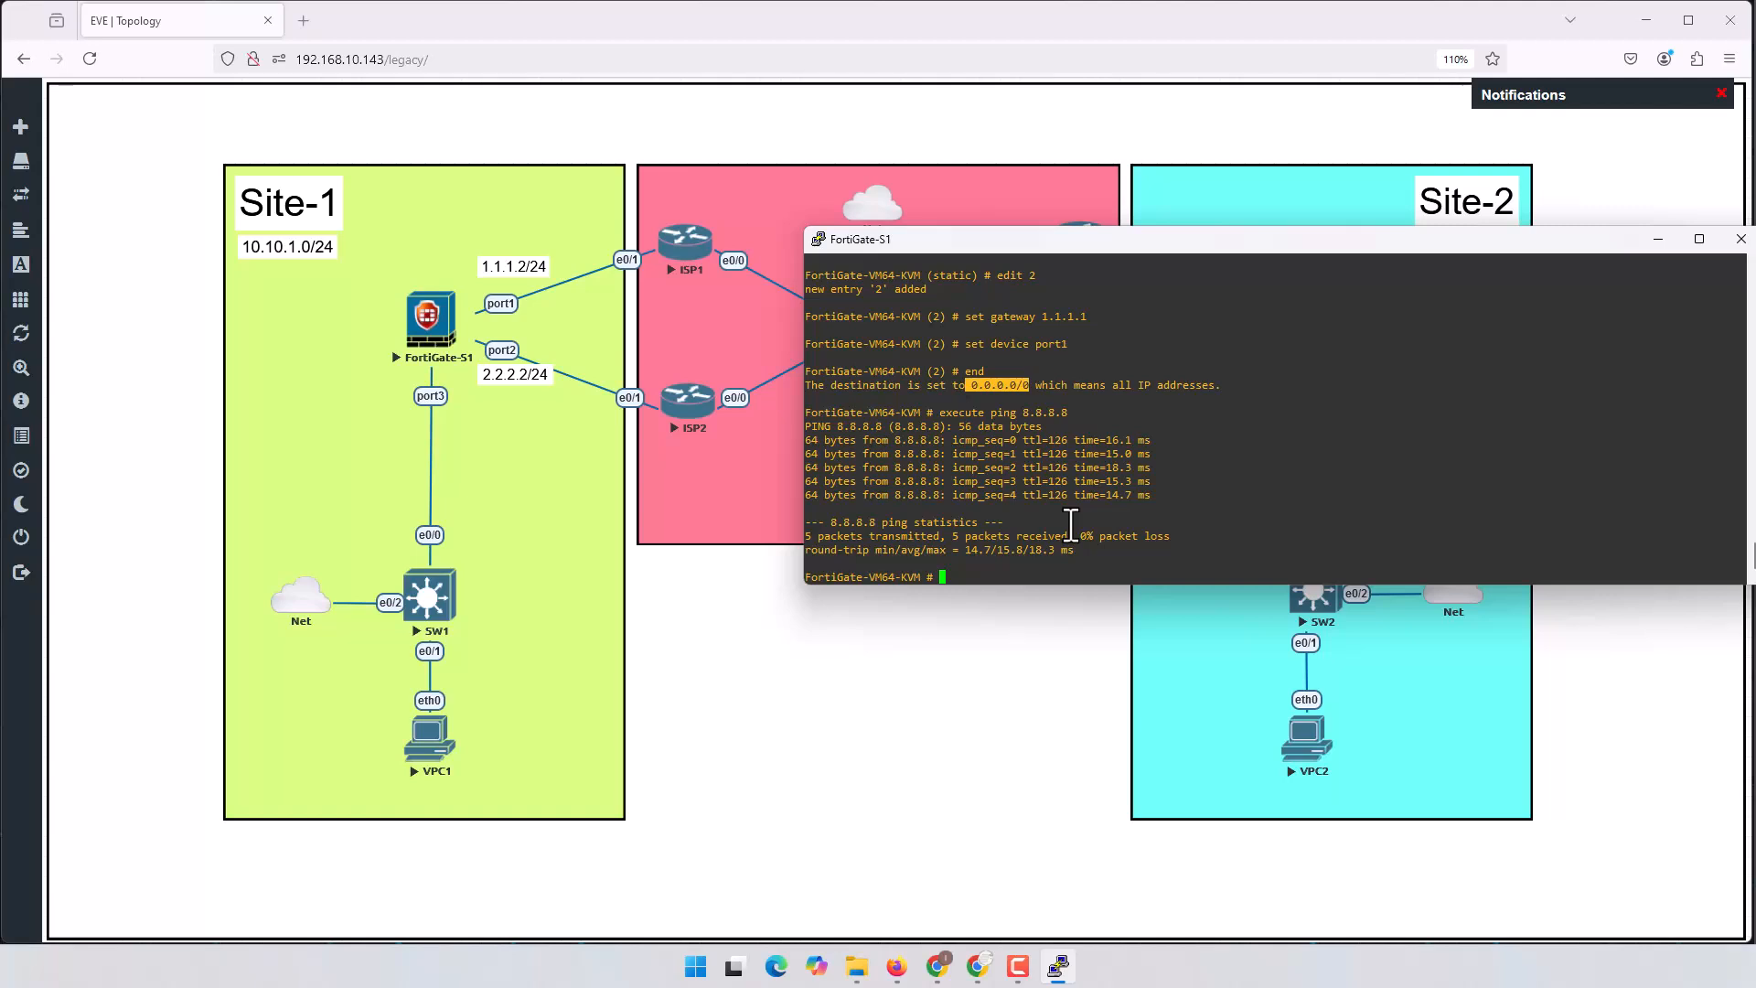
text(config system dns)
key(Return)
text(show)
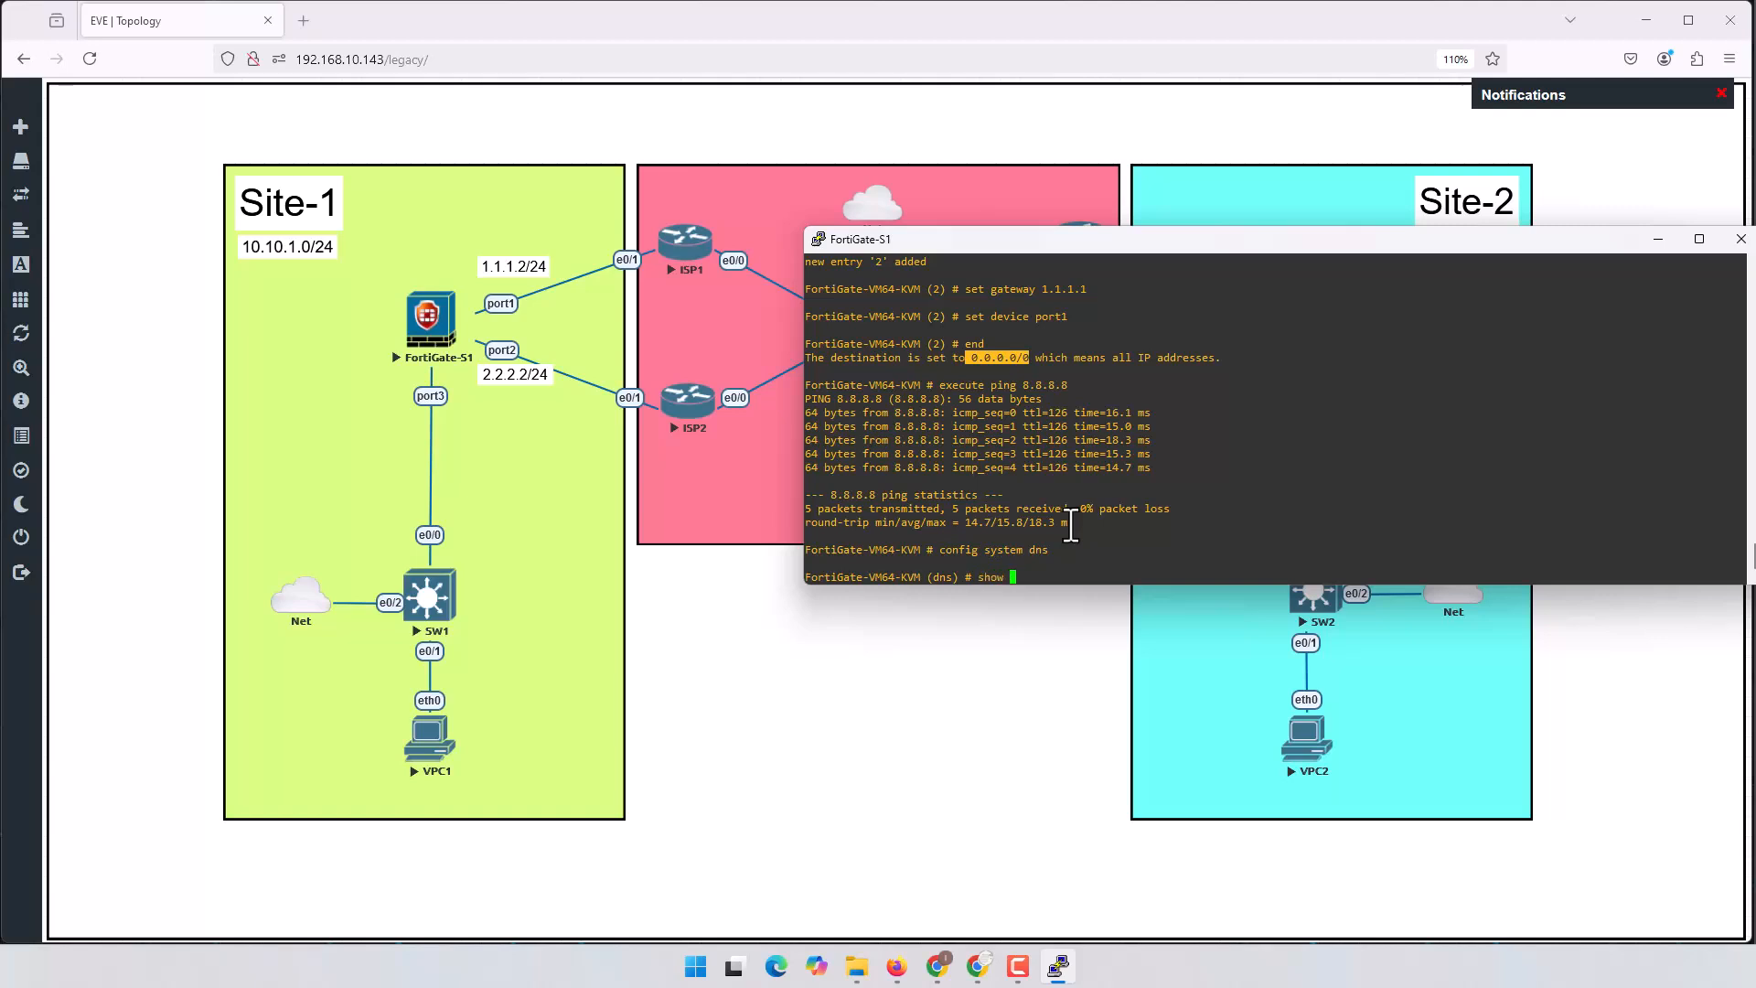
key(Return)
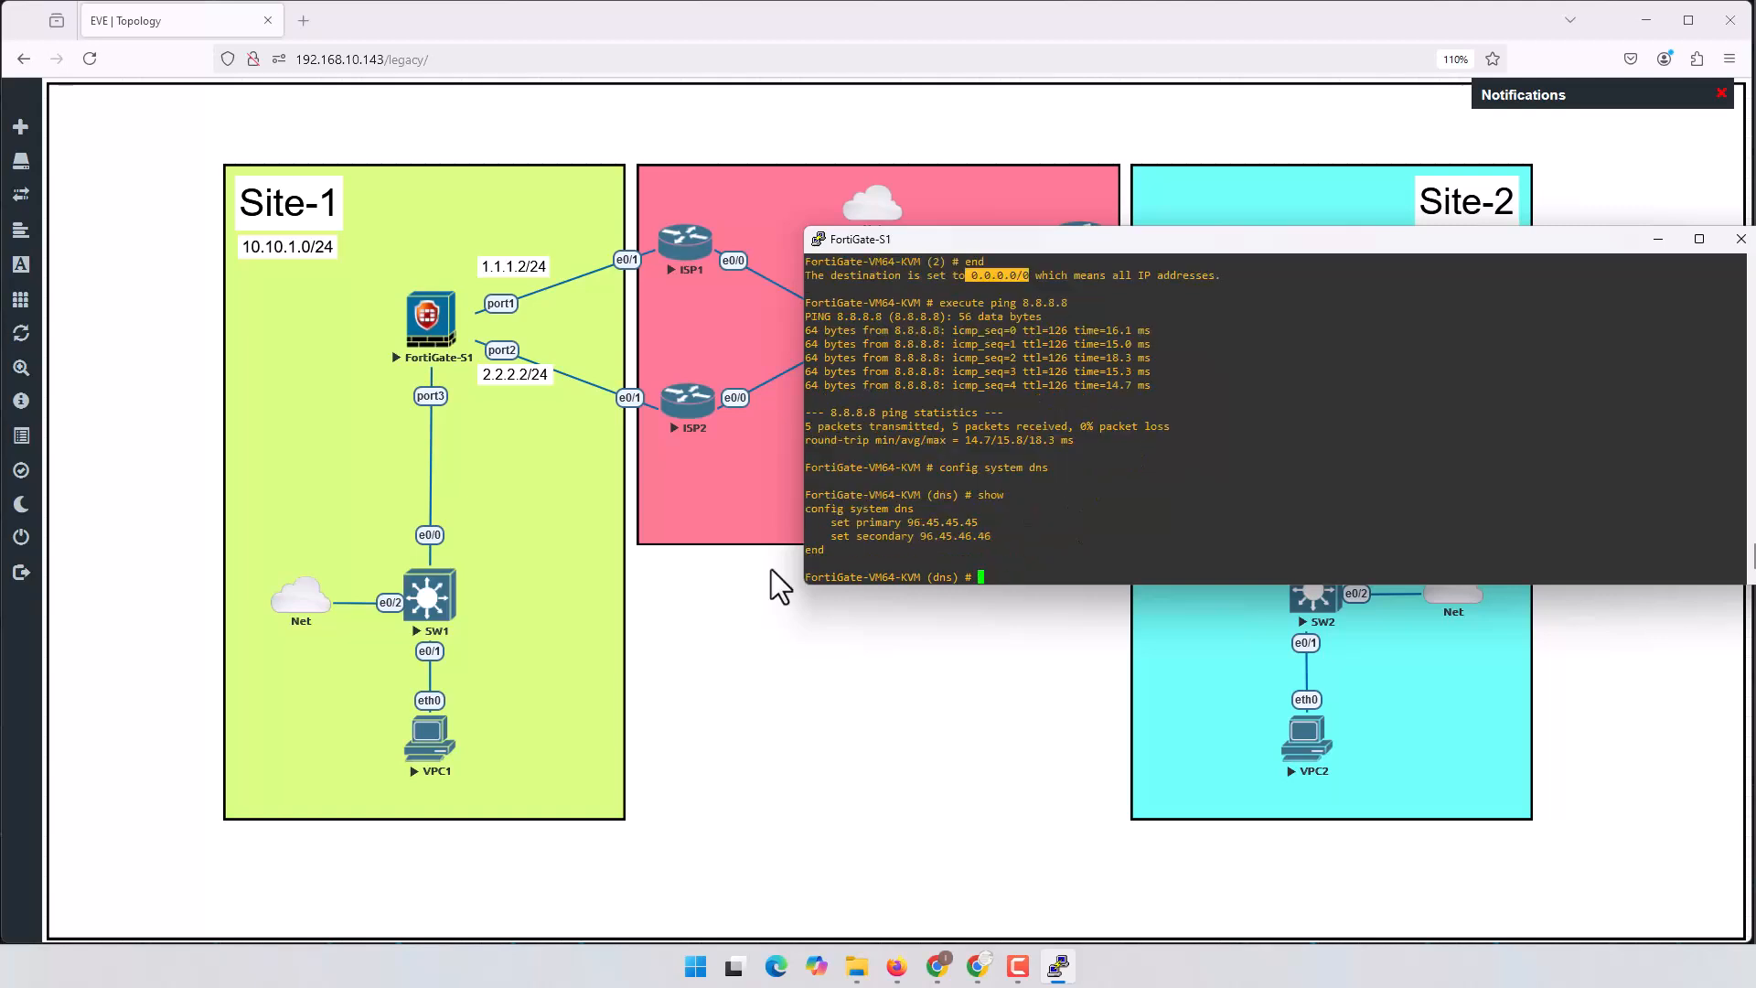
drag(832, 532, 983, 525)
click(973, 529)
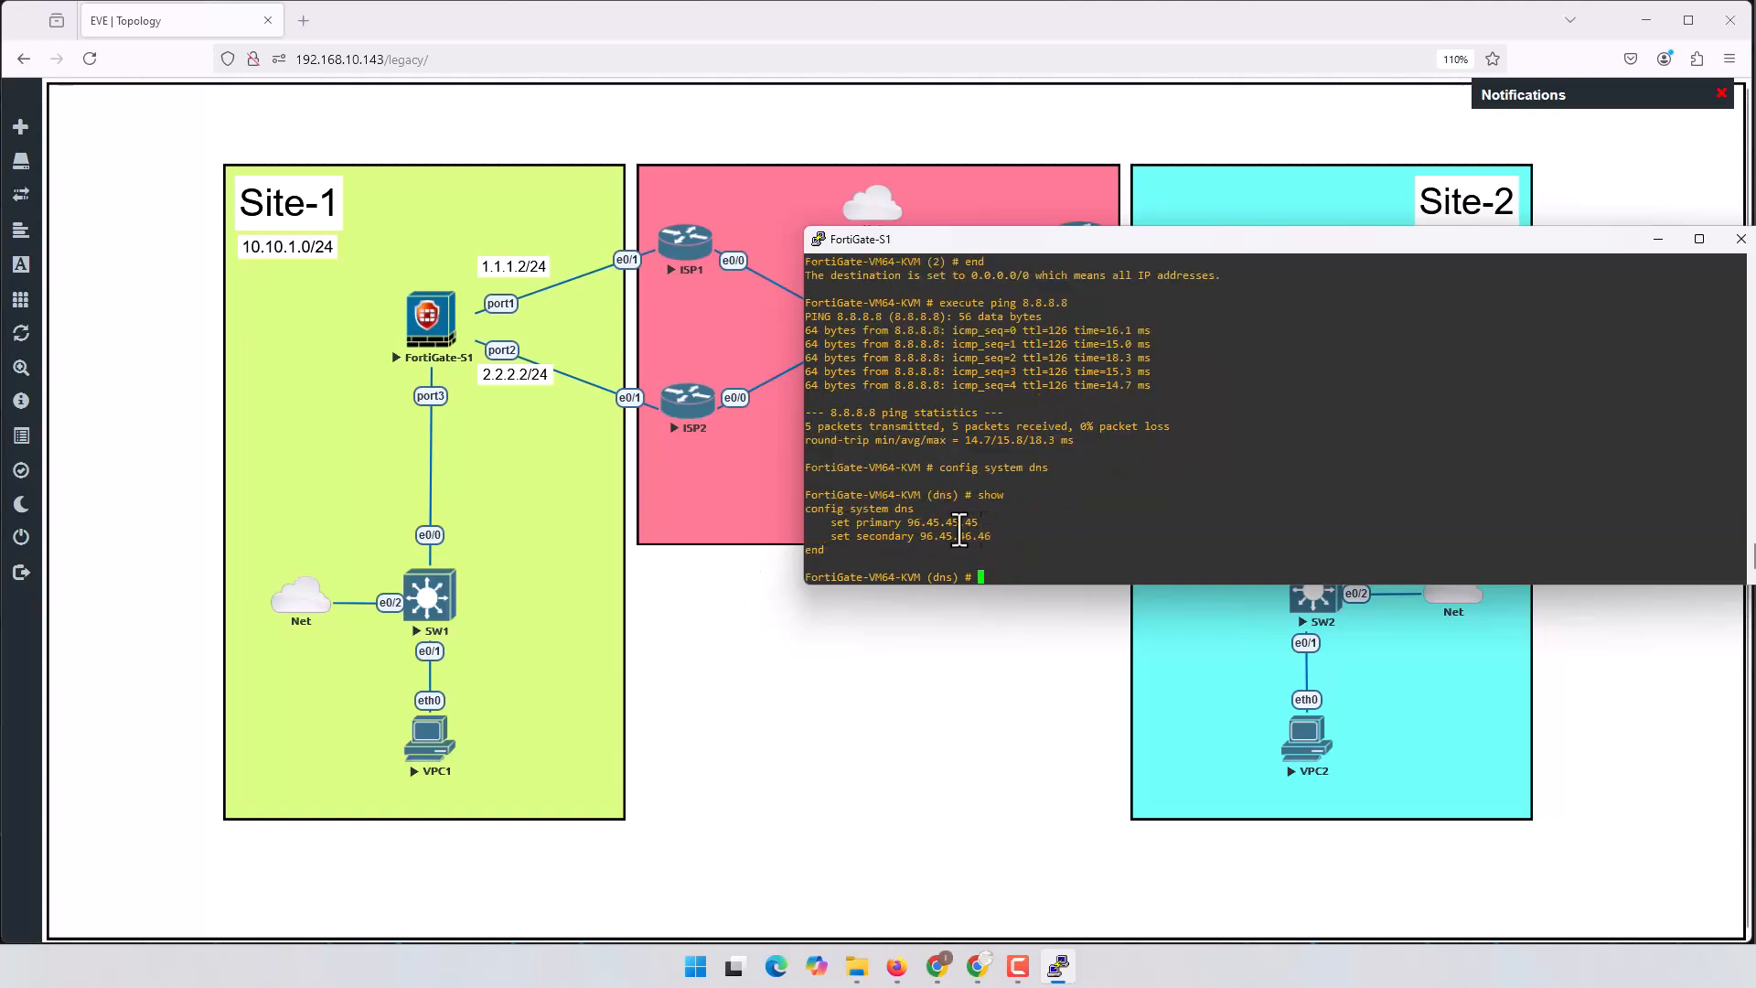
drag(830, 523, 1013, 548)
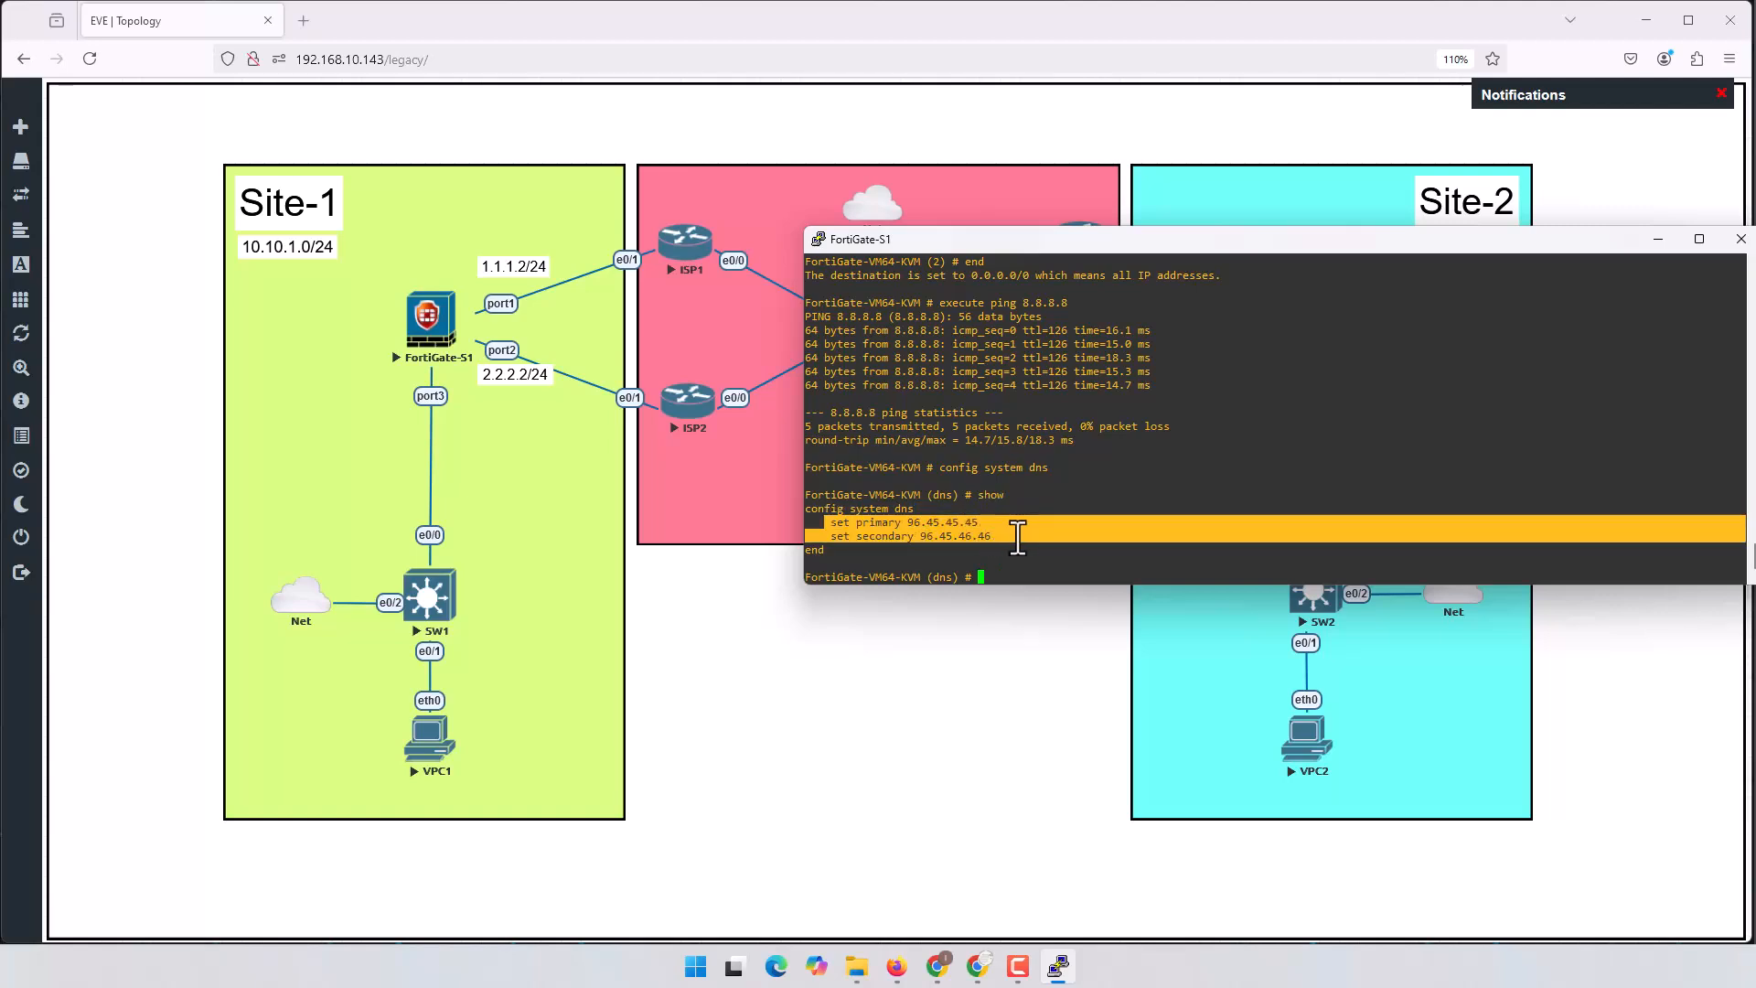
click(1107, 535)
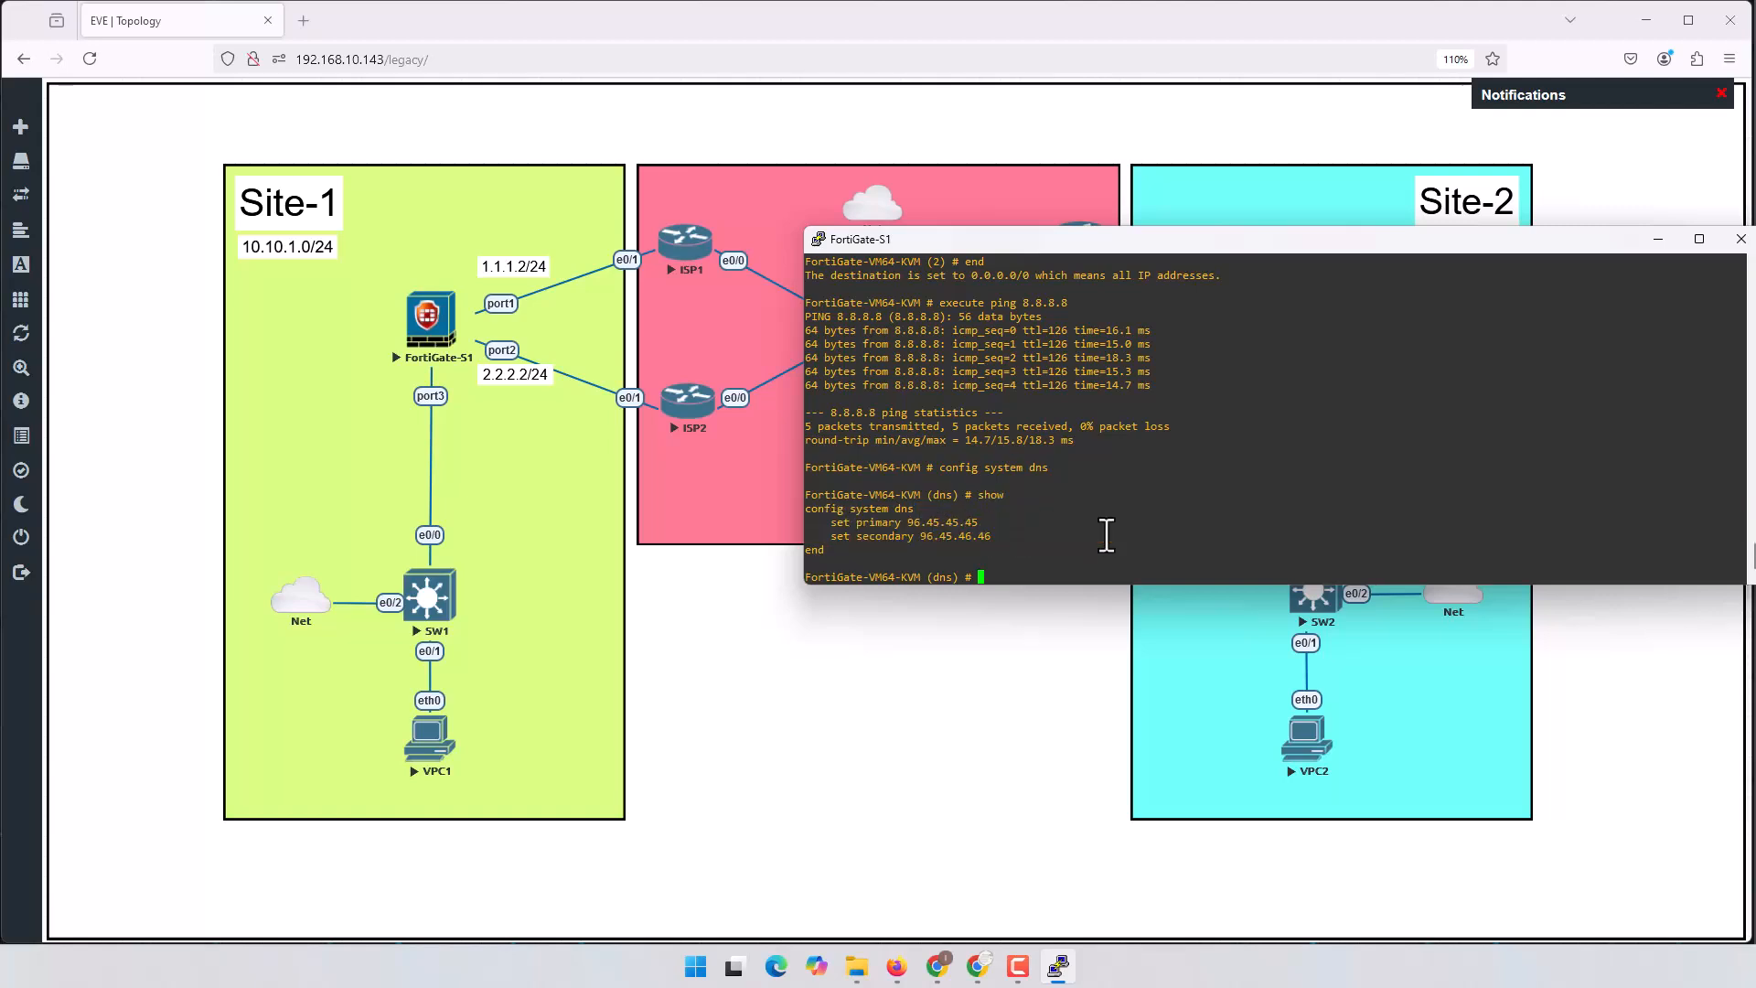
Step: Set the primary DNS server to 8.8.8.8 and save
text(set primary 8)
key(Return)
key(Up)
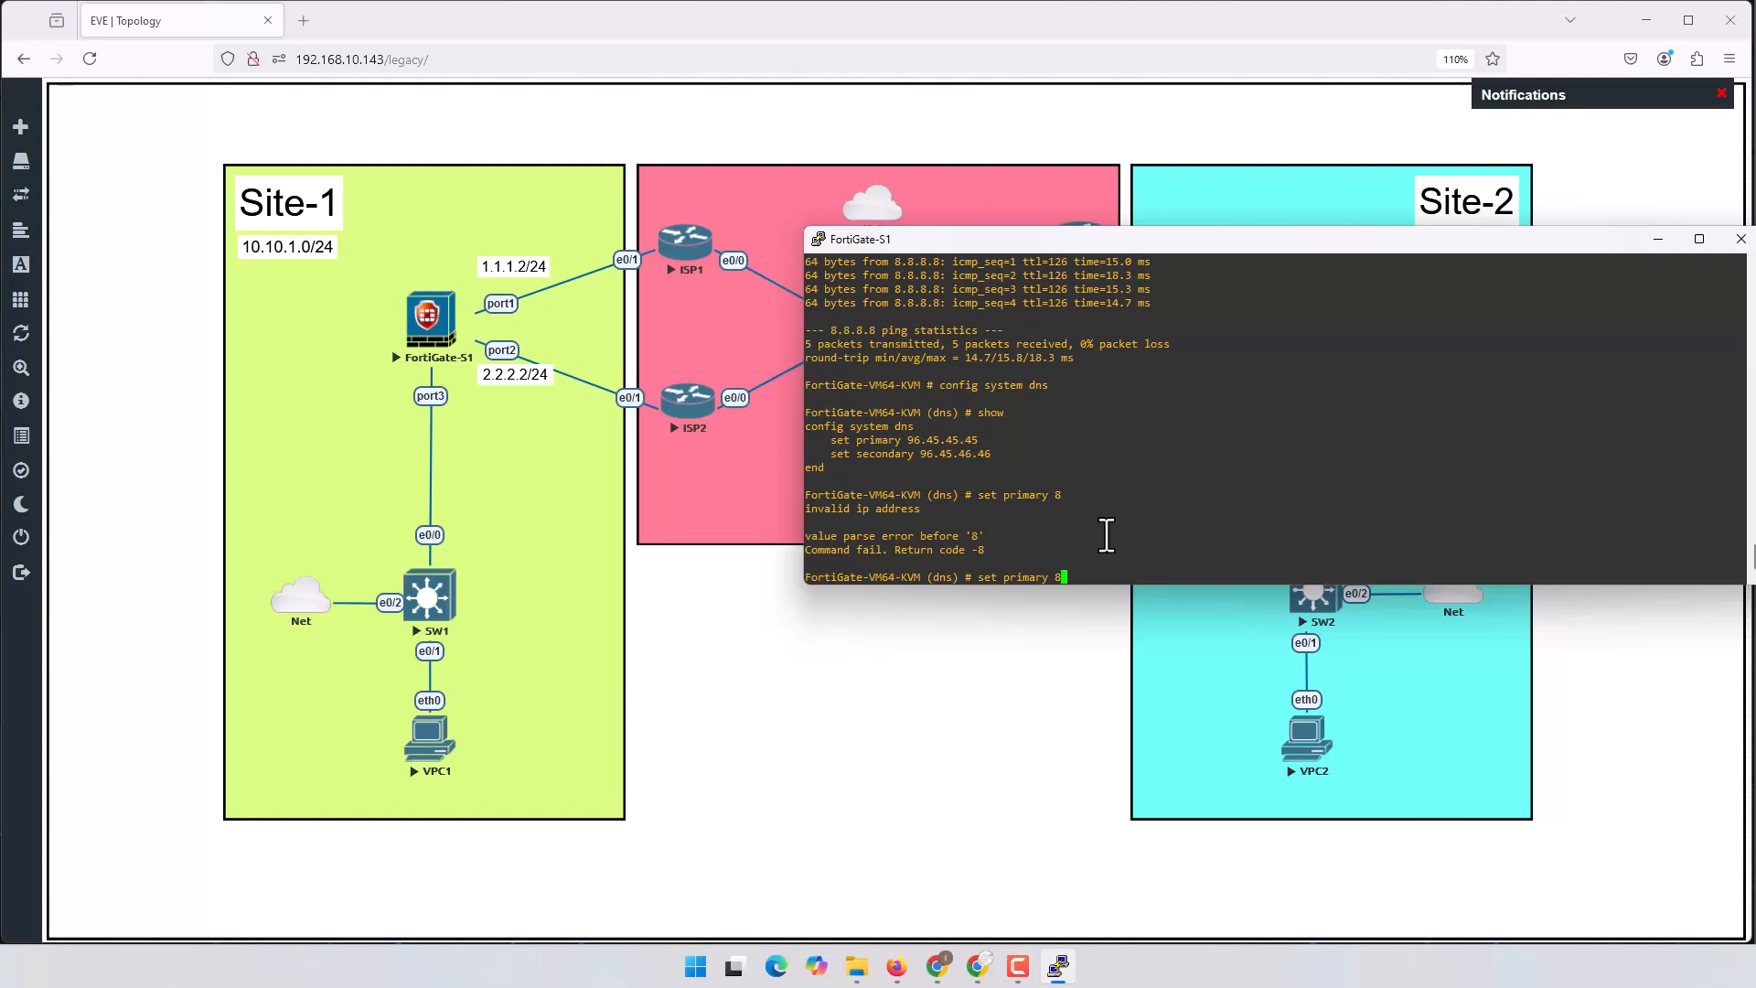
text(.8.8.8)
key(Return)
text(end)
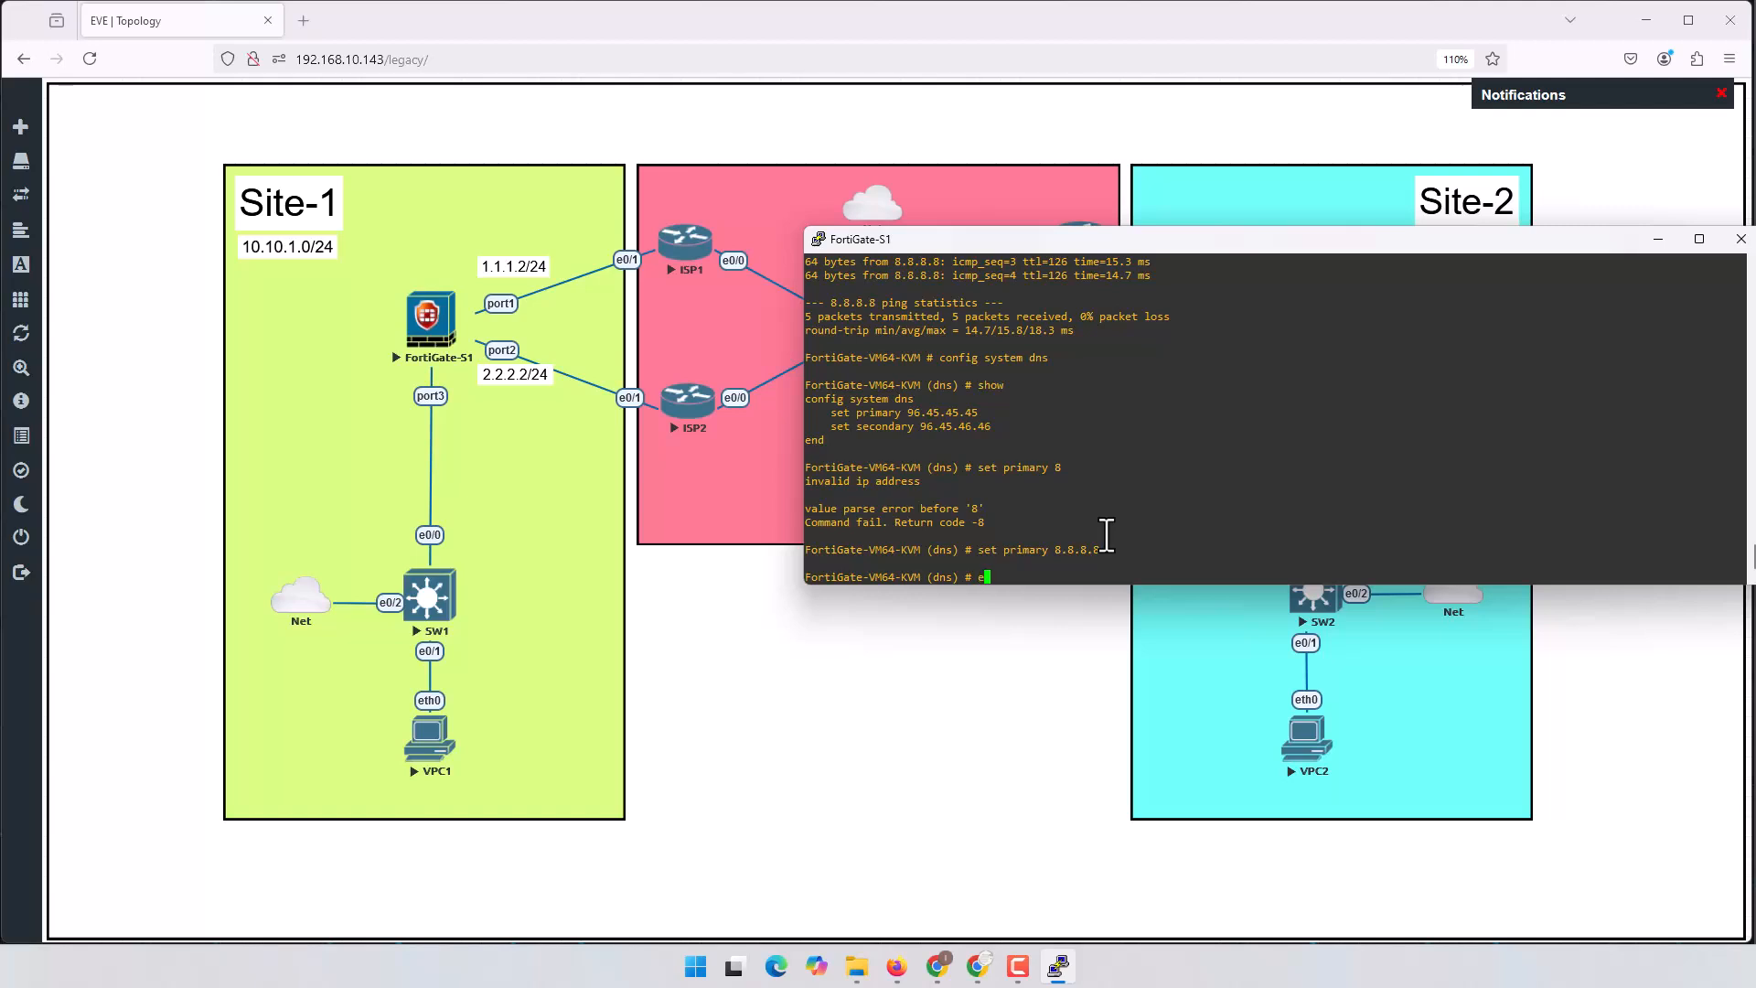
key(Return)
key(Return)
key(Return)
key(Return)
key(Return)
key(Return)
key(Return)
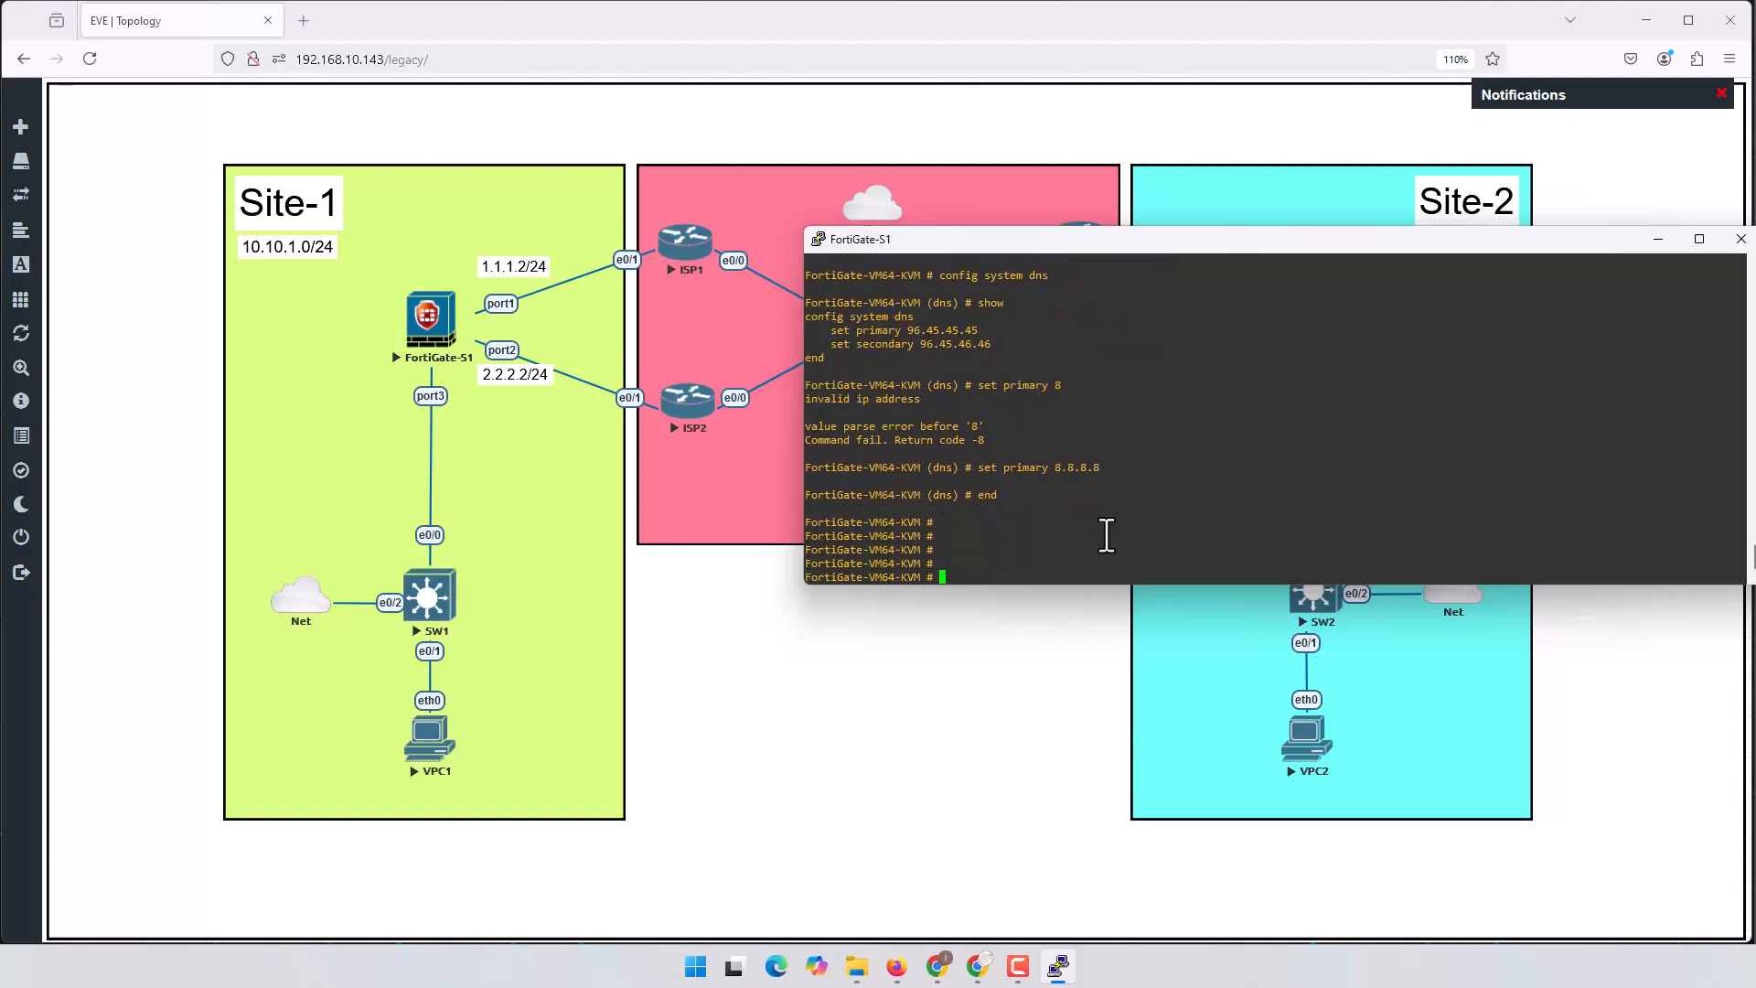
text(execute ping)
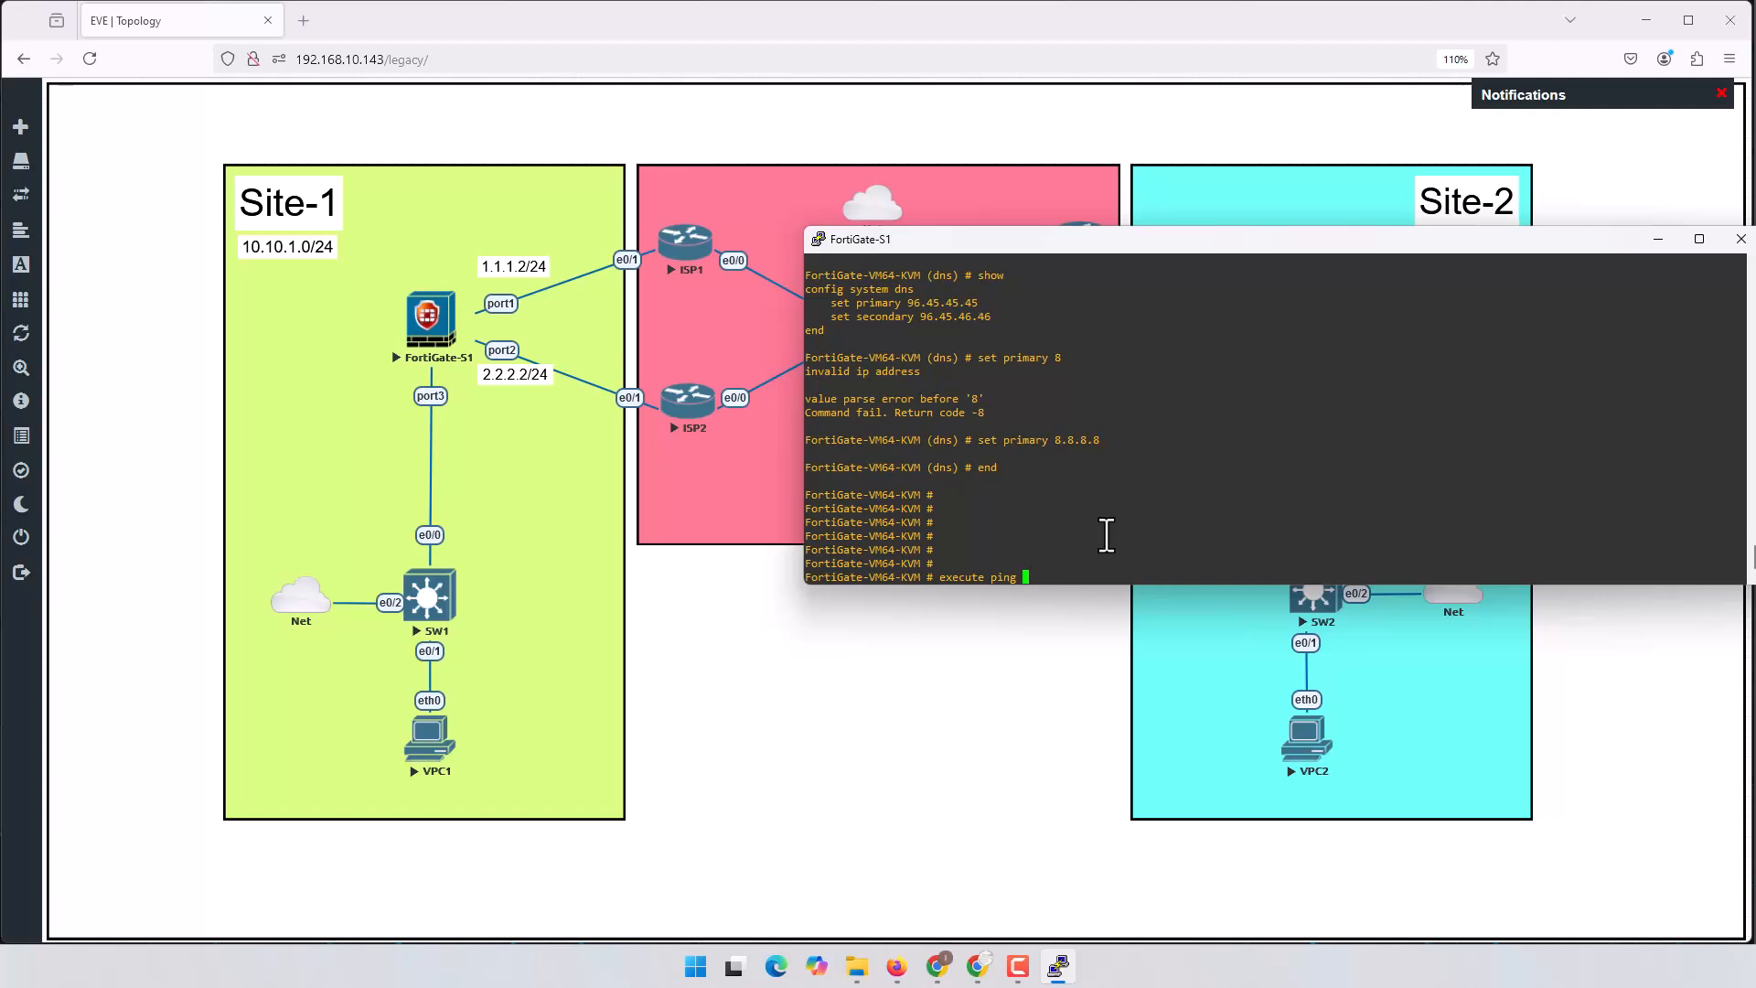
text( www.fortinet.com)
key(Return)
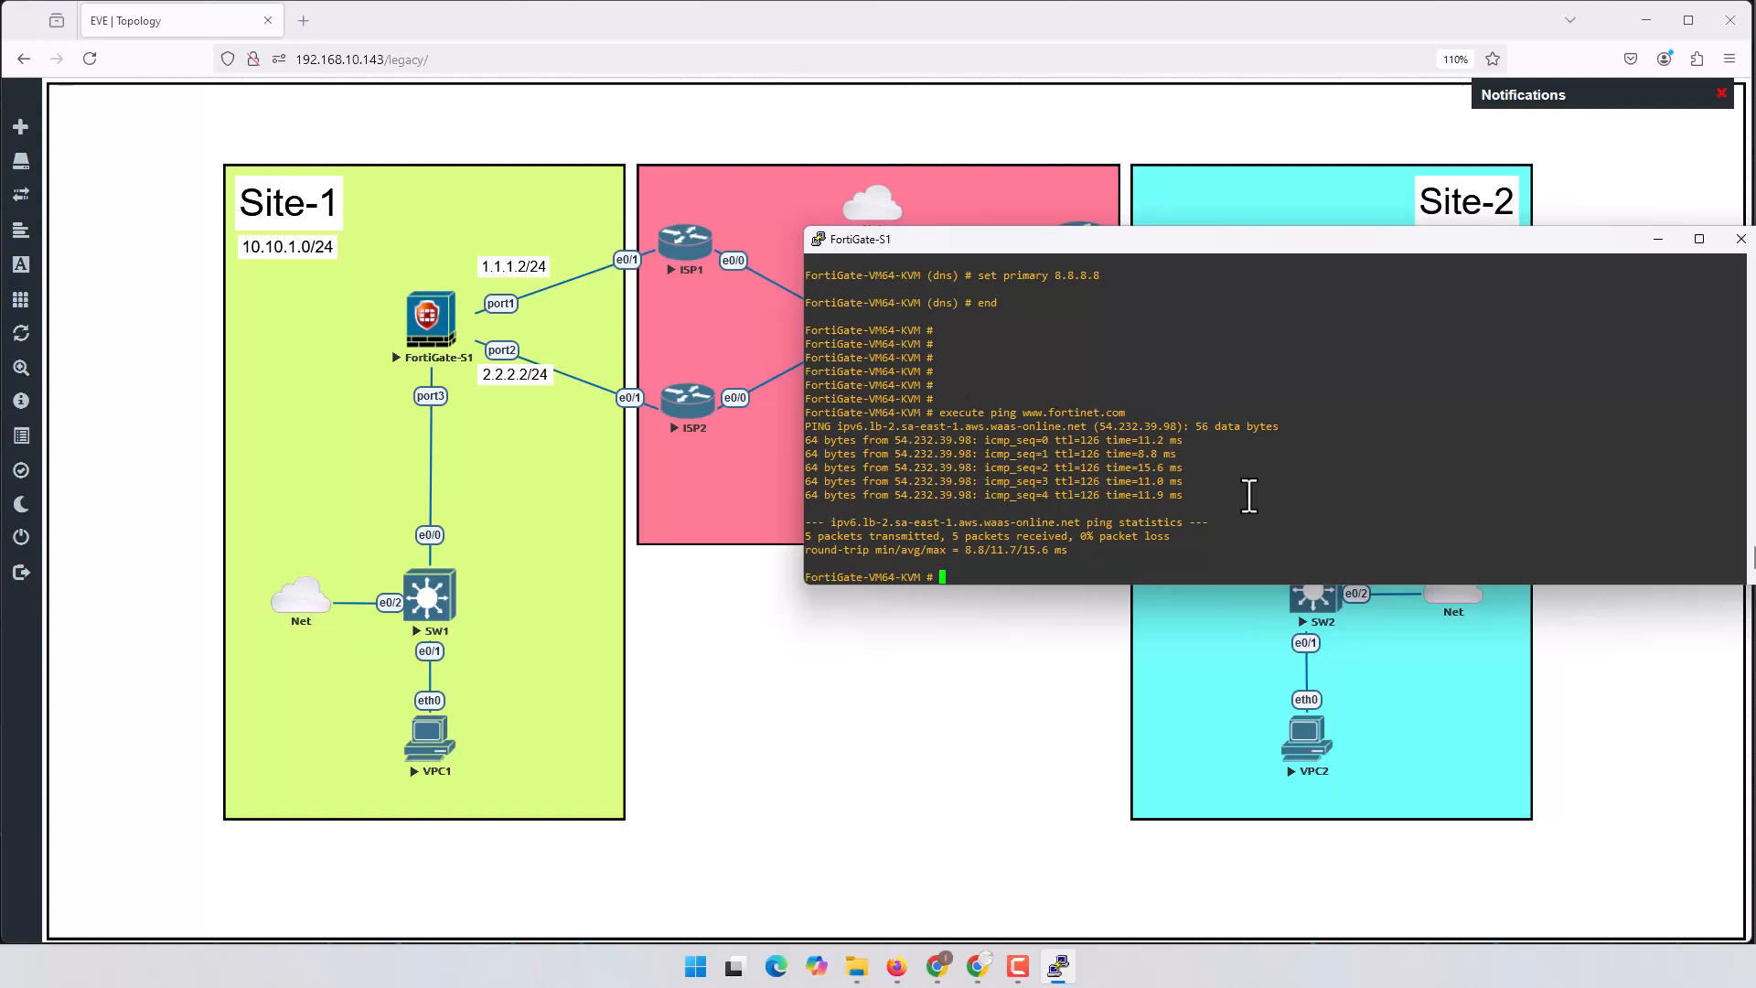
Step: On the VM licence page, enter the FortiCare account e-mail and password and request the evaluation licence
click(942, 966)
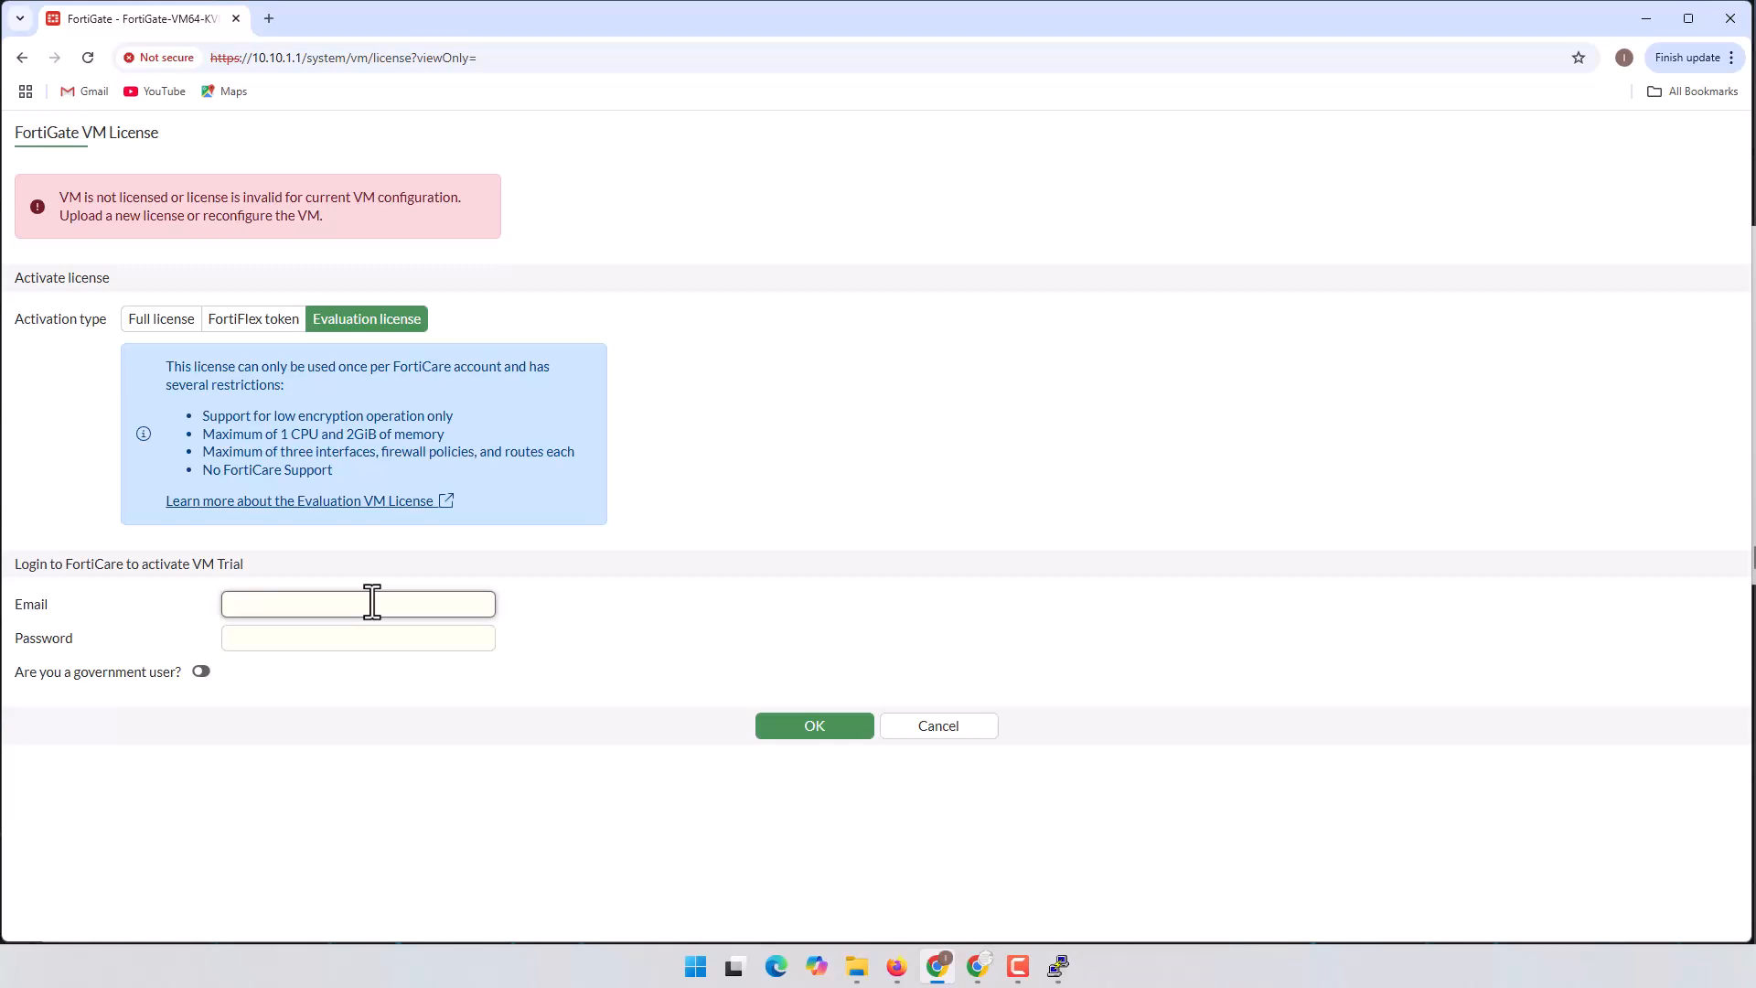
text(i)
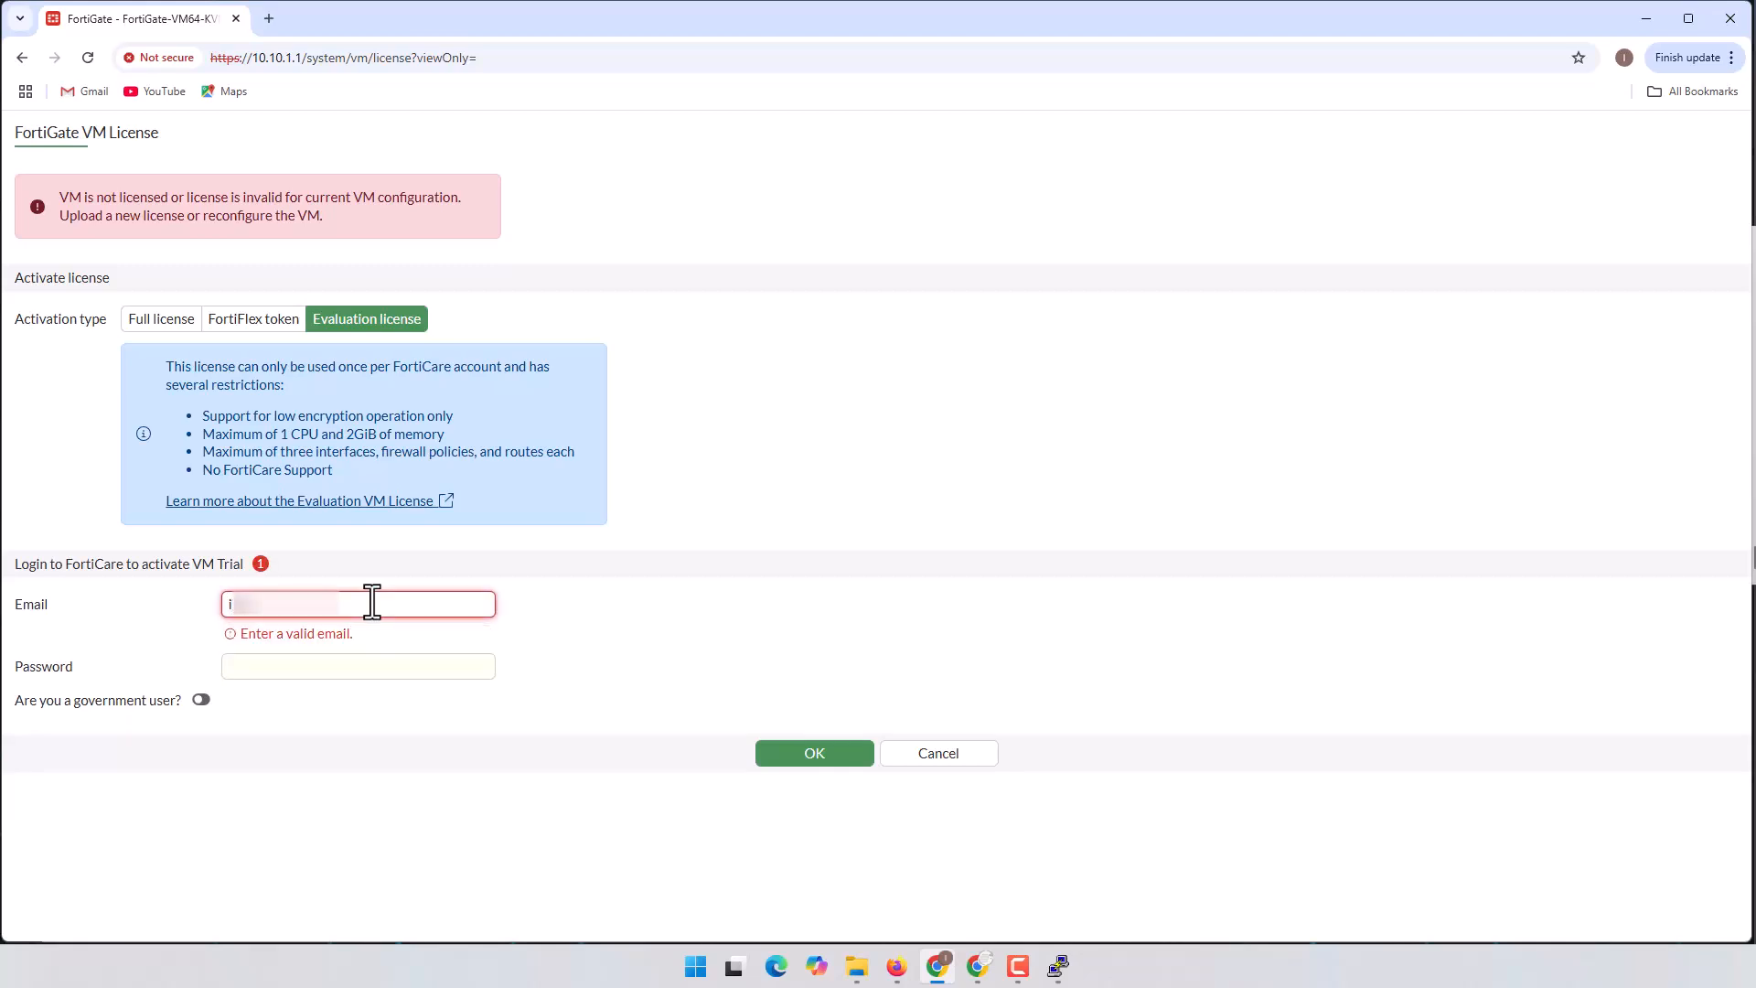
text(**********@gmail.com)
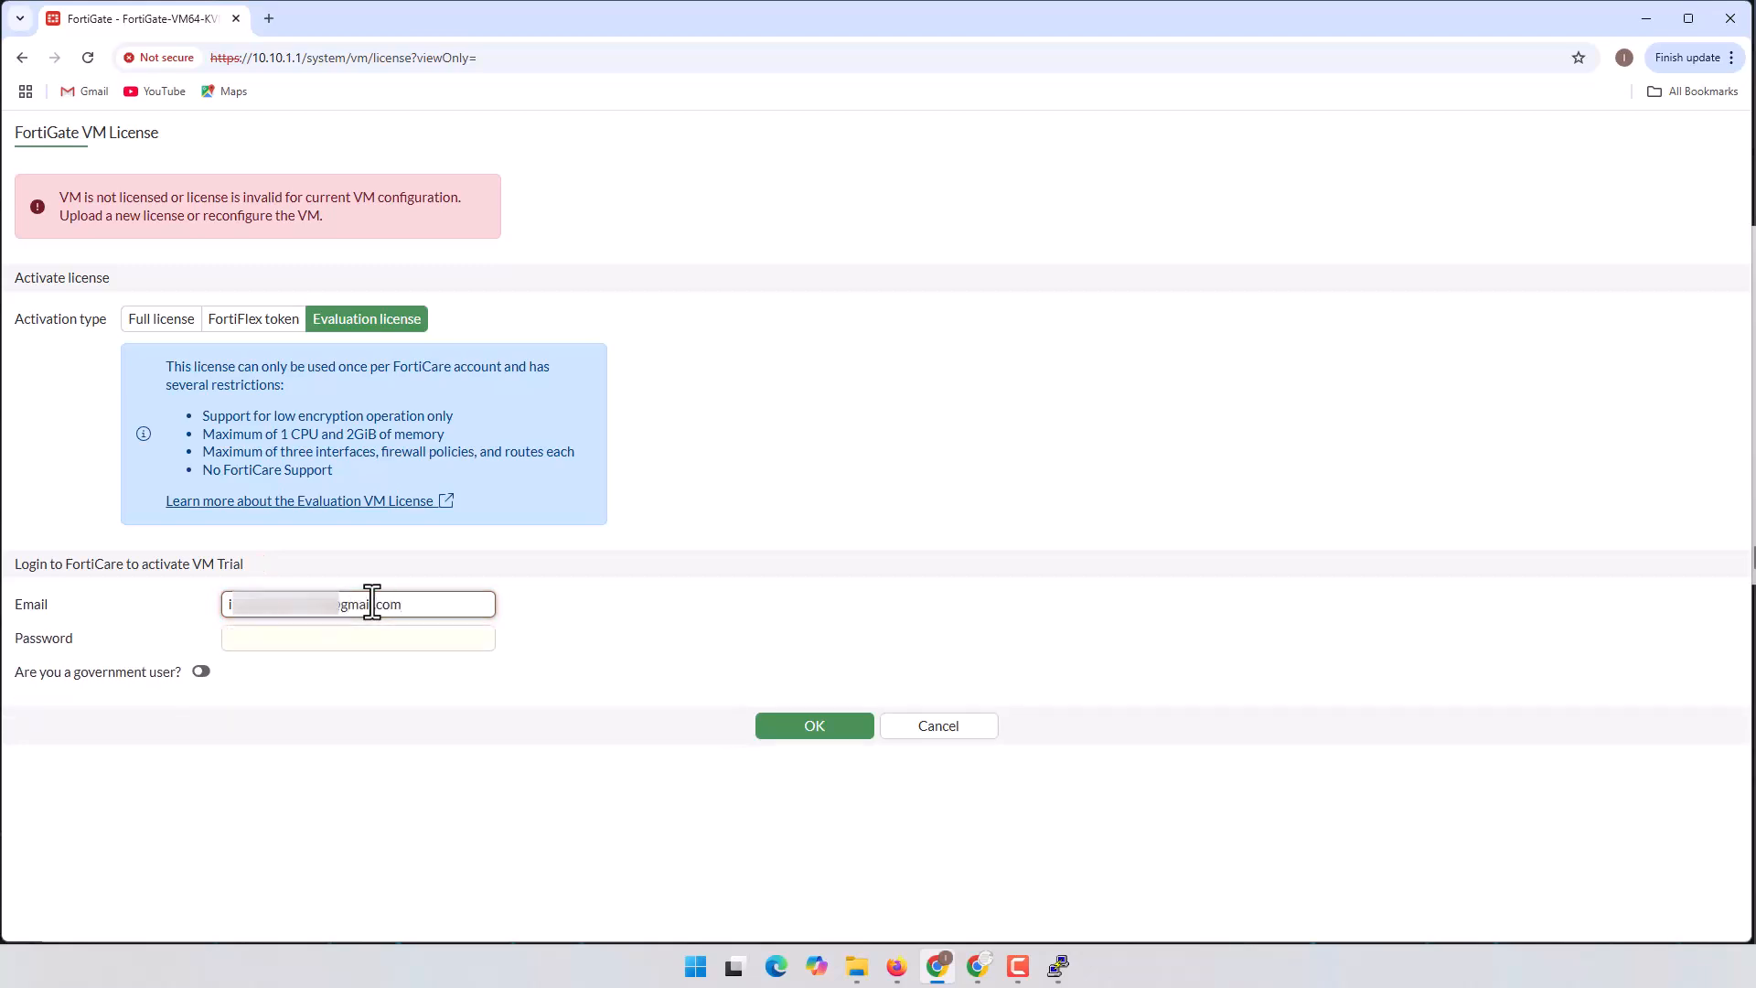
key(Tab)
text(•••••••••••)
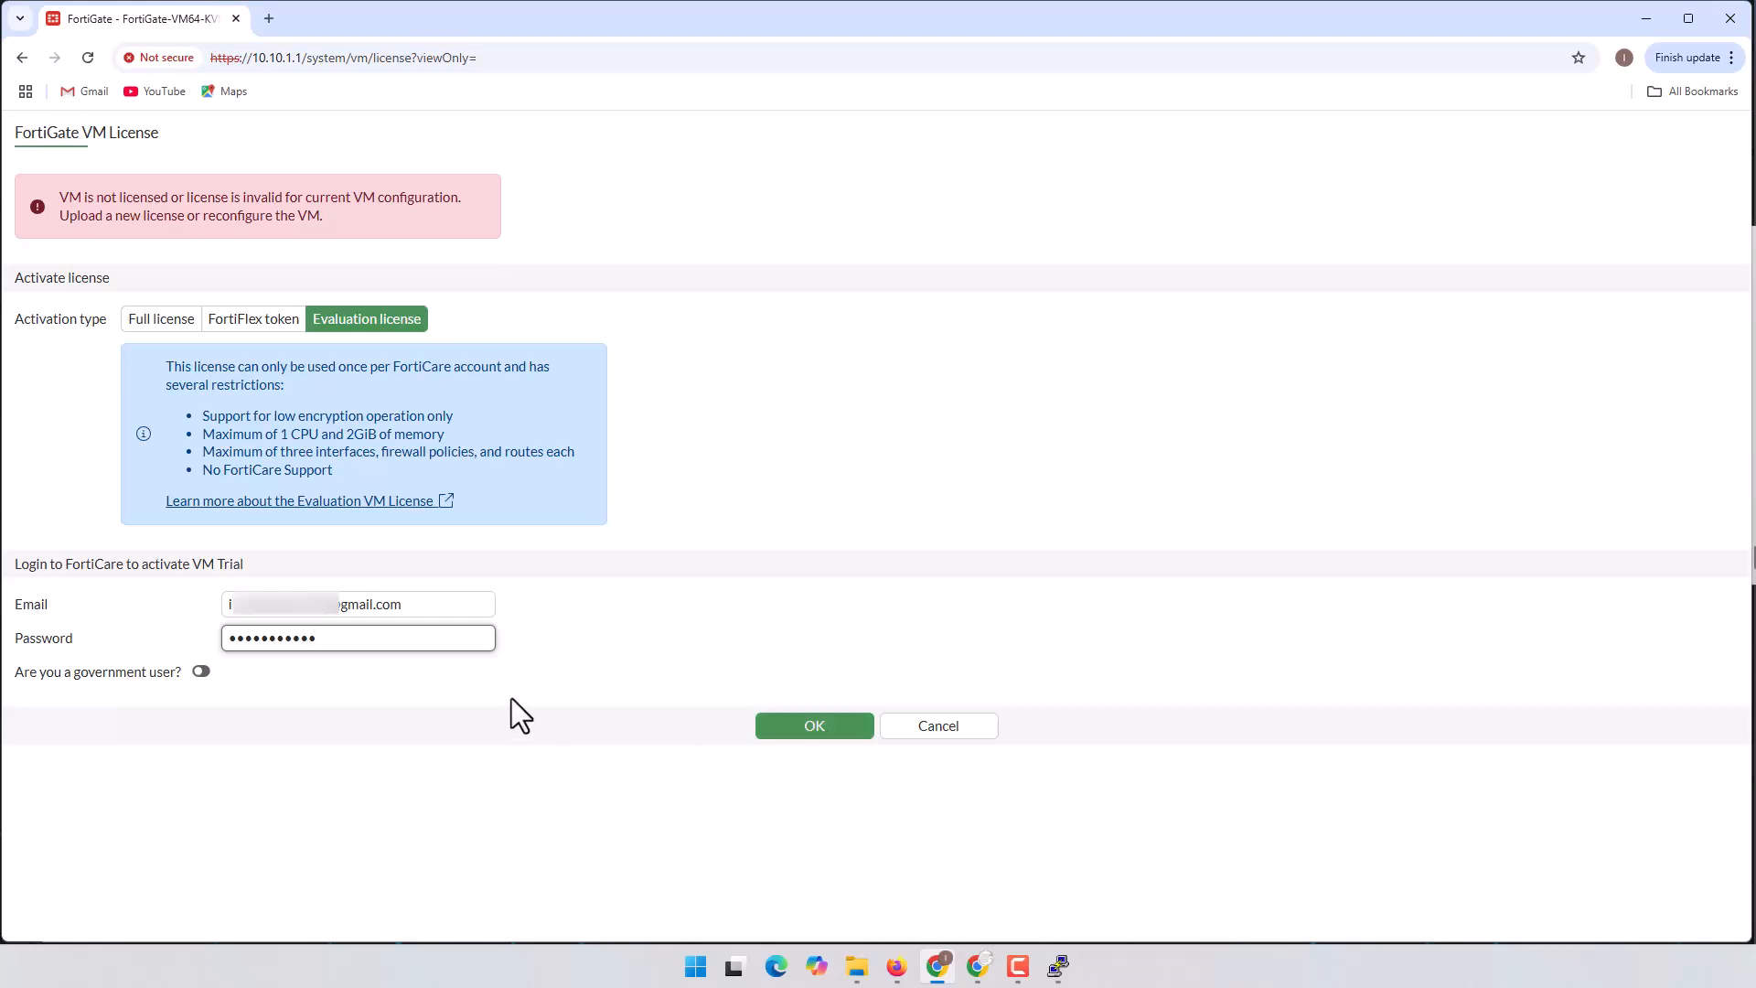
drag(342, 605, 417, 611)
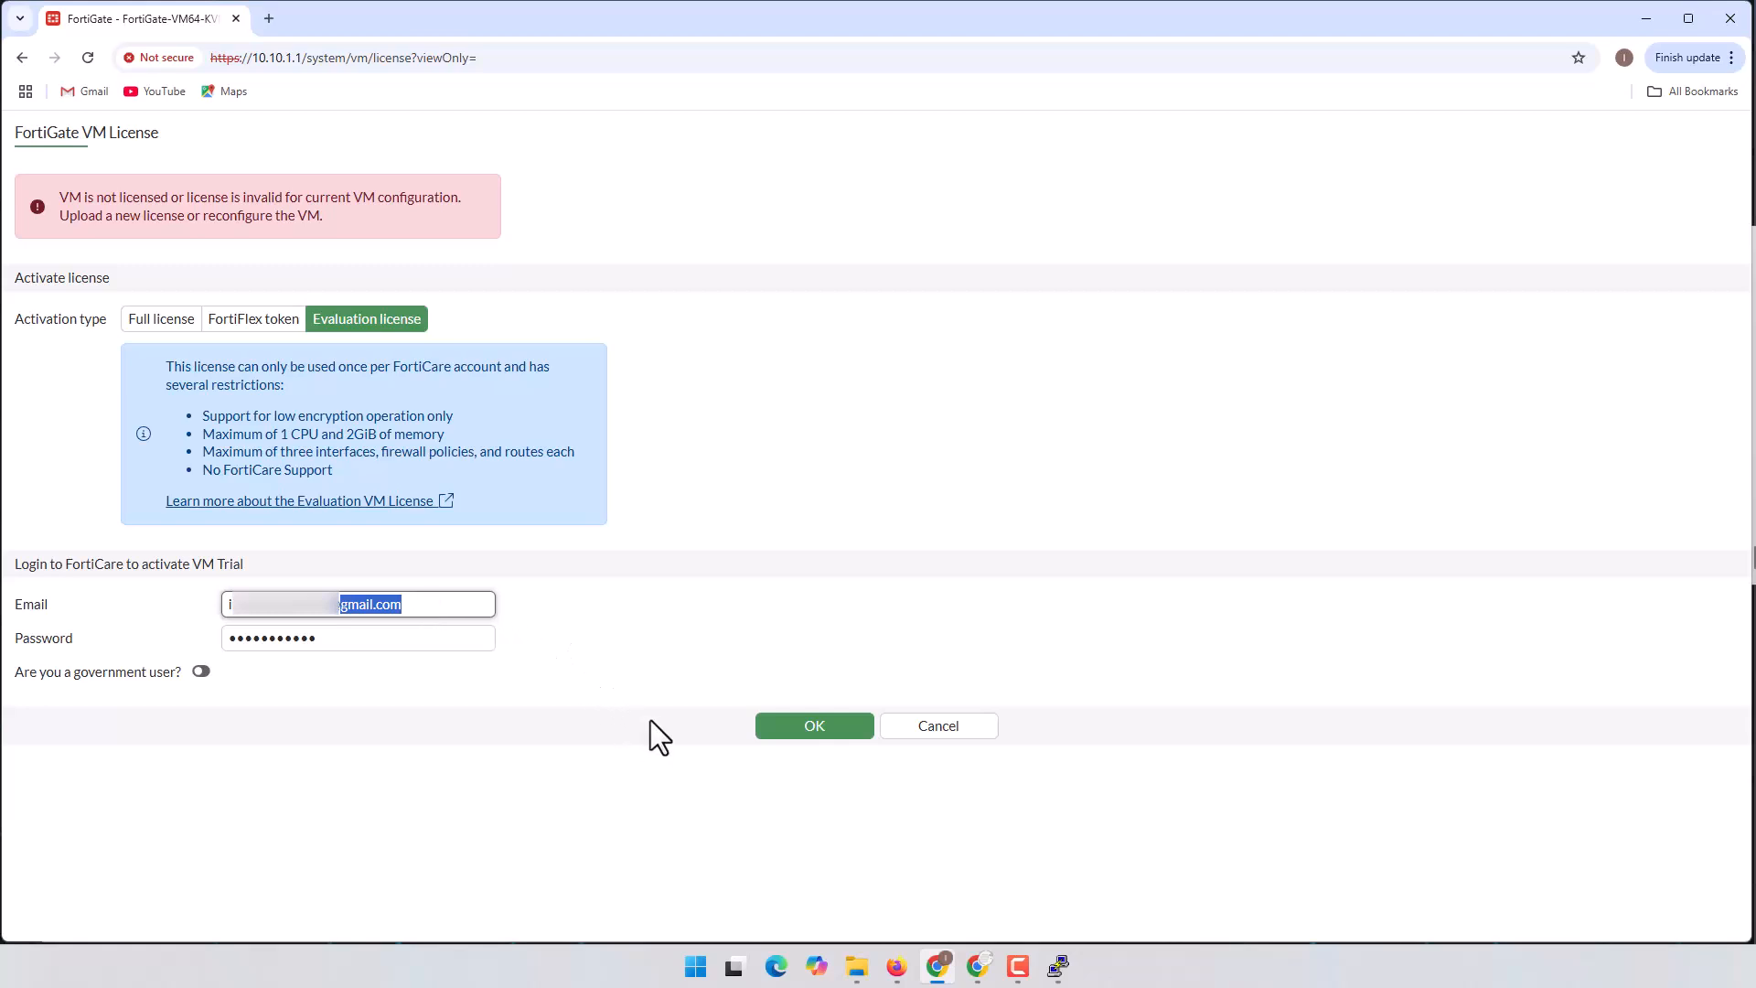
click(837, 725)
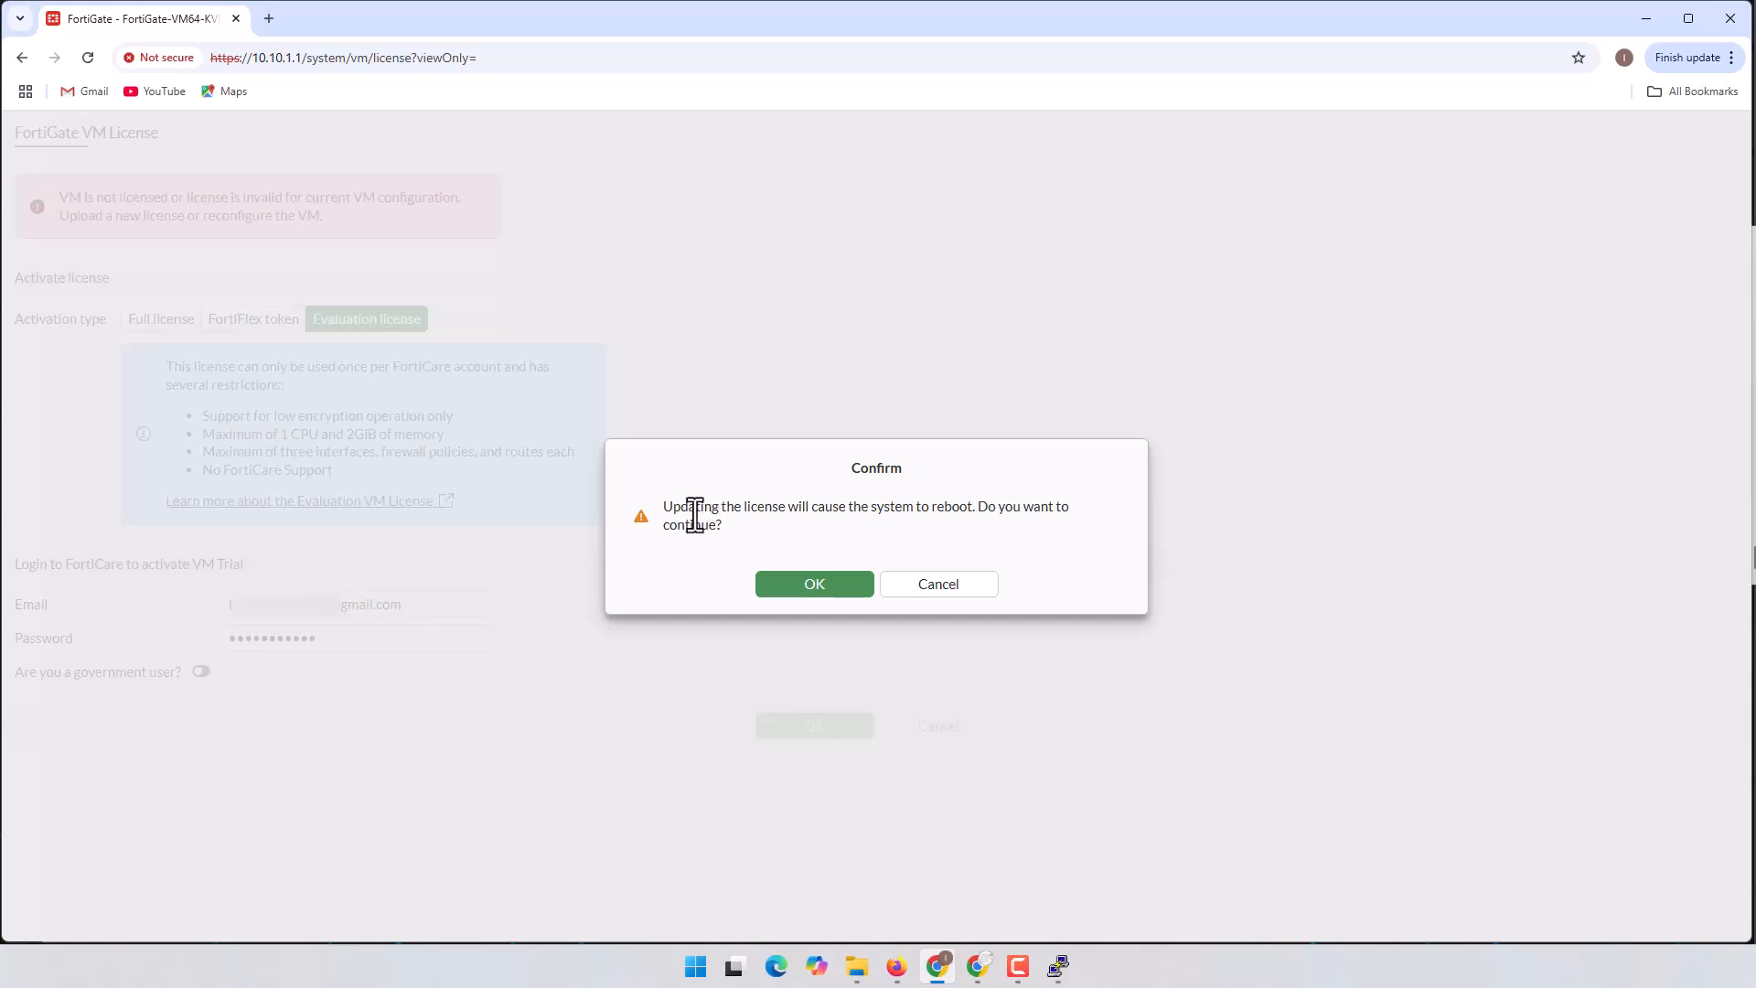
drag(902, 508, 970, 509)
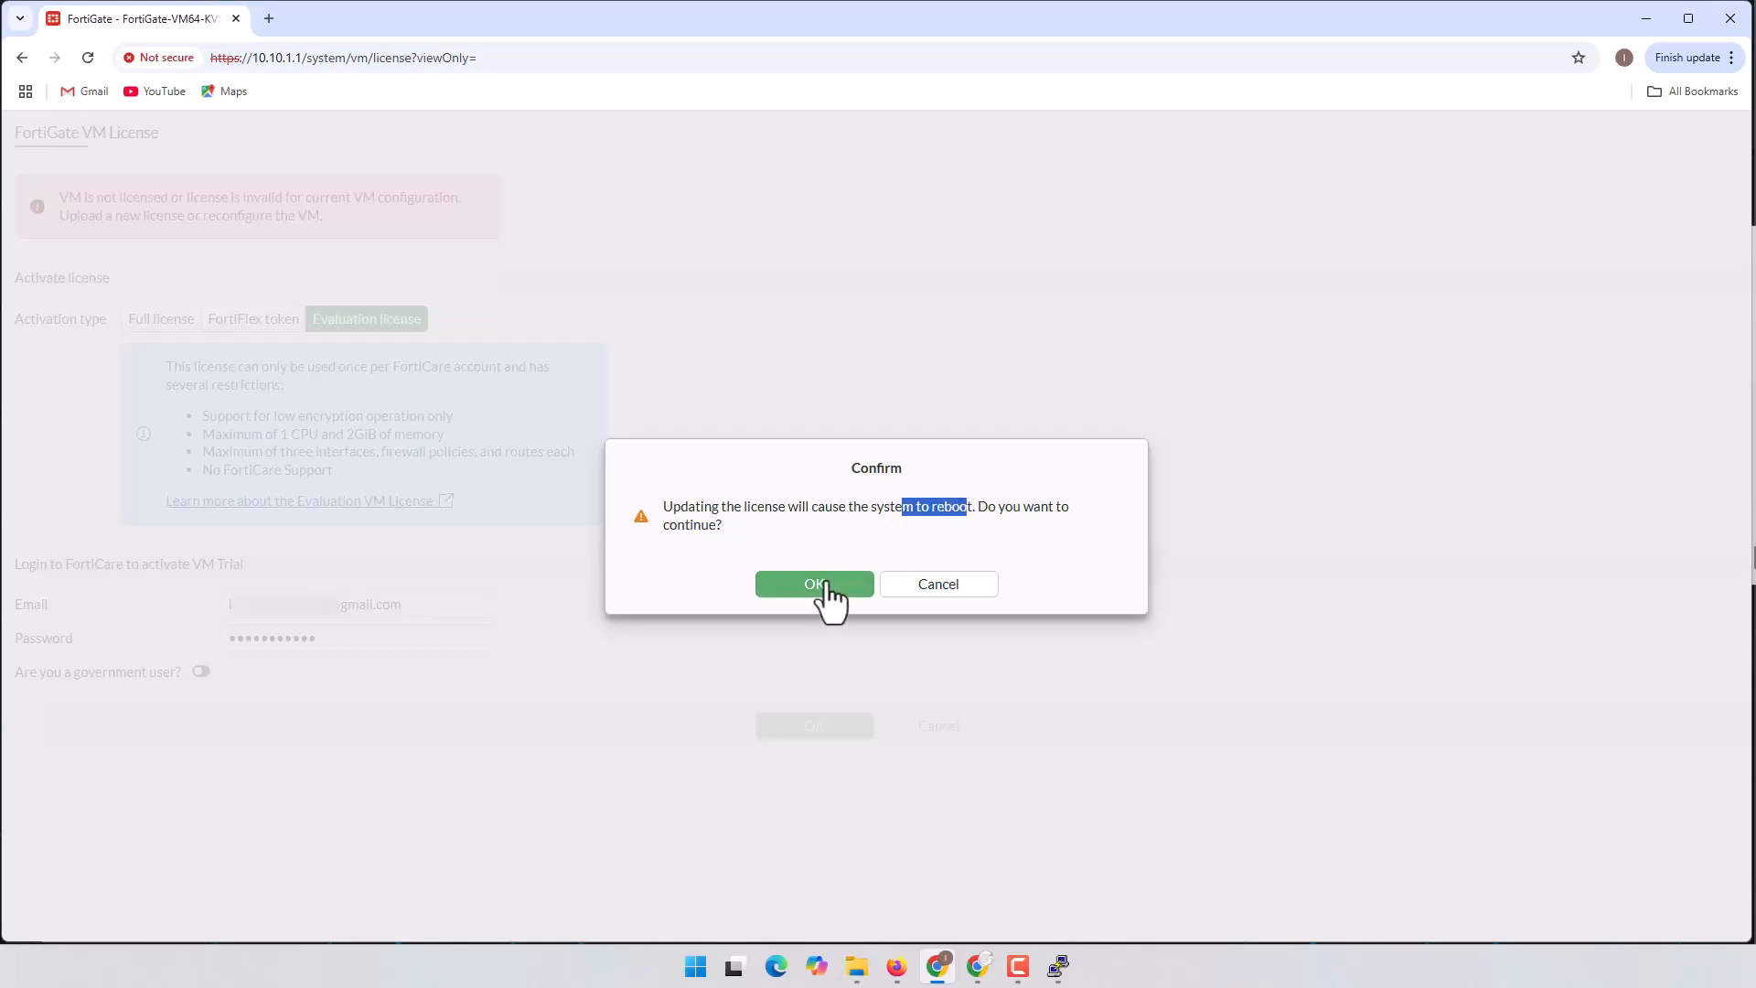
Step: Confirm the licence update and wait on the System Rebooting page while the FortiGate restarts
click(826, 582)
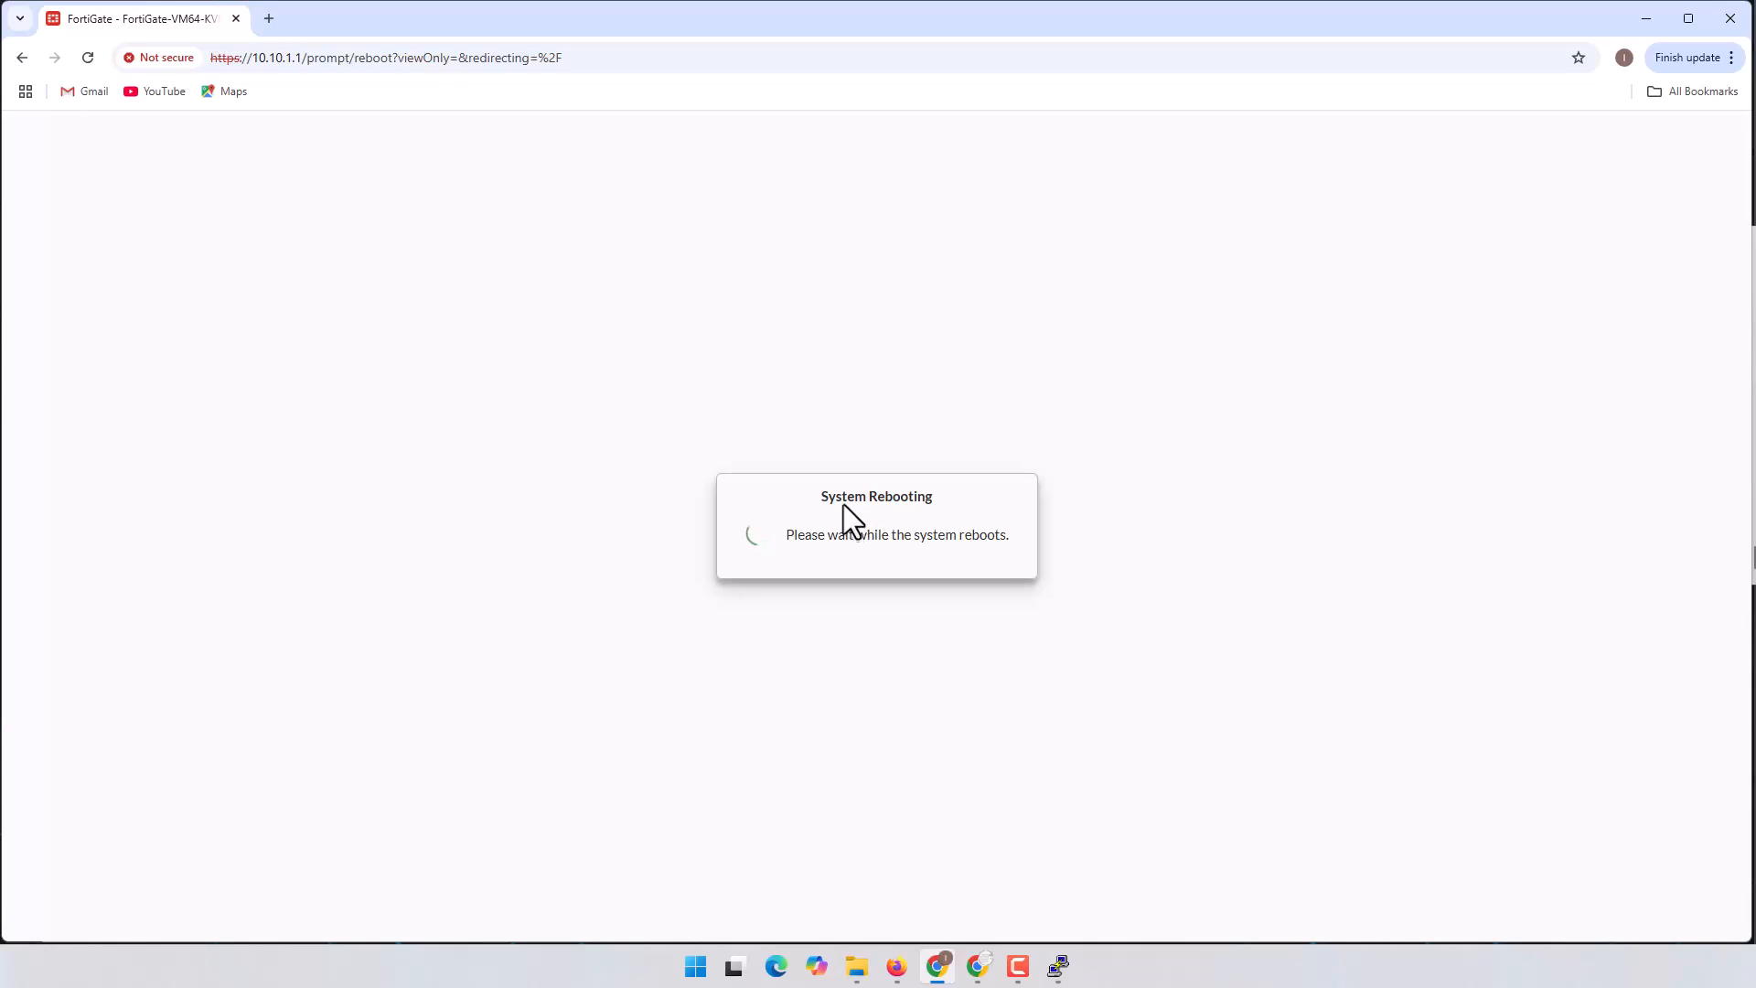
drag(869, 494, 953, 498)
click(896, 965)
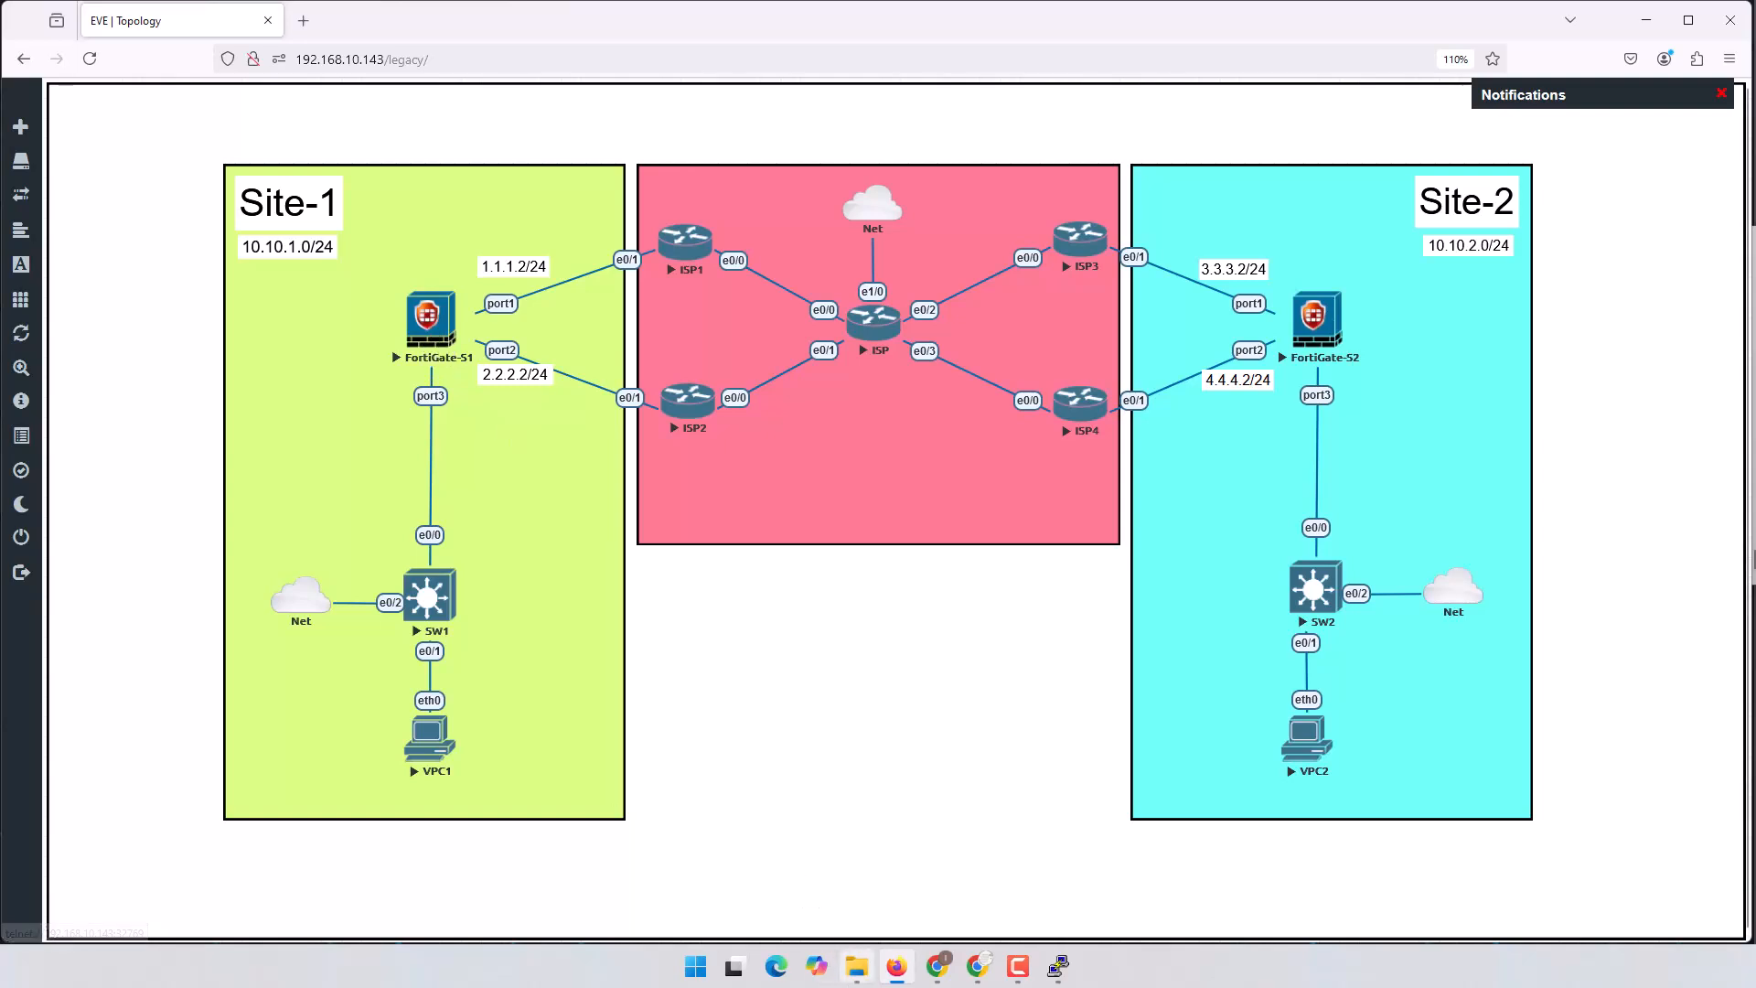
click(935, 968)
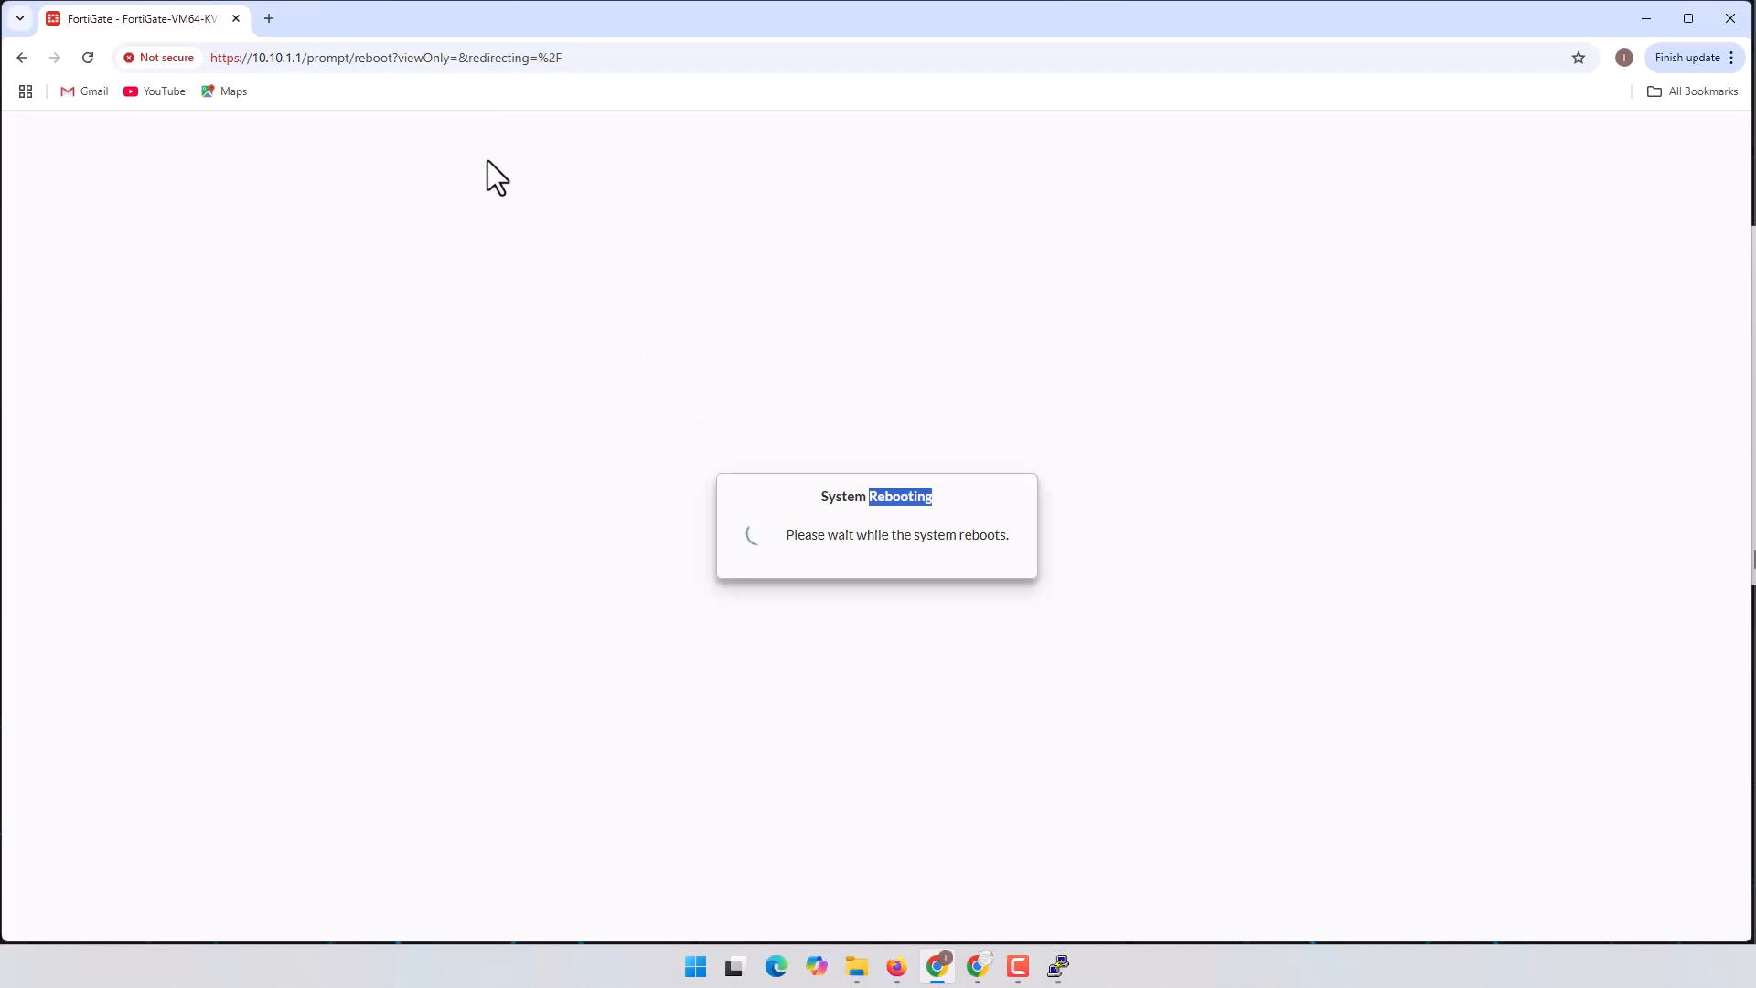
click(307, 62)
click(303, 62)
drag(303, 62, 668, 63)
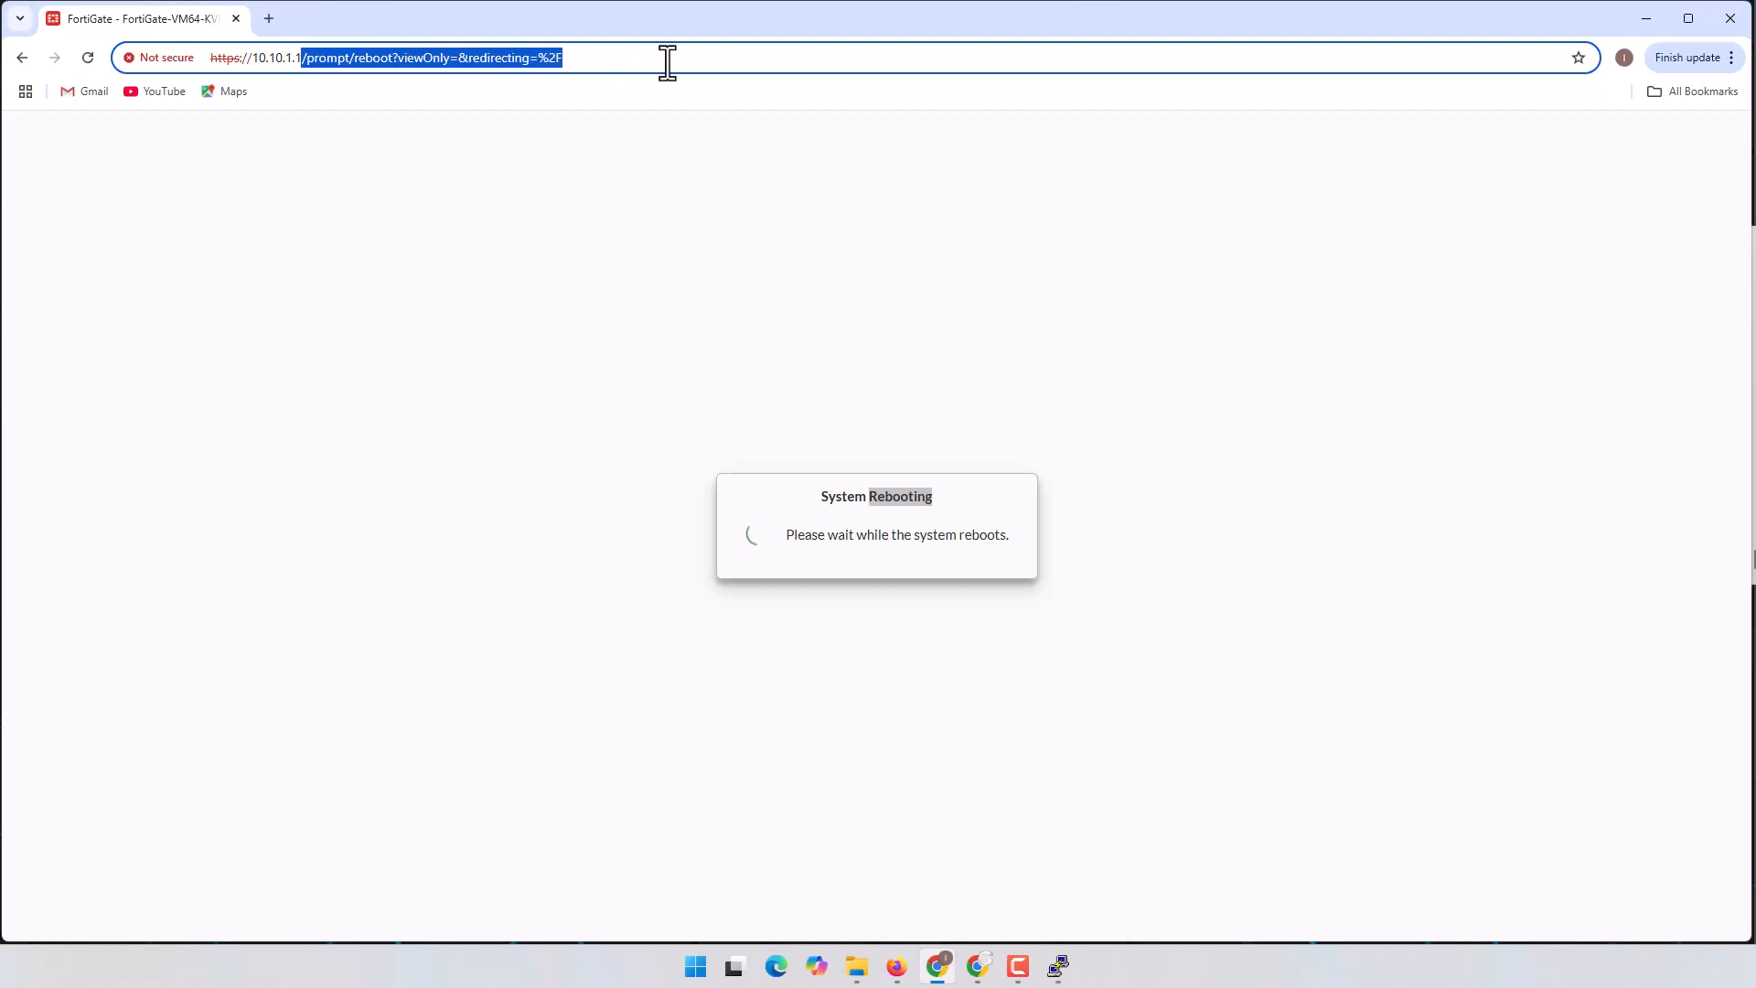
key(BackSpace)
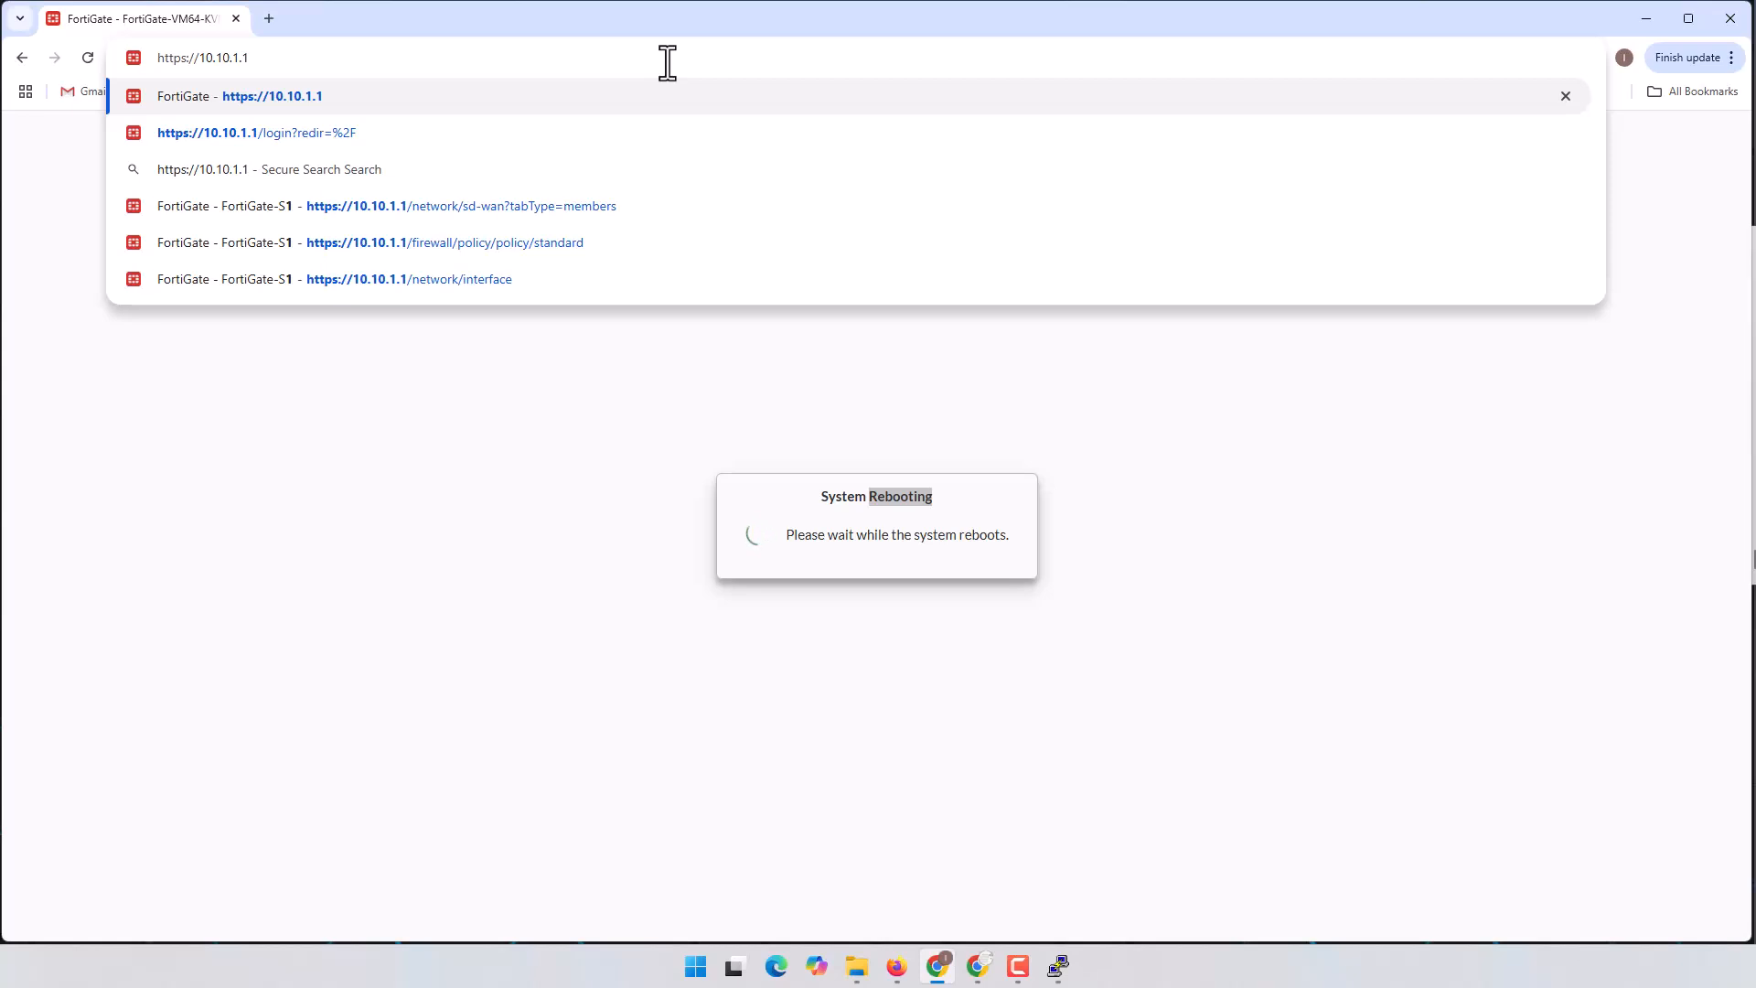
key(Return)
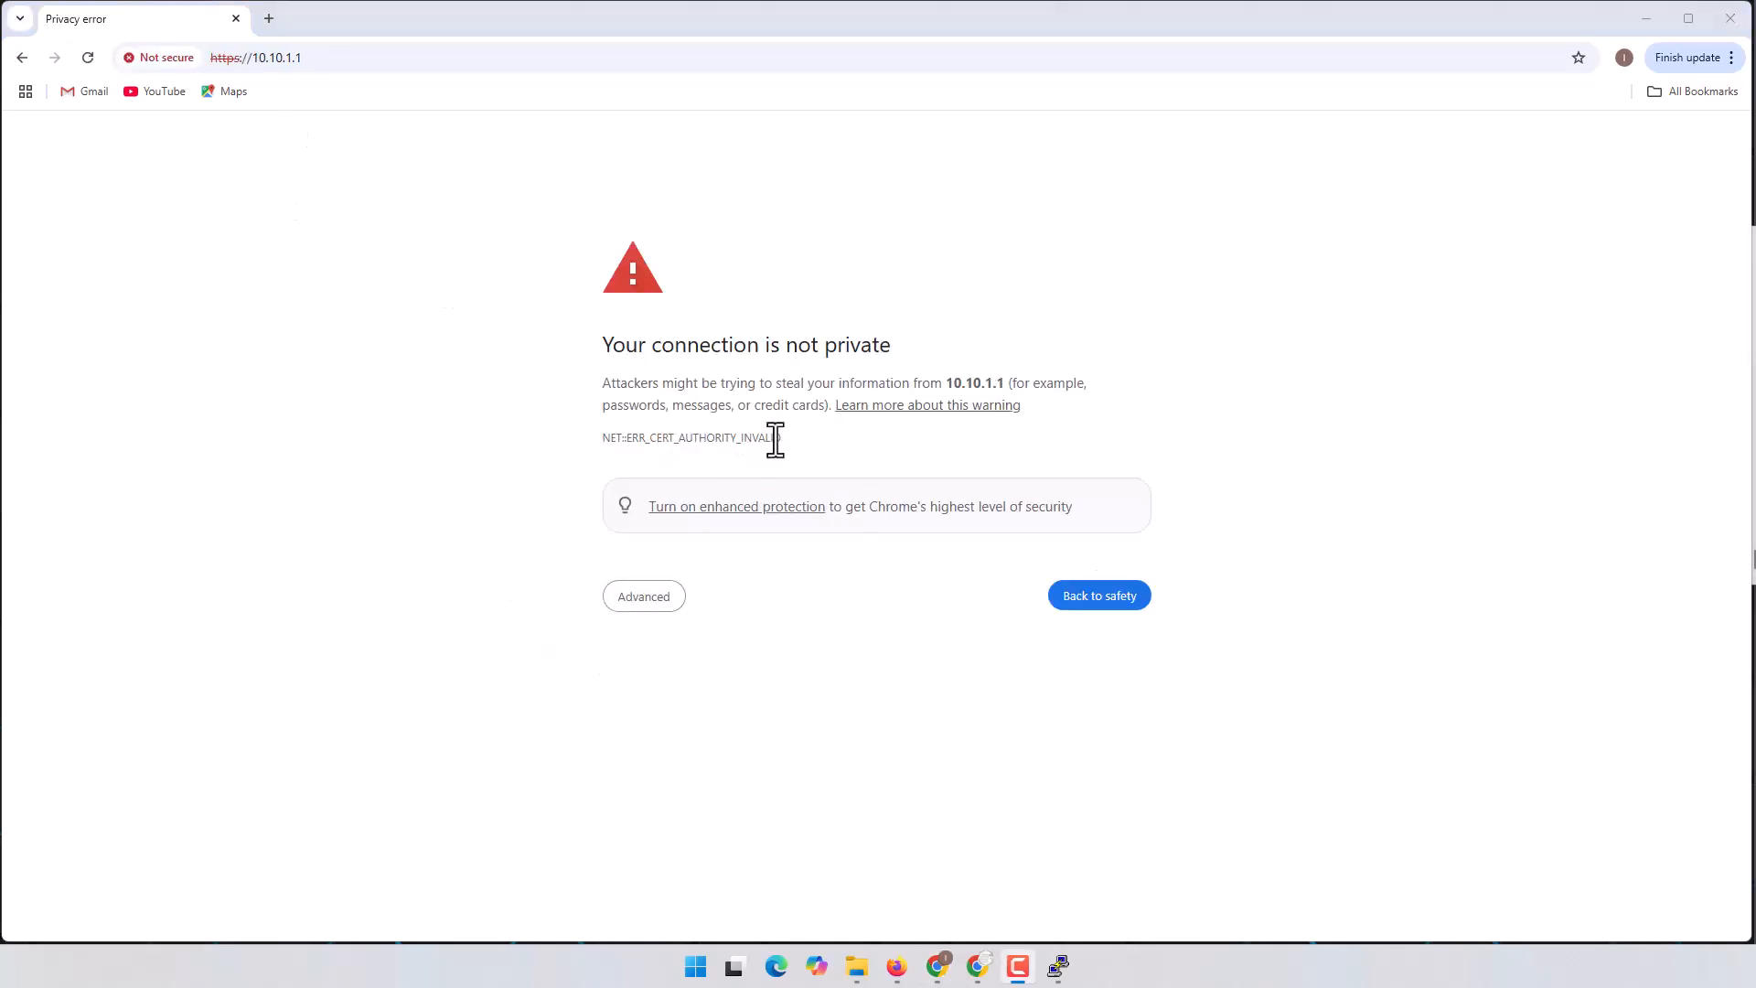
Step: Proceed past the certificate warning and log in as admin
click(653, 594)
click(680, 737)
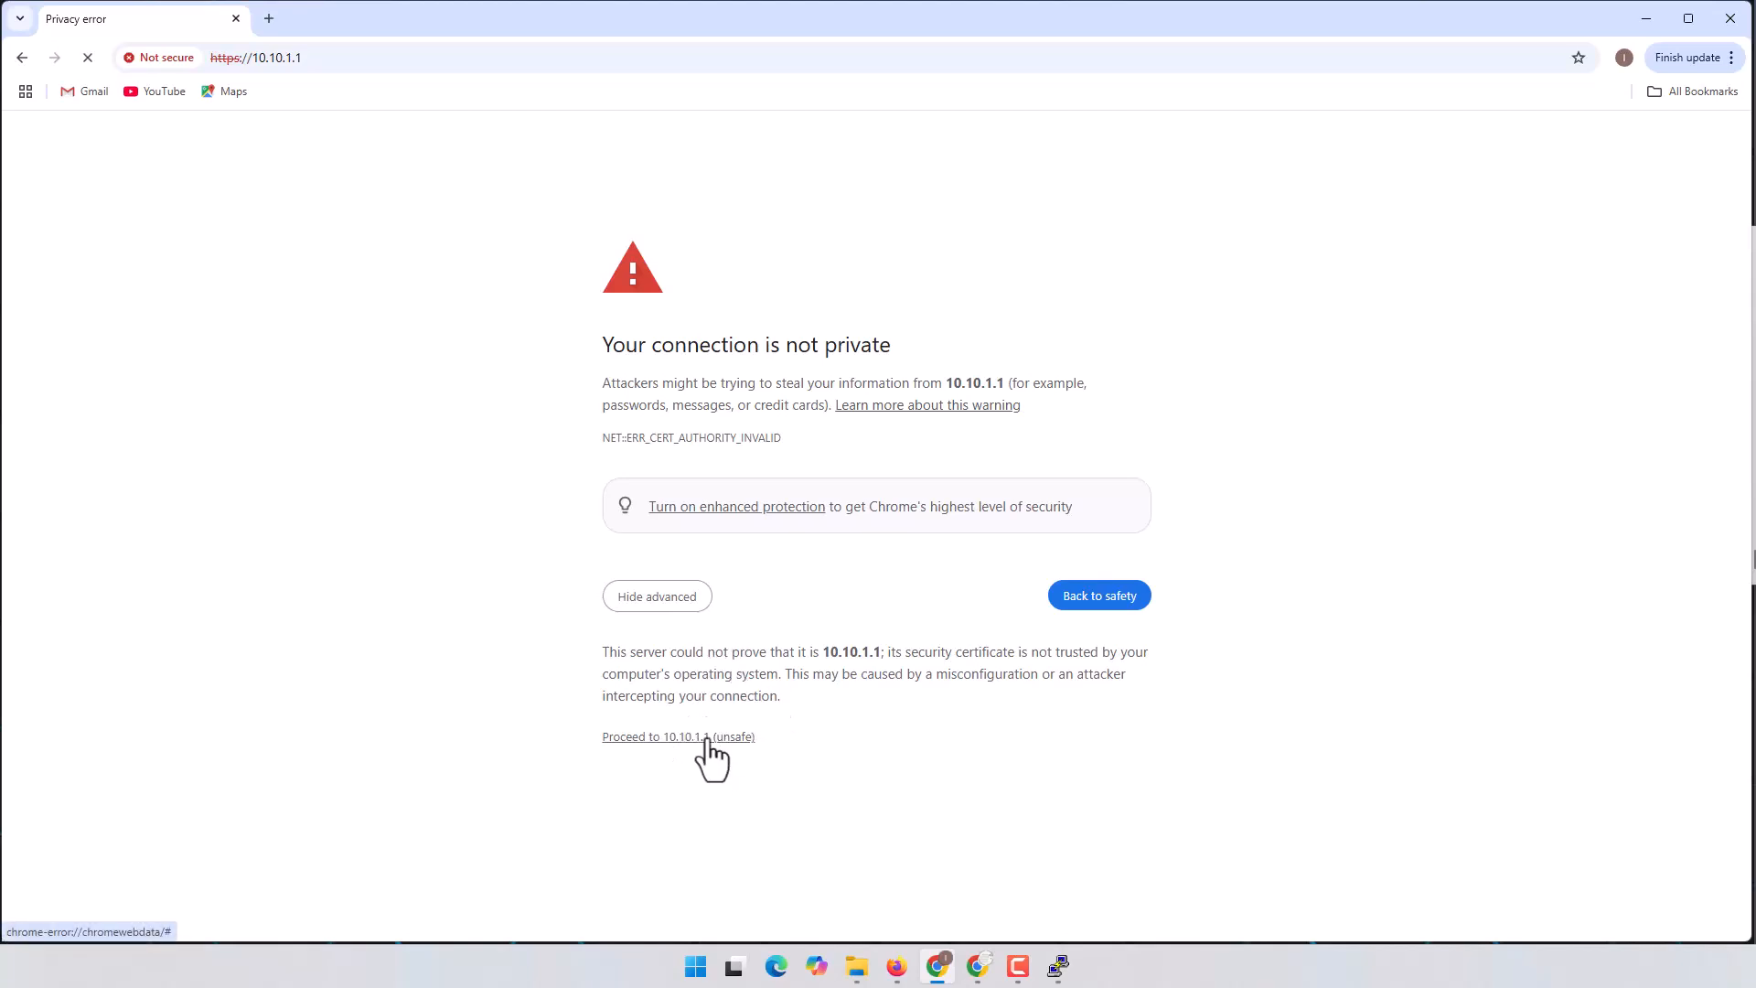
click(661, 607)
click(682, 738)
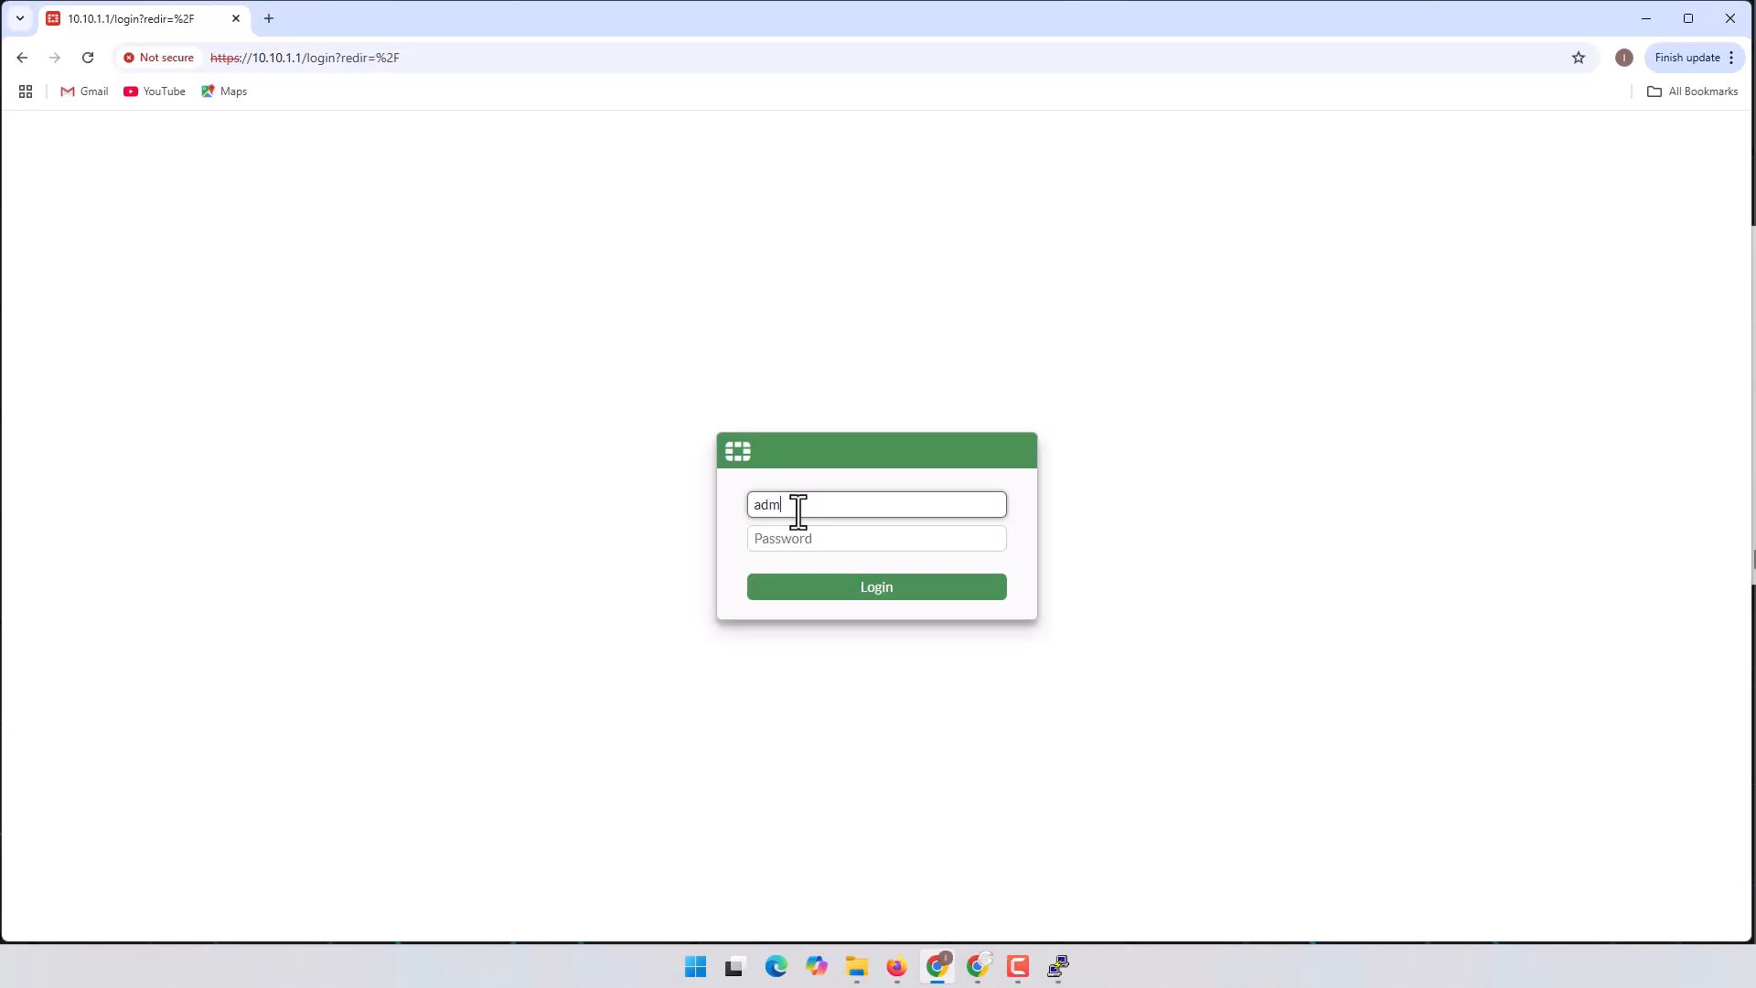
key(Tab)
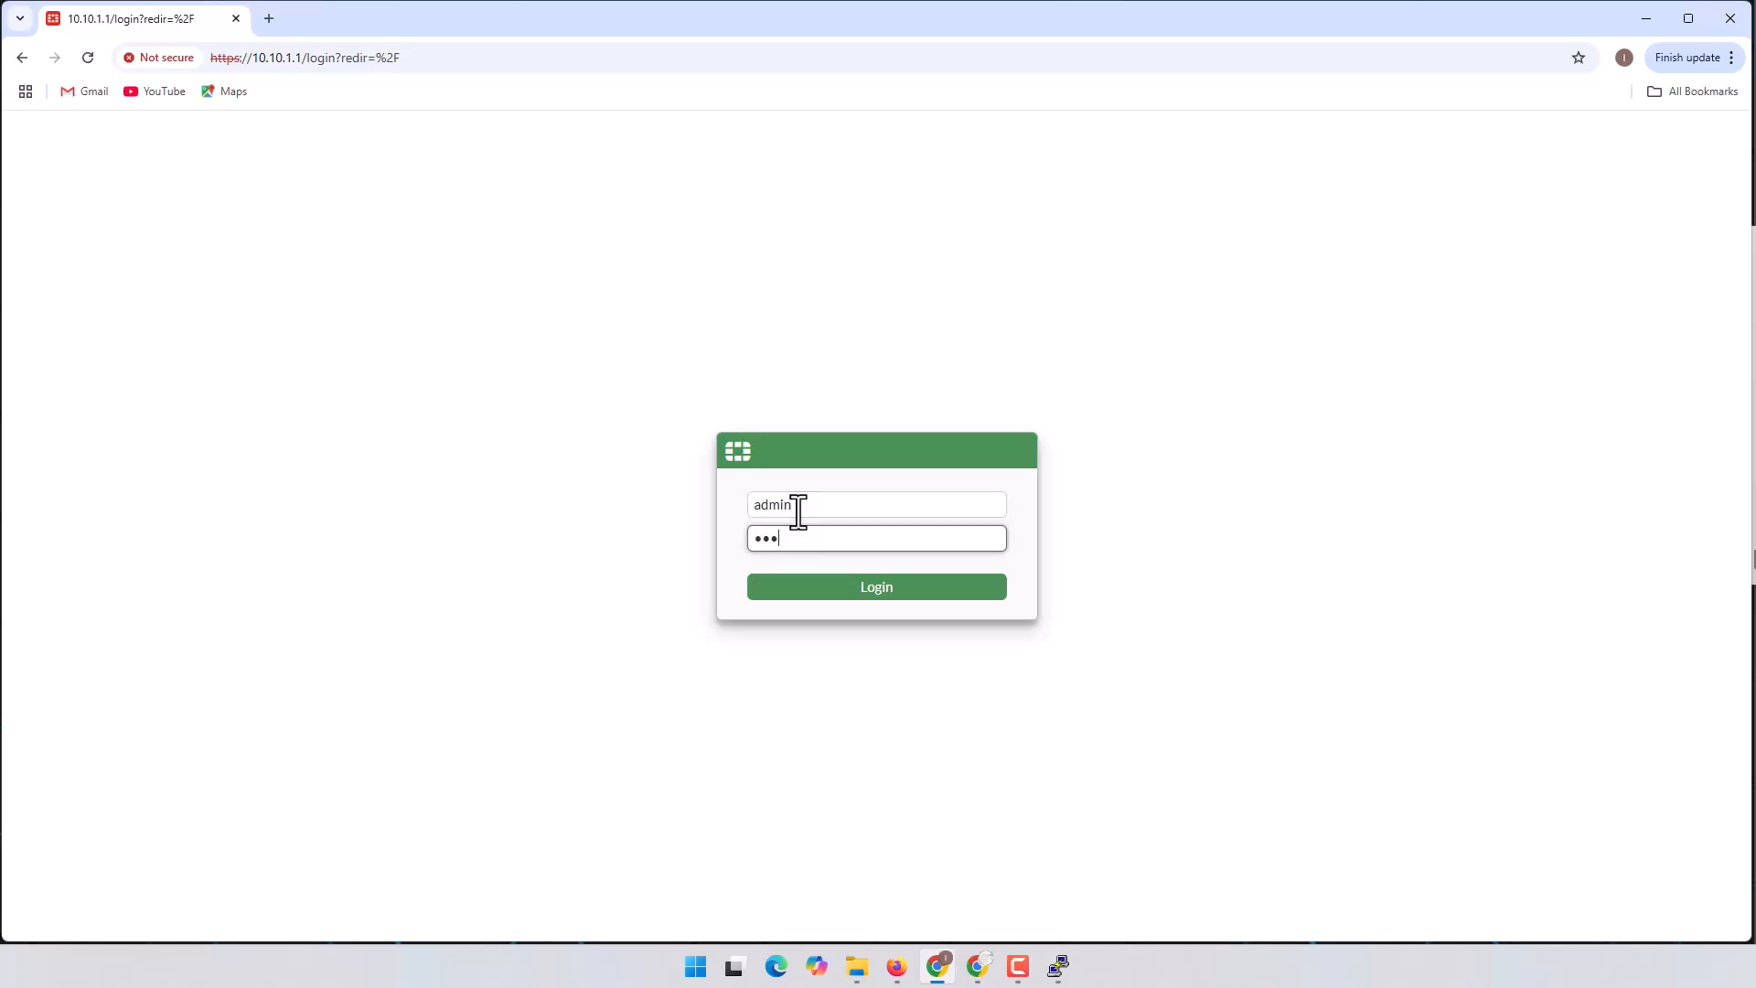
key(Return)
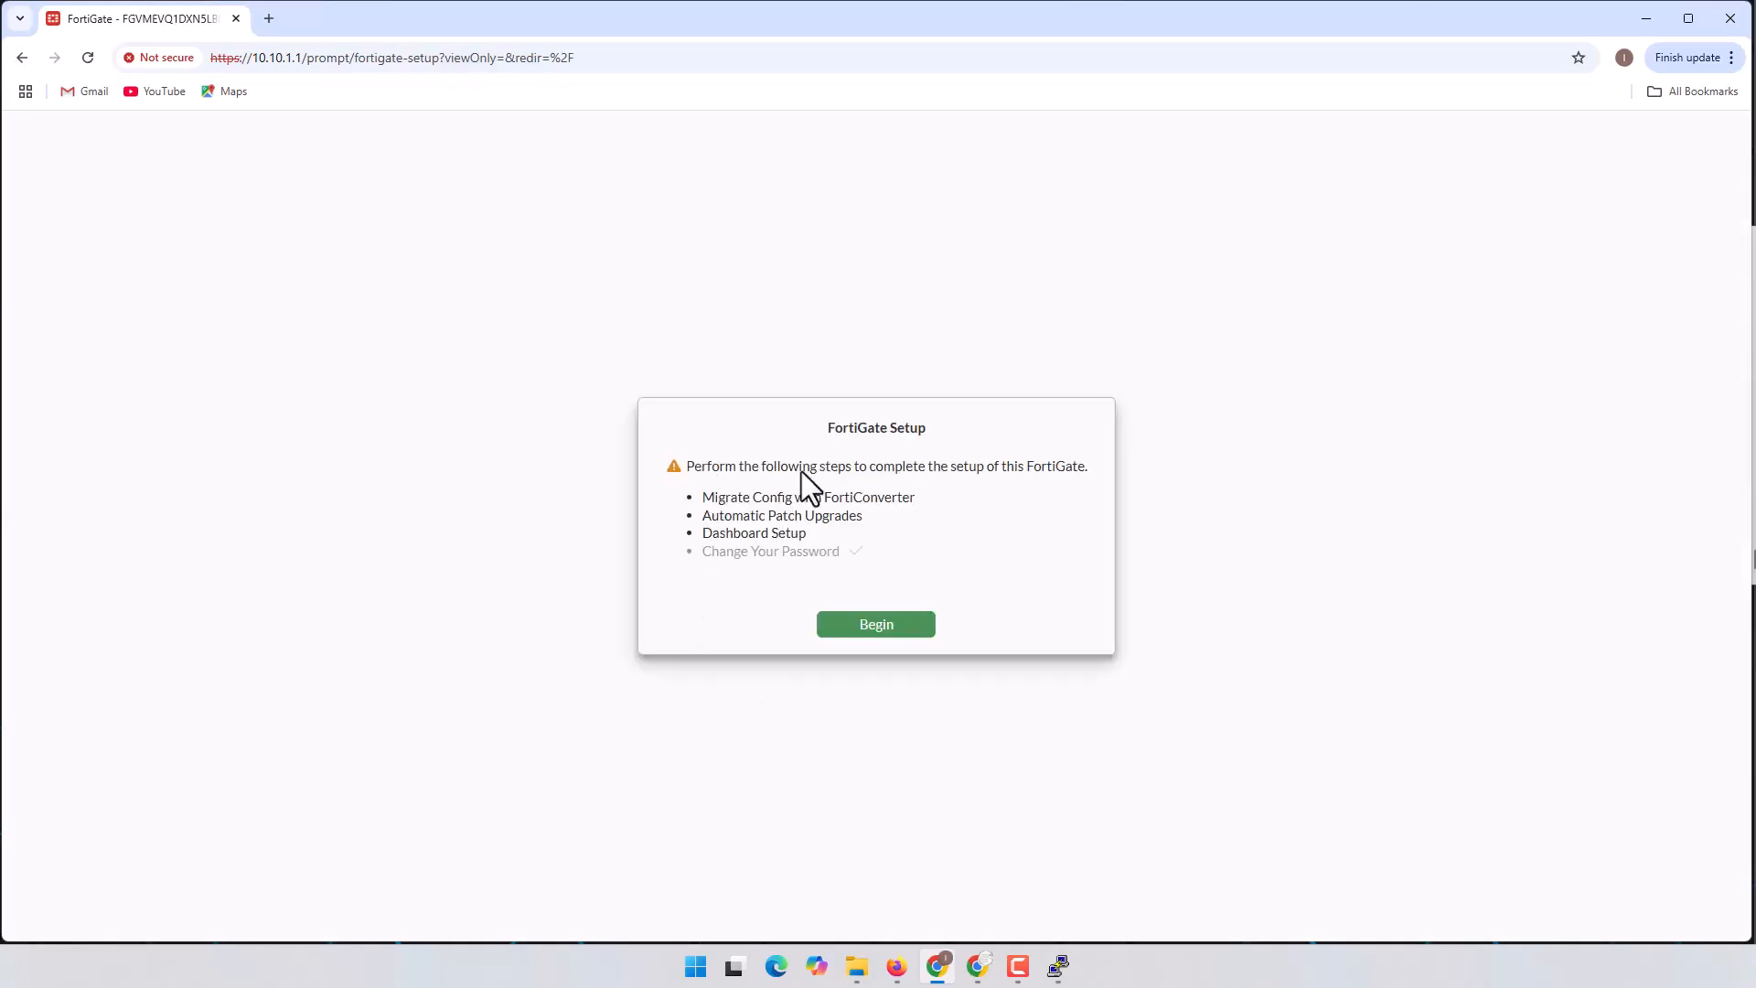
Step: Begin the FortiGate Setup checklist and postpone FortiConverter migration
drag(833, 430, 882, 429)
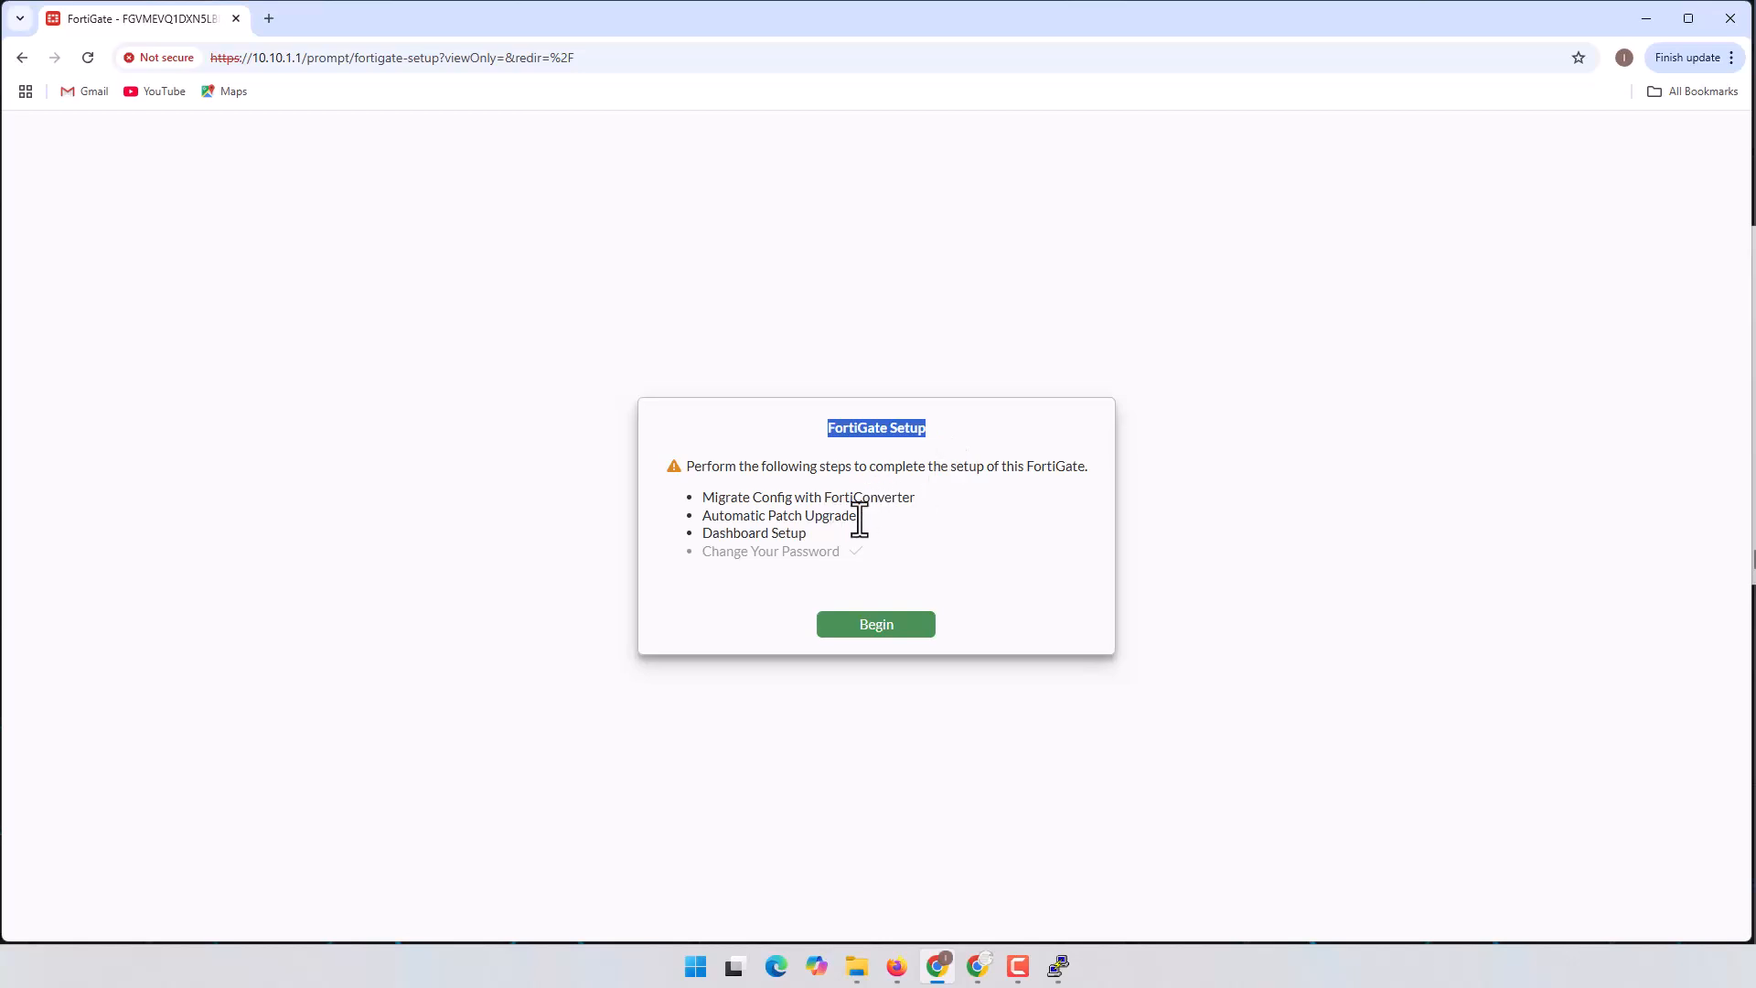
drag(719, 514, 846, 522)
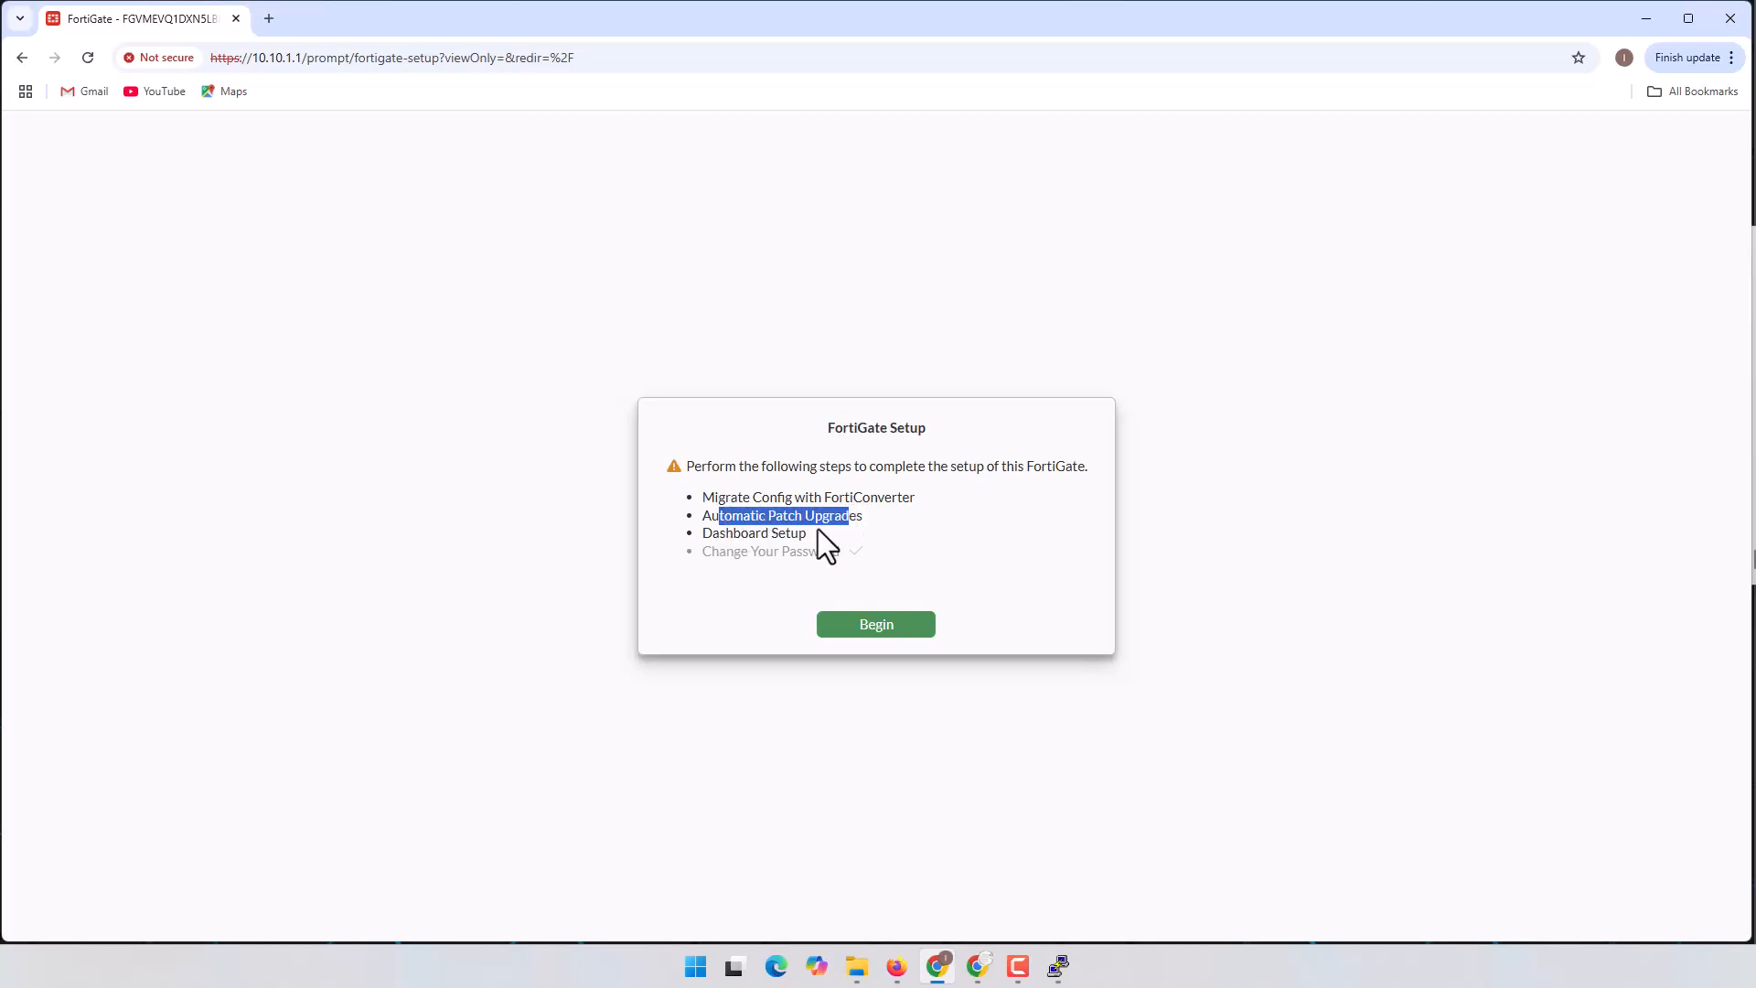
drag(689, 535, 841, 556)
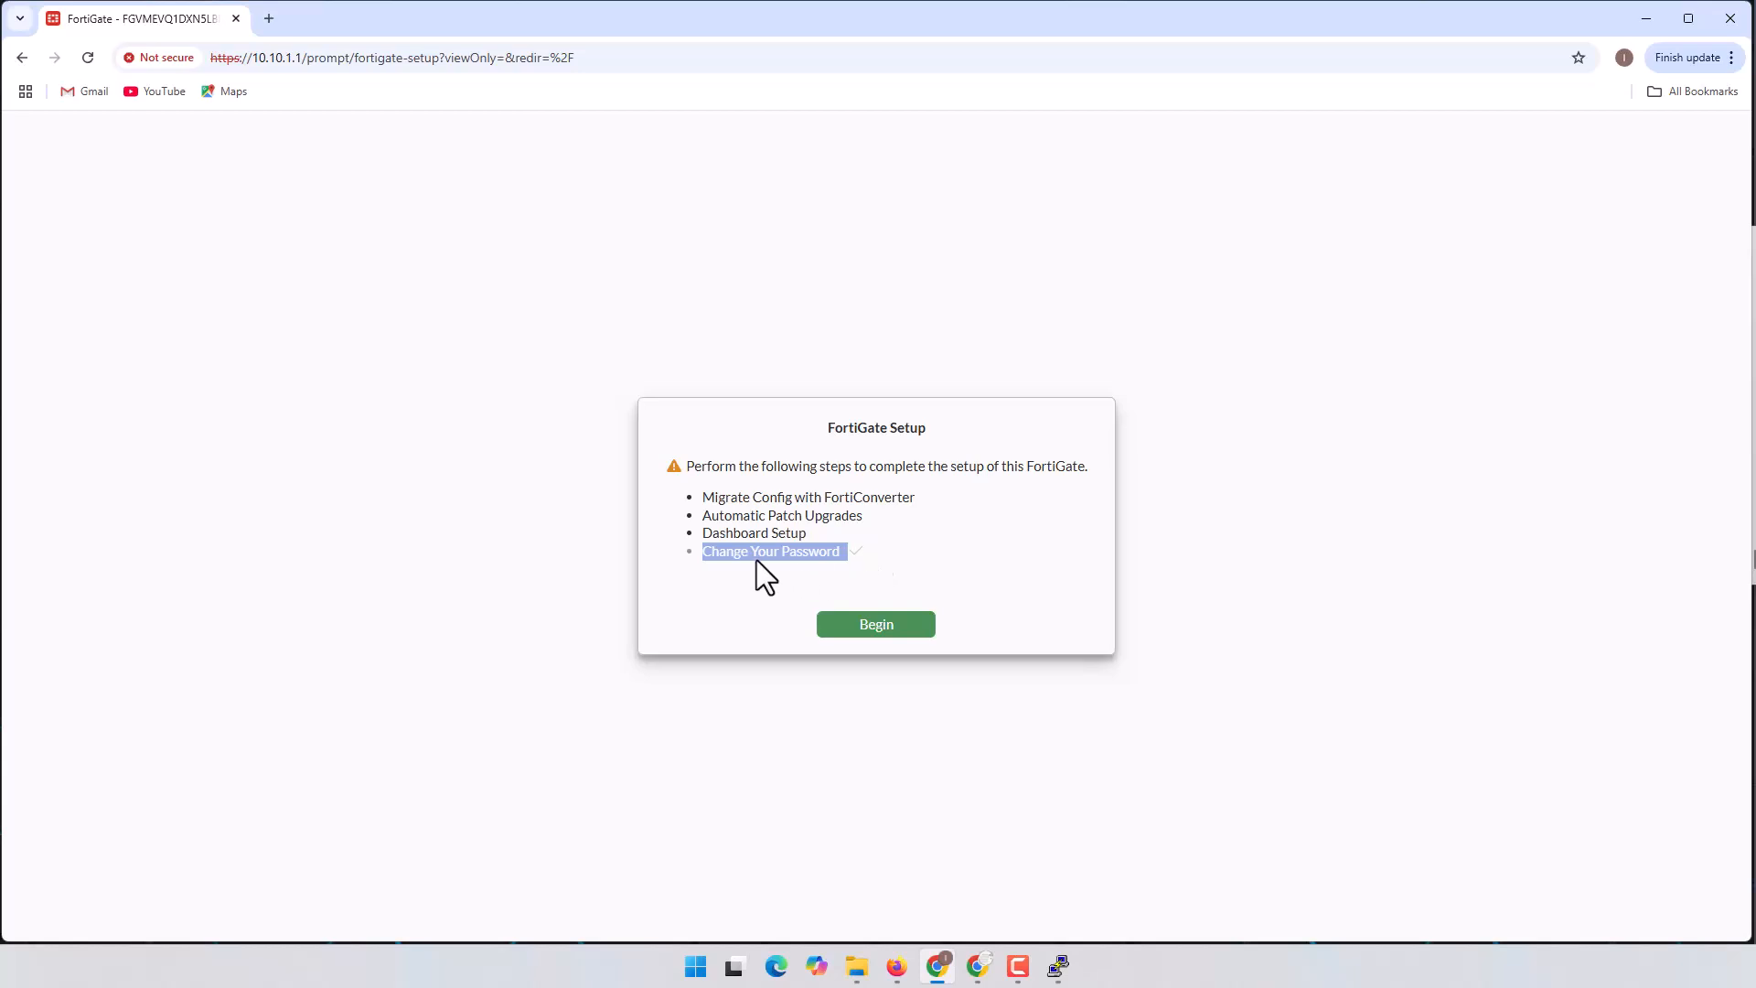
click(885, 625)
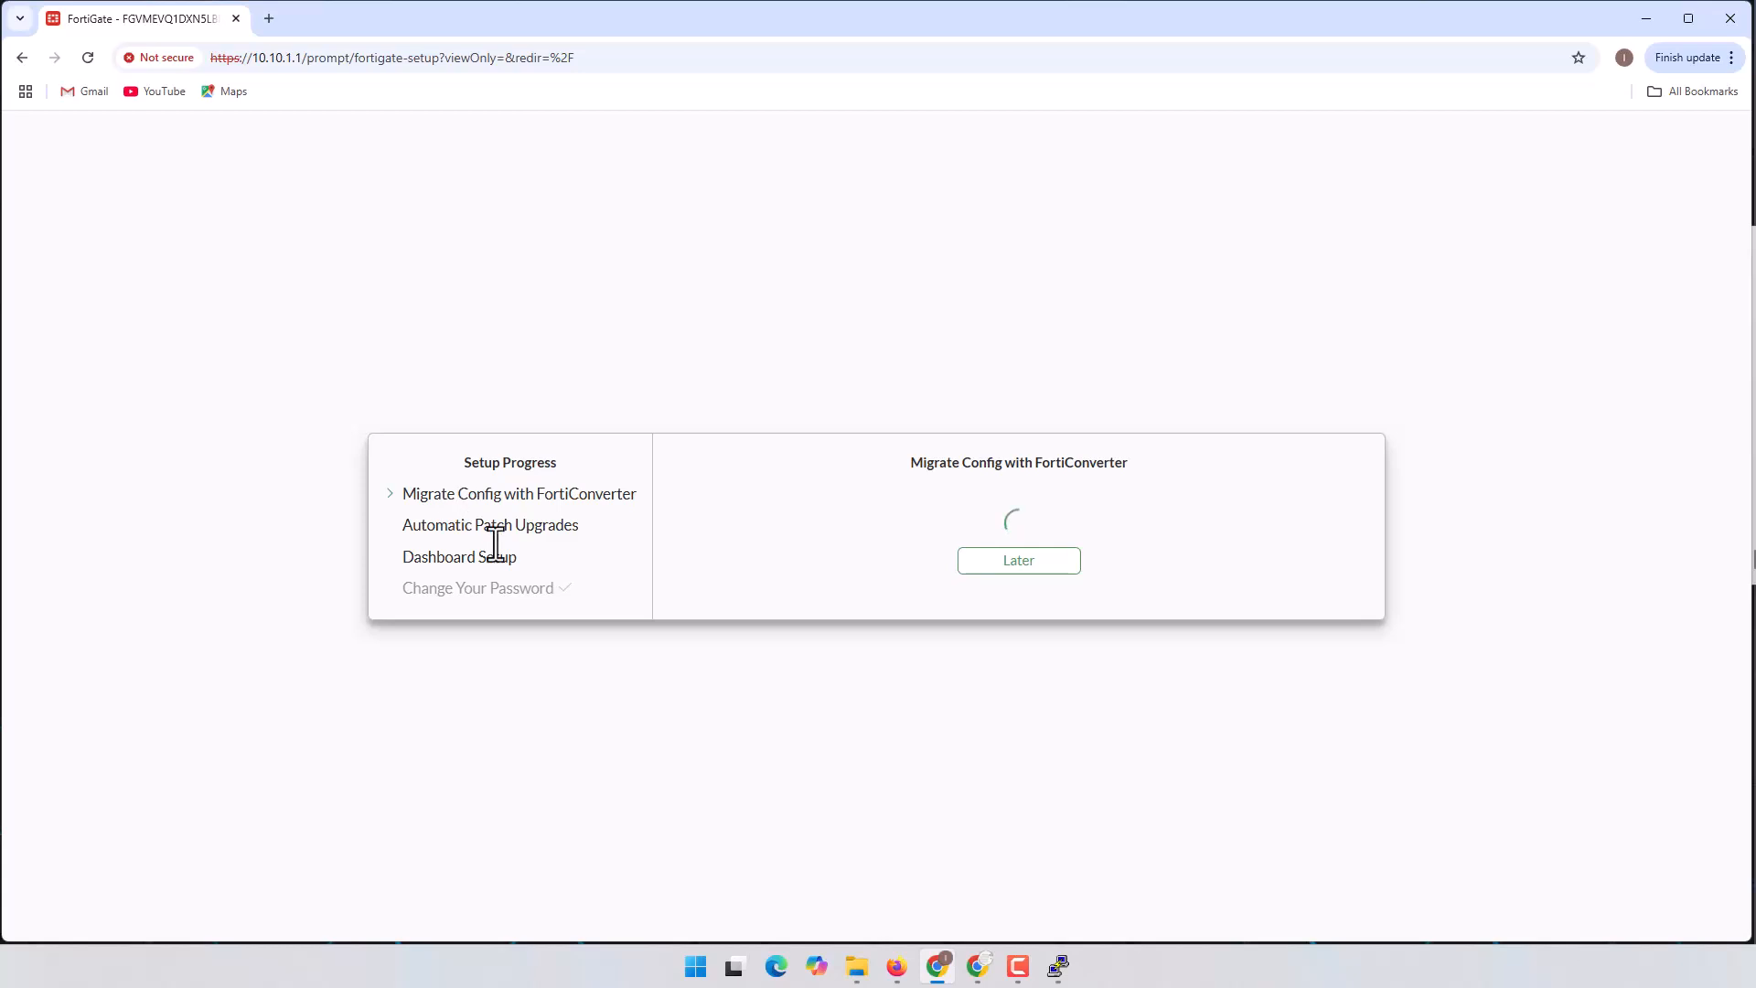
click(1007, 561)
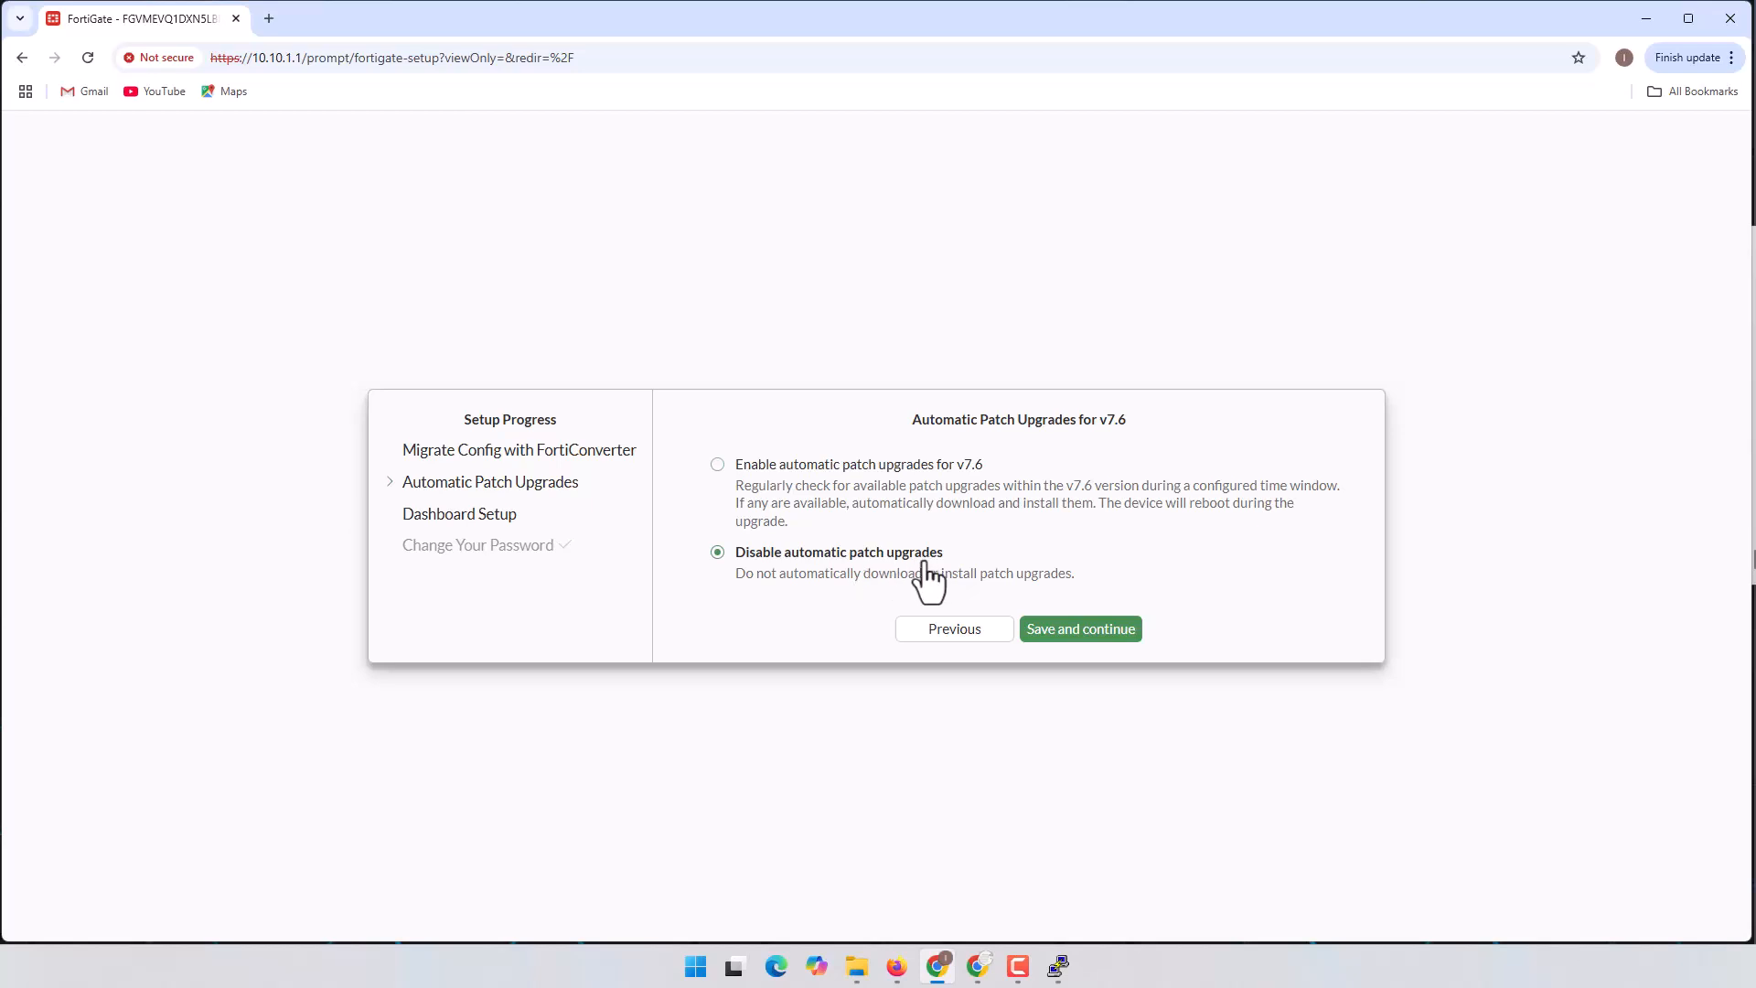
Step: Disable automatic patch upgrades and acknowledge the warning
click(1079, 634)
click(831, 570)
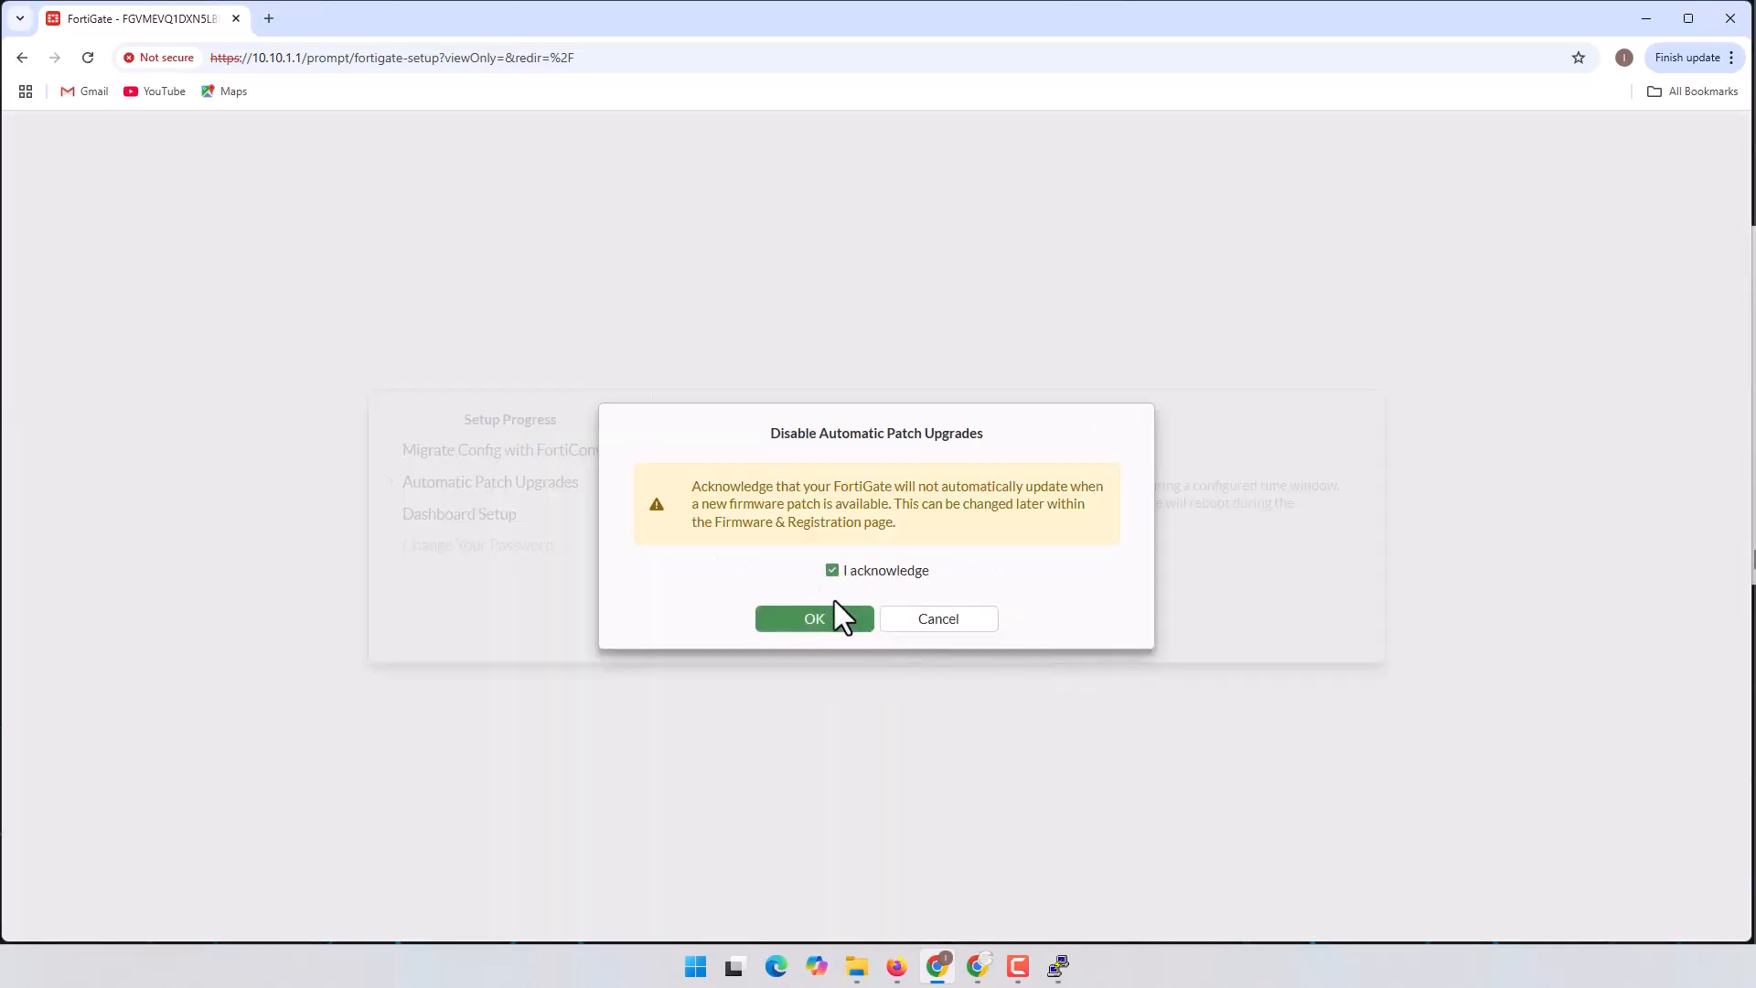
click(828, 622)
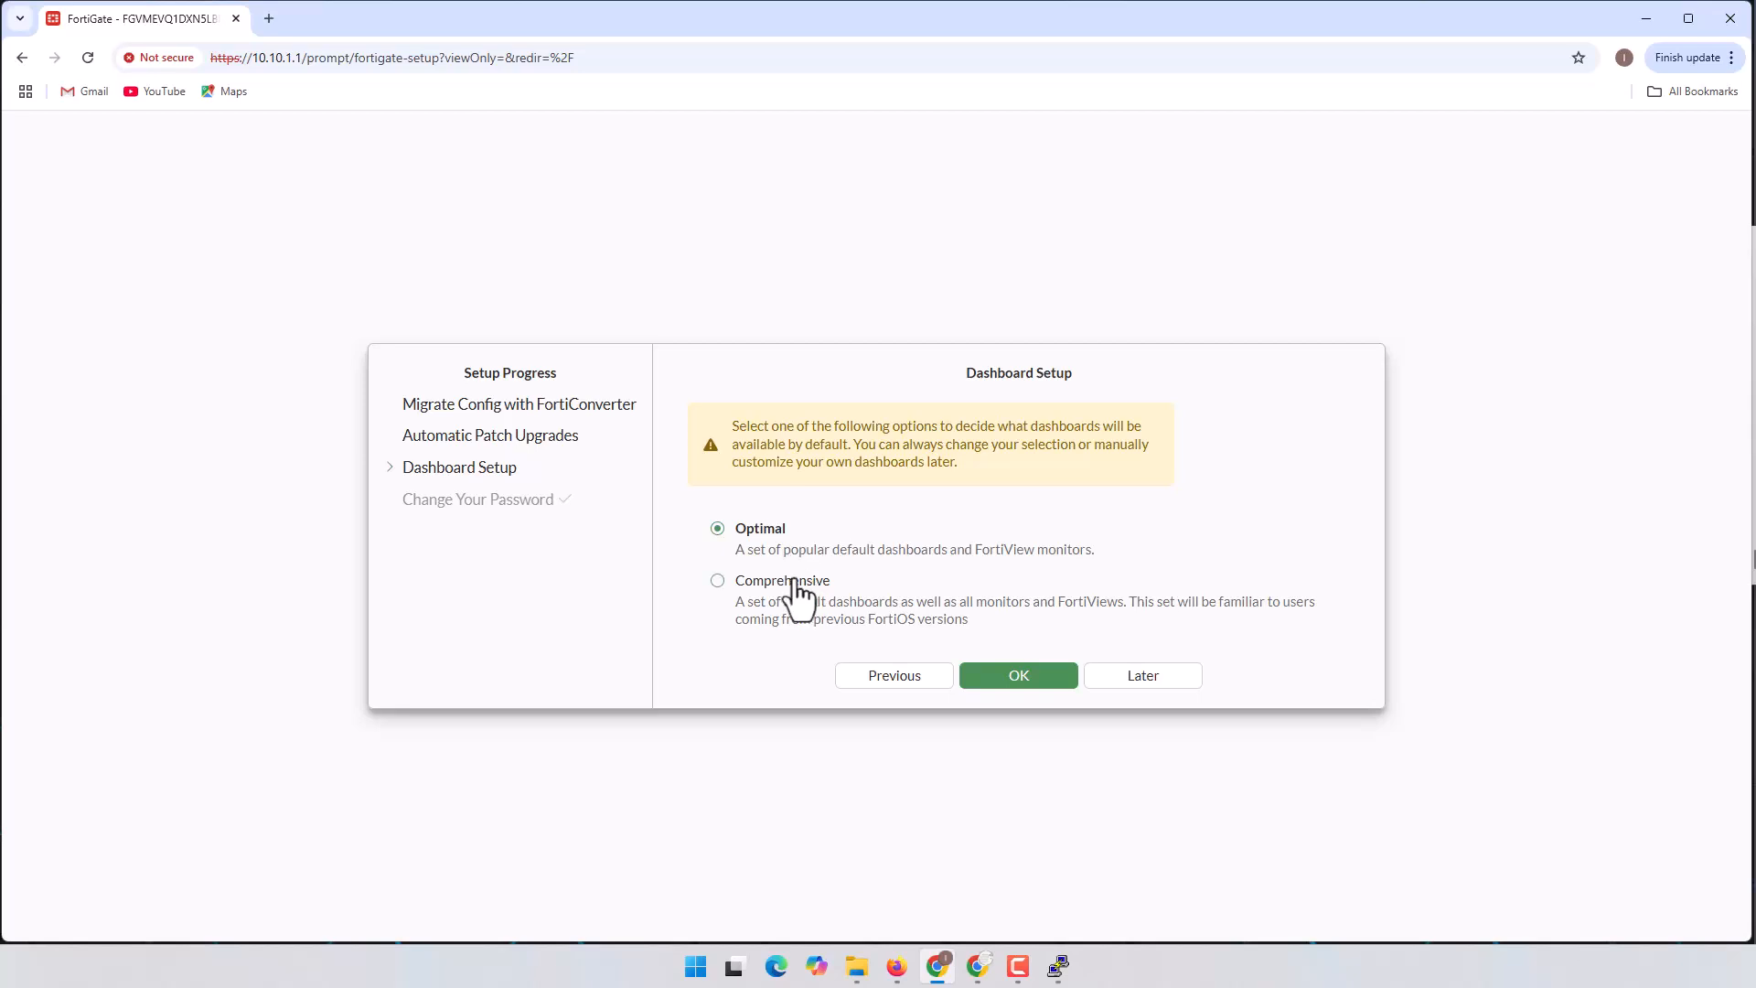
Step: Keep the Optimal dashboard set and choose Don't show again for the what's-new notice
drag(964, 373, 1061, 373)
click(767, 549)
click(1018, 681)
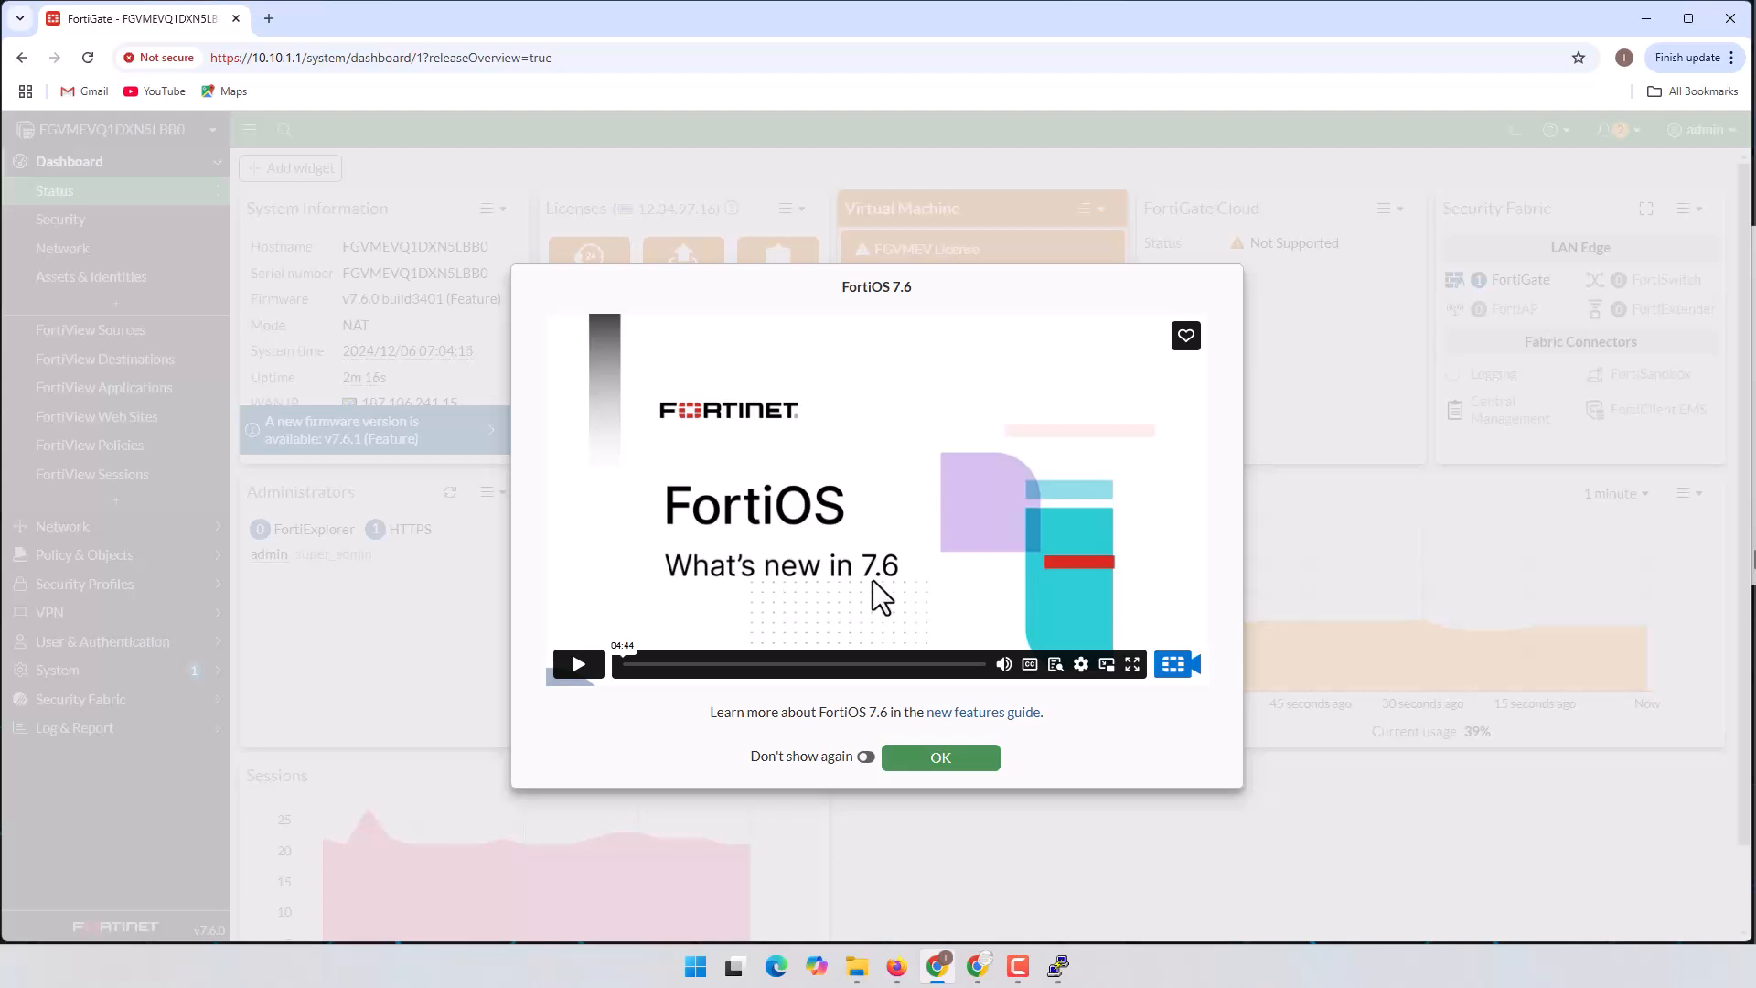
click(864, 758)
Step: Close the FortiOS 7.6 what's-new dialog and look over the Status dashboard widgets
click(963, 763)
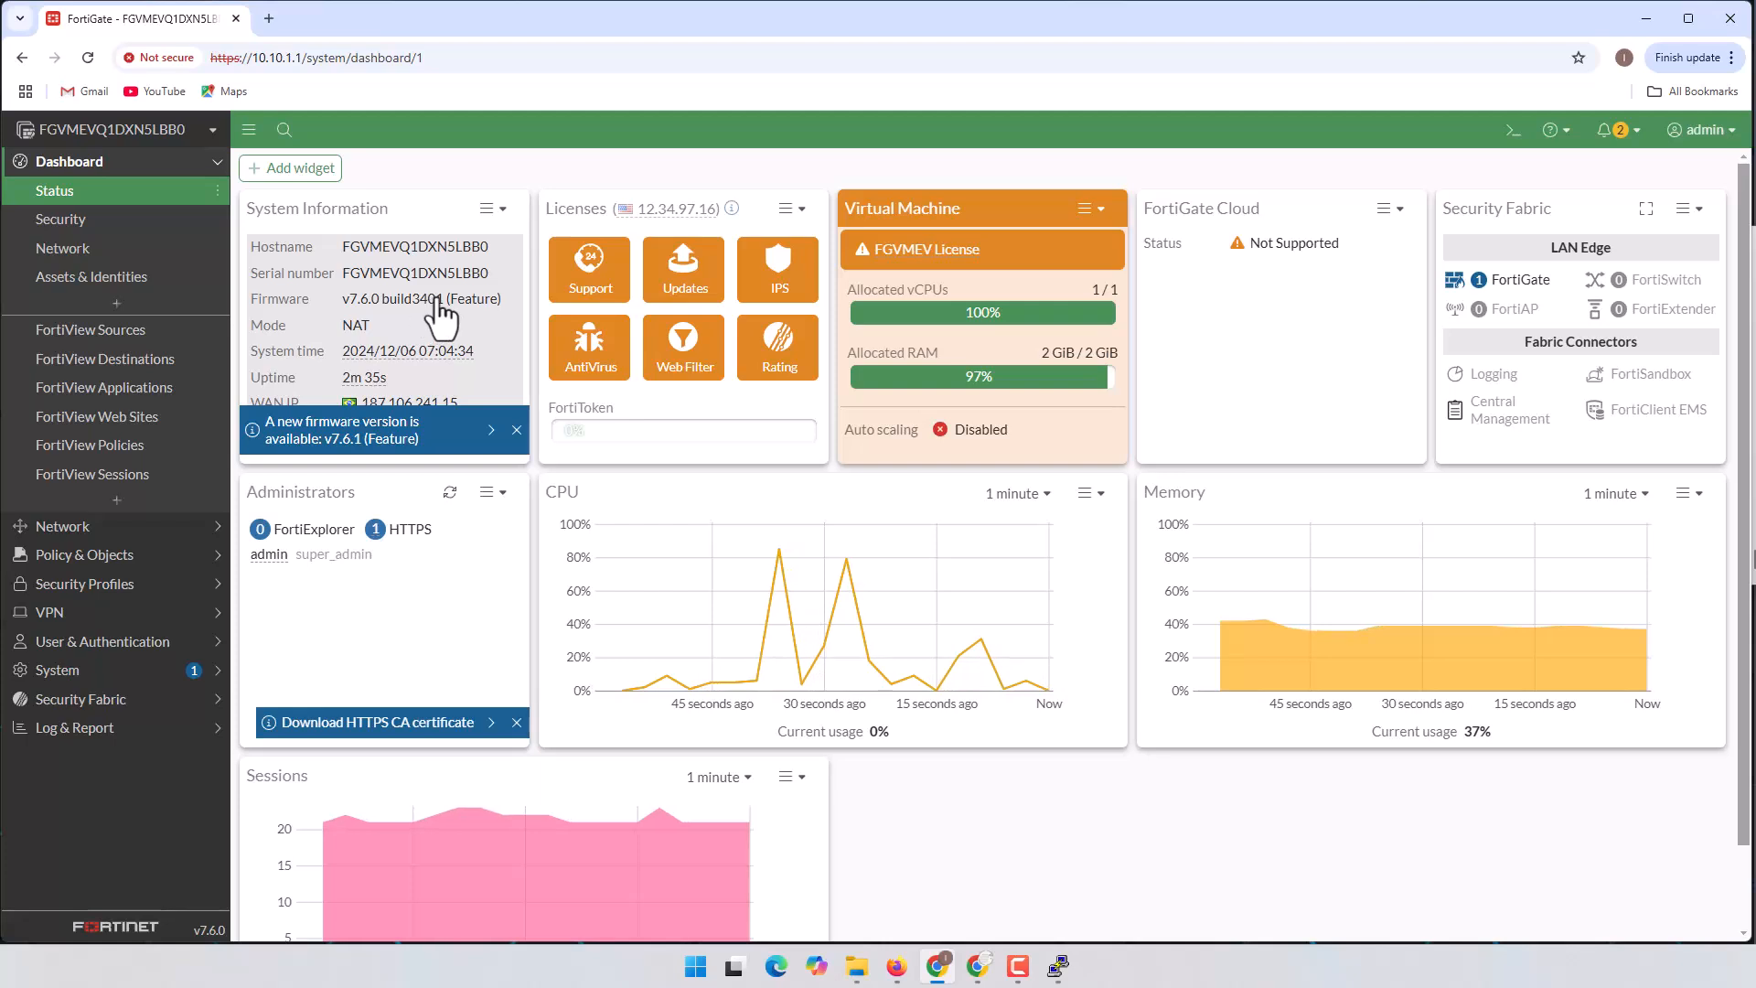
scroll(417, 316, down, 1)
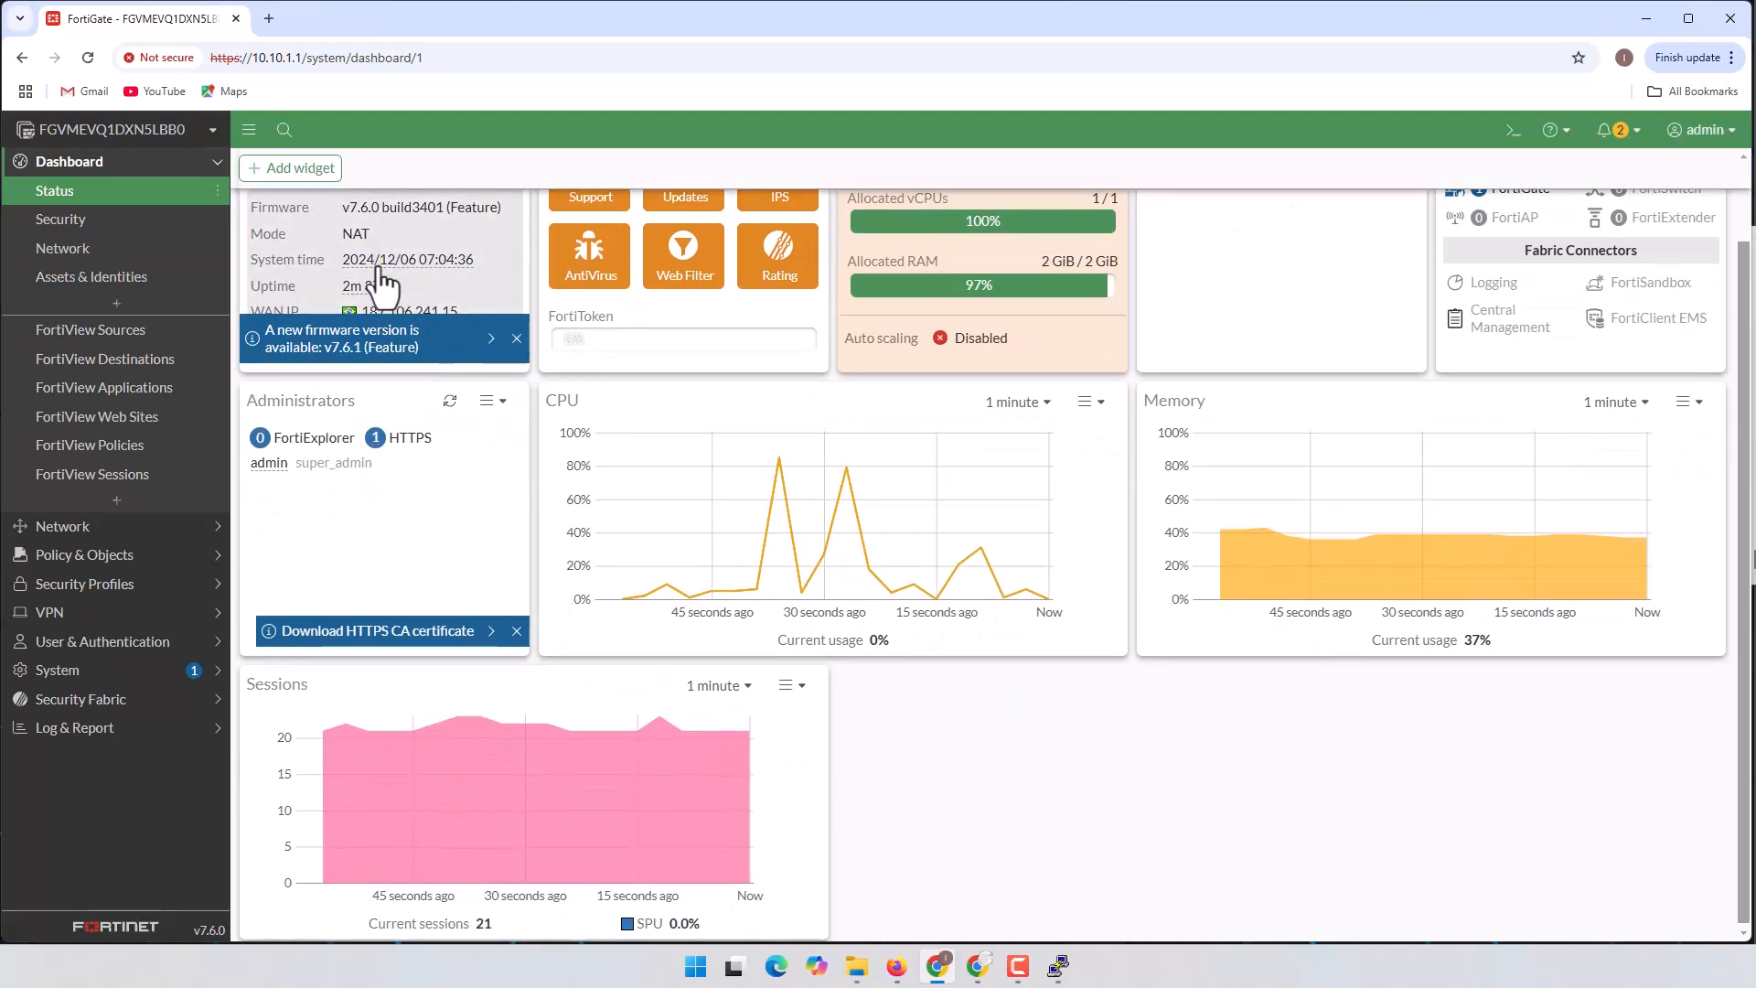
scroll(408, 315, up, 1)
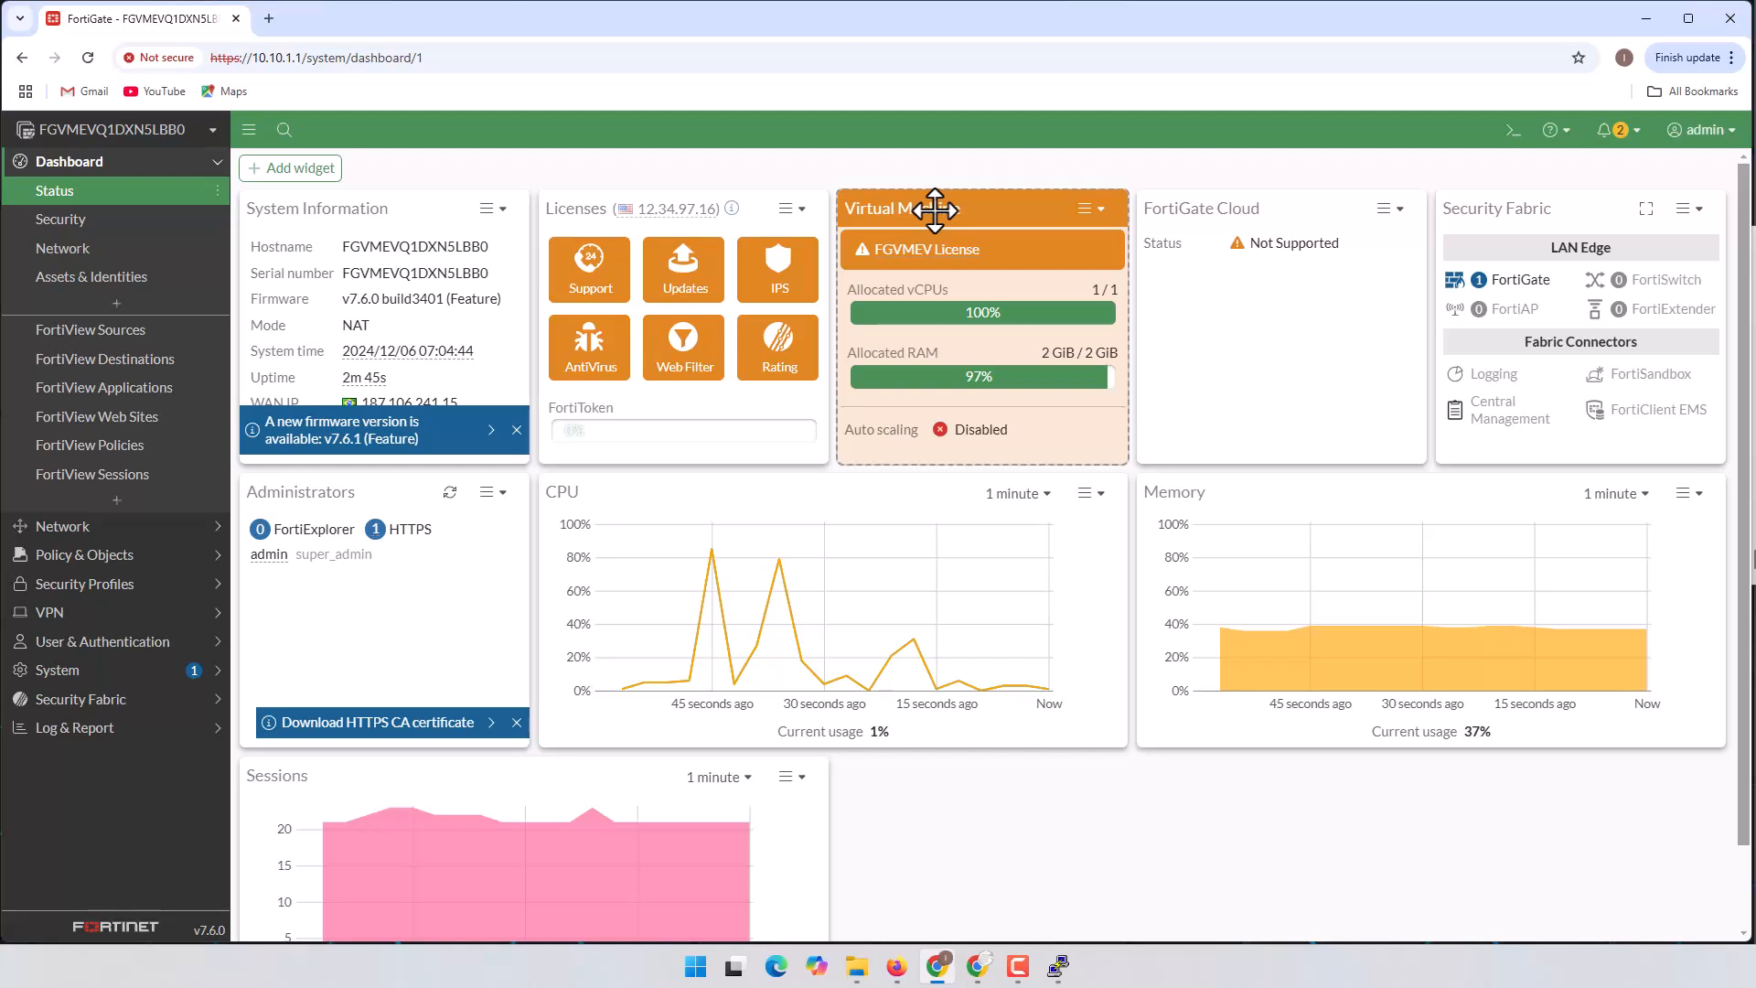
mouse_move(940, 269)
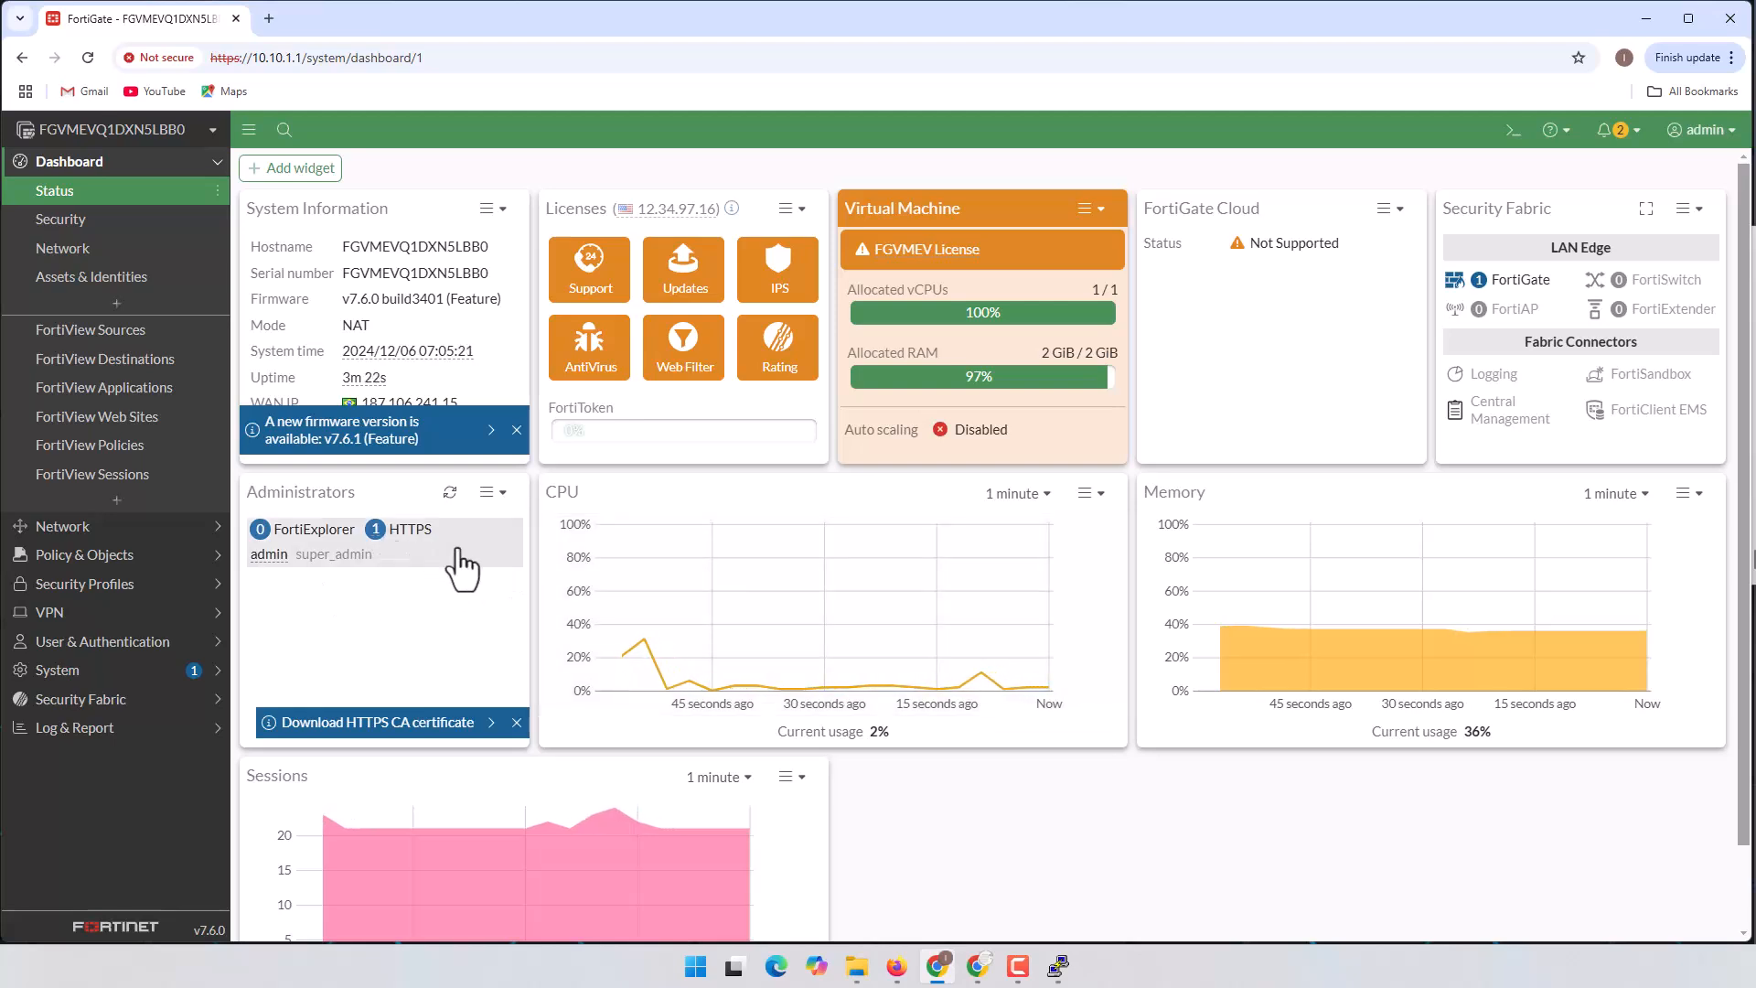
scroll(459, 578, down, 1)
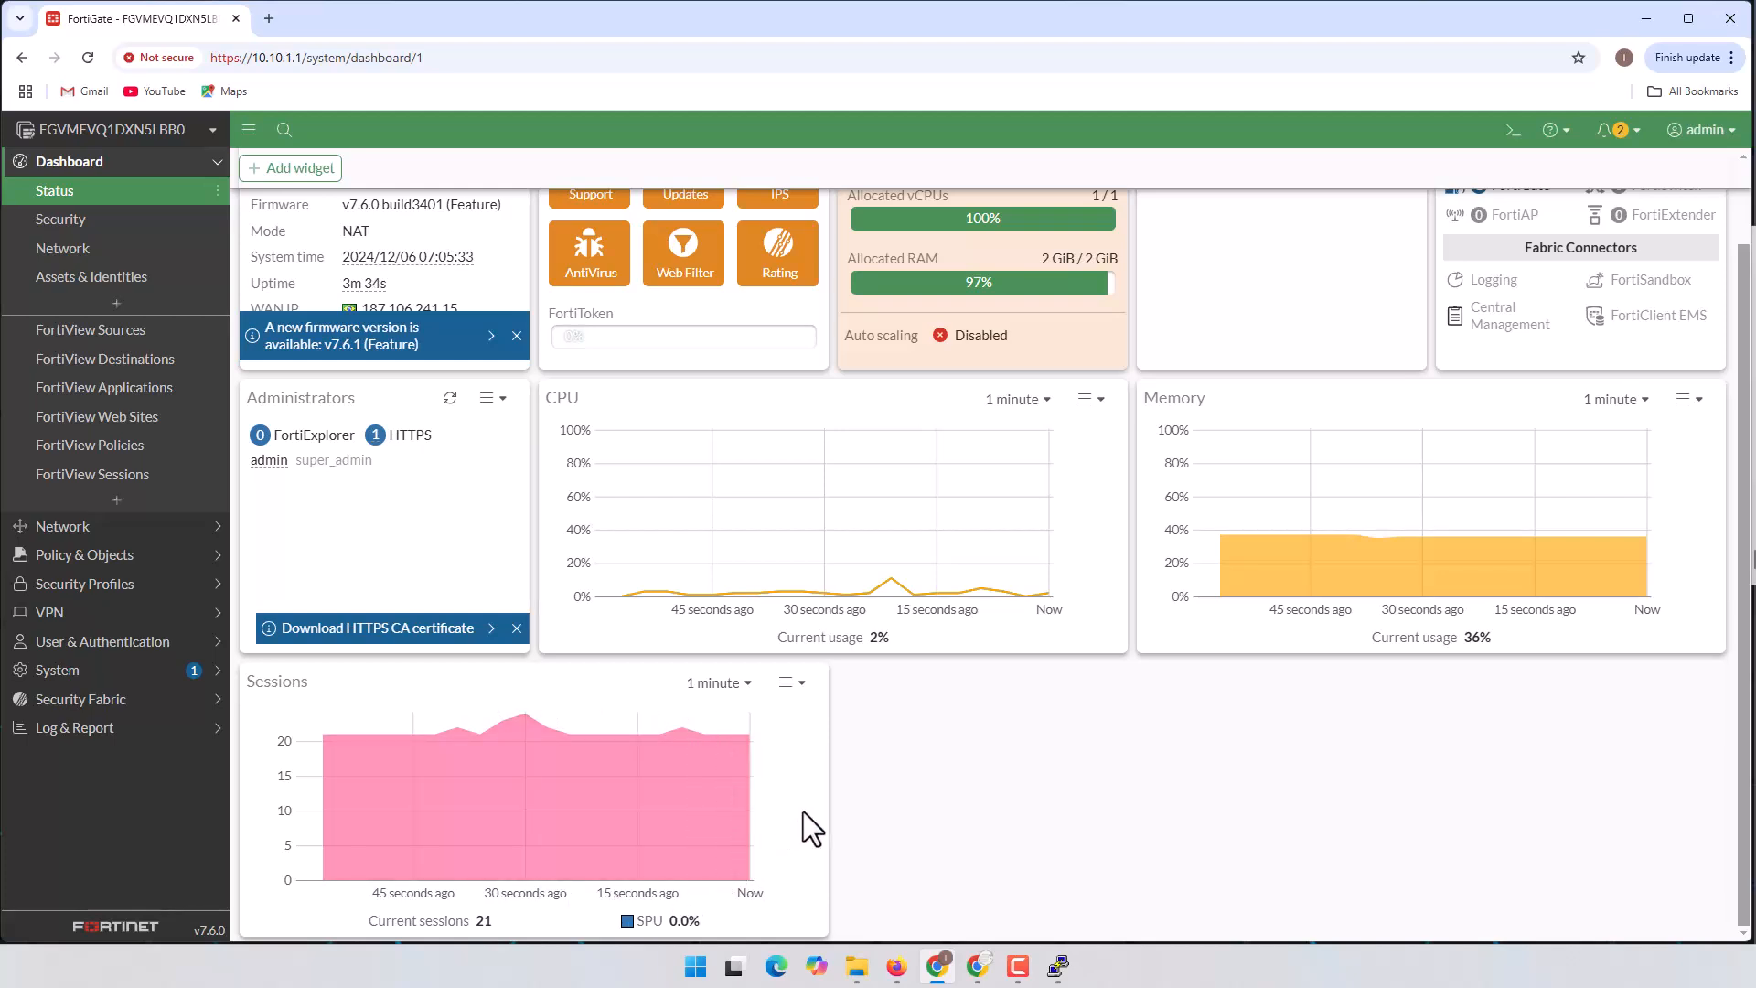
scroll(673, 798, up, 1)
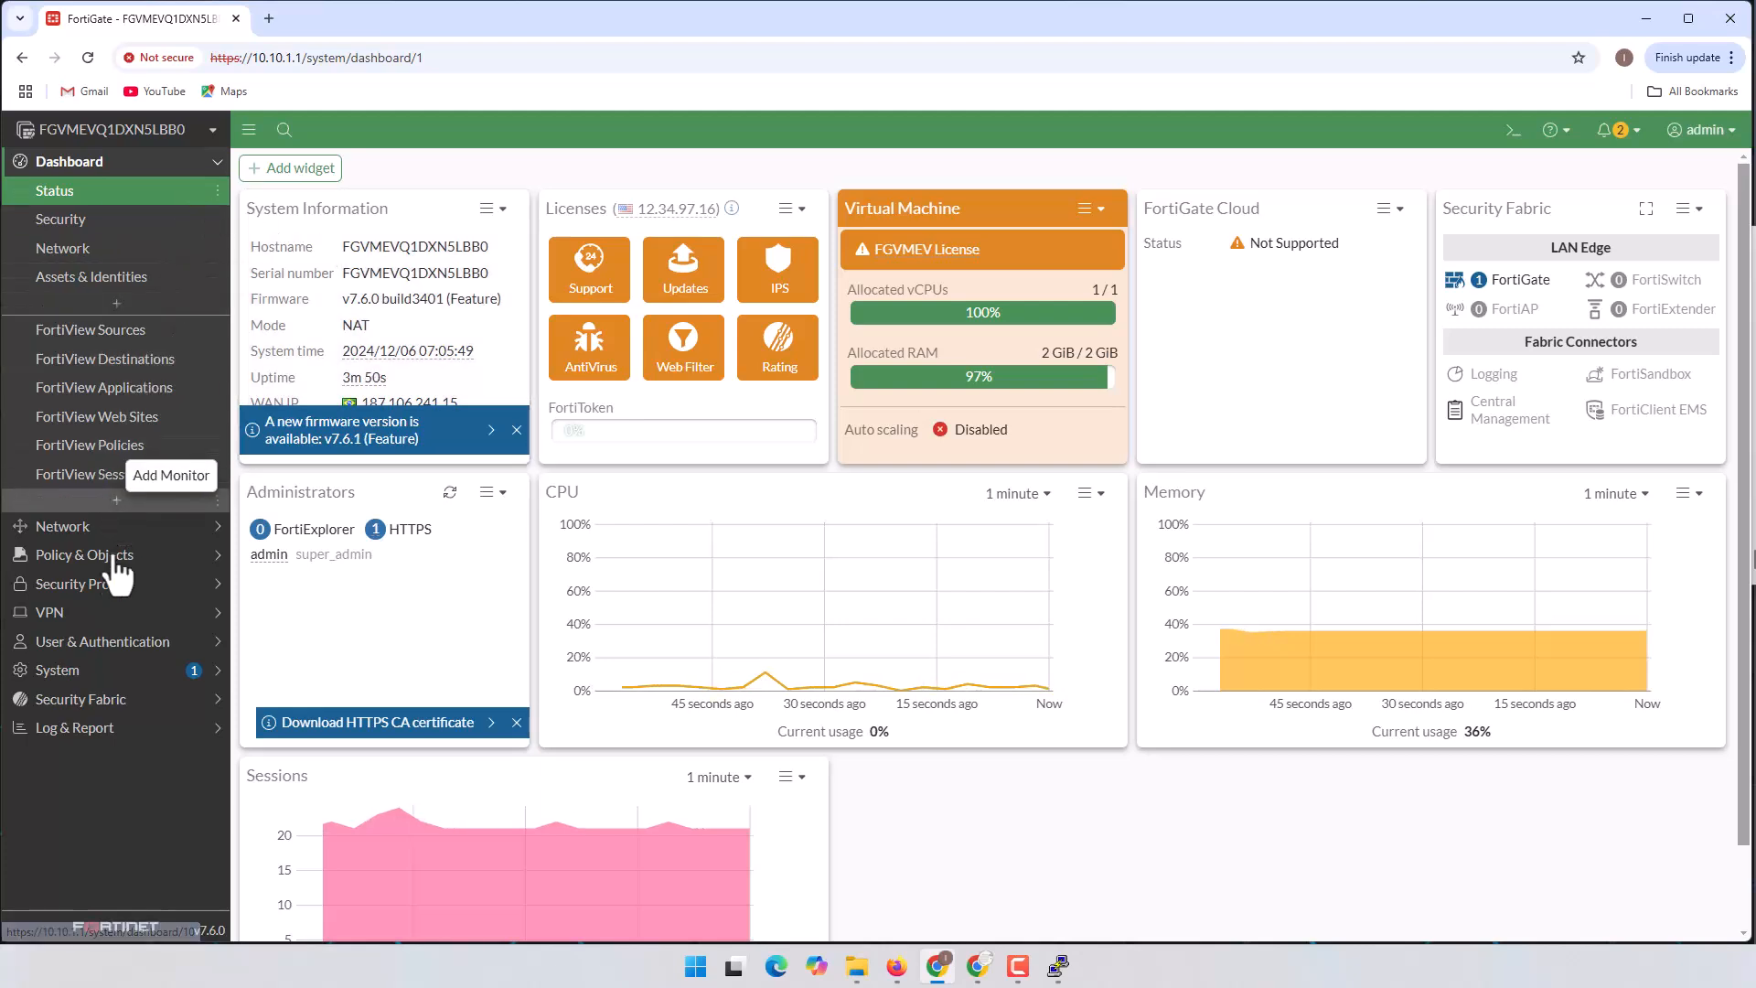
Step: In System > Settings, change the host name to FortiGate-S1
click(66, 670)
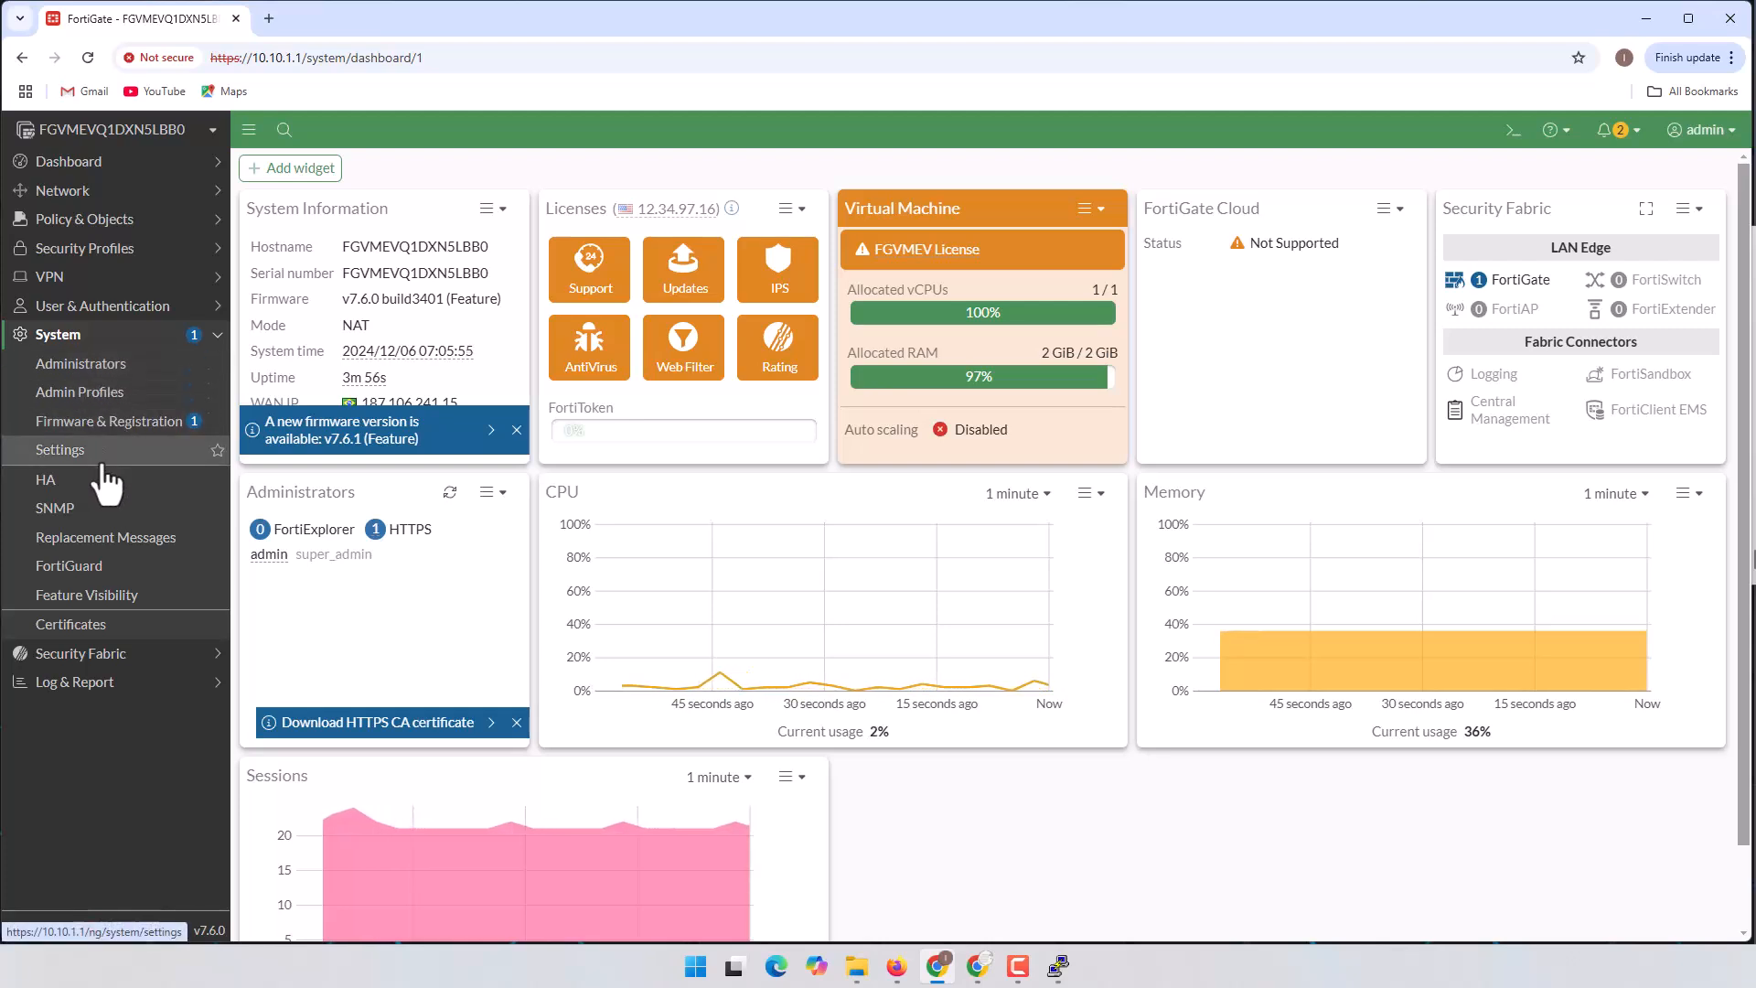
click(78, 455)
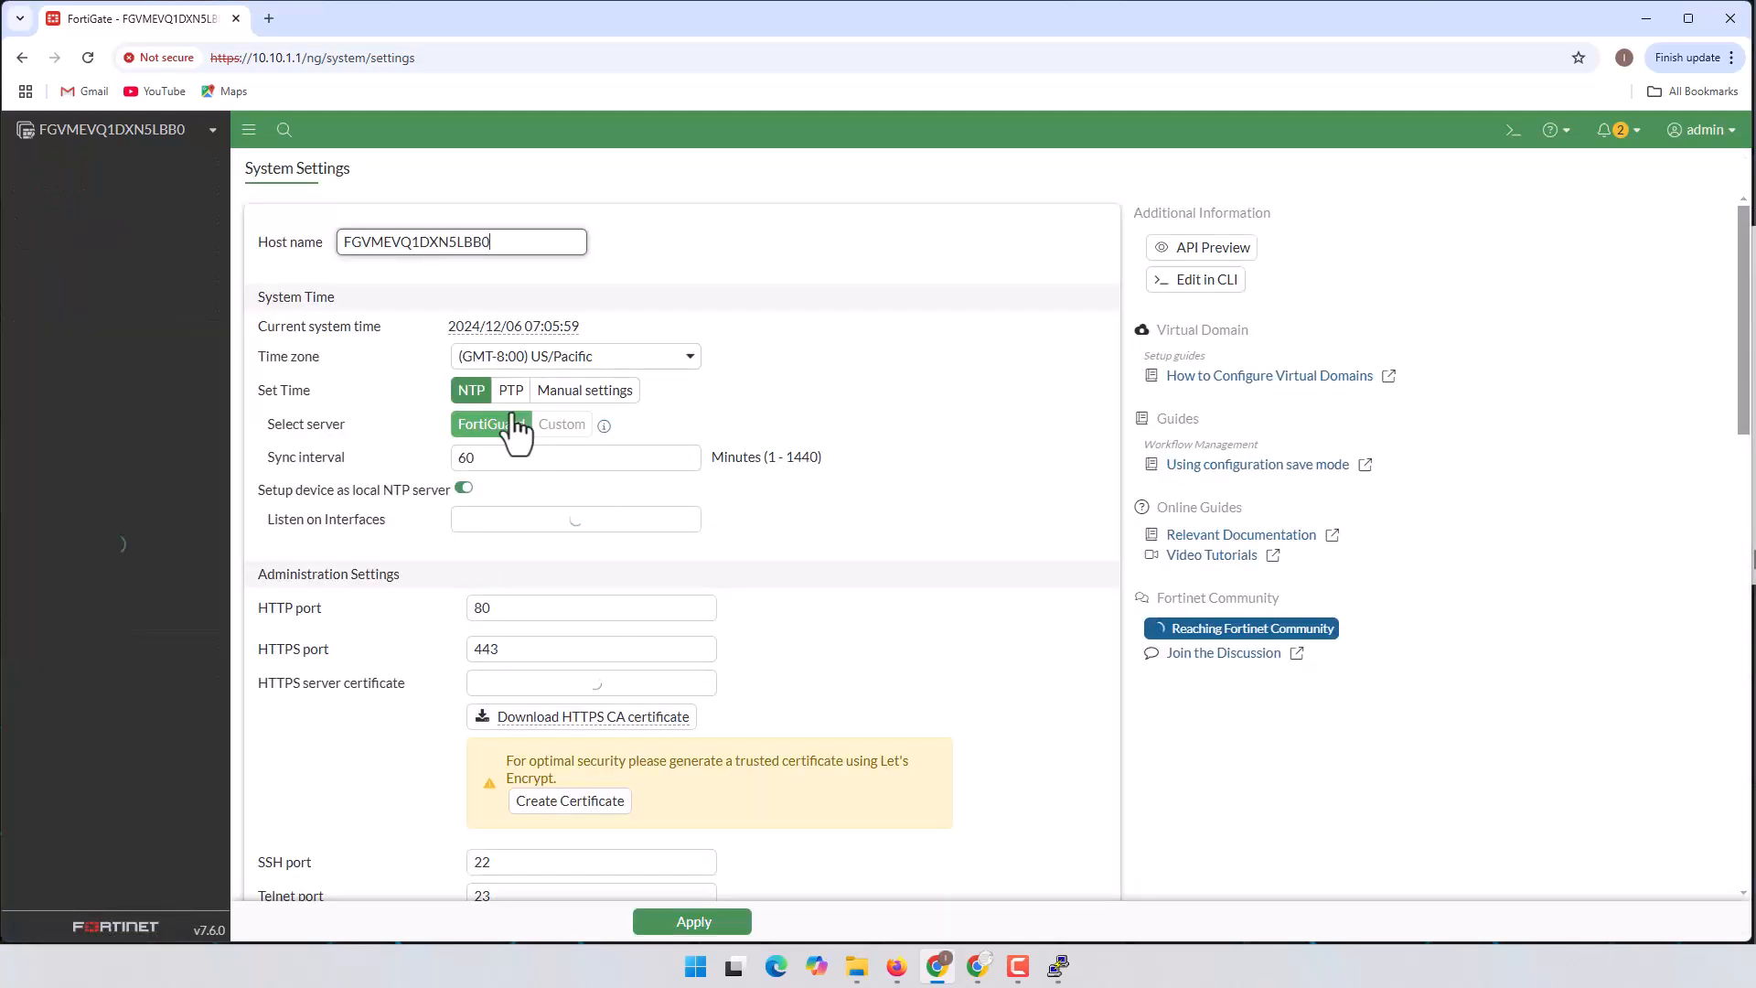
drag(514, 243, 333, 244)
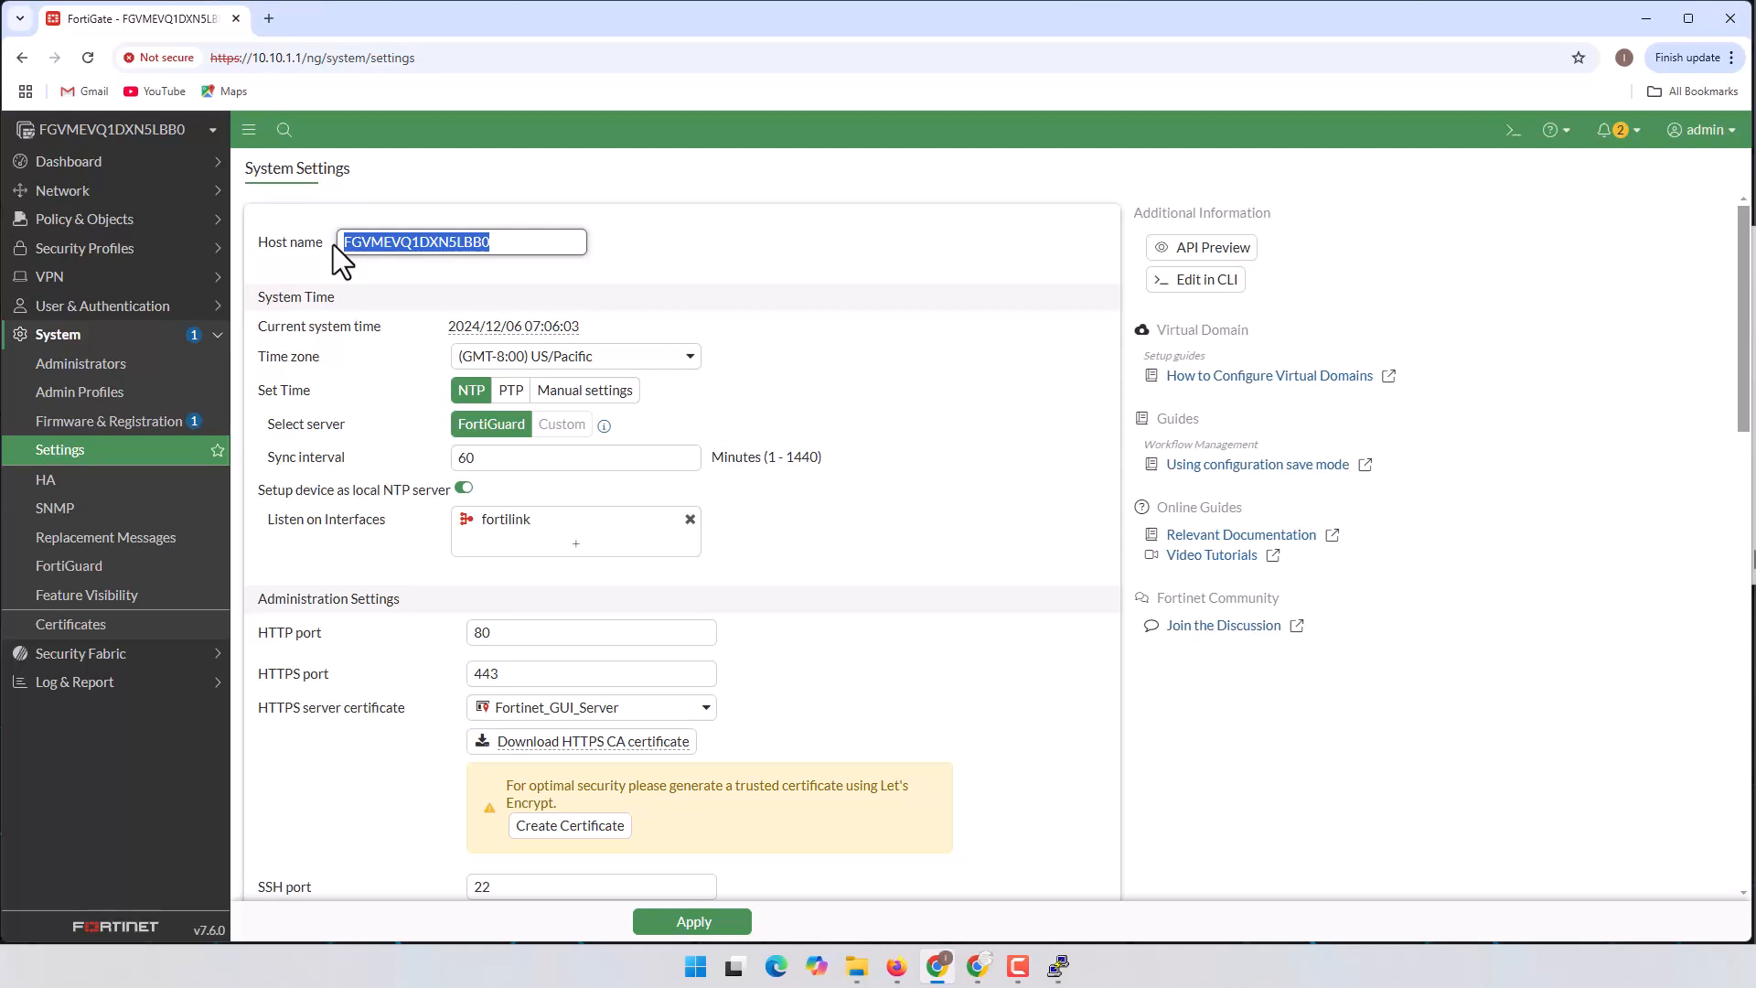
text(For)
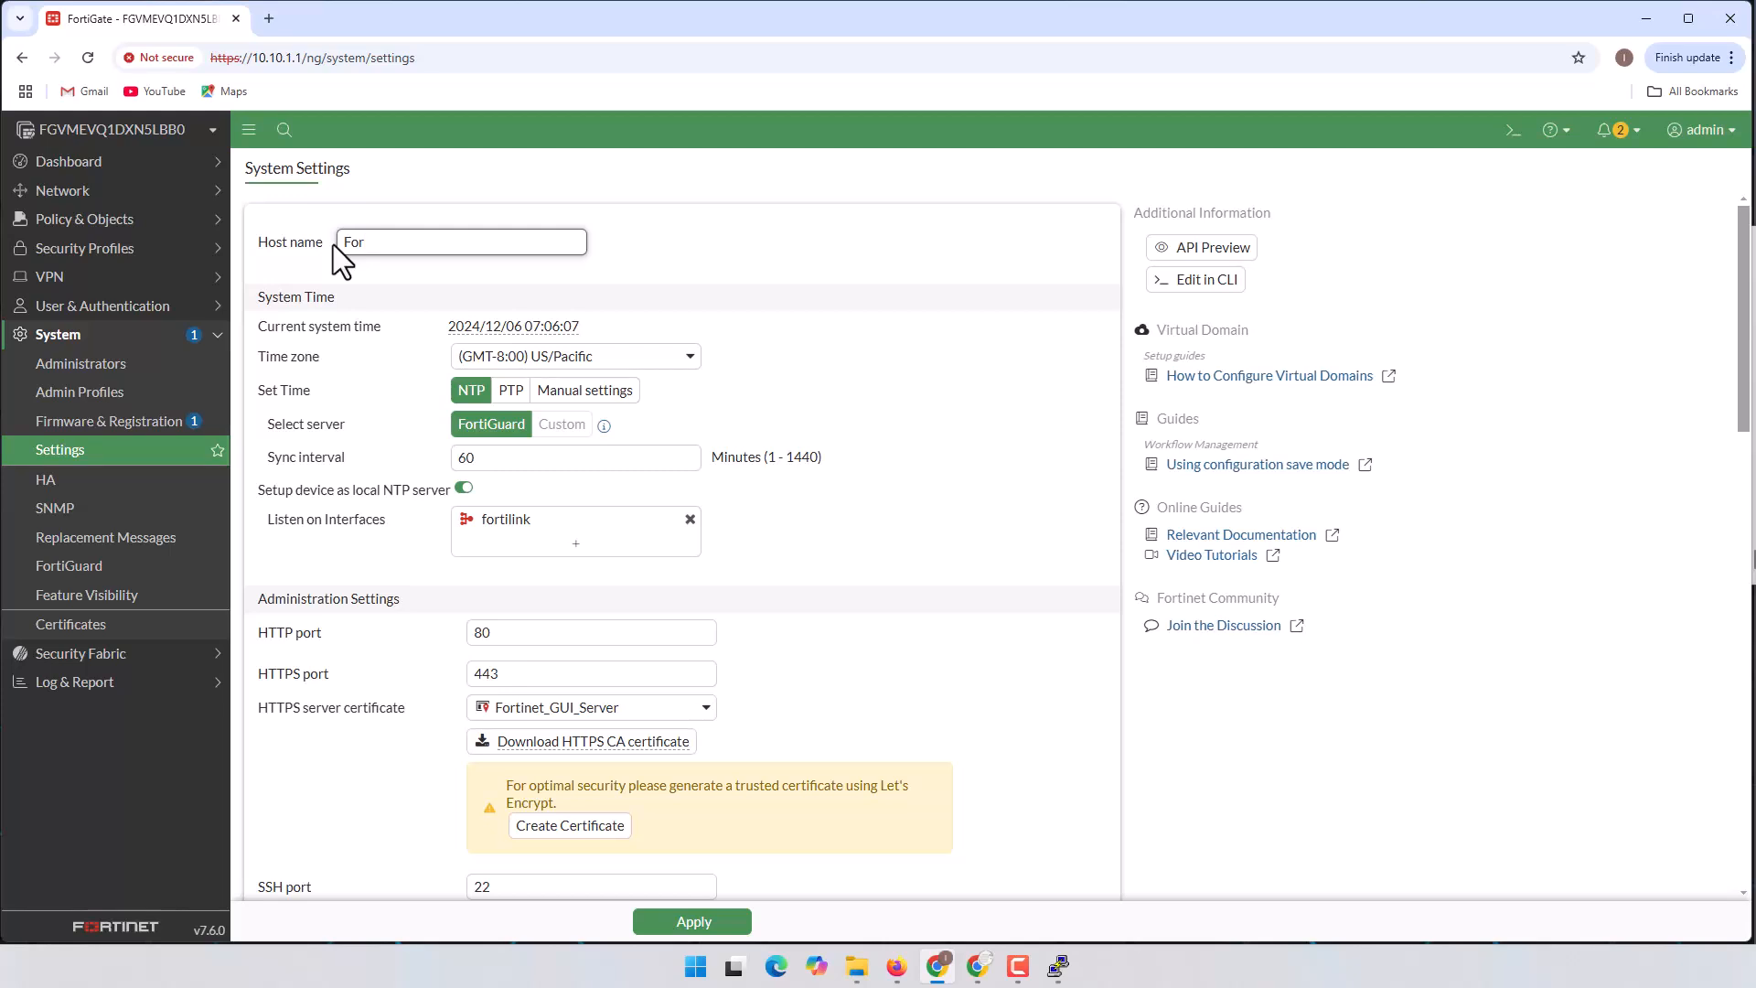
text(tiGate-S1)
Step: Set the time zone to America/Argentina/Cordoba
click(644, 359)
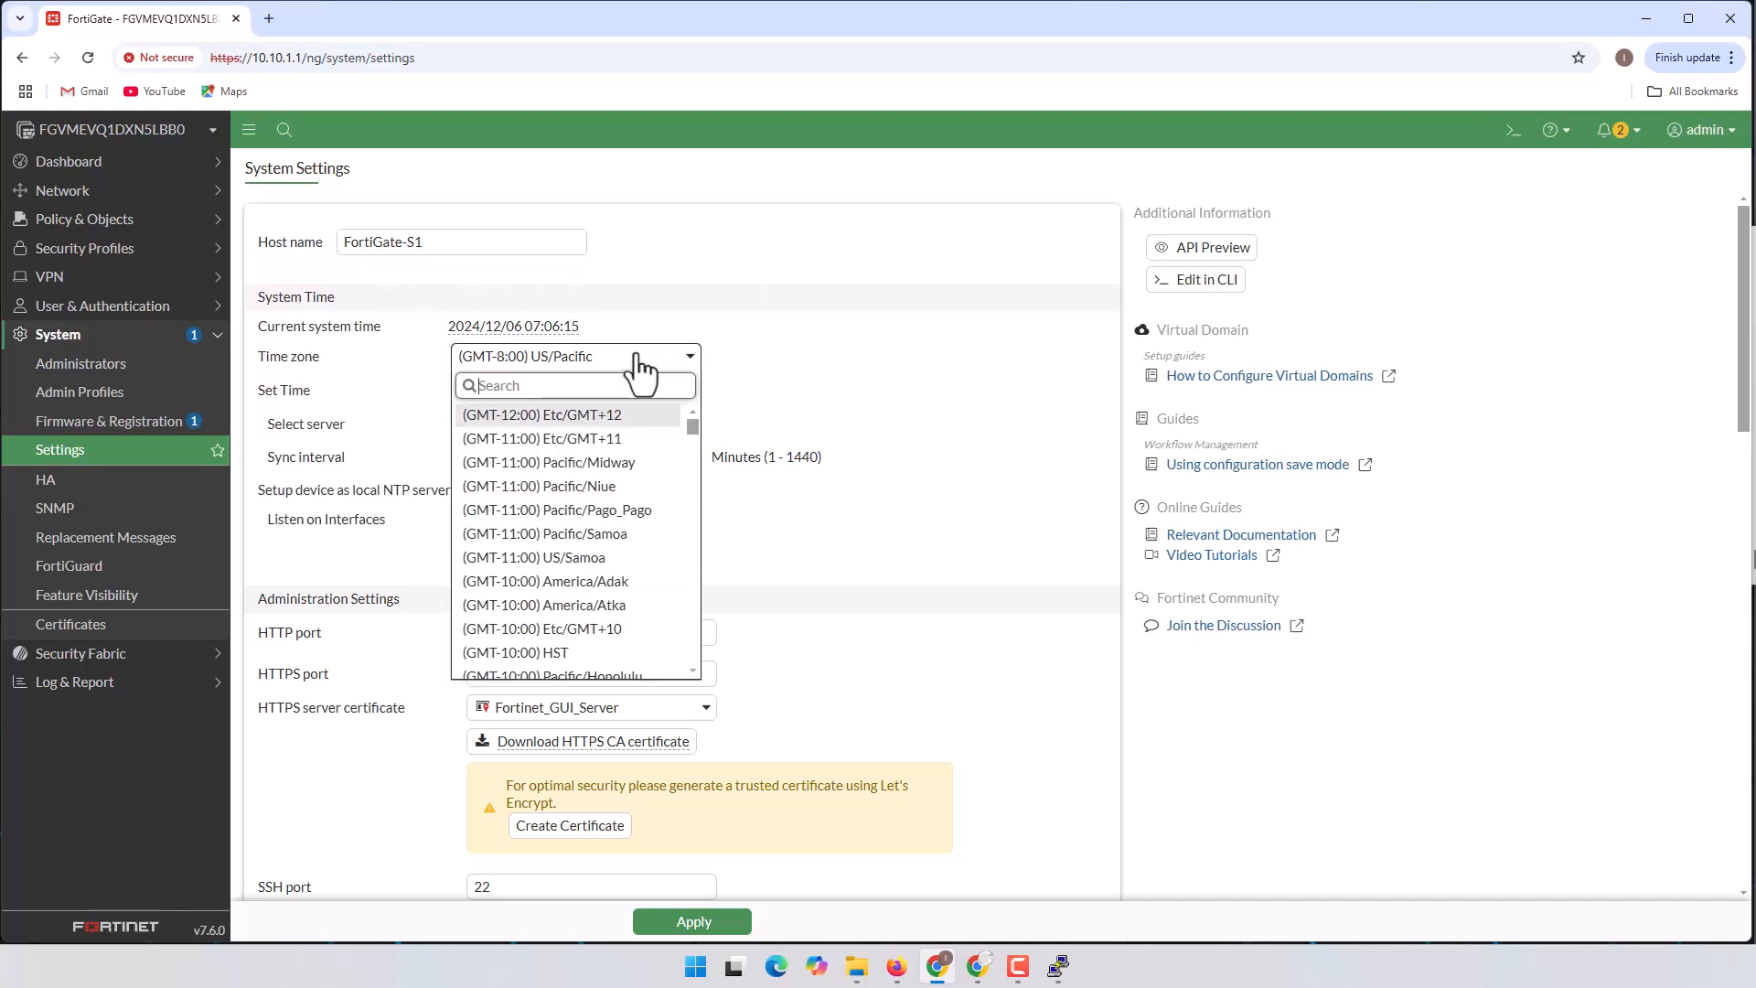
scroll(651, 462, down, 20)
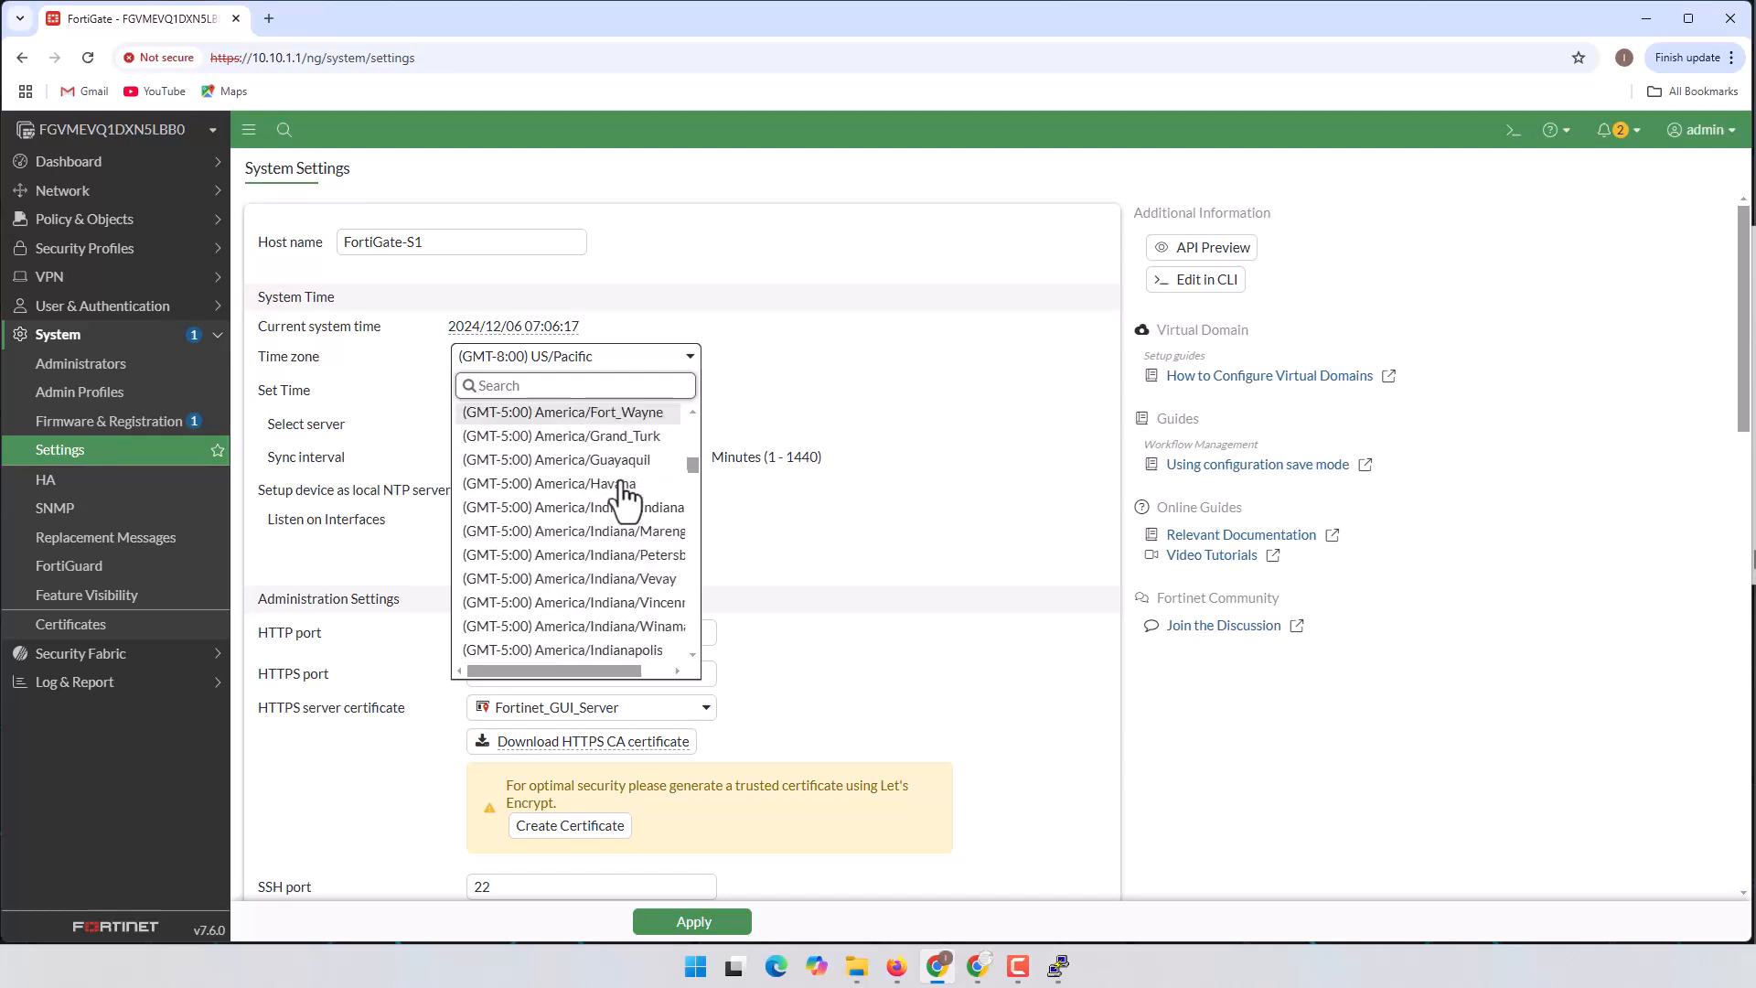
scroll(626, 499, down, 10)
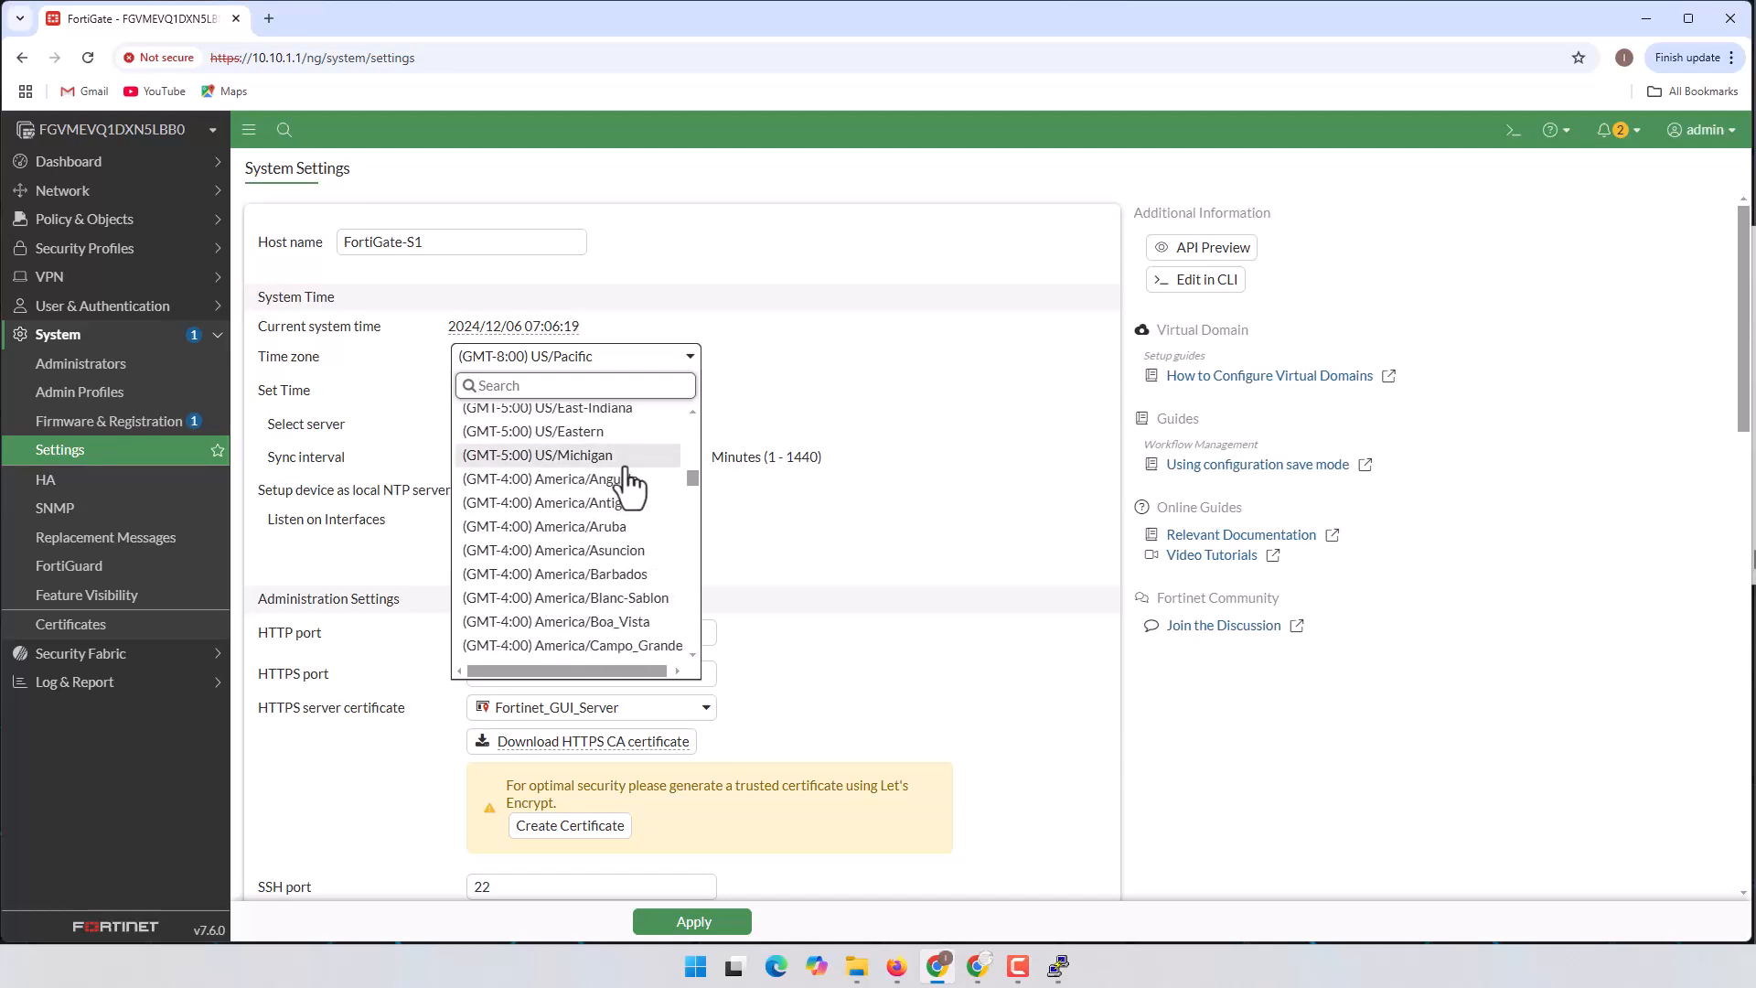
scroll(627, 486, down, 10)
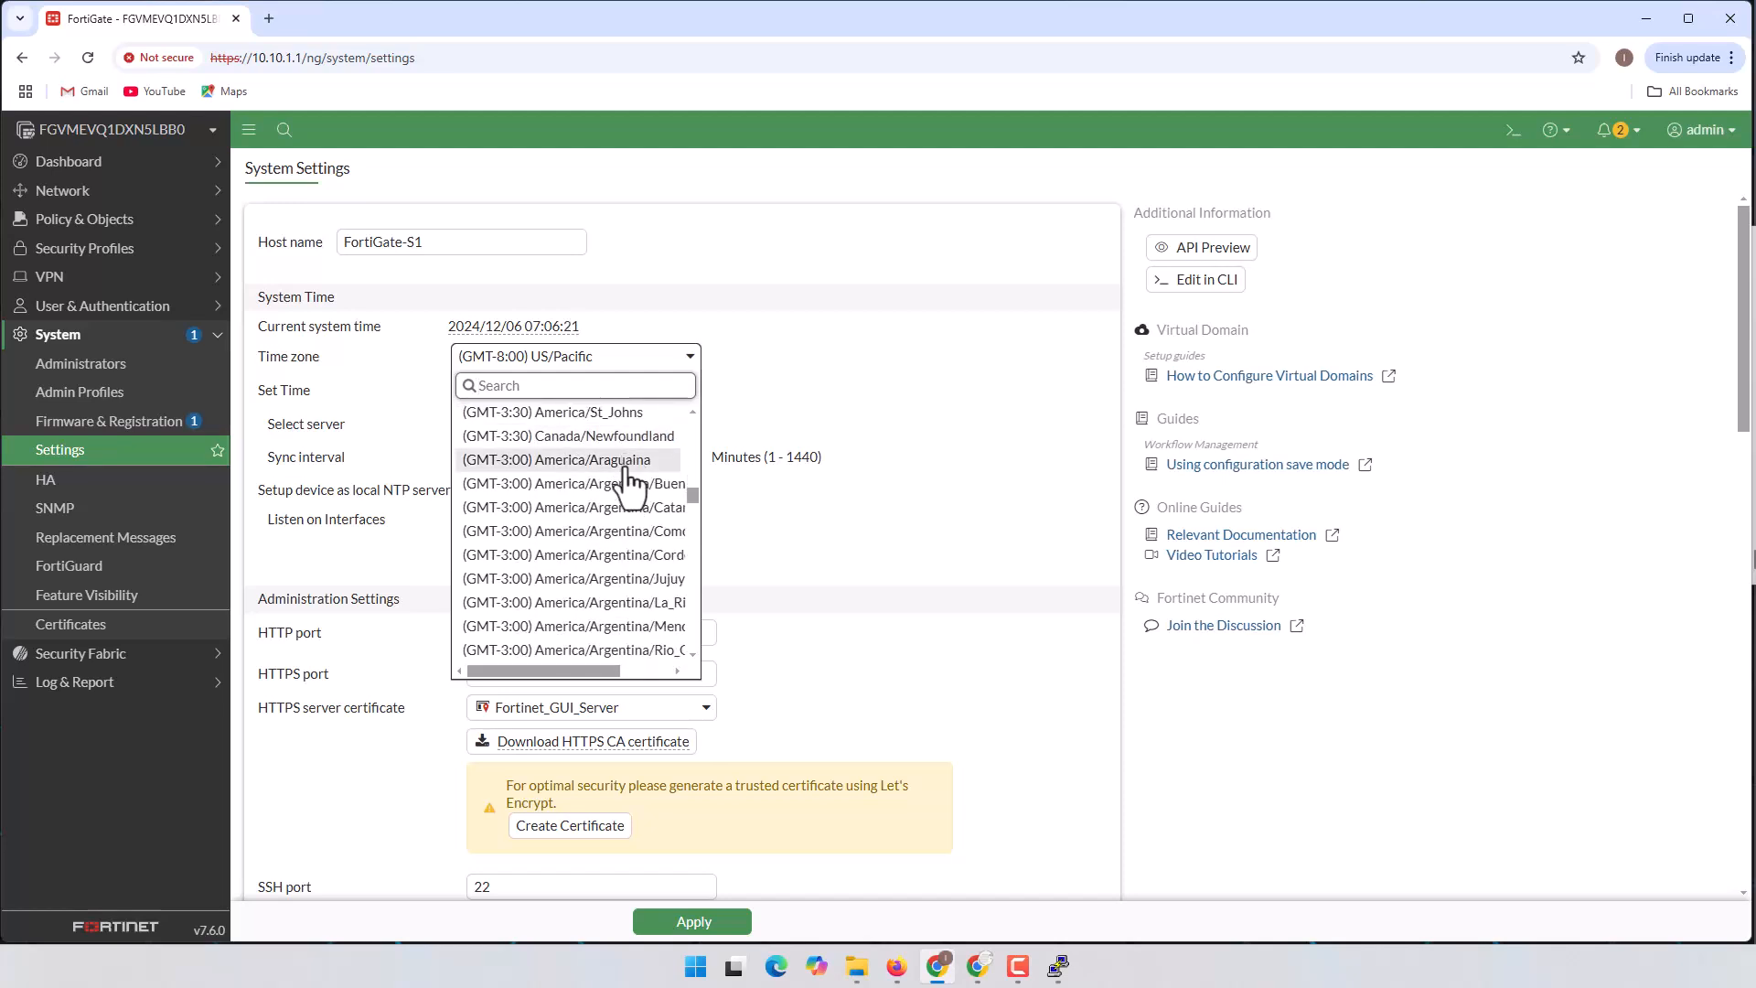
scroll(659, 485, up, 3)
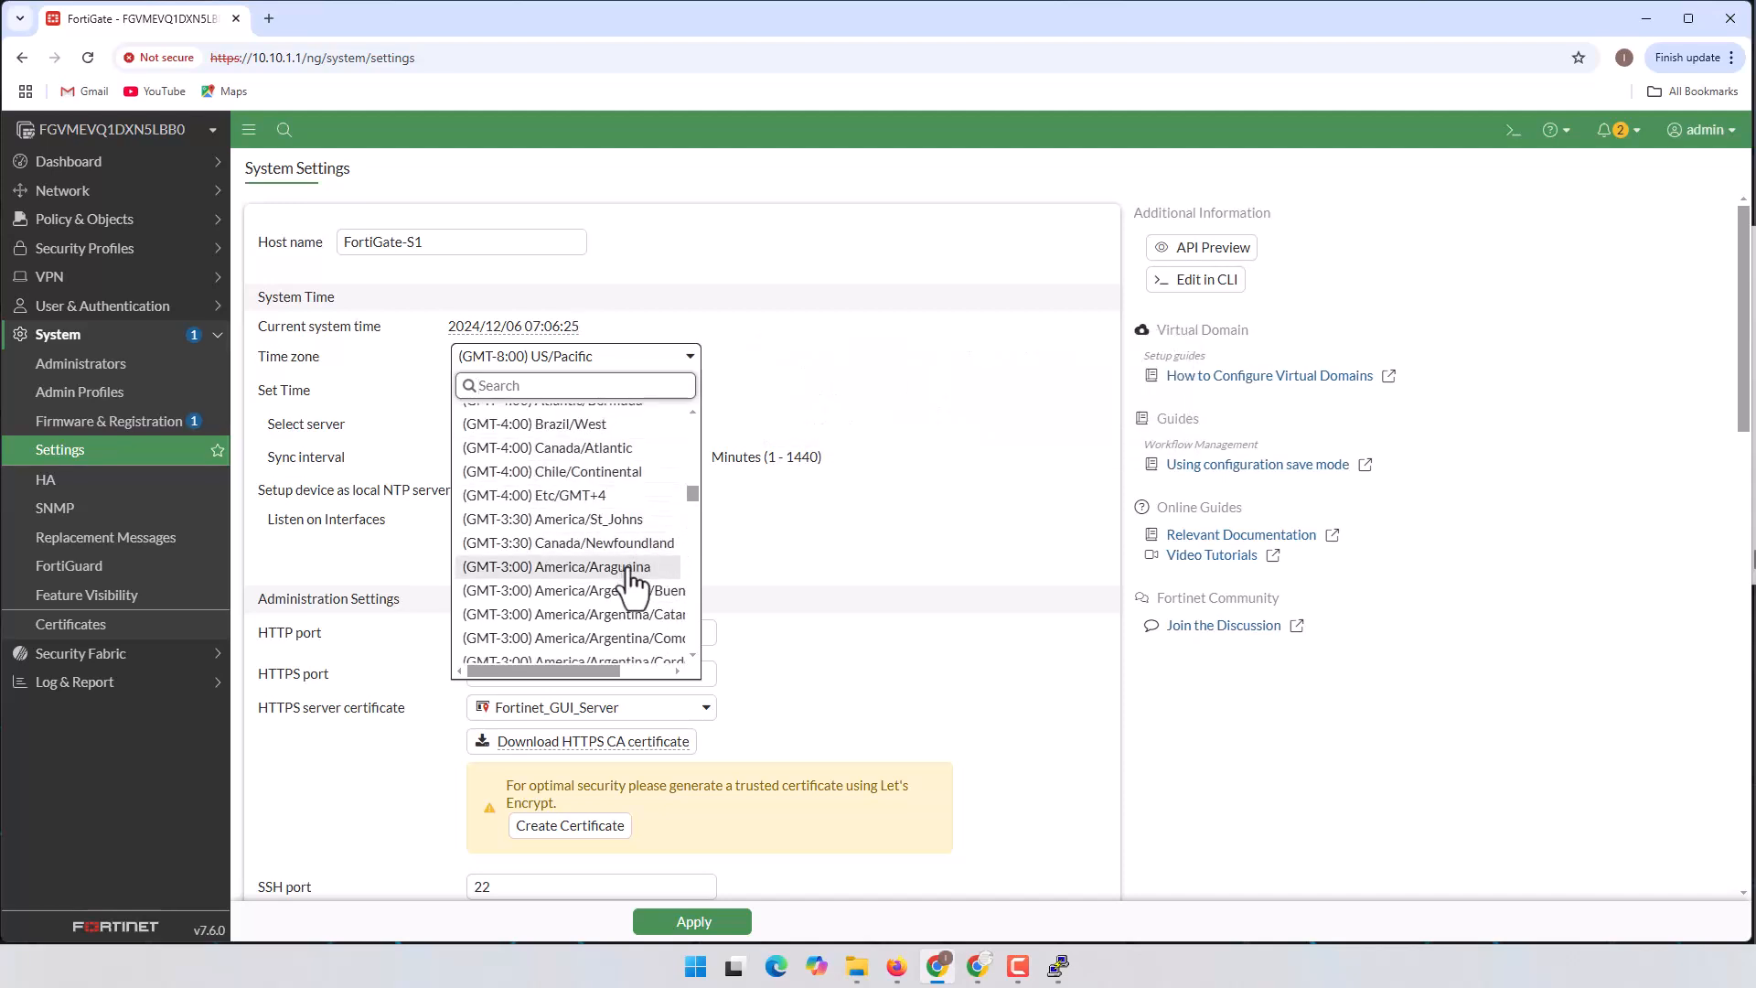
scroll(660, 560, down, 1)
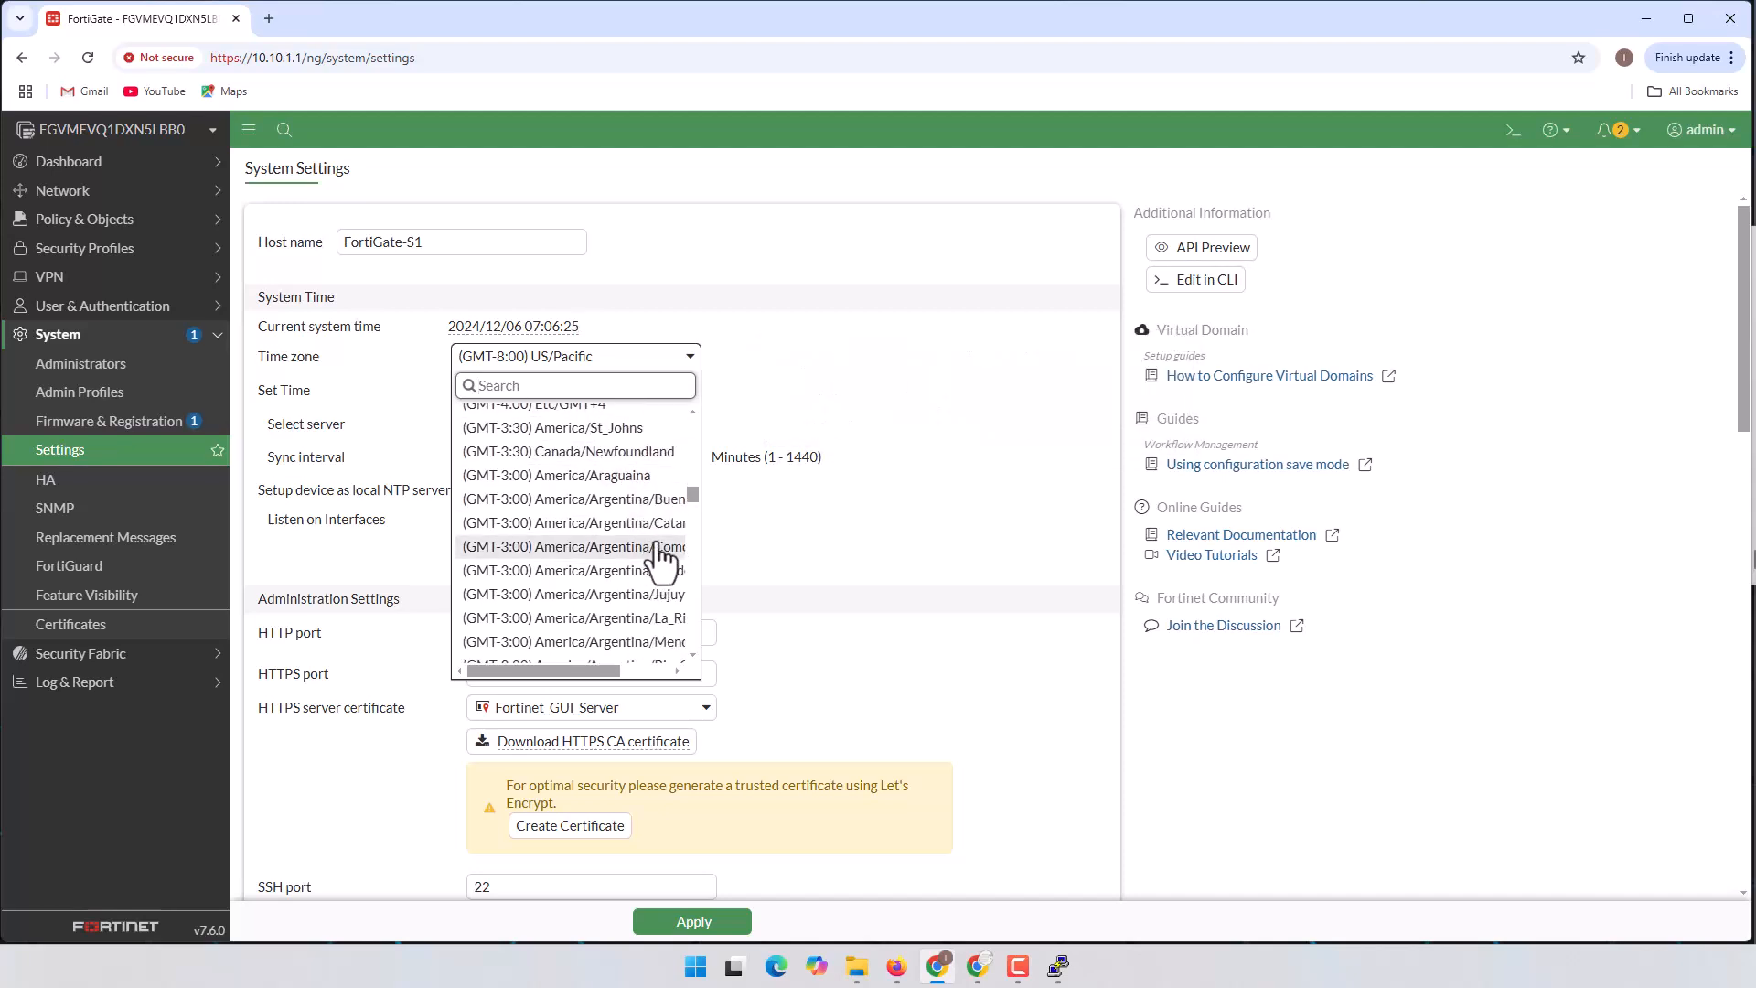
click(599, 572)
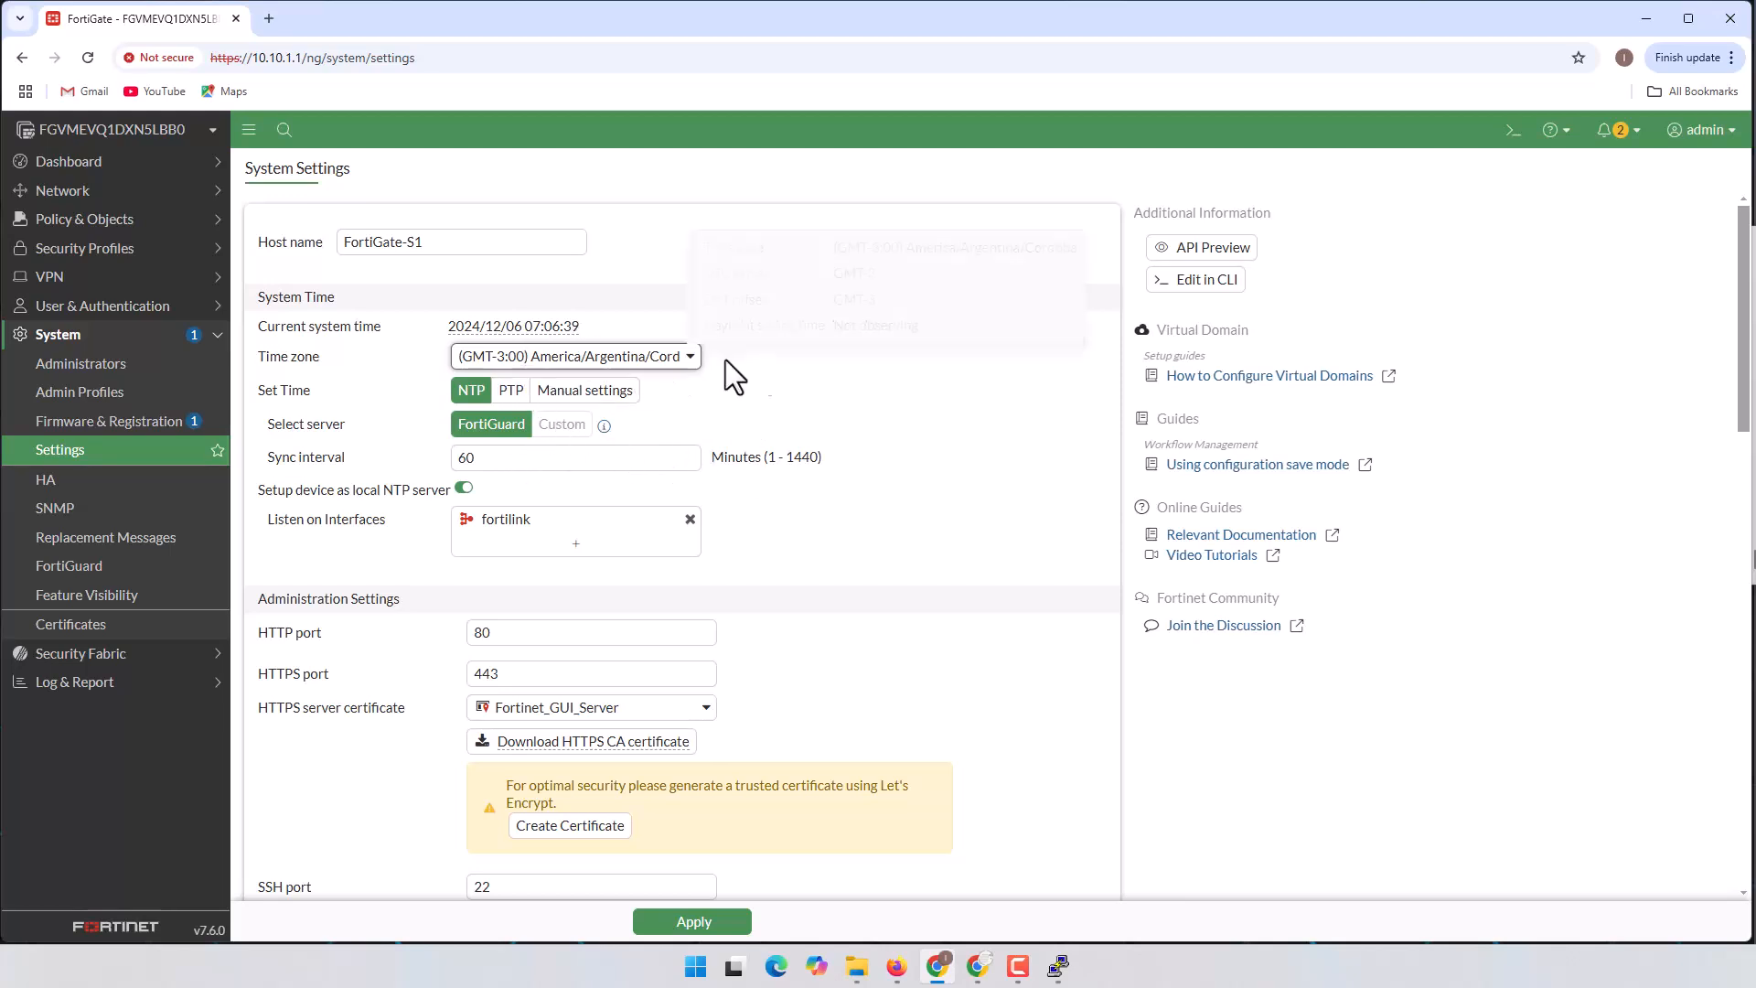
Step: Review the Administration Settings and apply the changed system settings
mouse_move(657, 371)
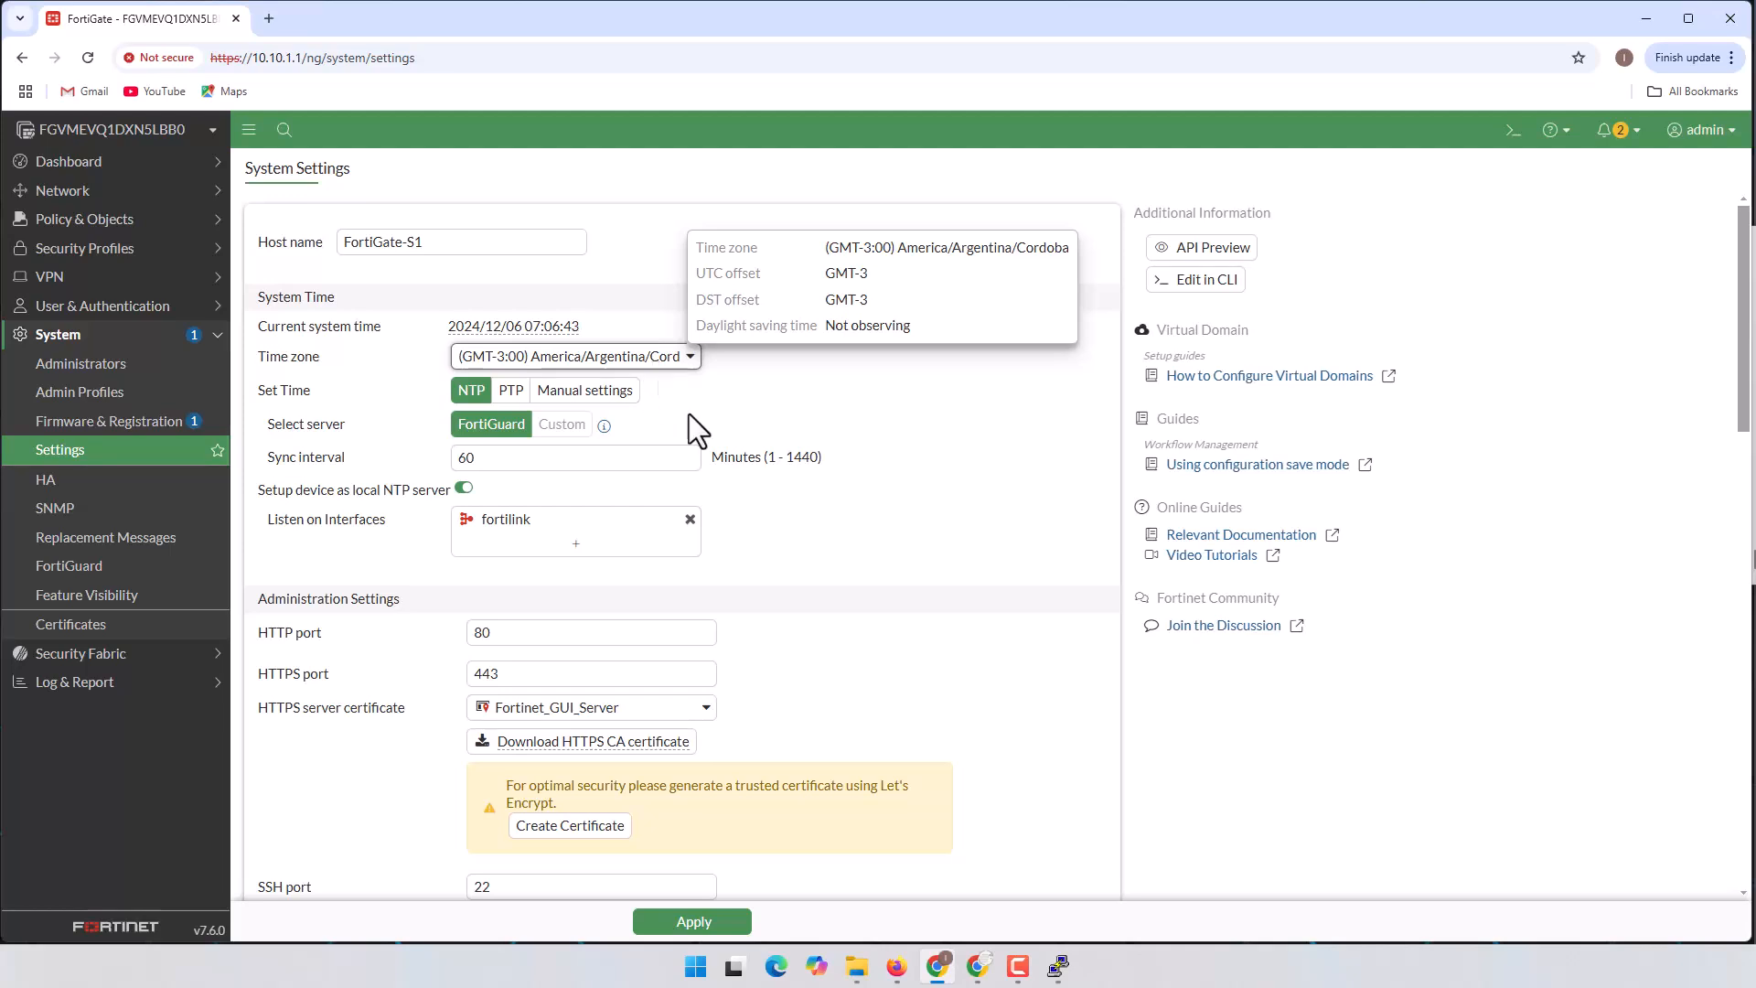
scroll(876, 525, down, 2)
scroll(869, 523, down, 1)
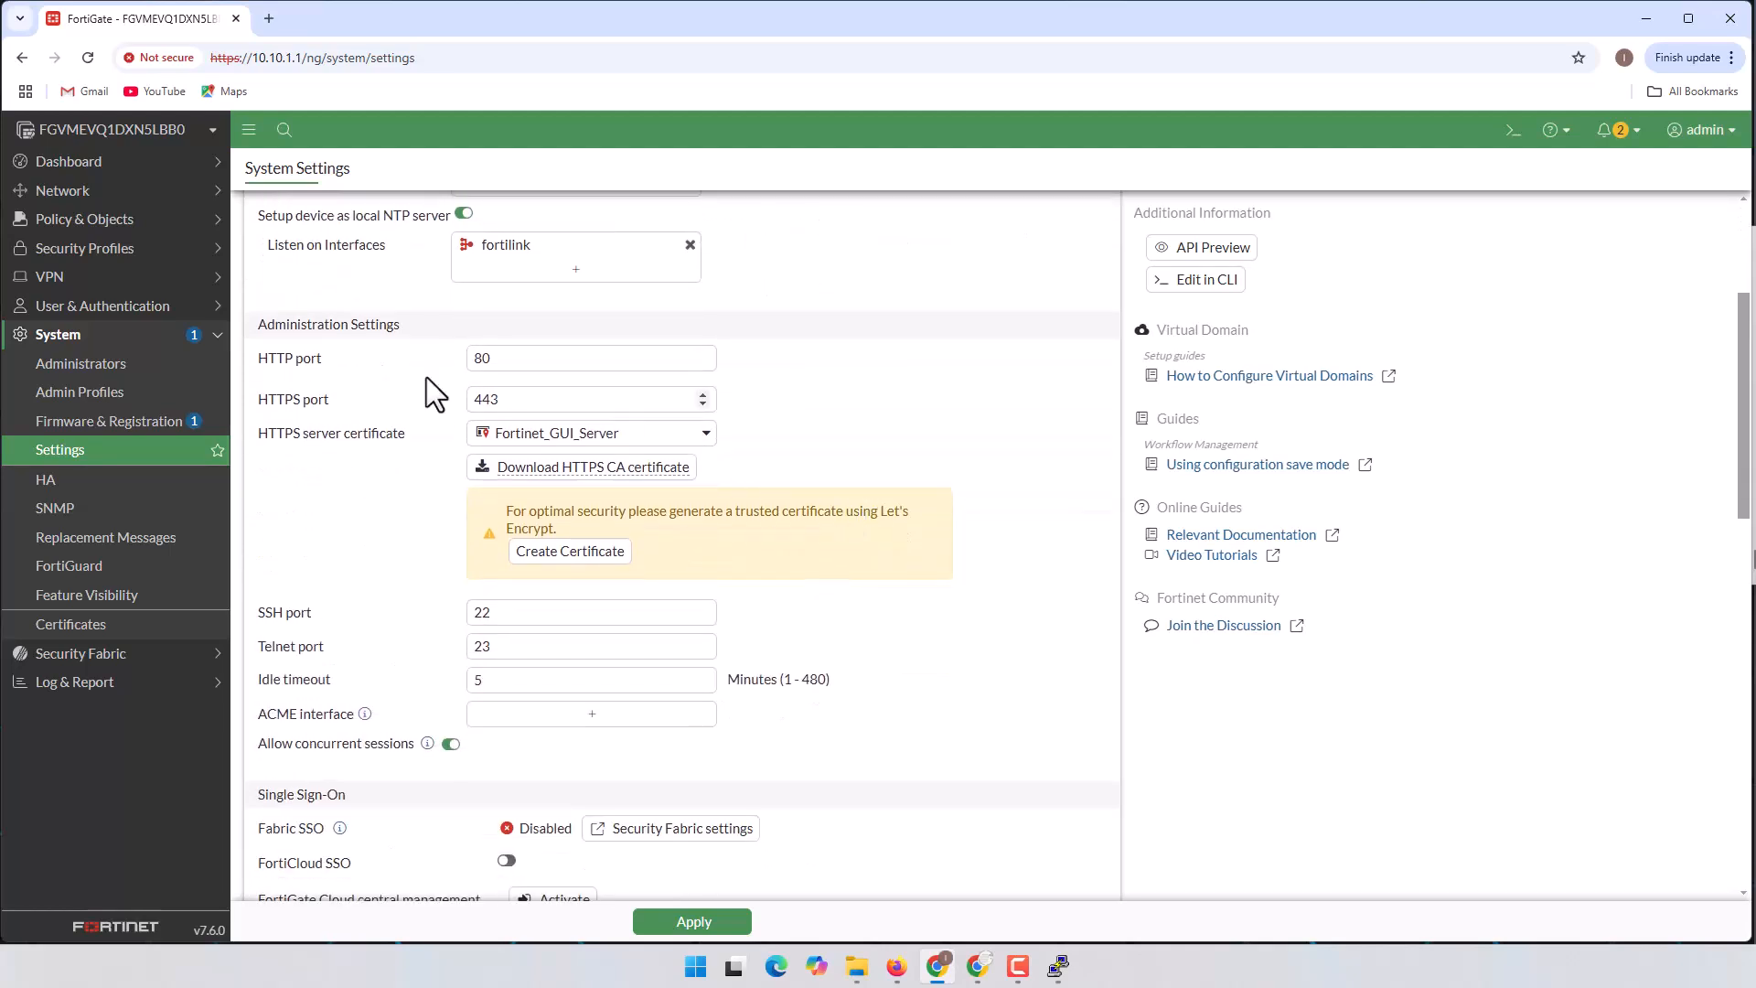
drag(258, 325, 431, 331)
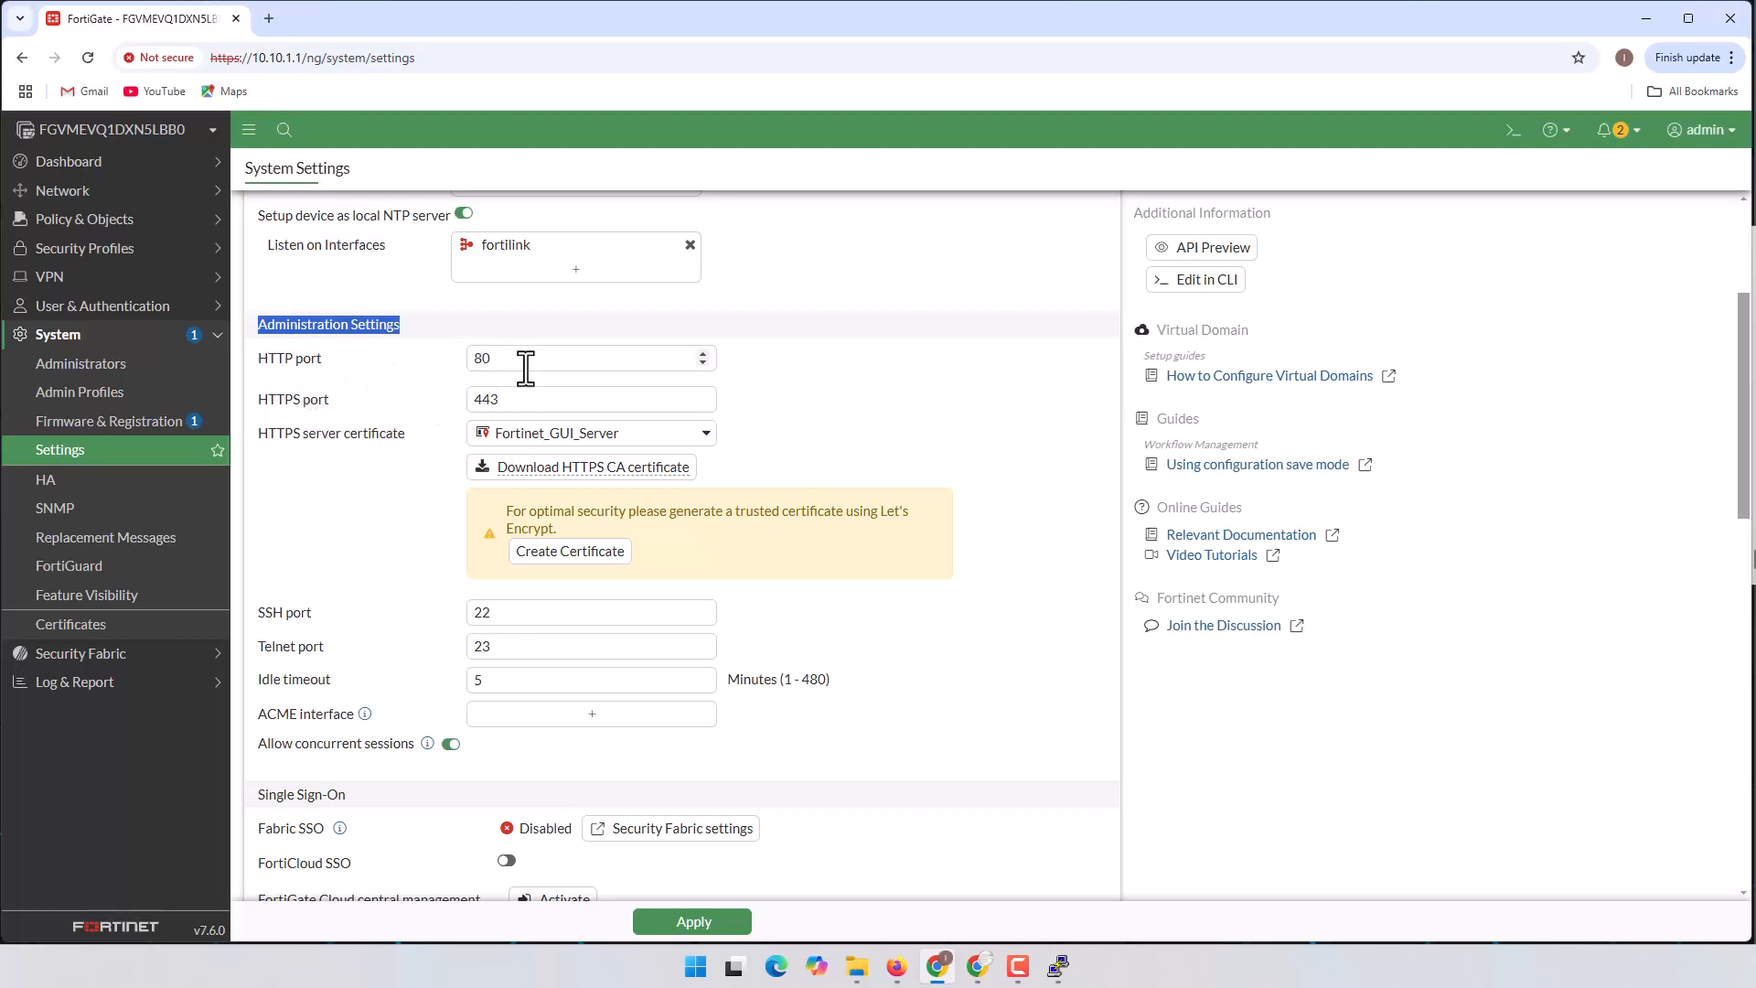
scroll(535, 366, down, 2)
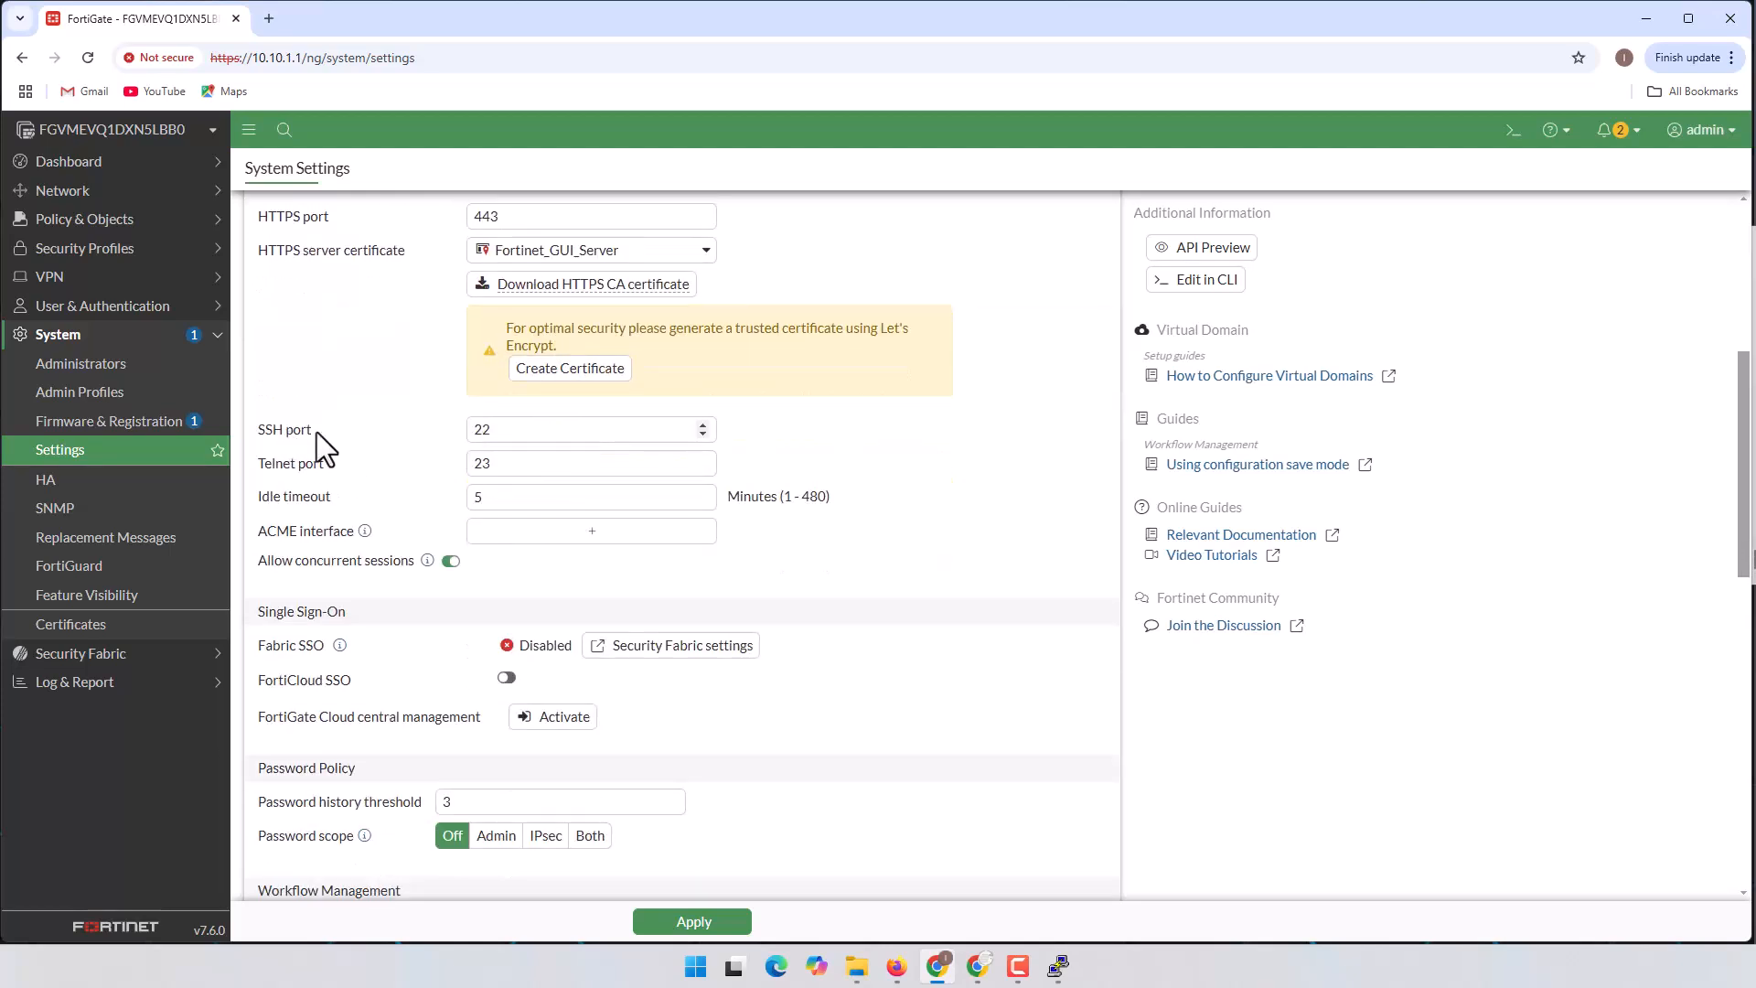
scroll(365, 485, down, 1)
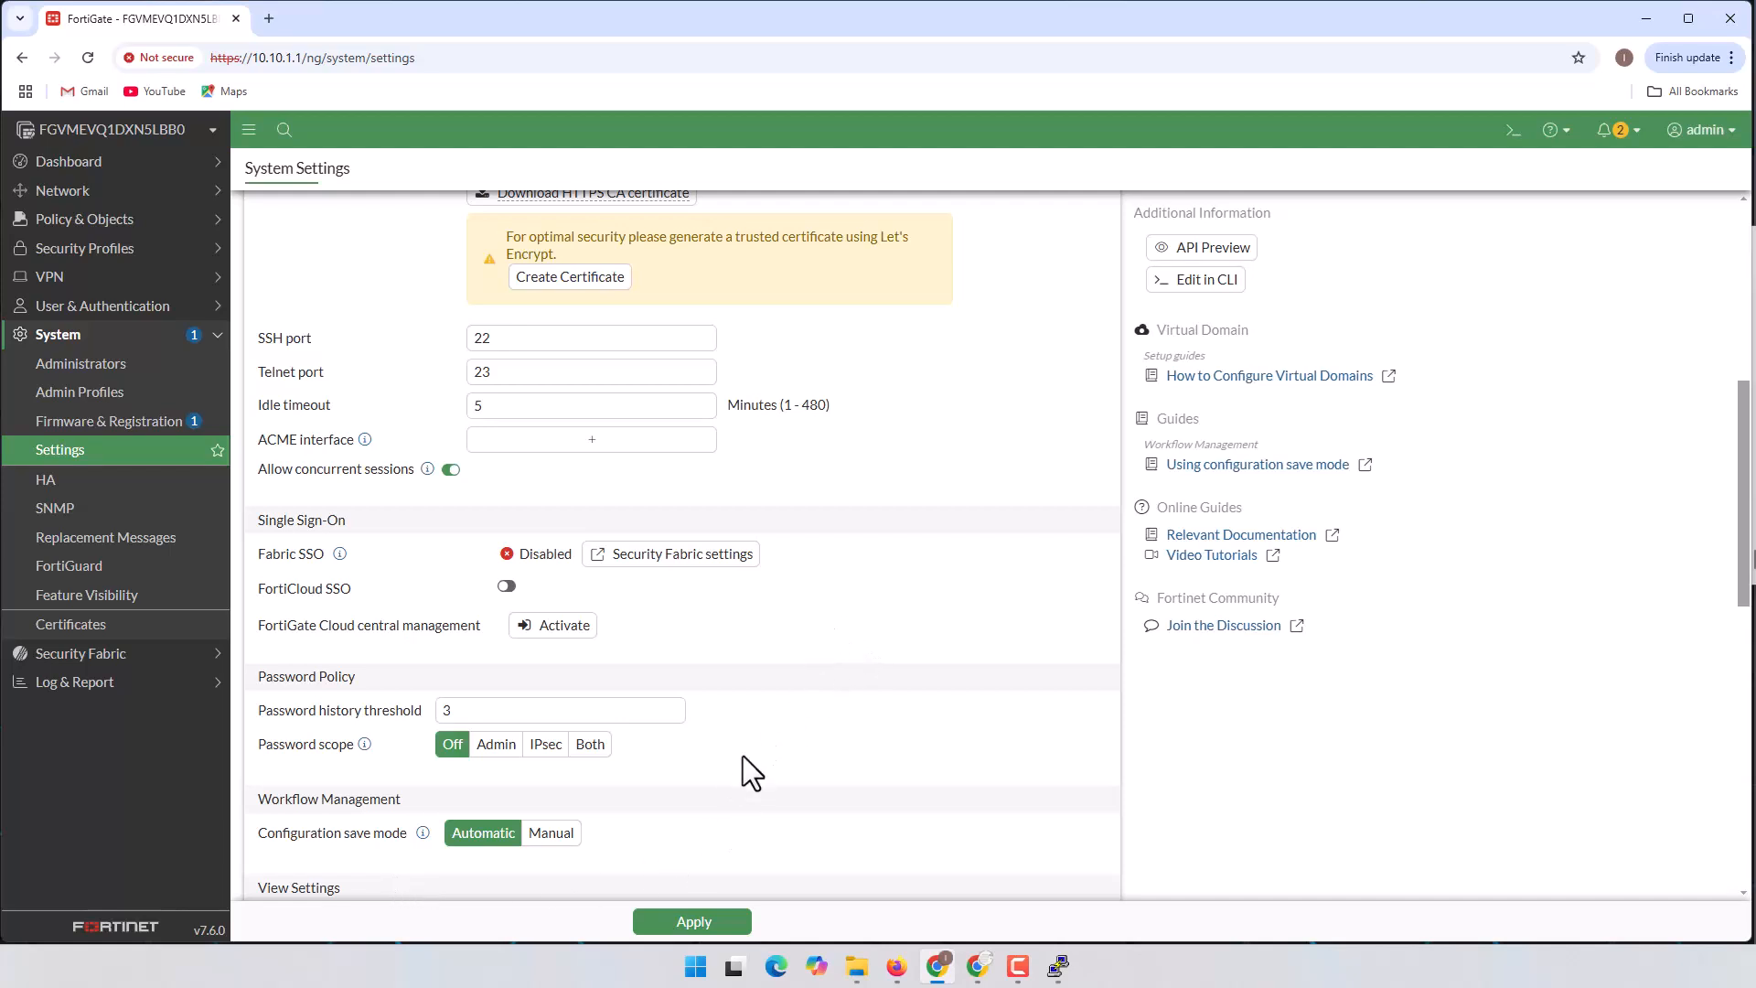
scroll(878, 682, down, 4)
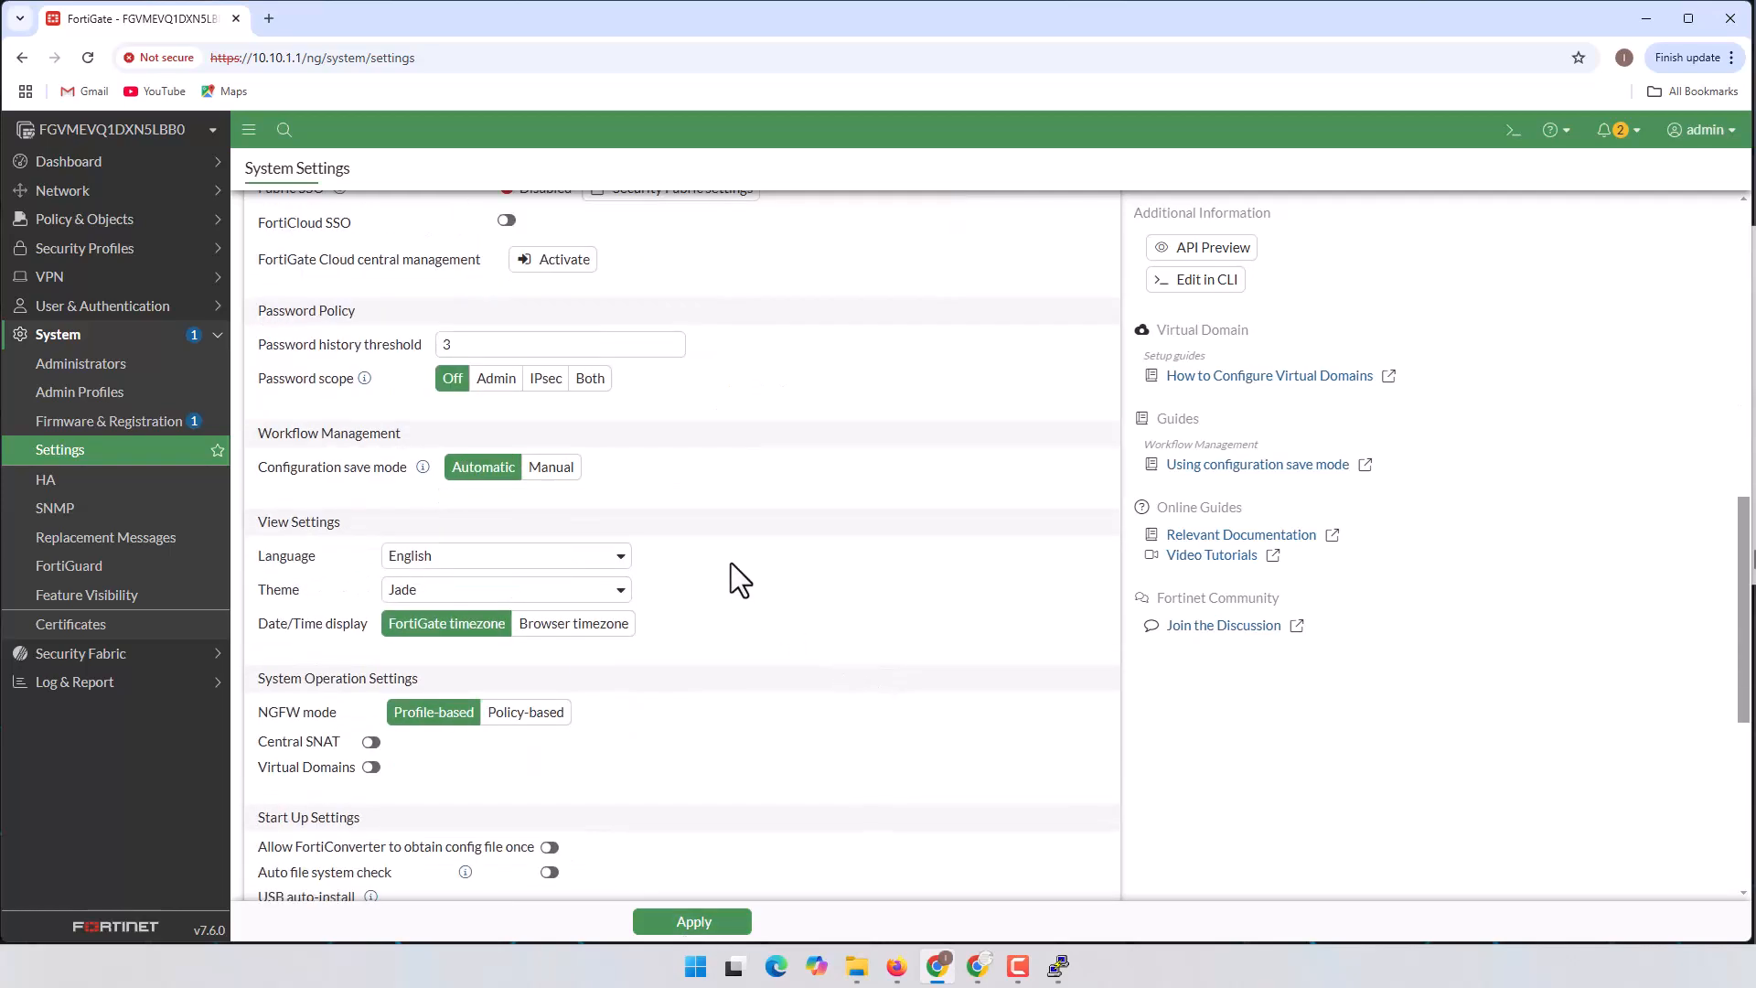
scroll(322, 624, down, 1)
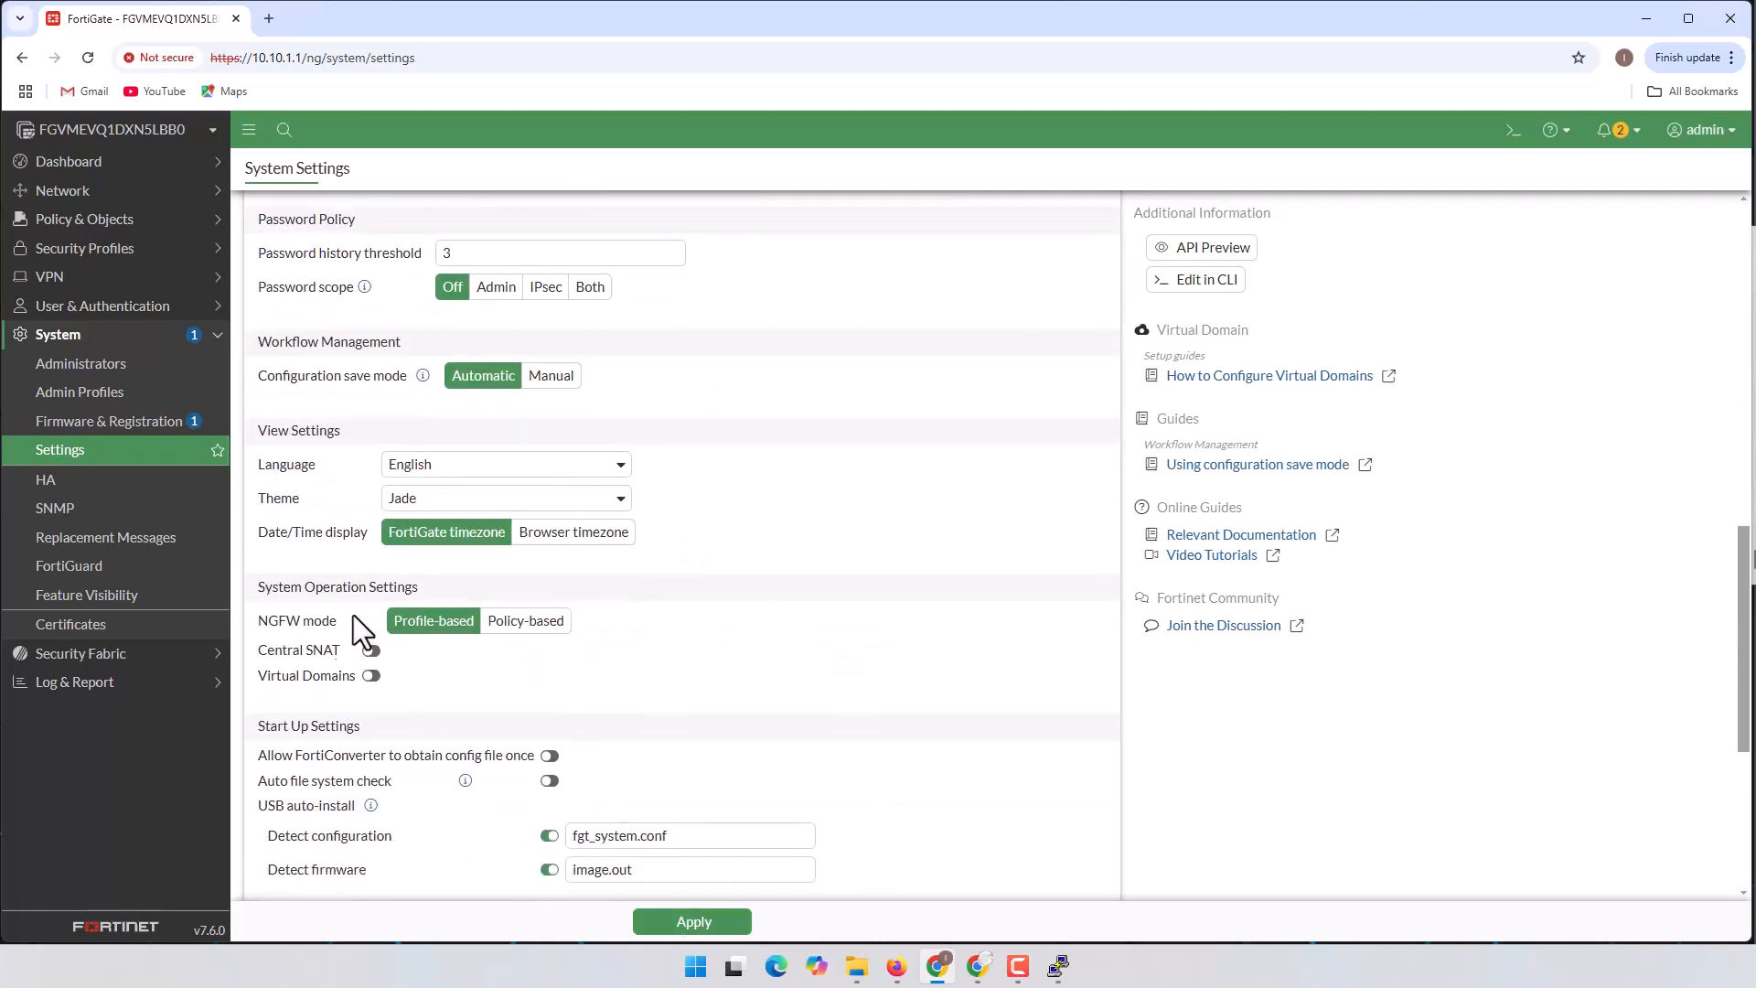
scroll(584, 573, down, 1)
scroll(461, 595, down, 1)
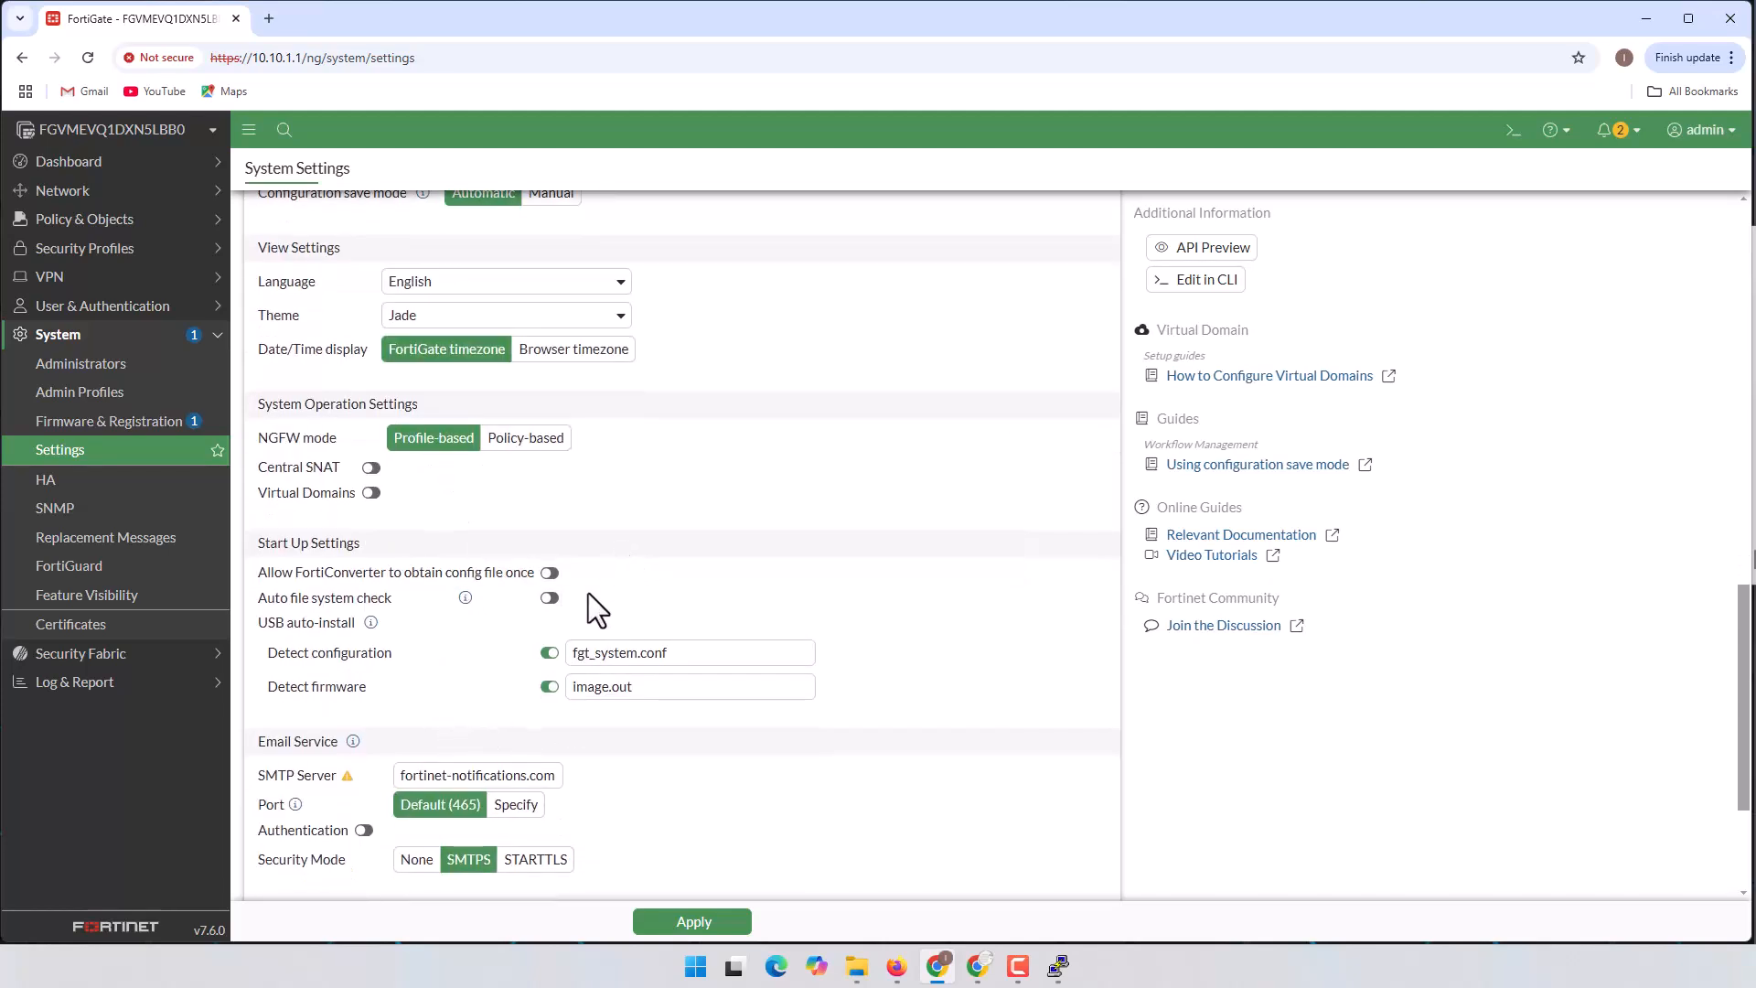
click(714, 921)
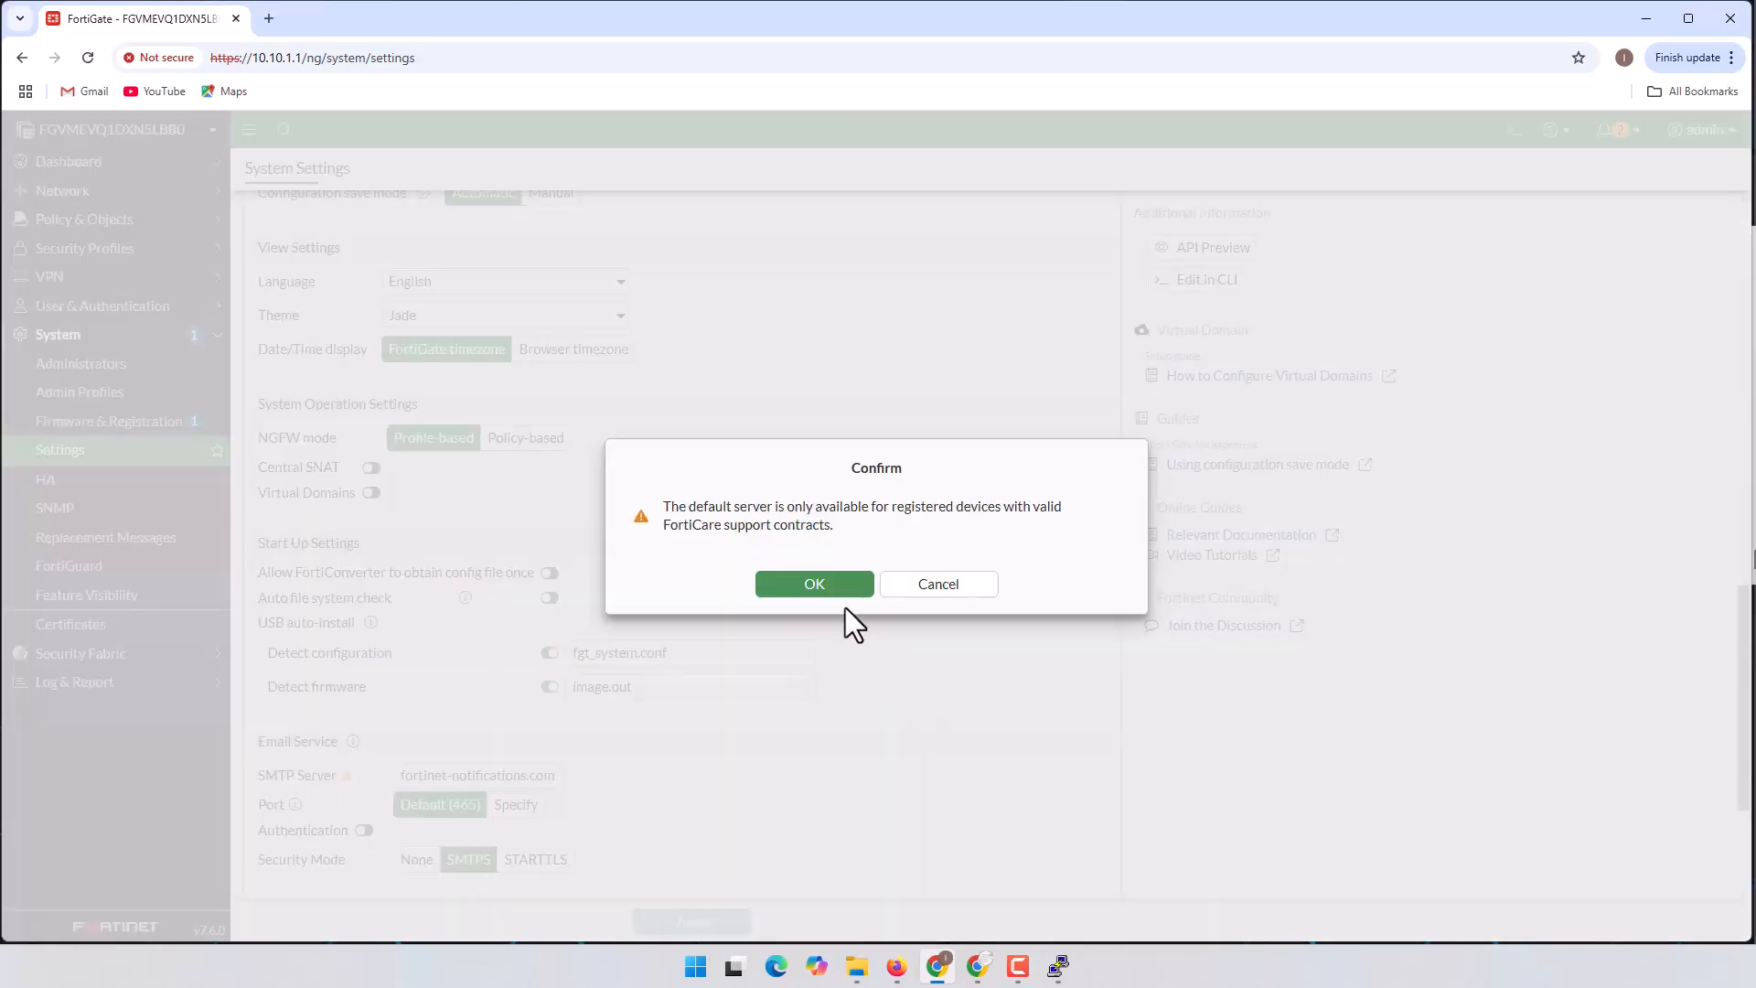
Step: Confirm the new settings and log in to the FortiGate-S1 console with the admin credentials
click(834, 591)
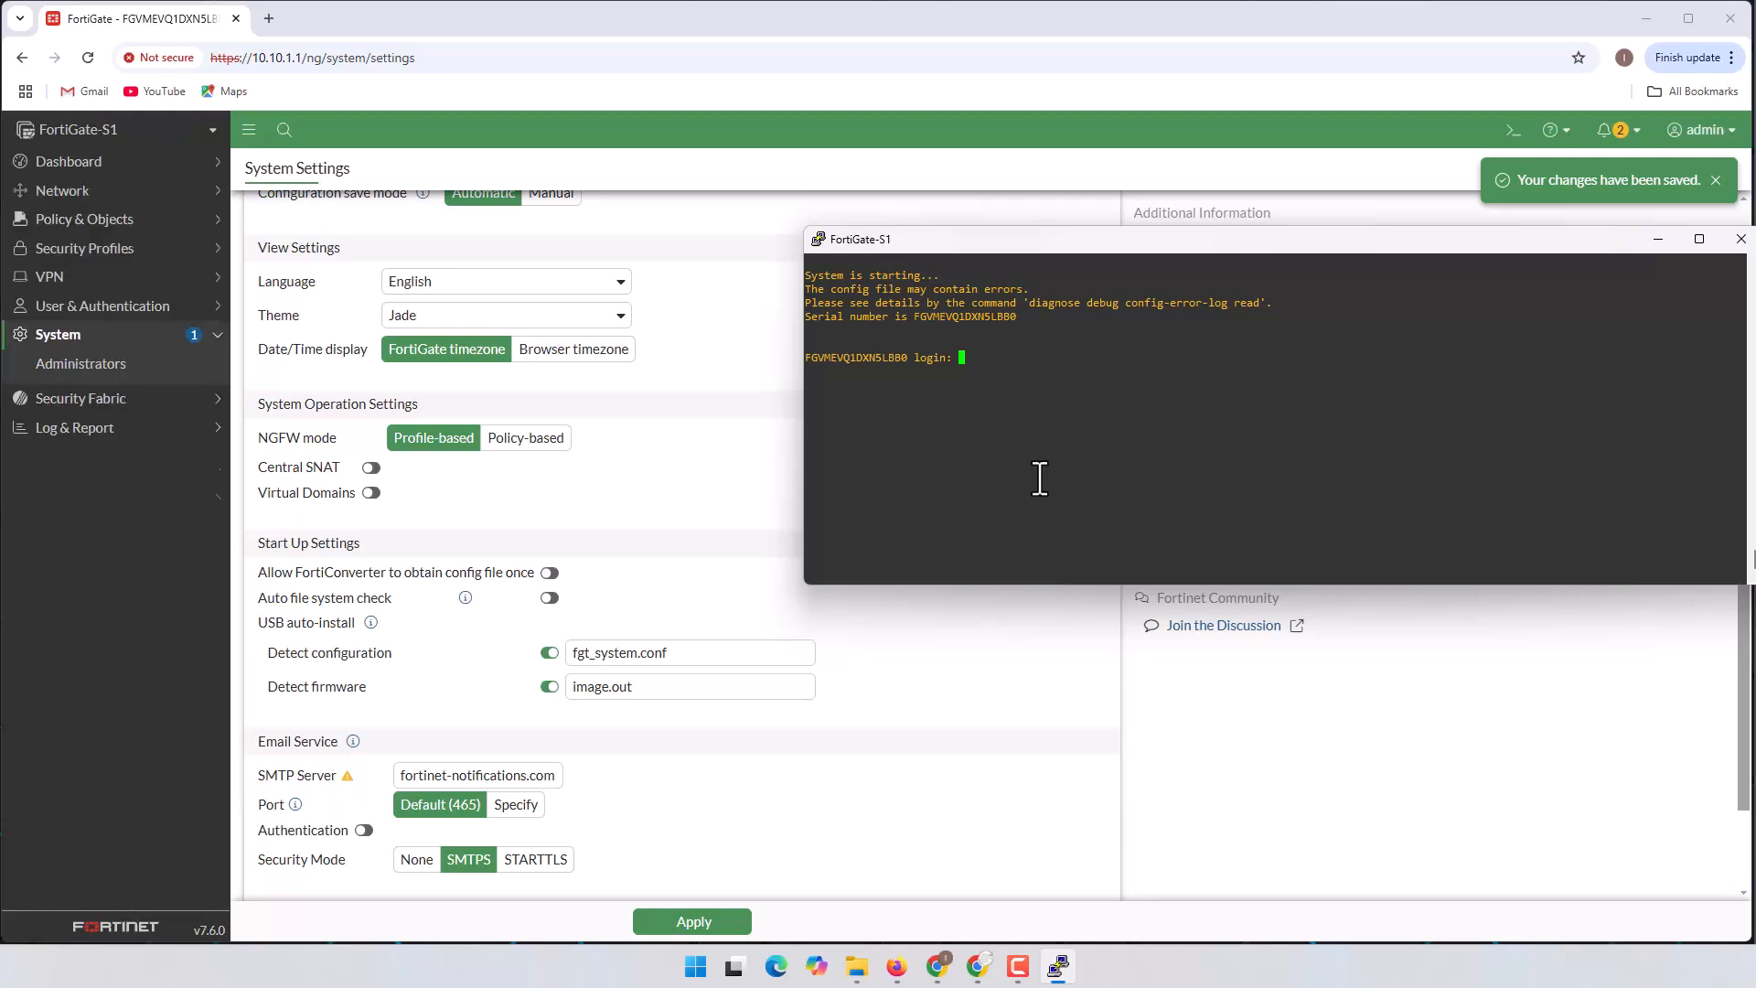
text(admin)
key(Return)
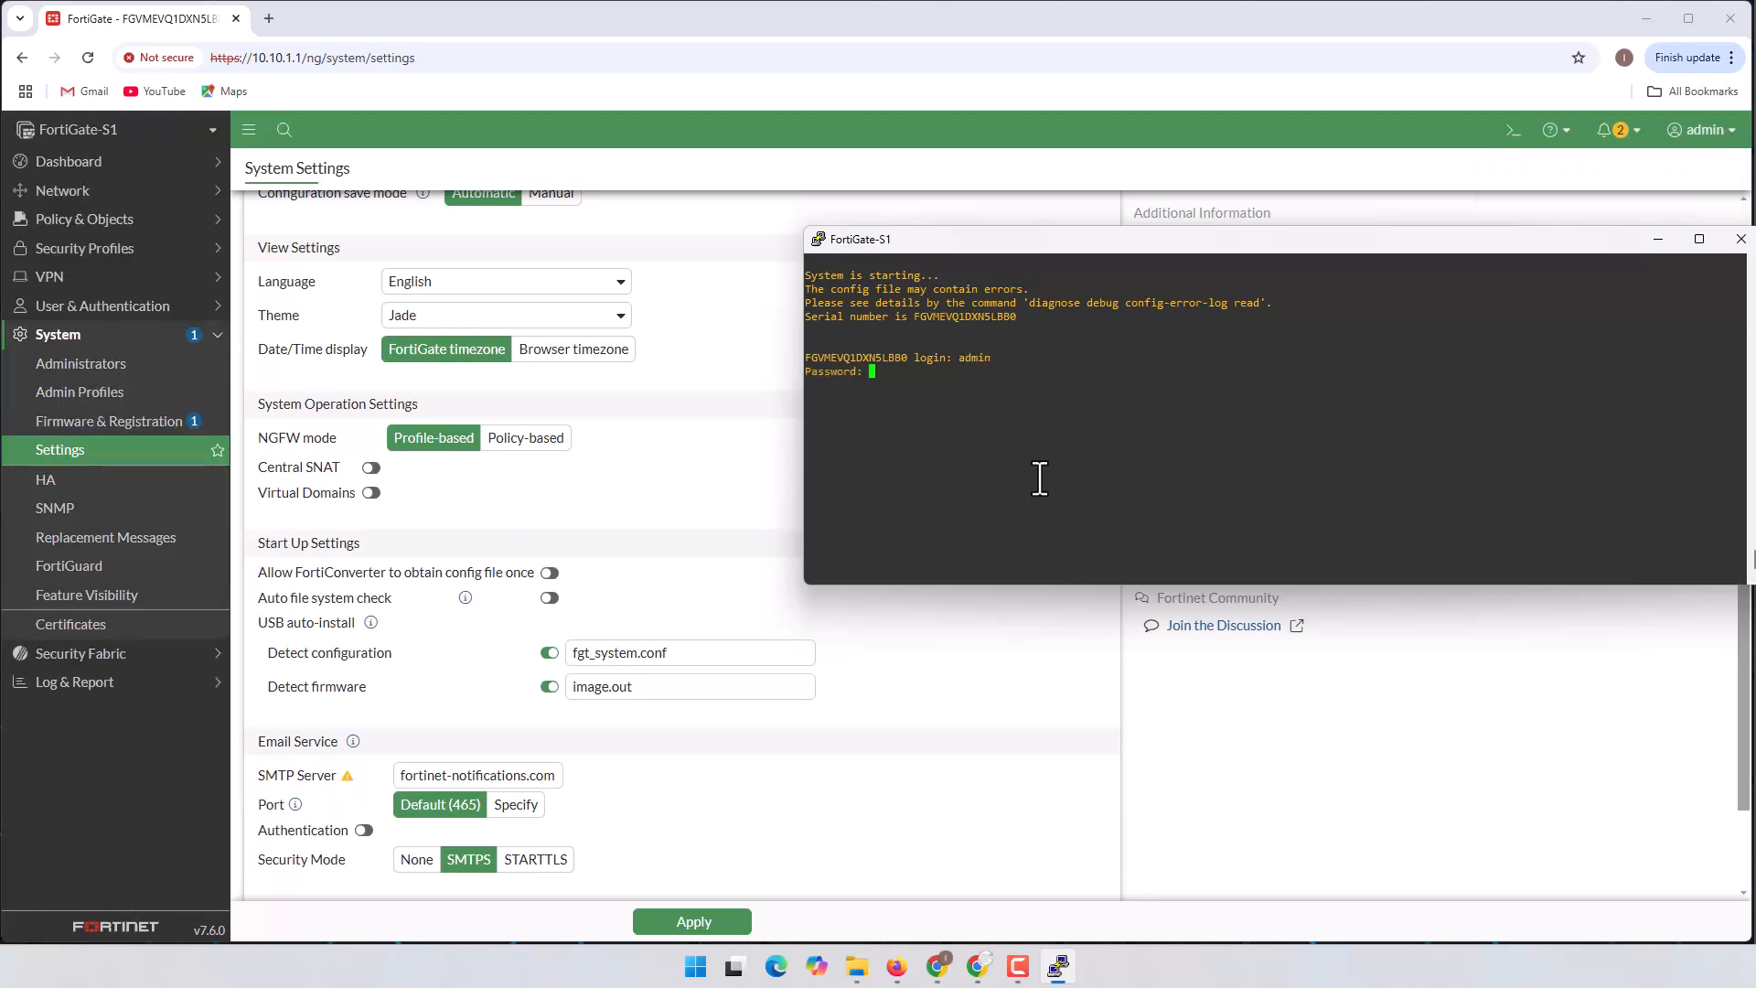
key(Return)
Step: Highlight the FortiGate-S1 prompt and serial number, then minimize PuTTY
drag(805, 412, 881, 413)
drag(806, 358, 808, 421)
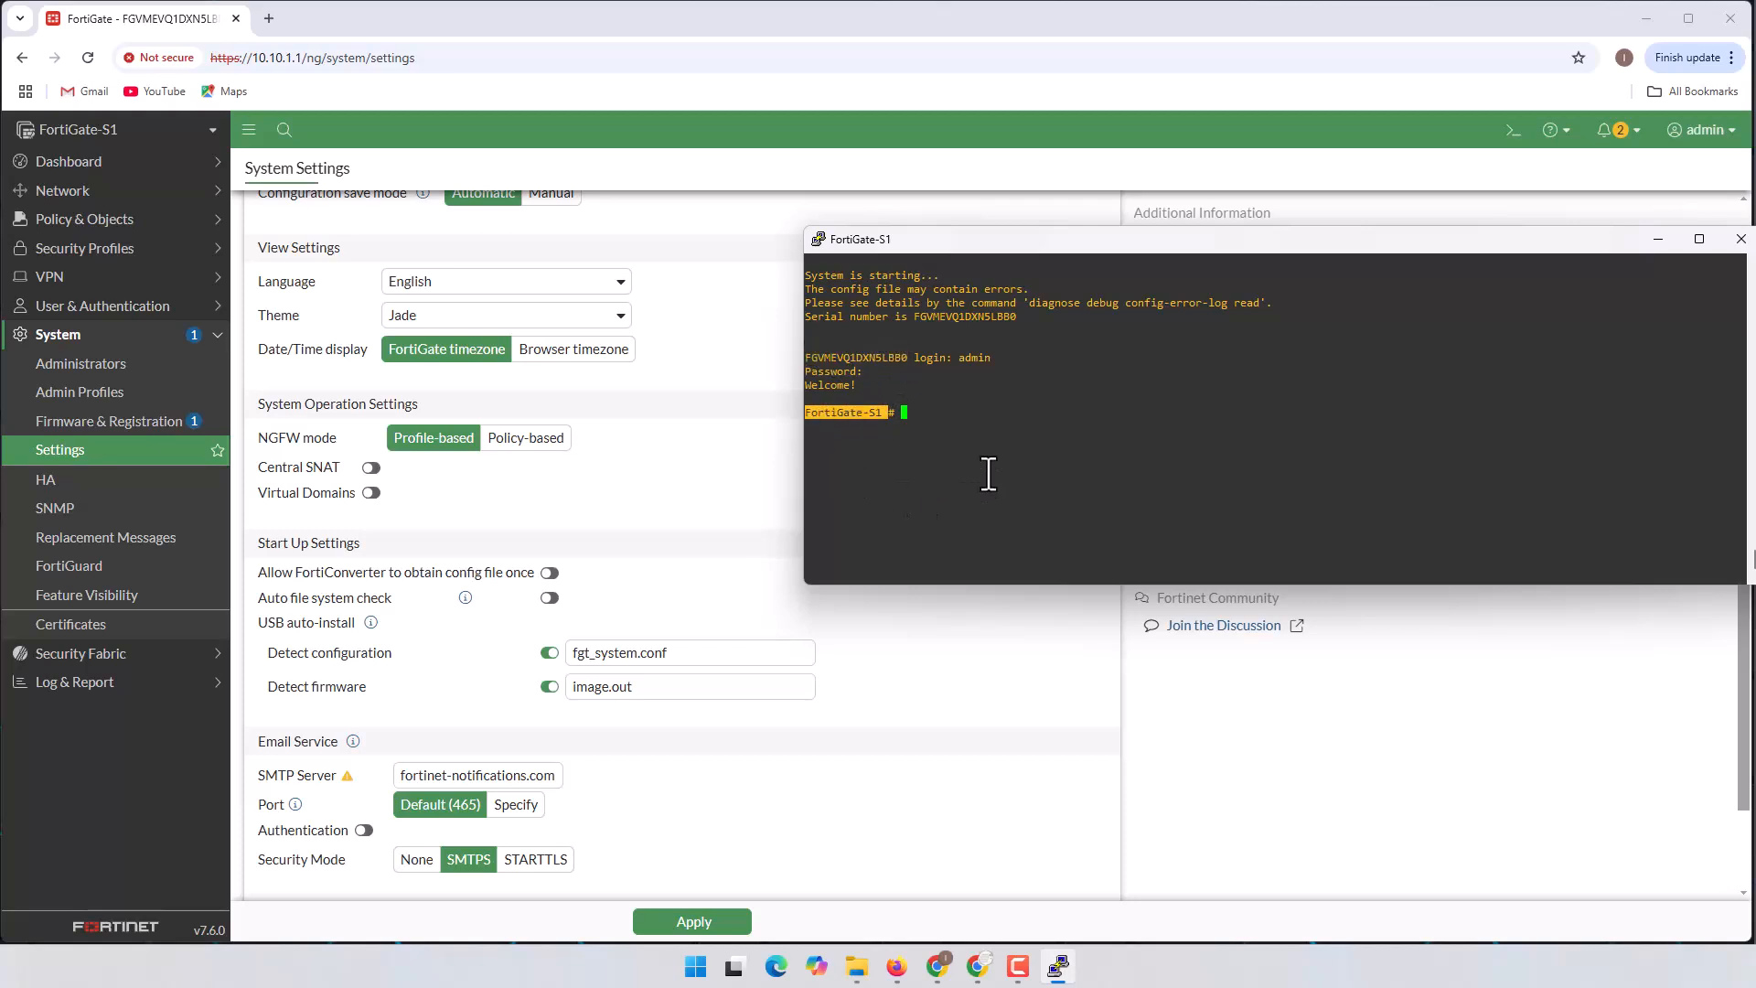
click(1658, 239)
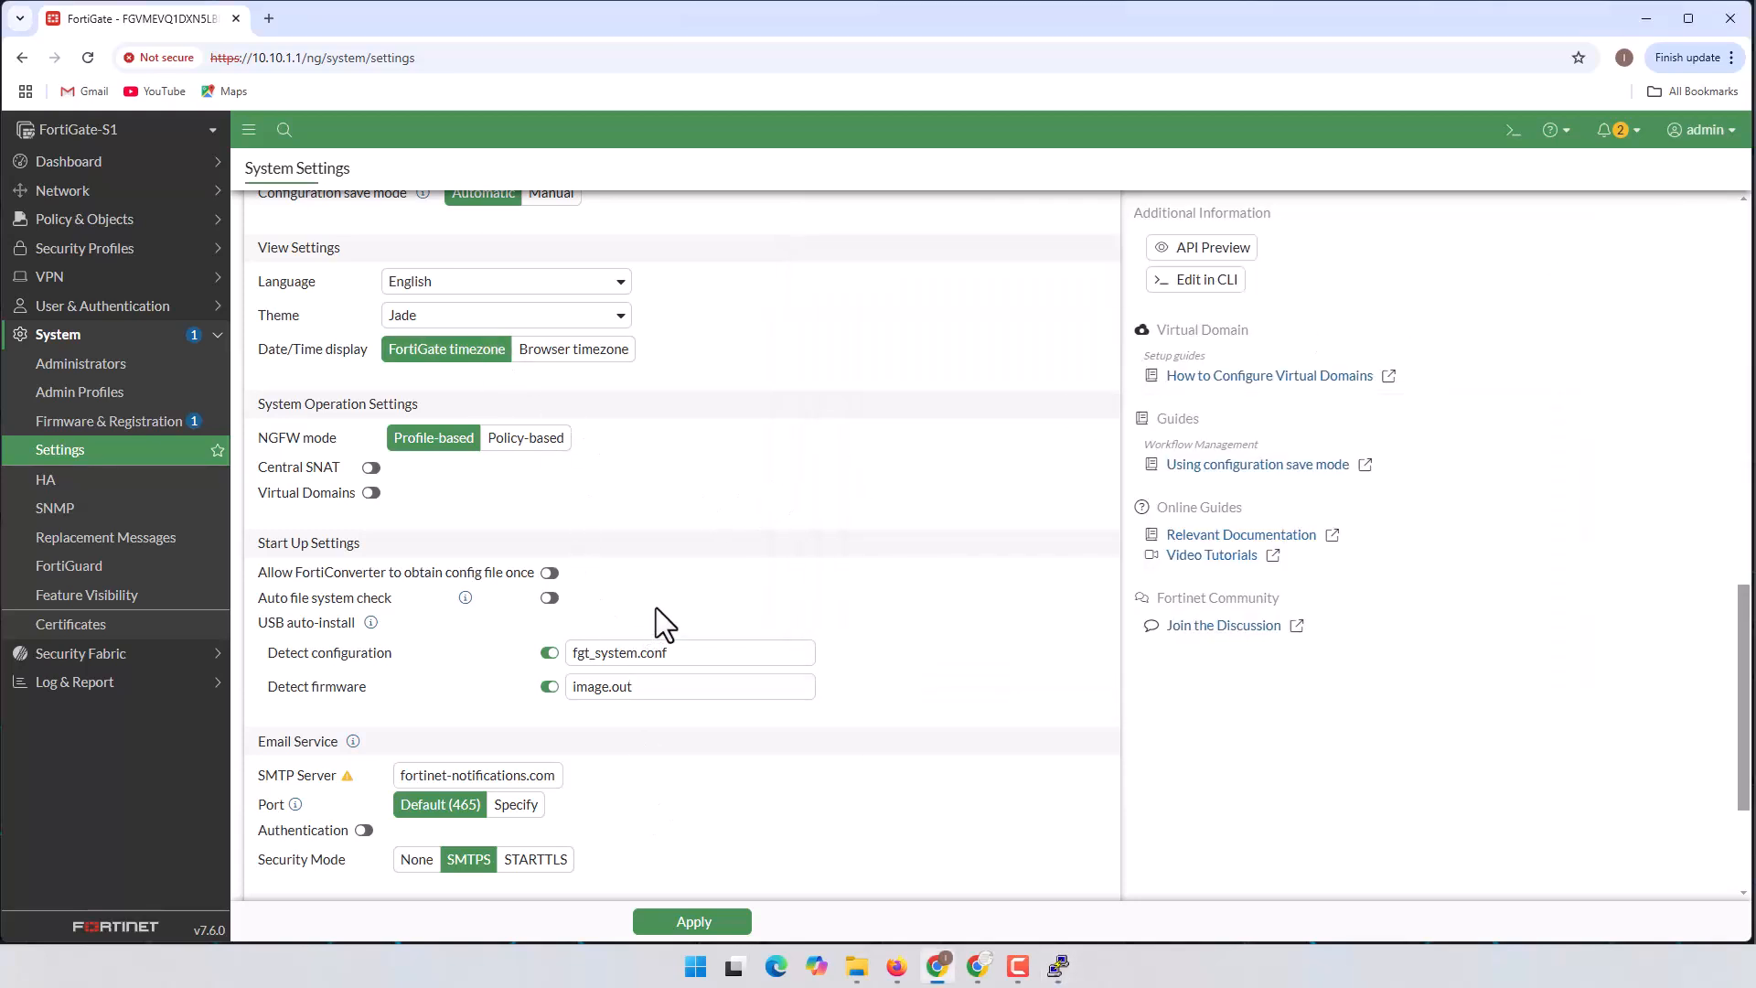
Step: Go to Network > Interfaces and select the port1 row
scroll(683, 436, up, 20)
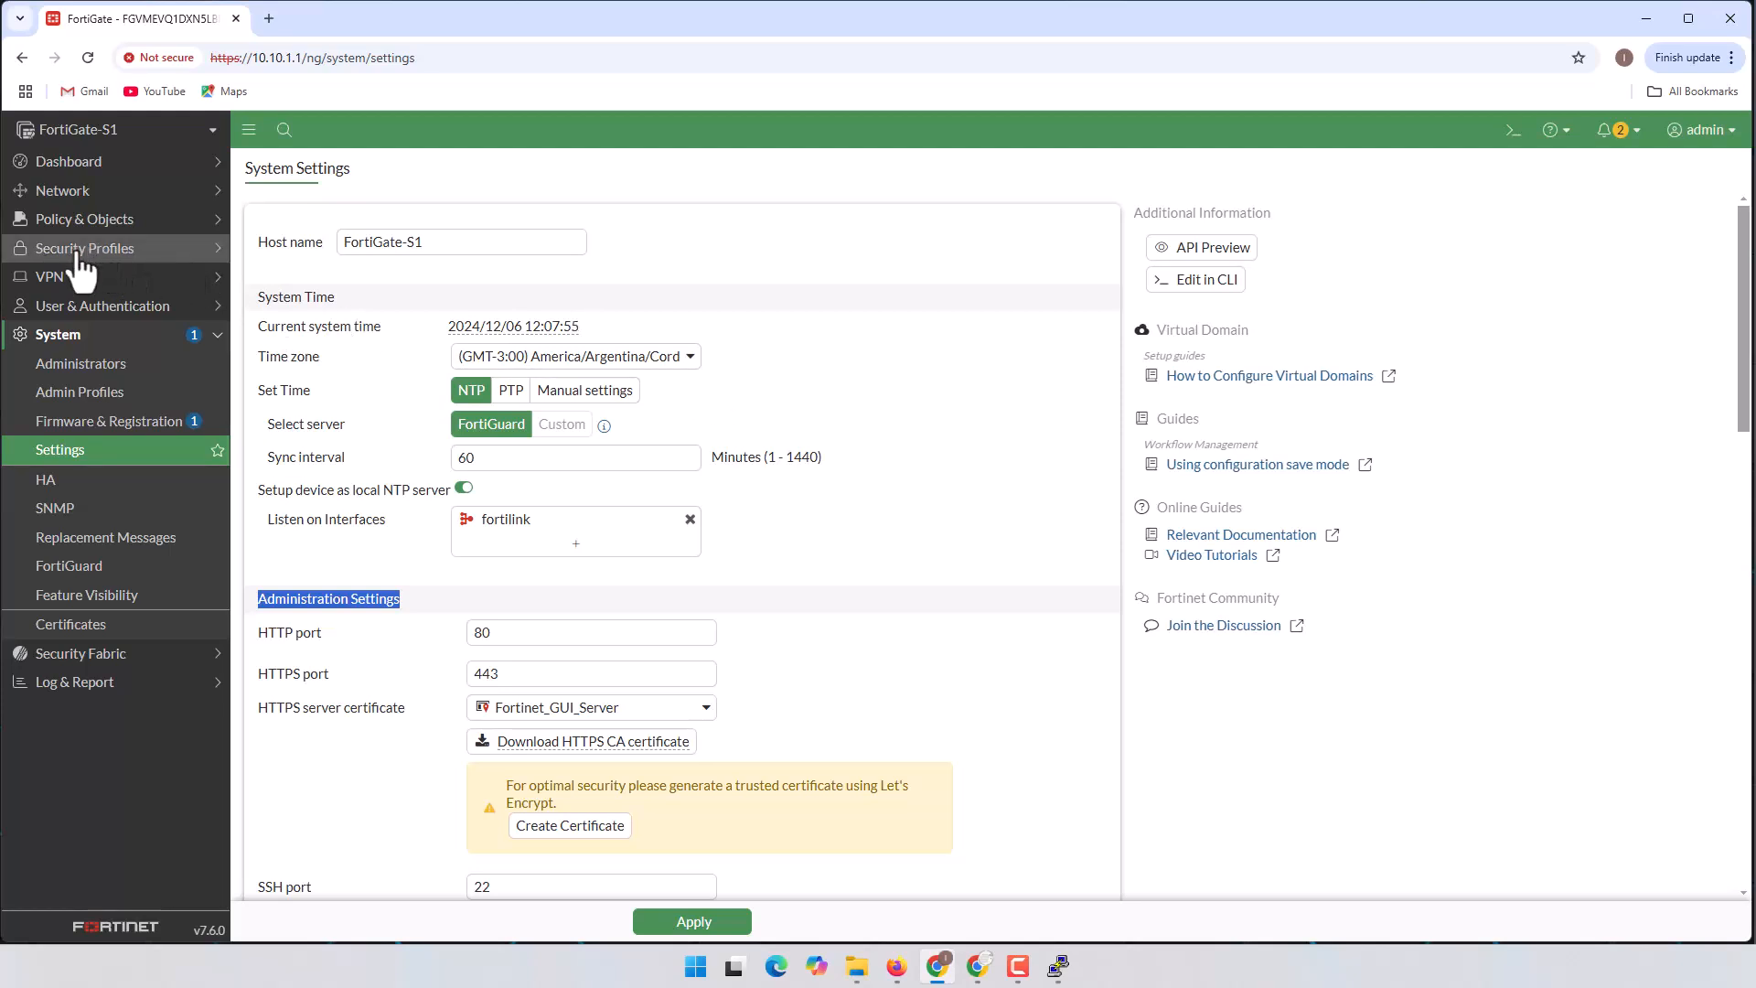
click(87, 189)
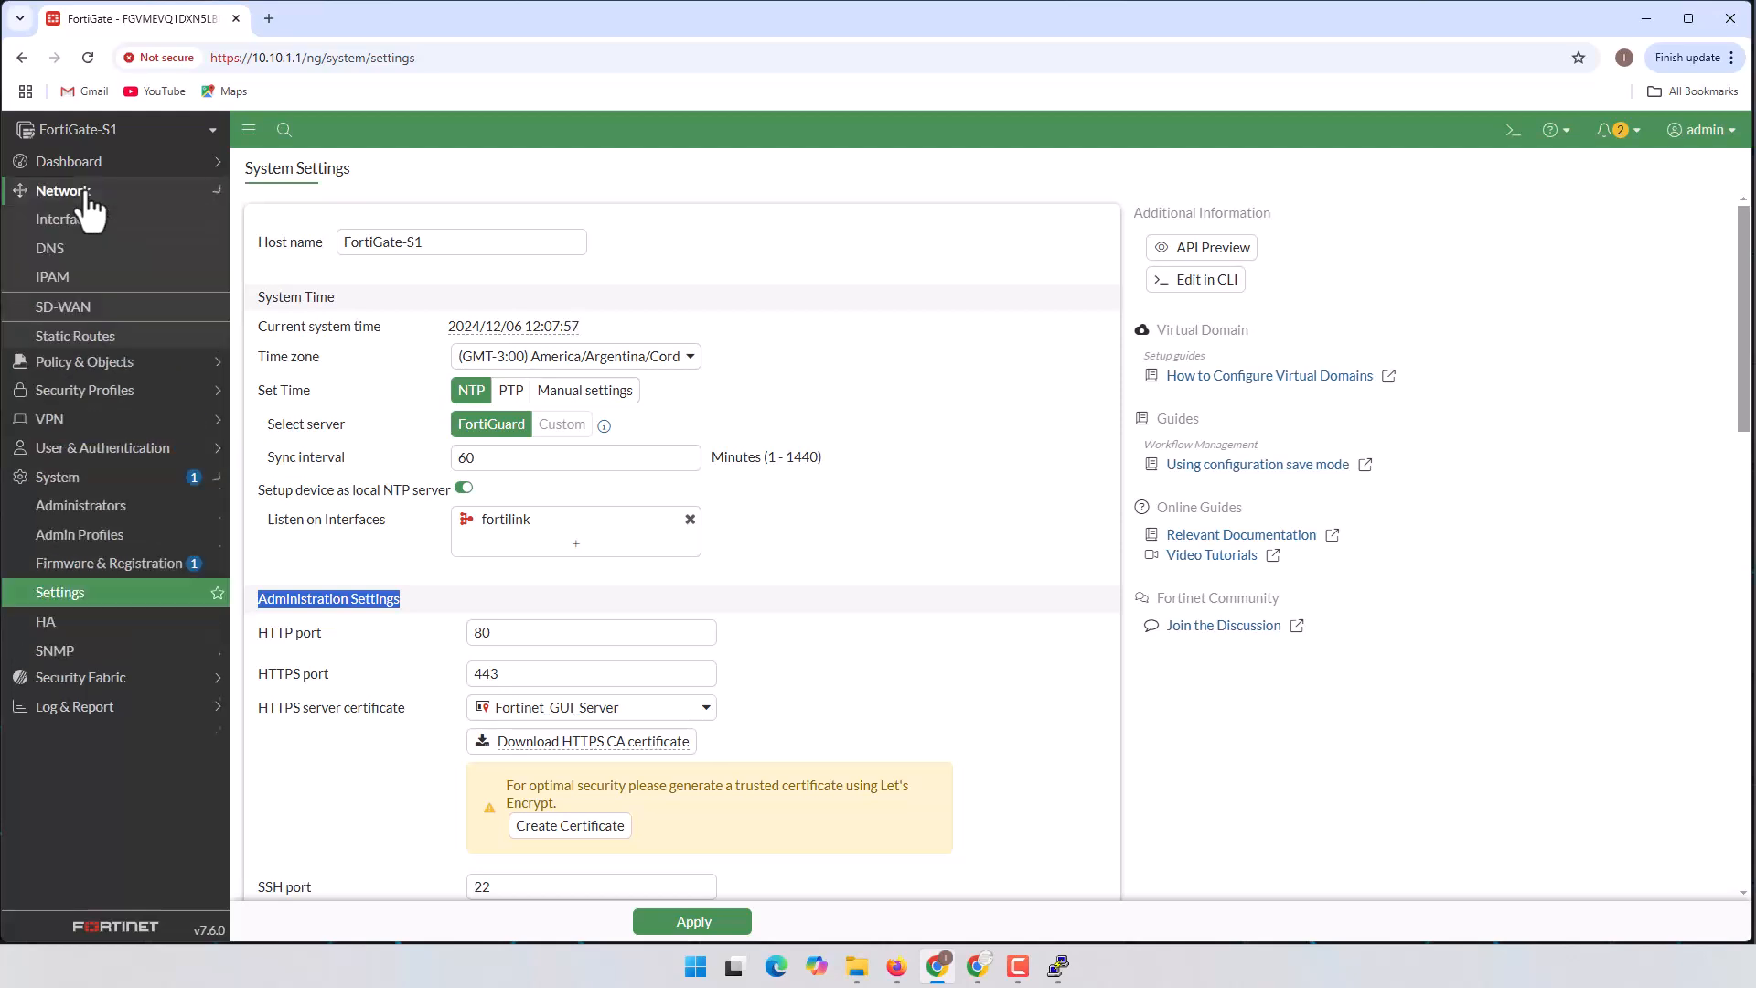
click(85, 220)
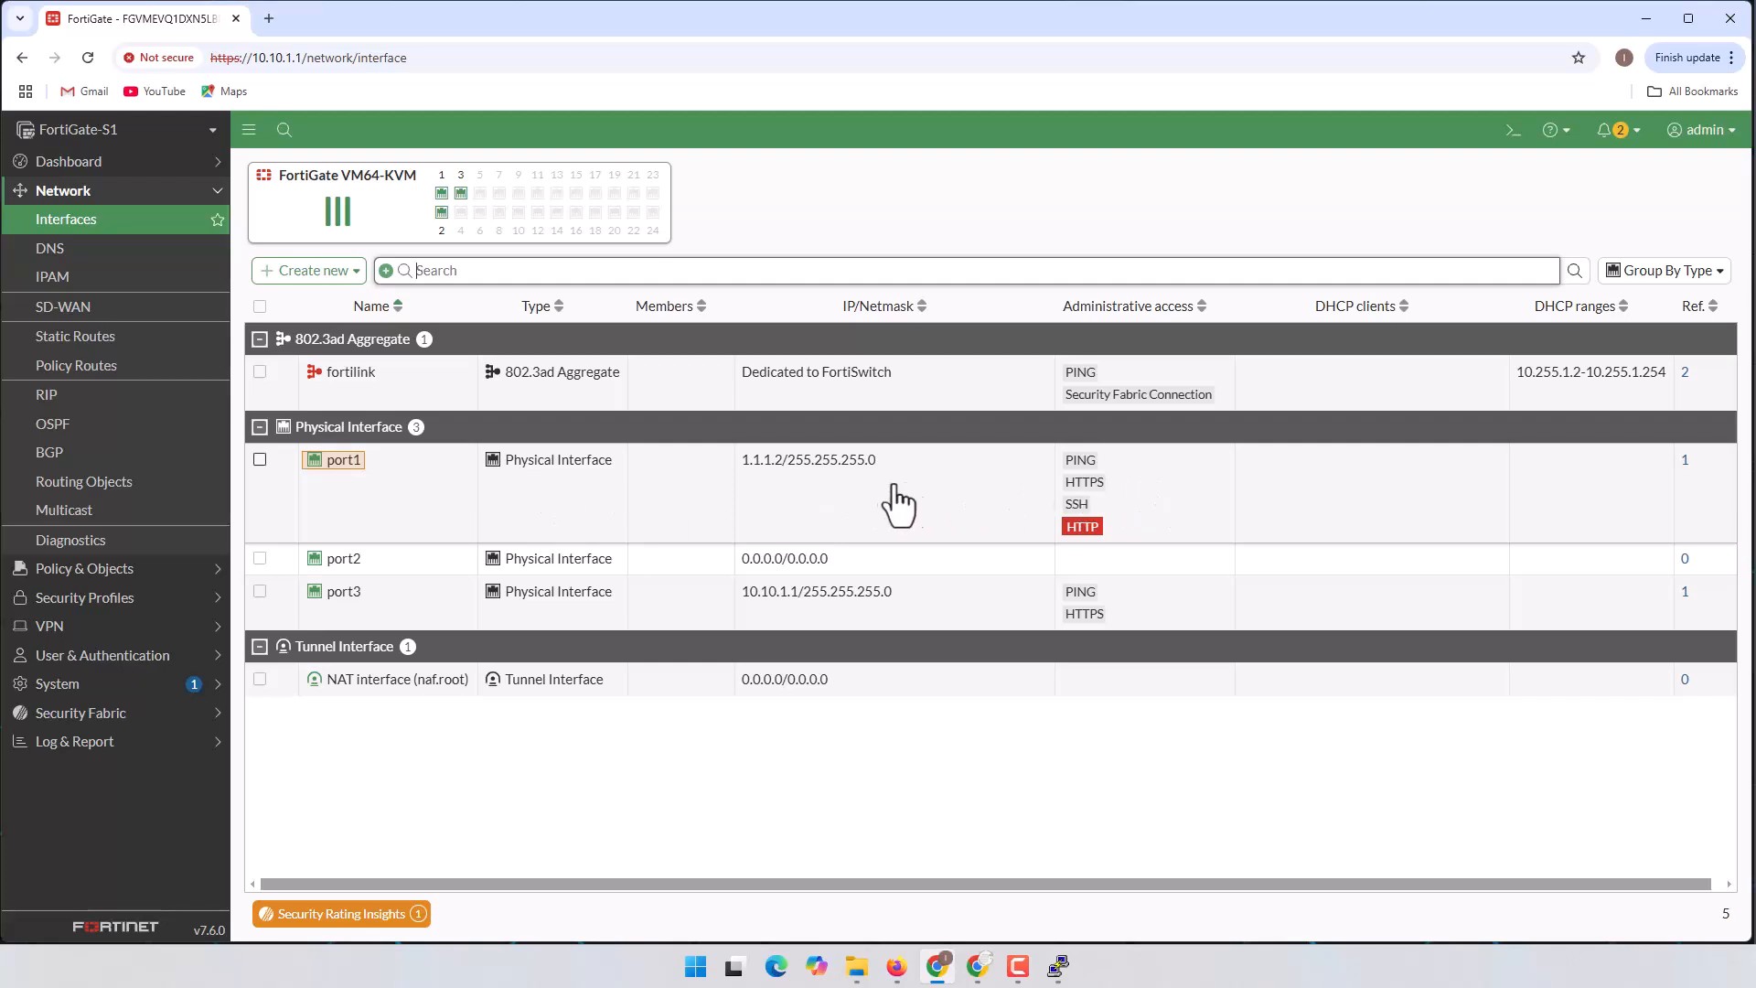
click(380, 498)
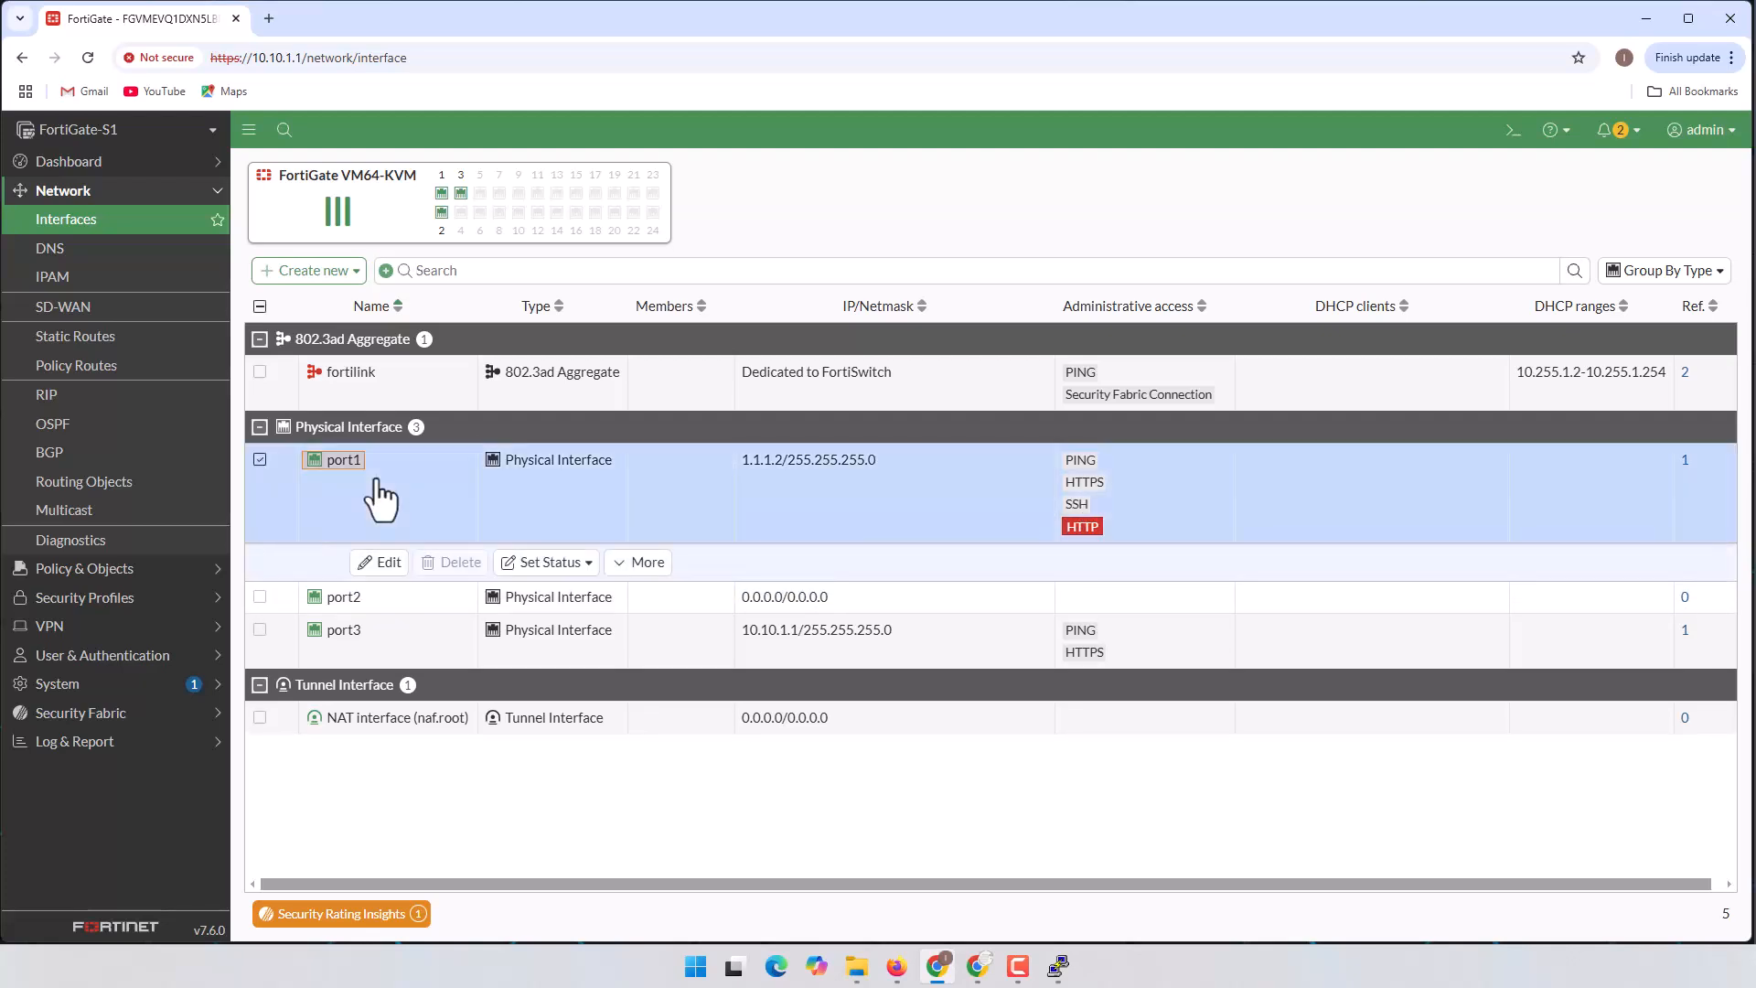
Step: Alias port1 as ISP-1, drop HTTP to keep PING, HTTPS and SSH access, and save
click(389, 562)
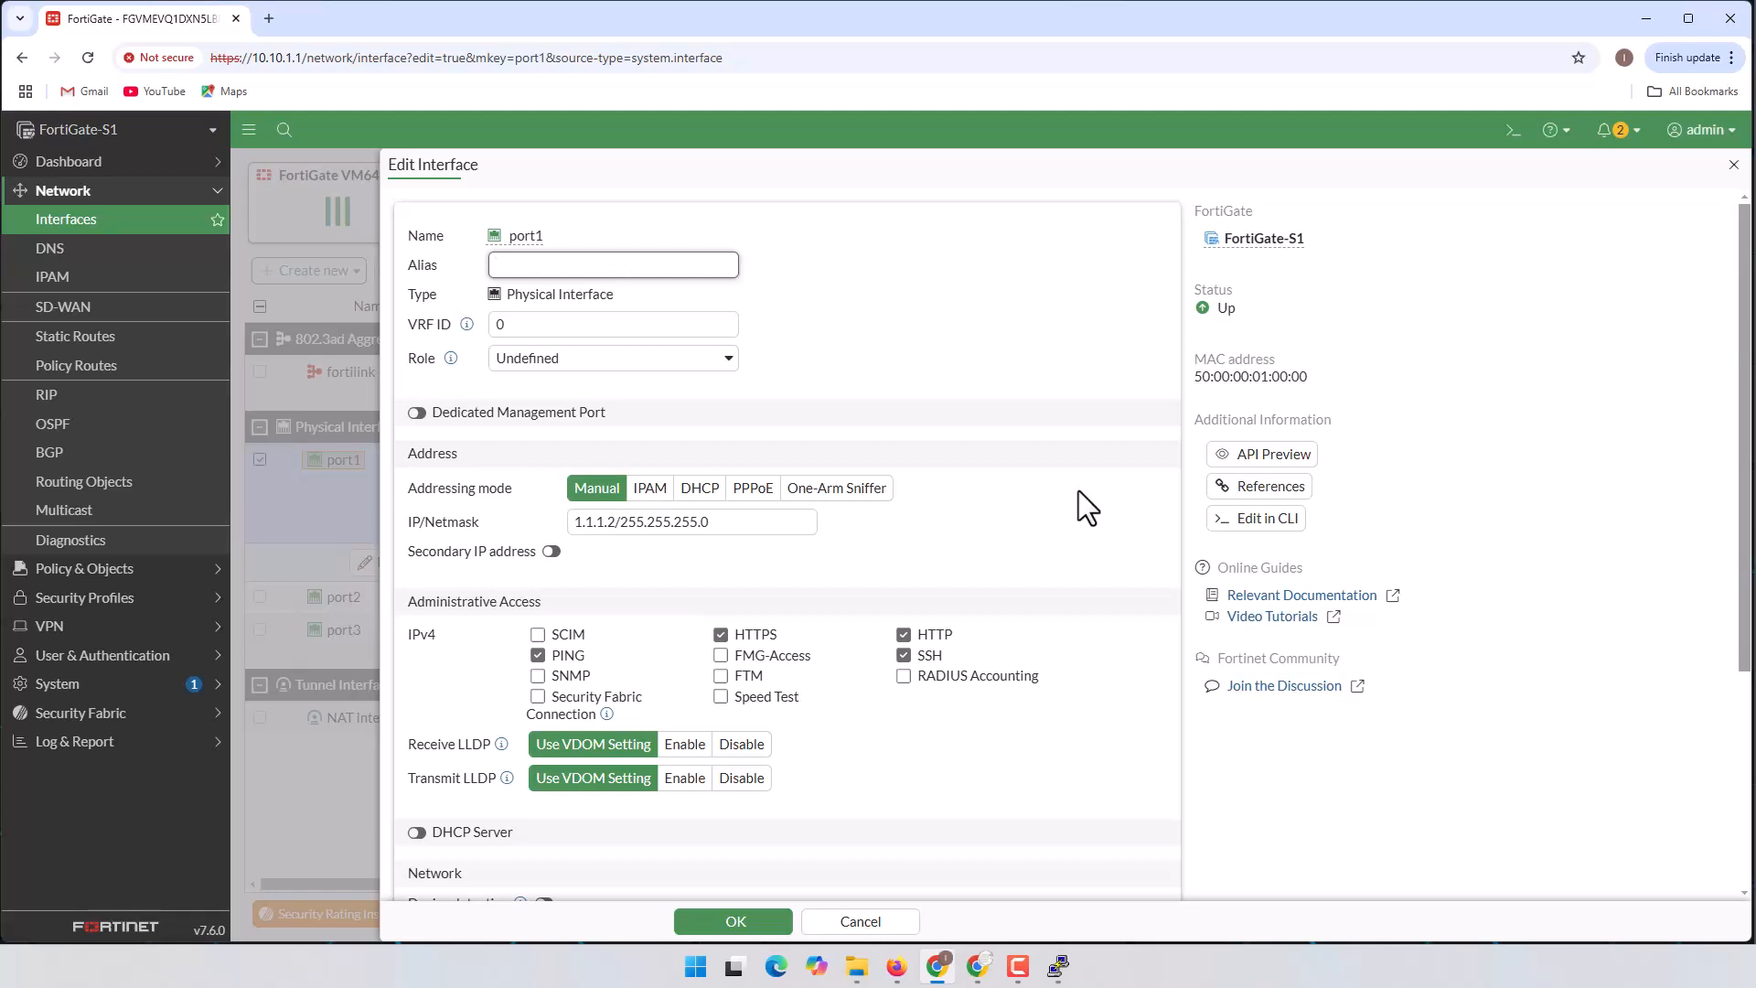
click(896, 965)
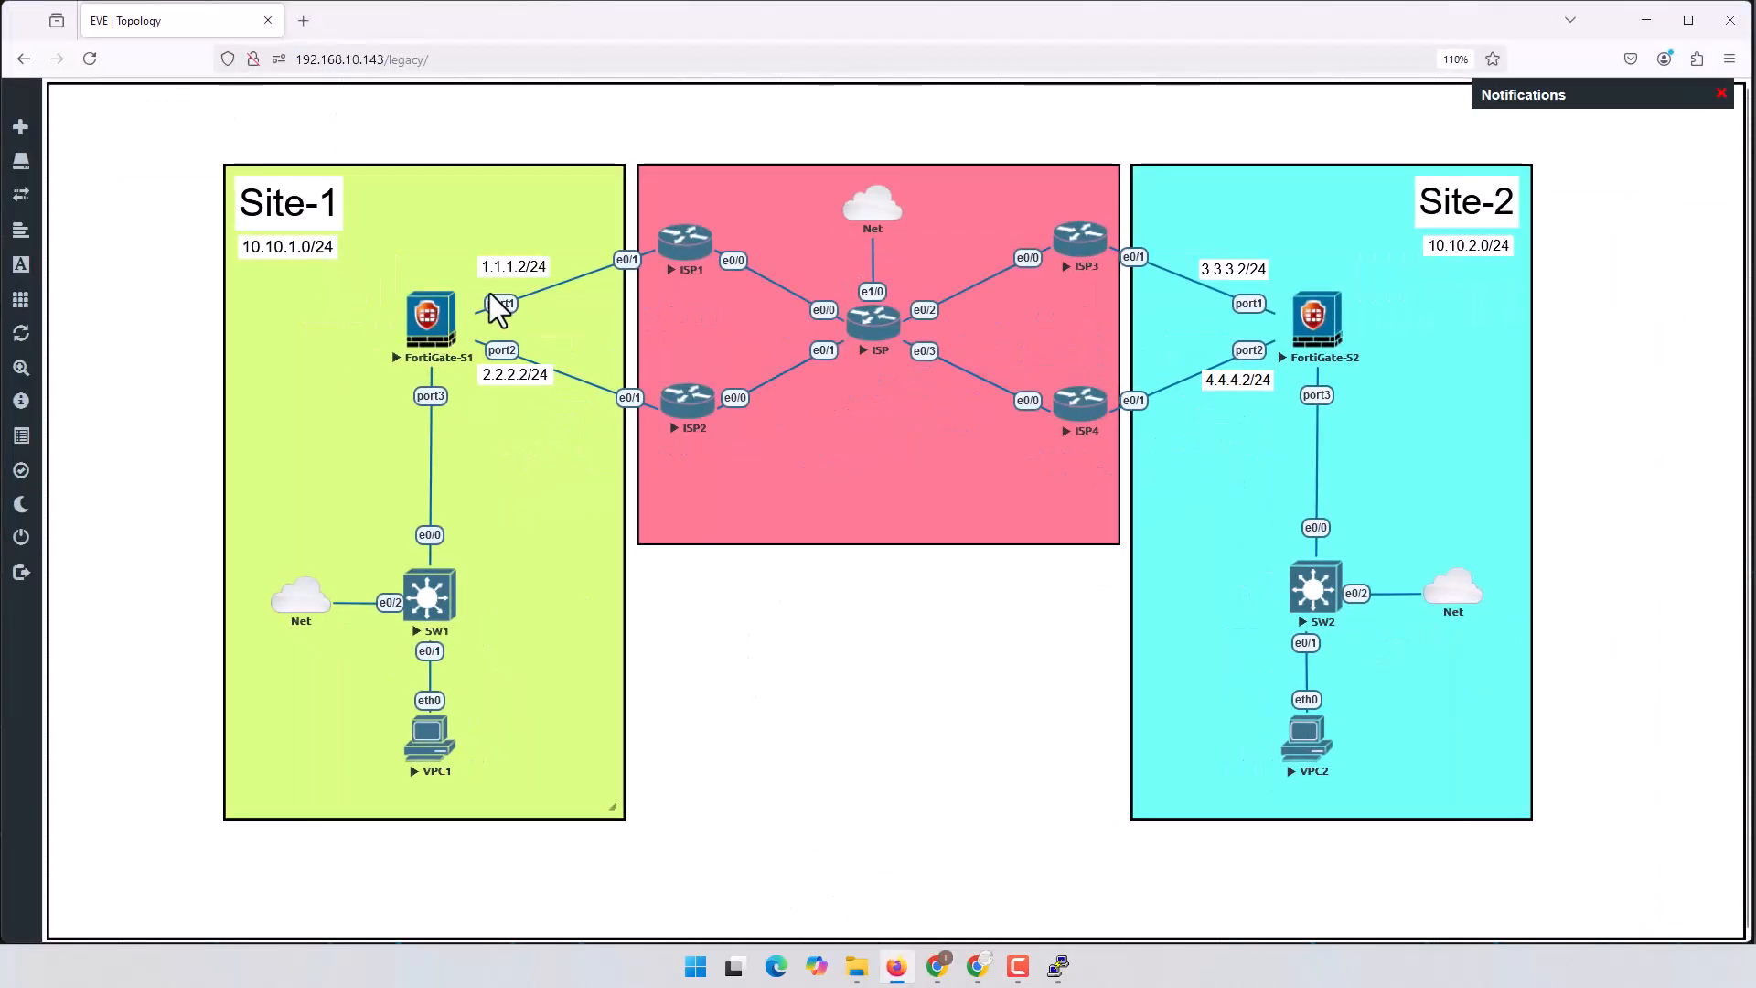
click(895, 975)
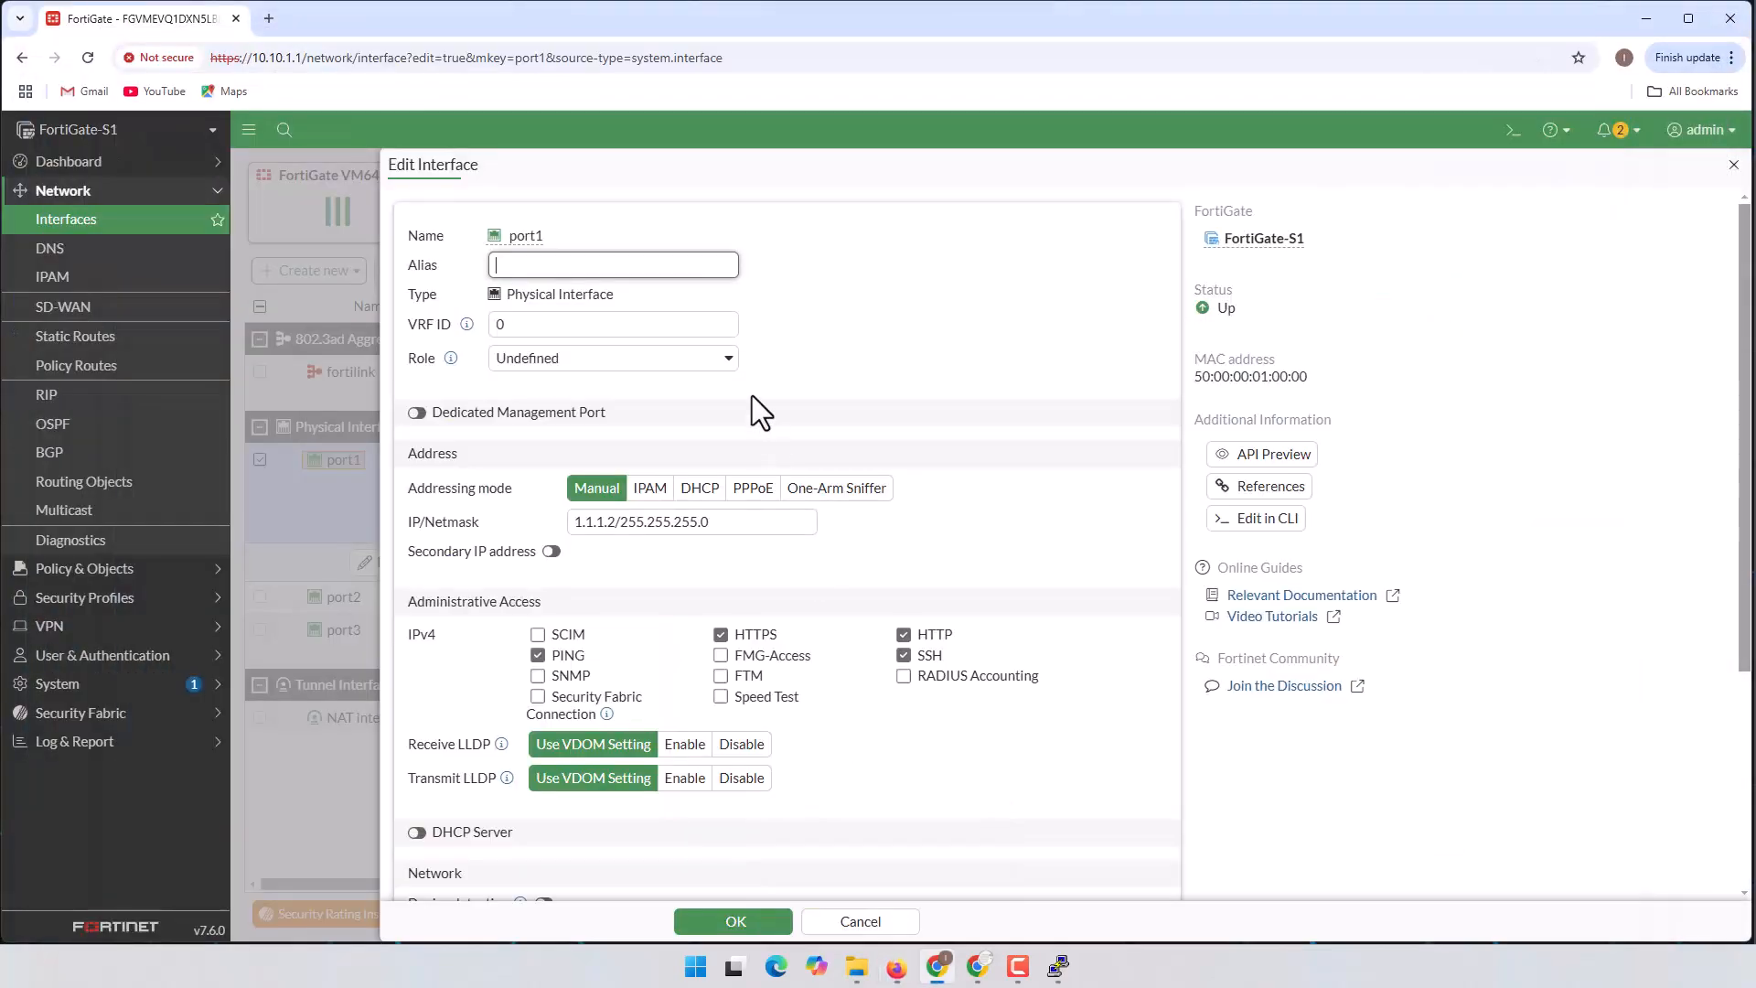
text(ISP-1)
scroll(788, 441, down, 1)
scroll(746, 426, down, 2)
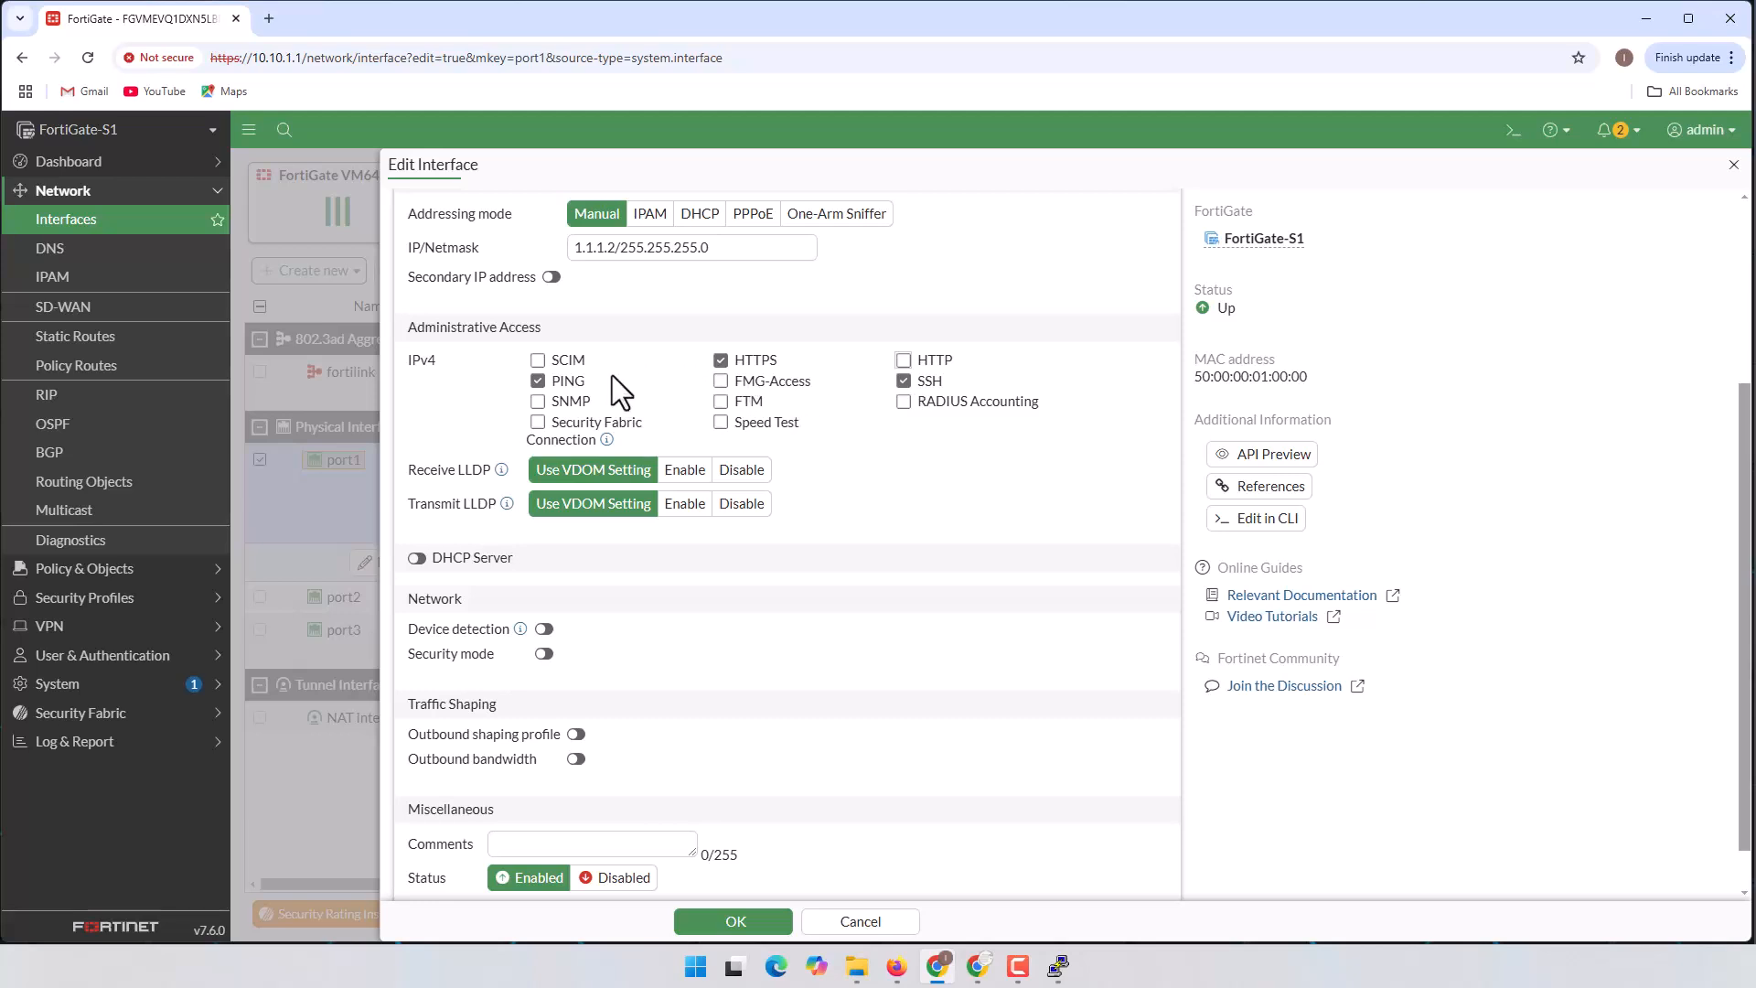
scroll(765, 503, down, 1)
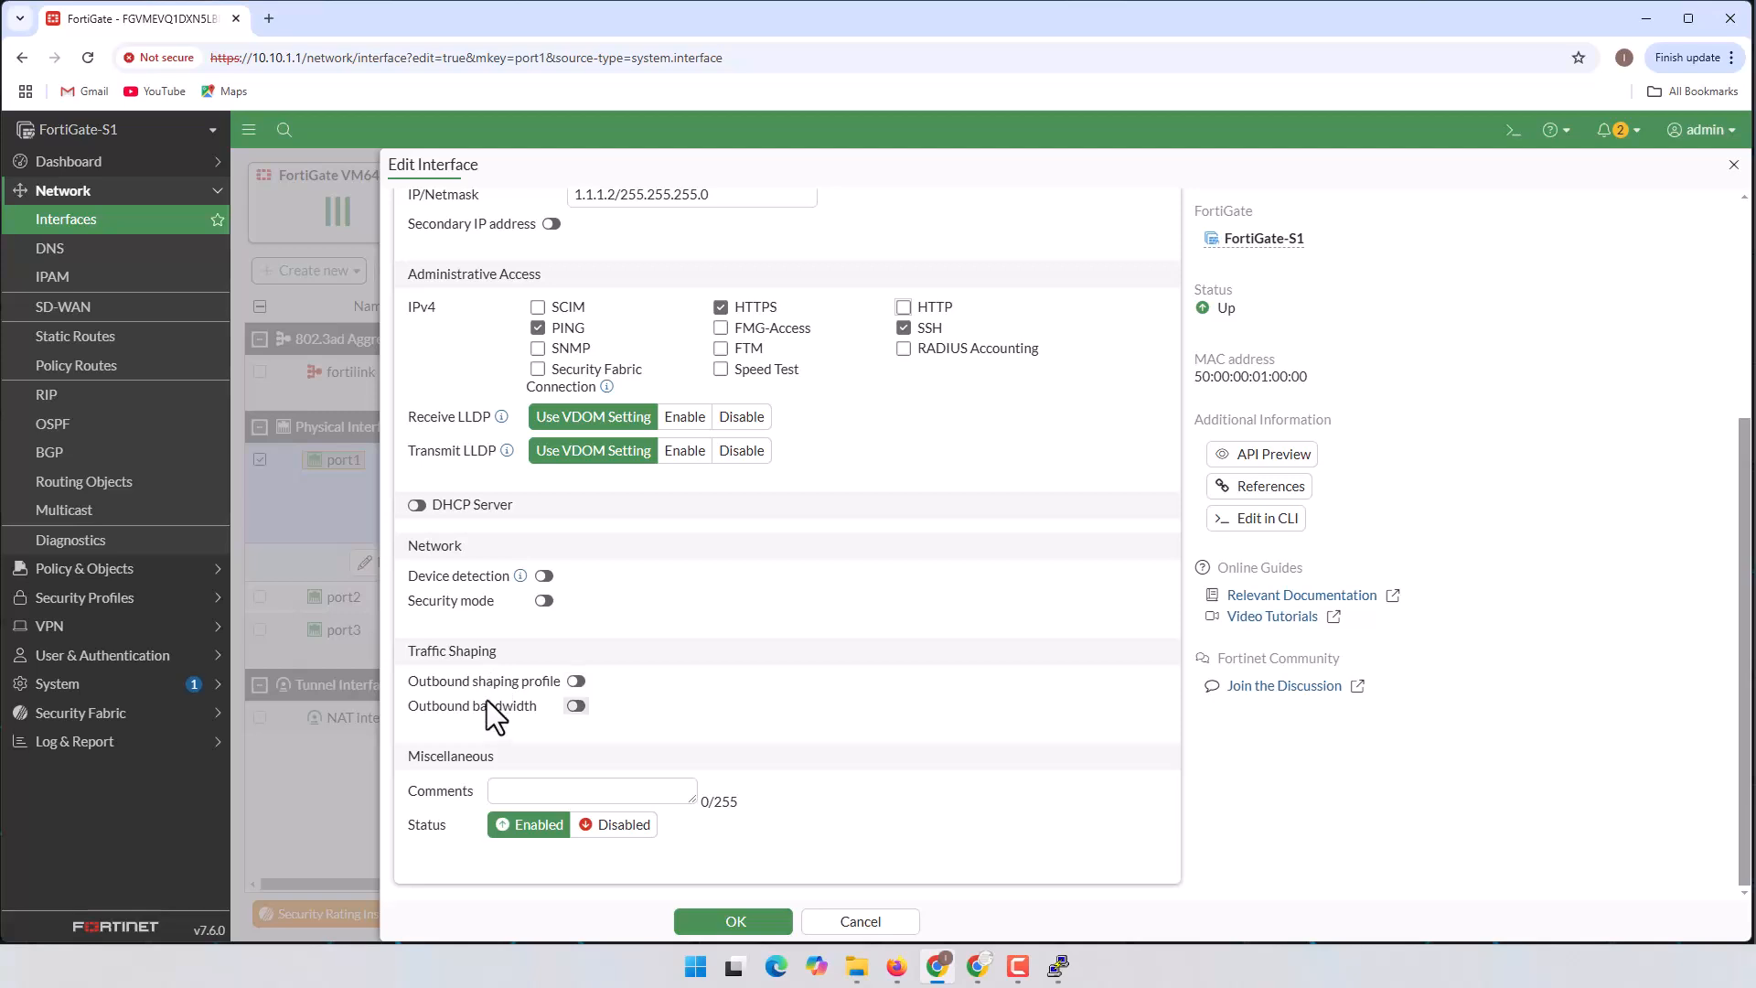
click(750, 922)
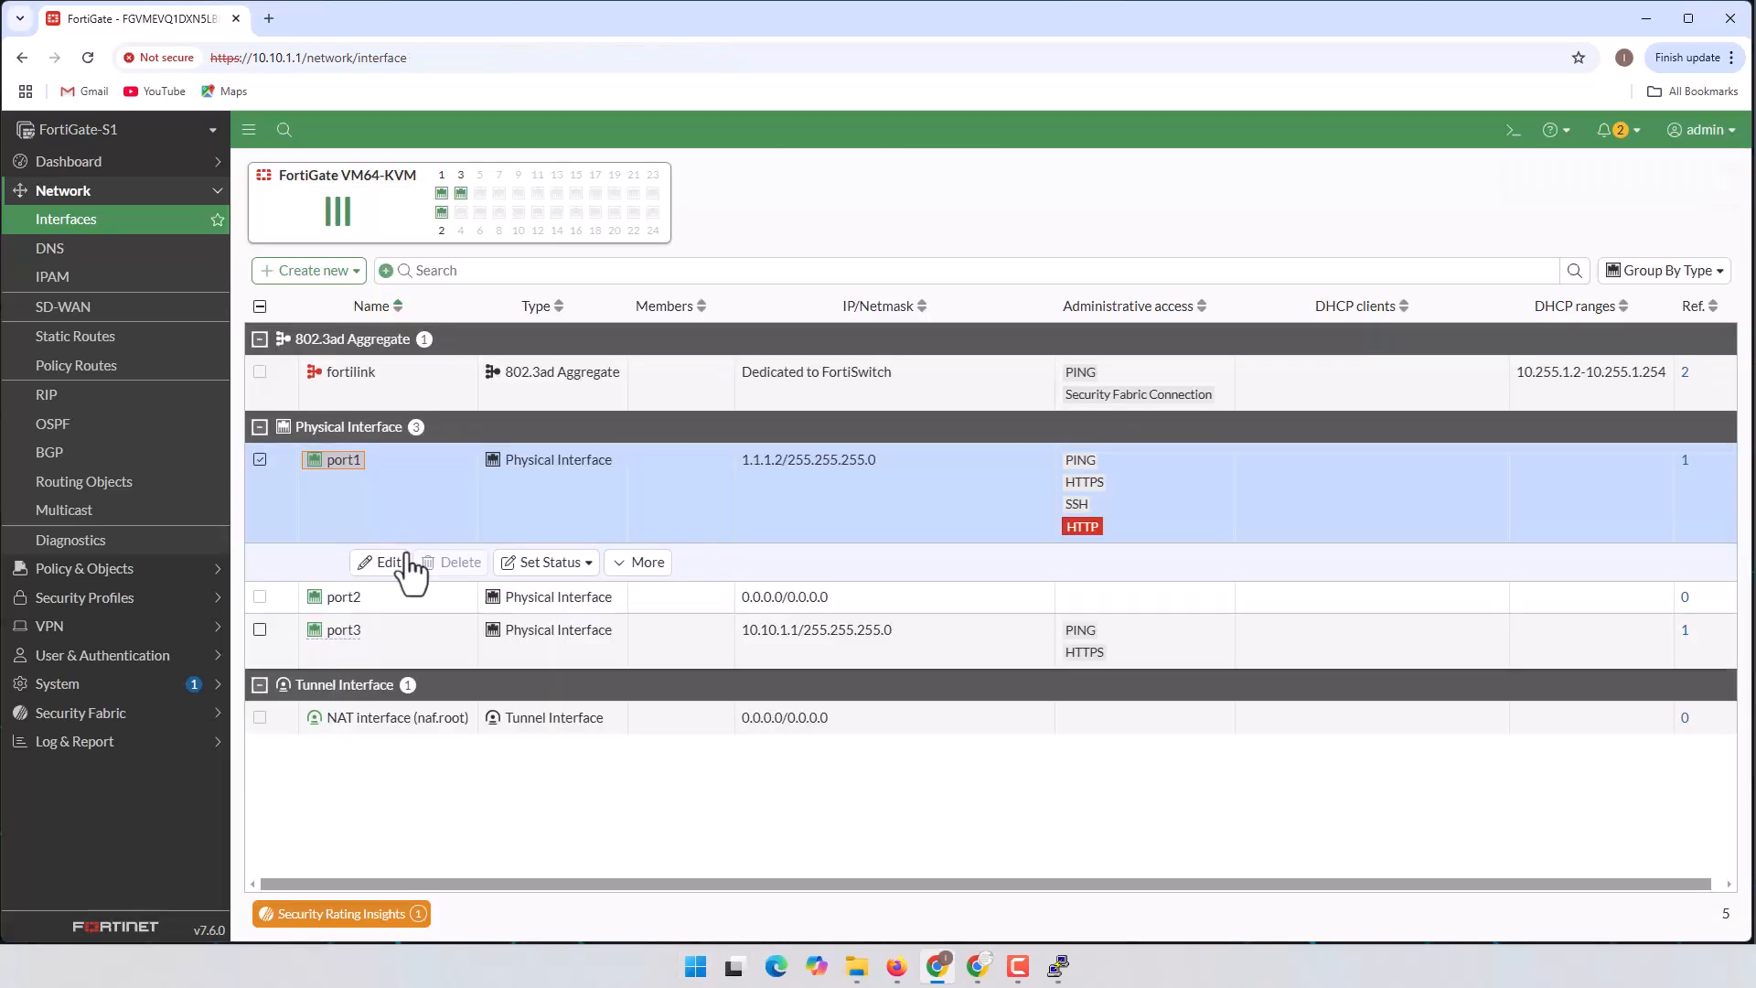
click(398, 554)
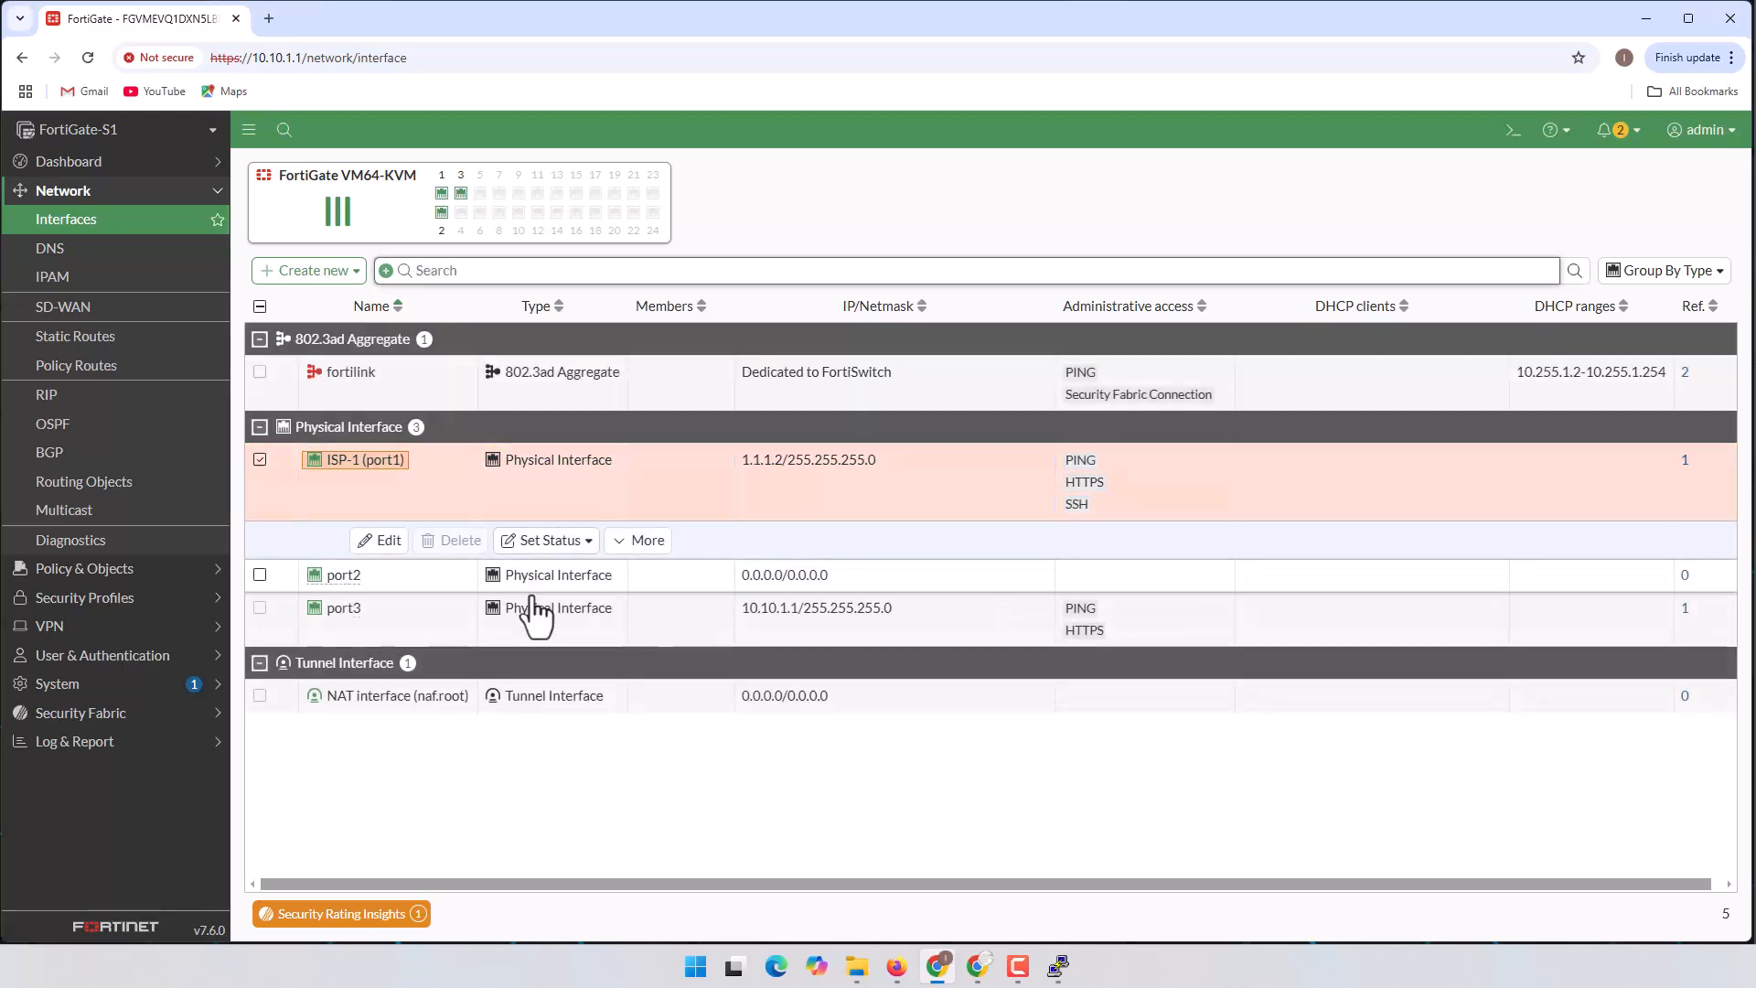
Step: Alias port2 as ISP-2 and set its address to 2.2.2.2/24
click(692, 576)
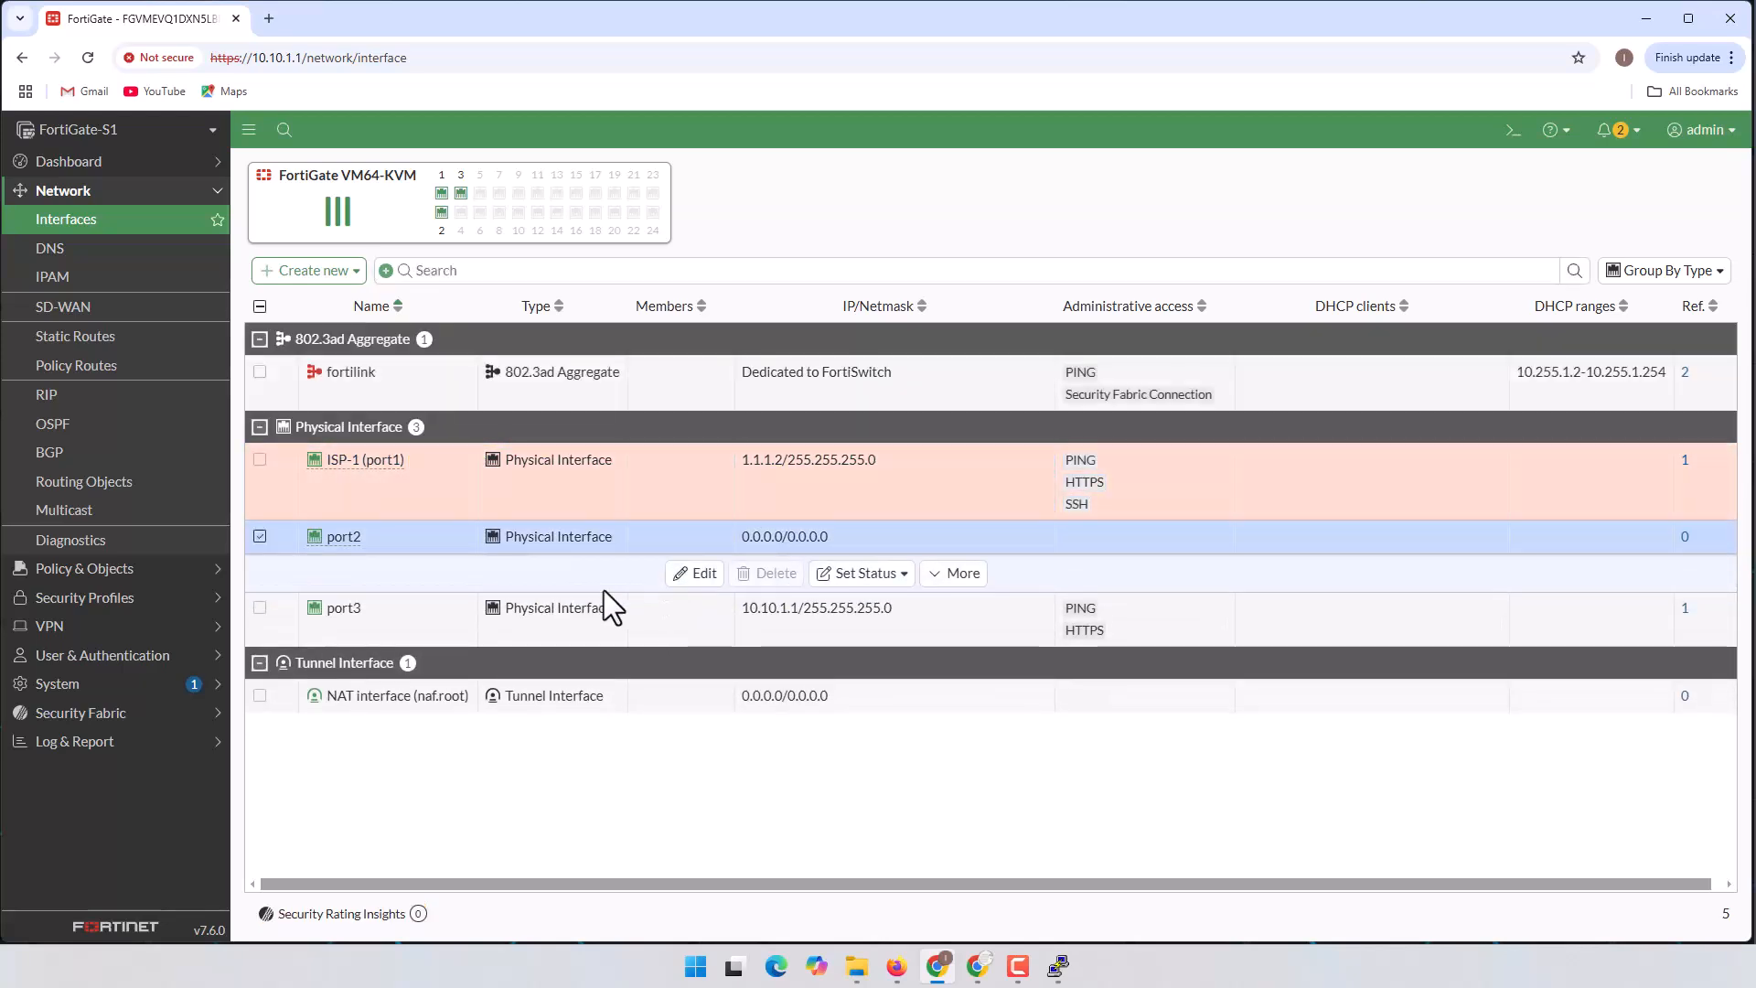
click(688, 575)
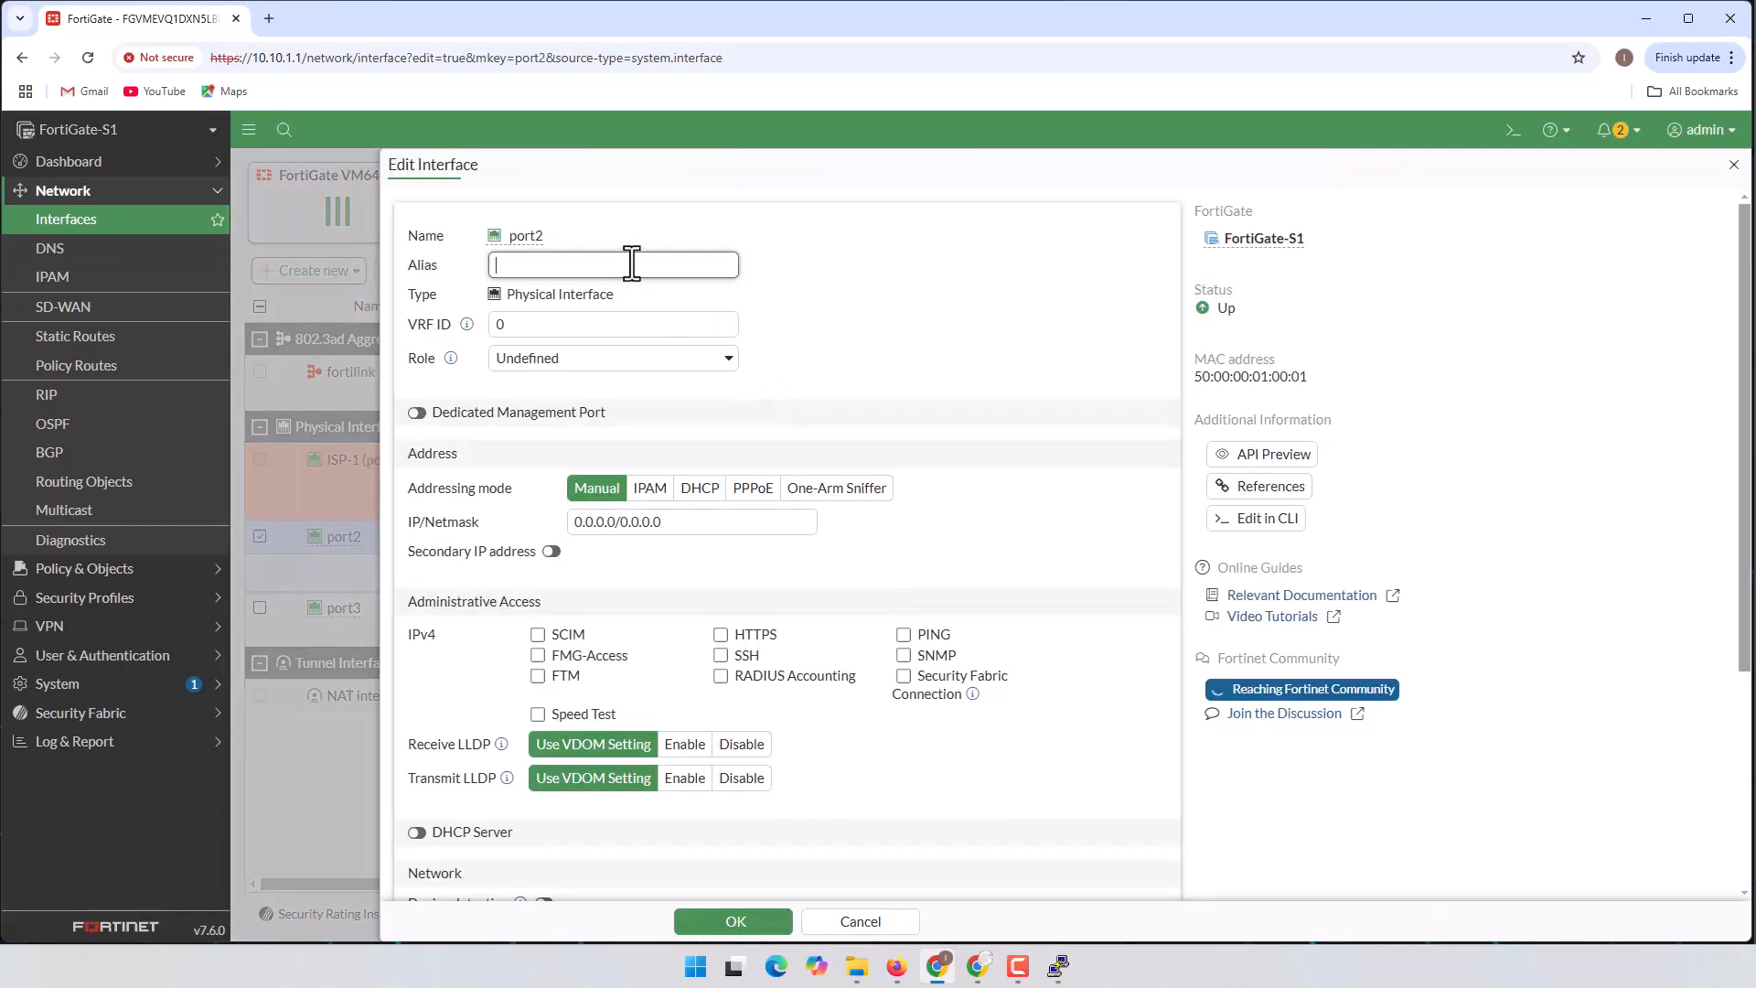
text(ISP-2)
triple_click(678, 521)
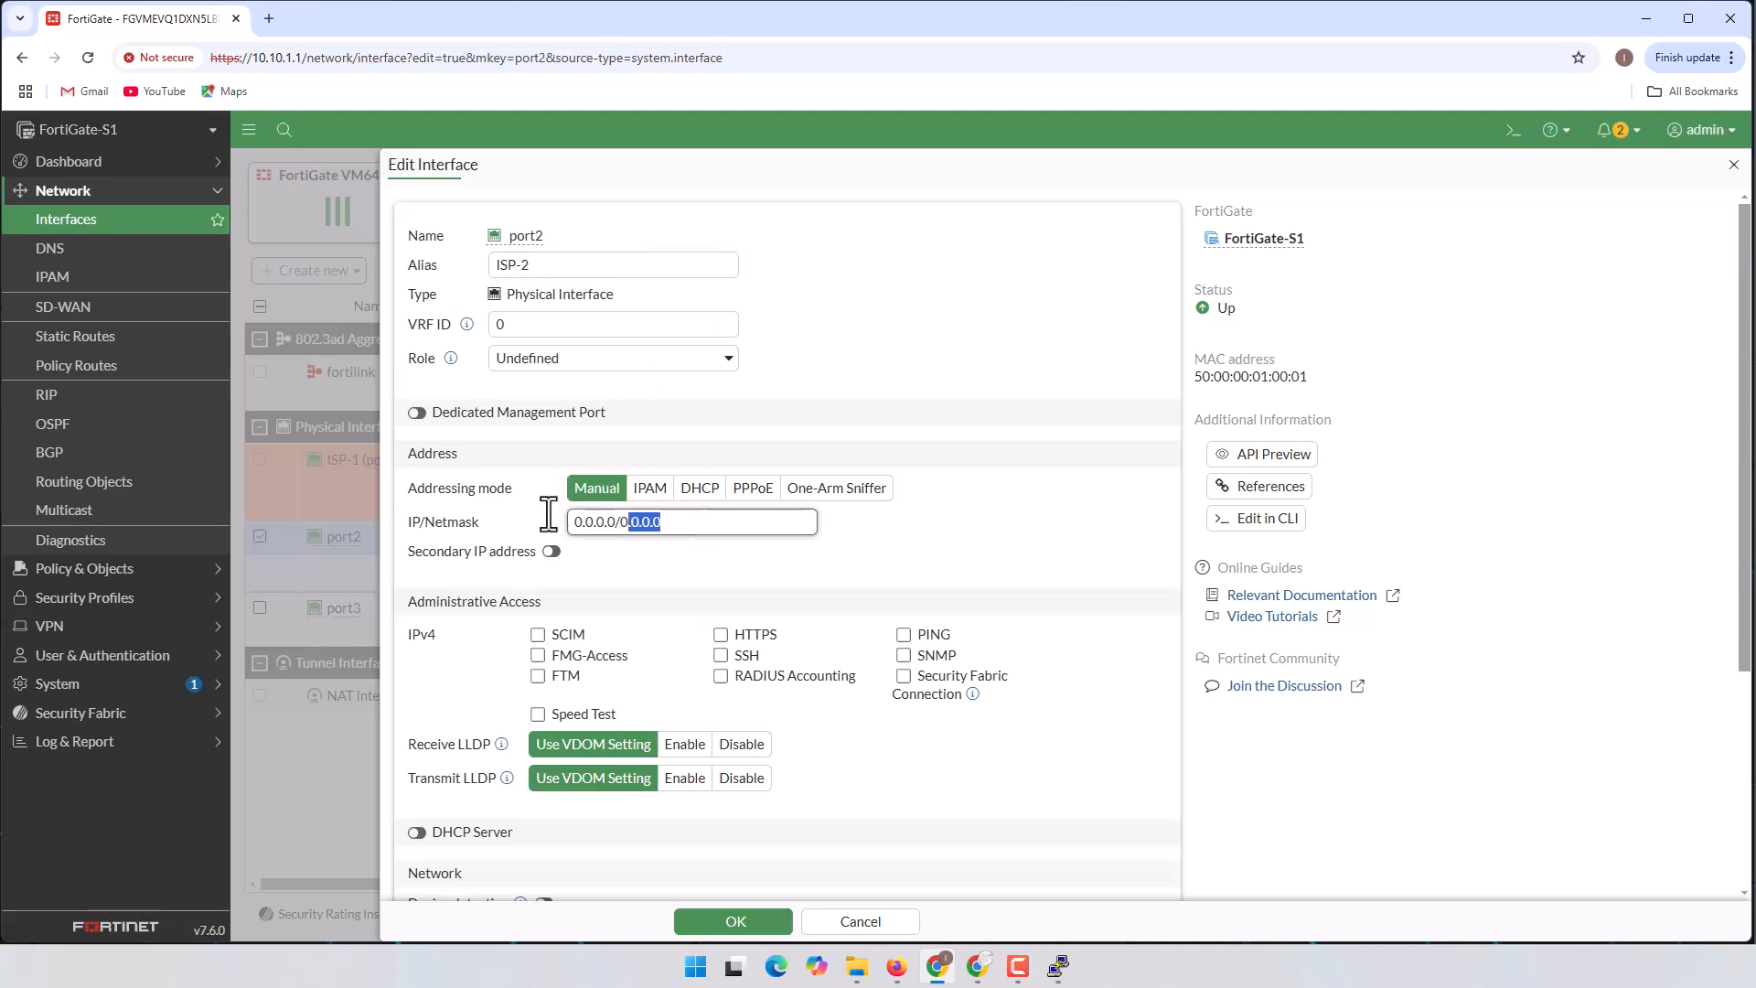
text(2.2.2.2/)
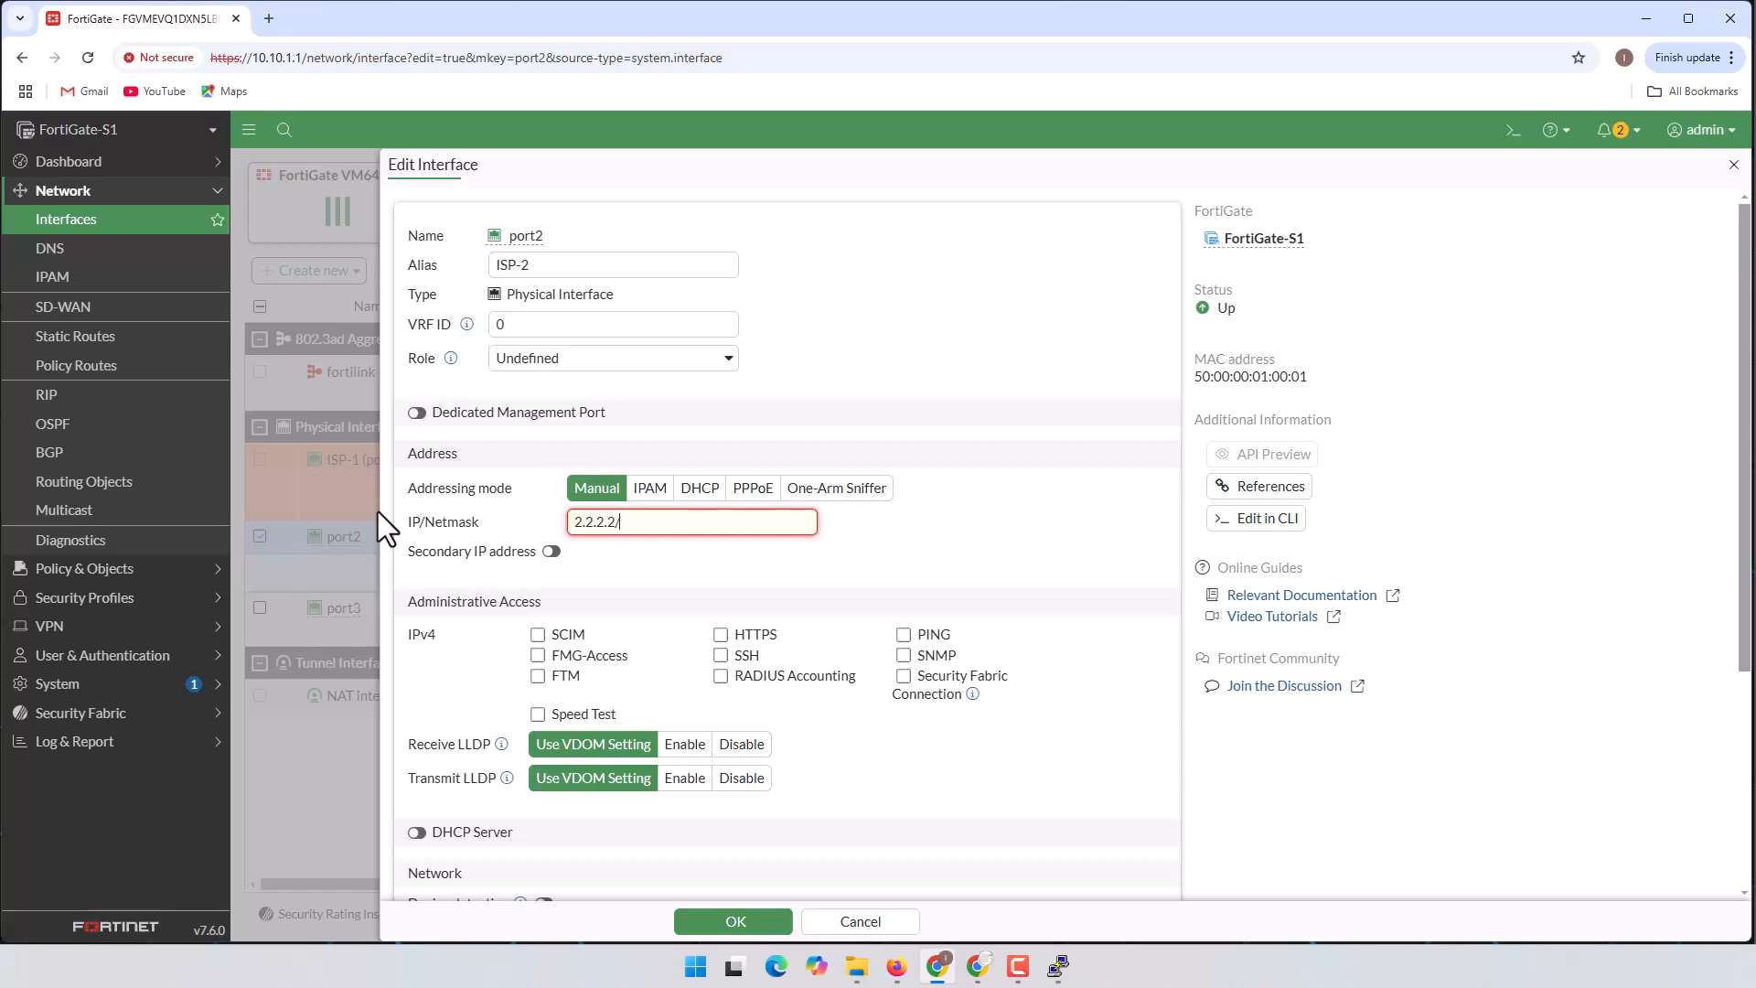
text(24)
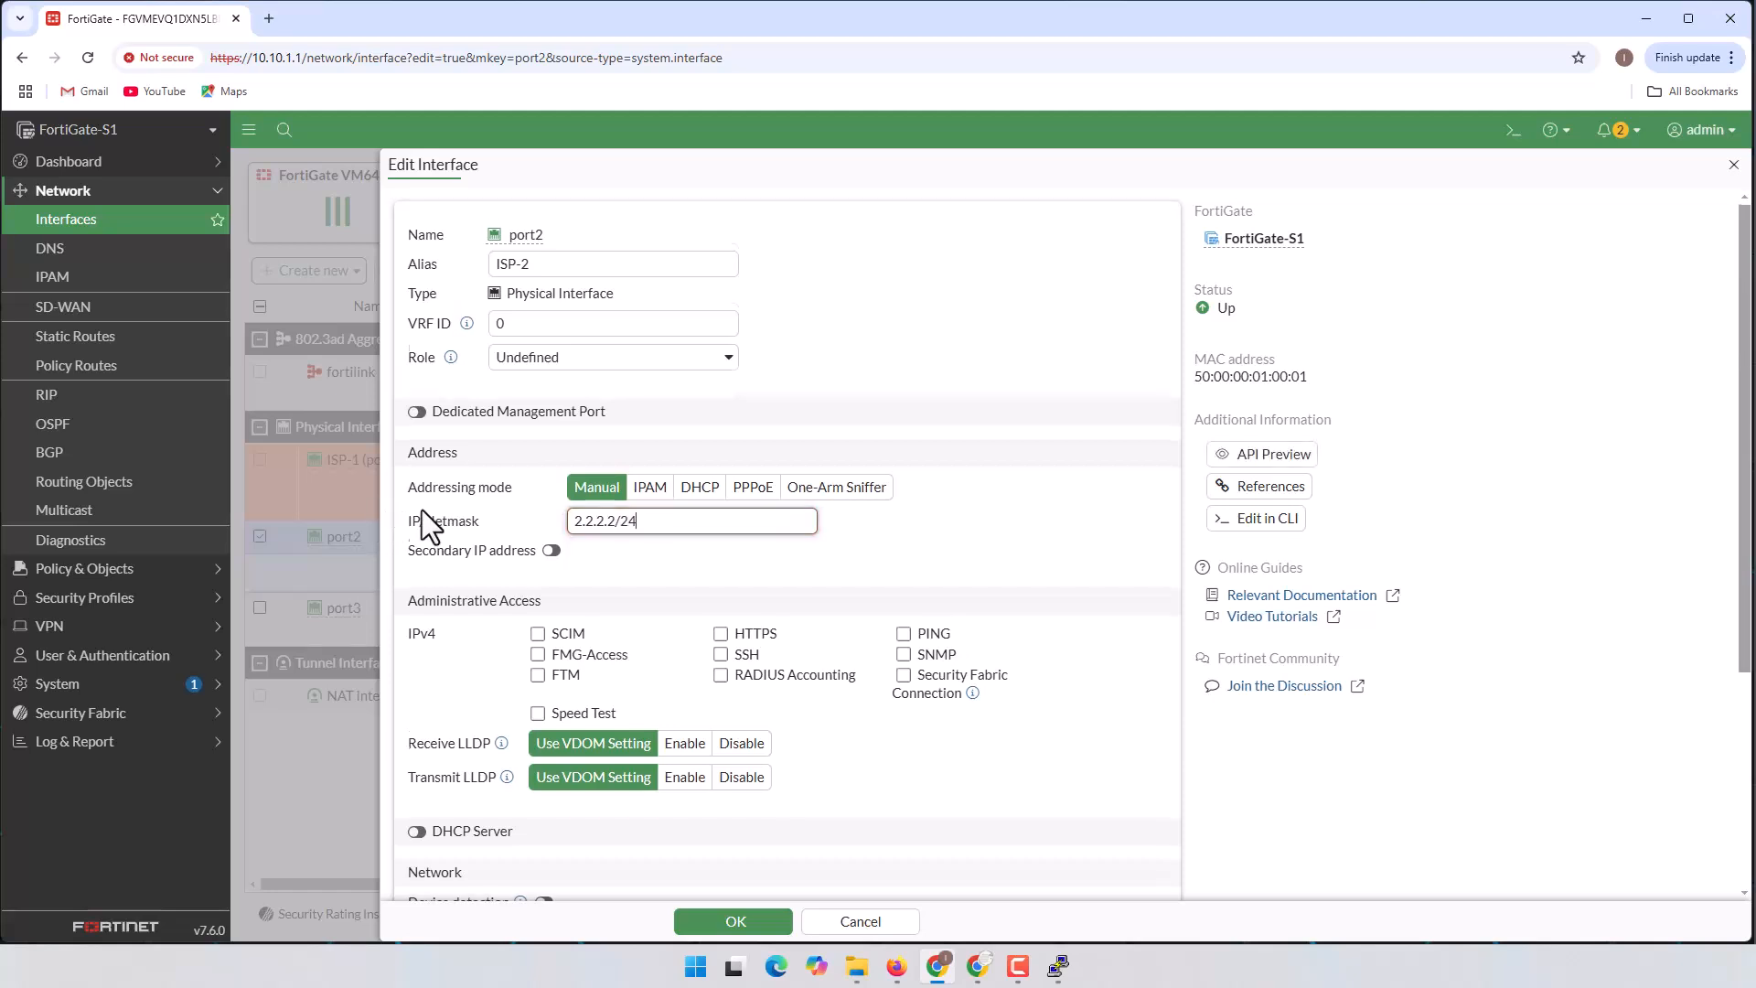
Step: Allow HTTPS, PING and SSH access on port2 and save the interface
scroll(475, 485, down, 2)
click(722, 453)
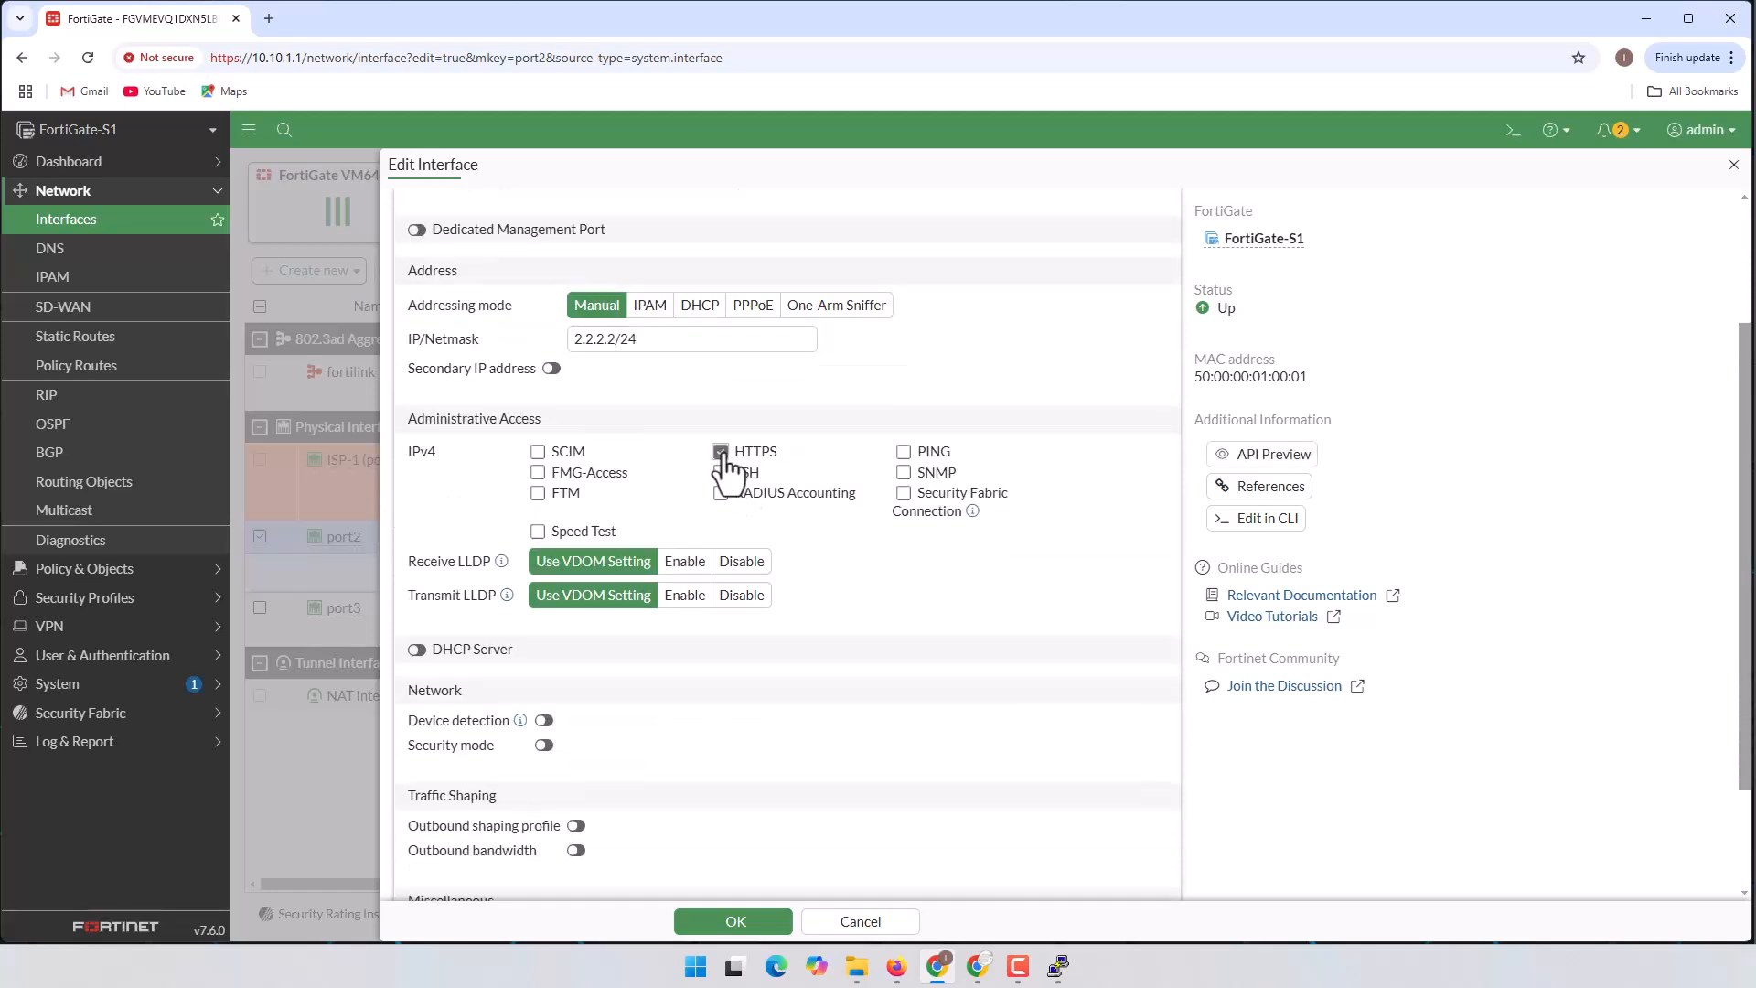
click(904, 452)
click(721, 472)
scroll(837, 613, down, 1)
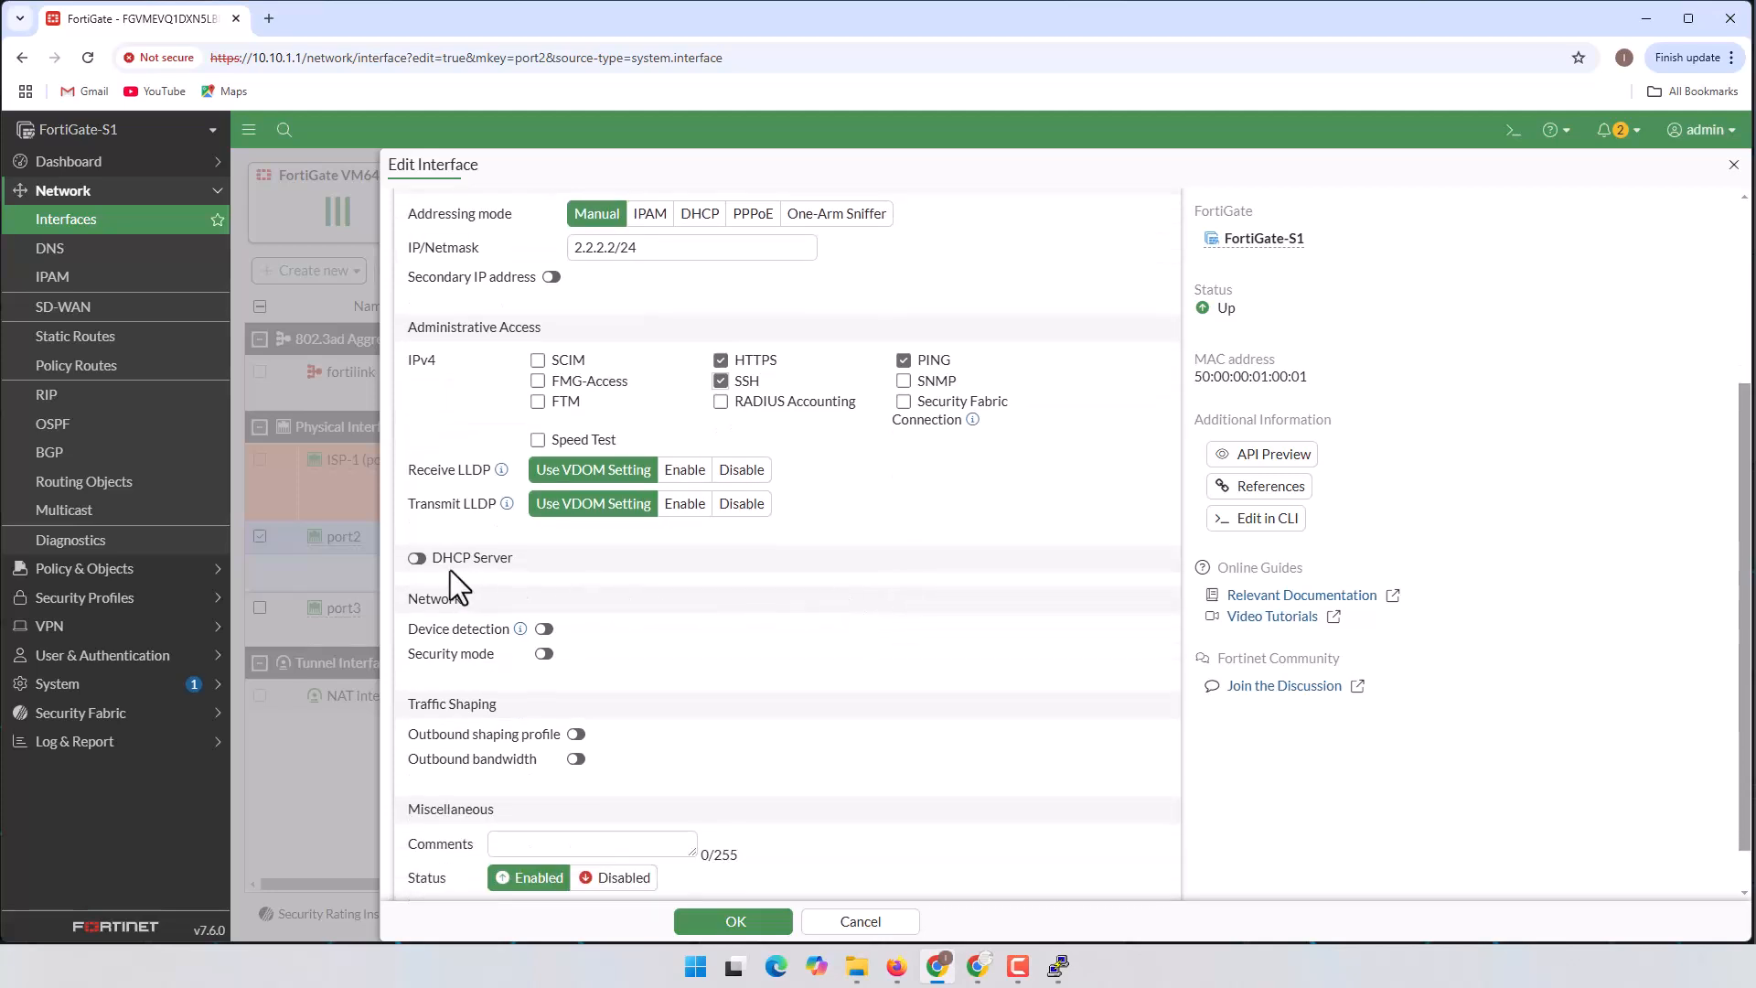
scroll(549, 572, down, 1)
scroll(687, 655, up, 3)
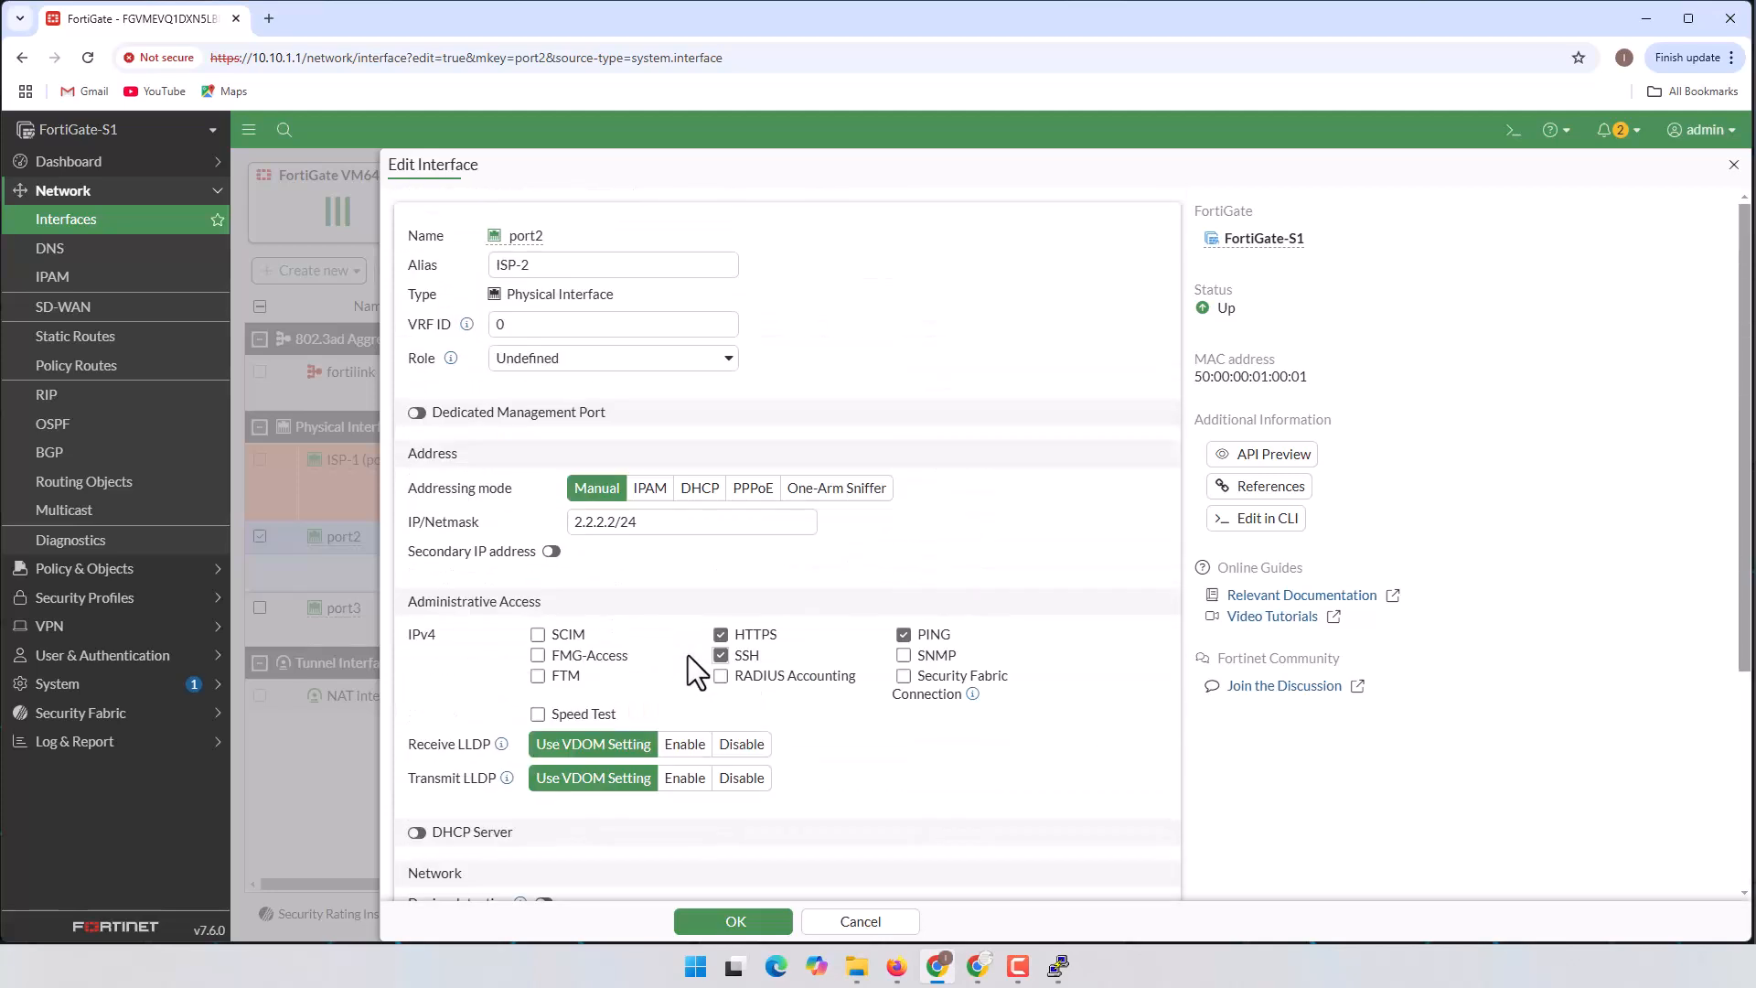
scroll(563, 465, down, 3)
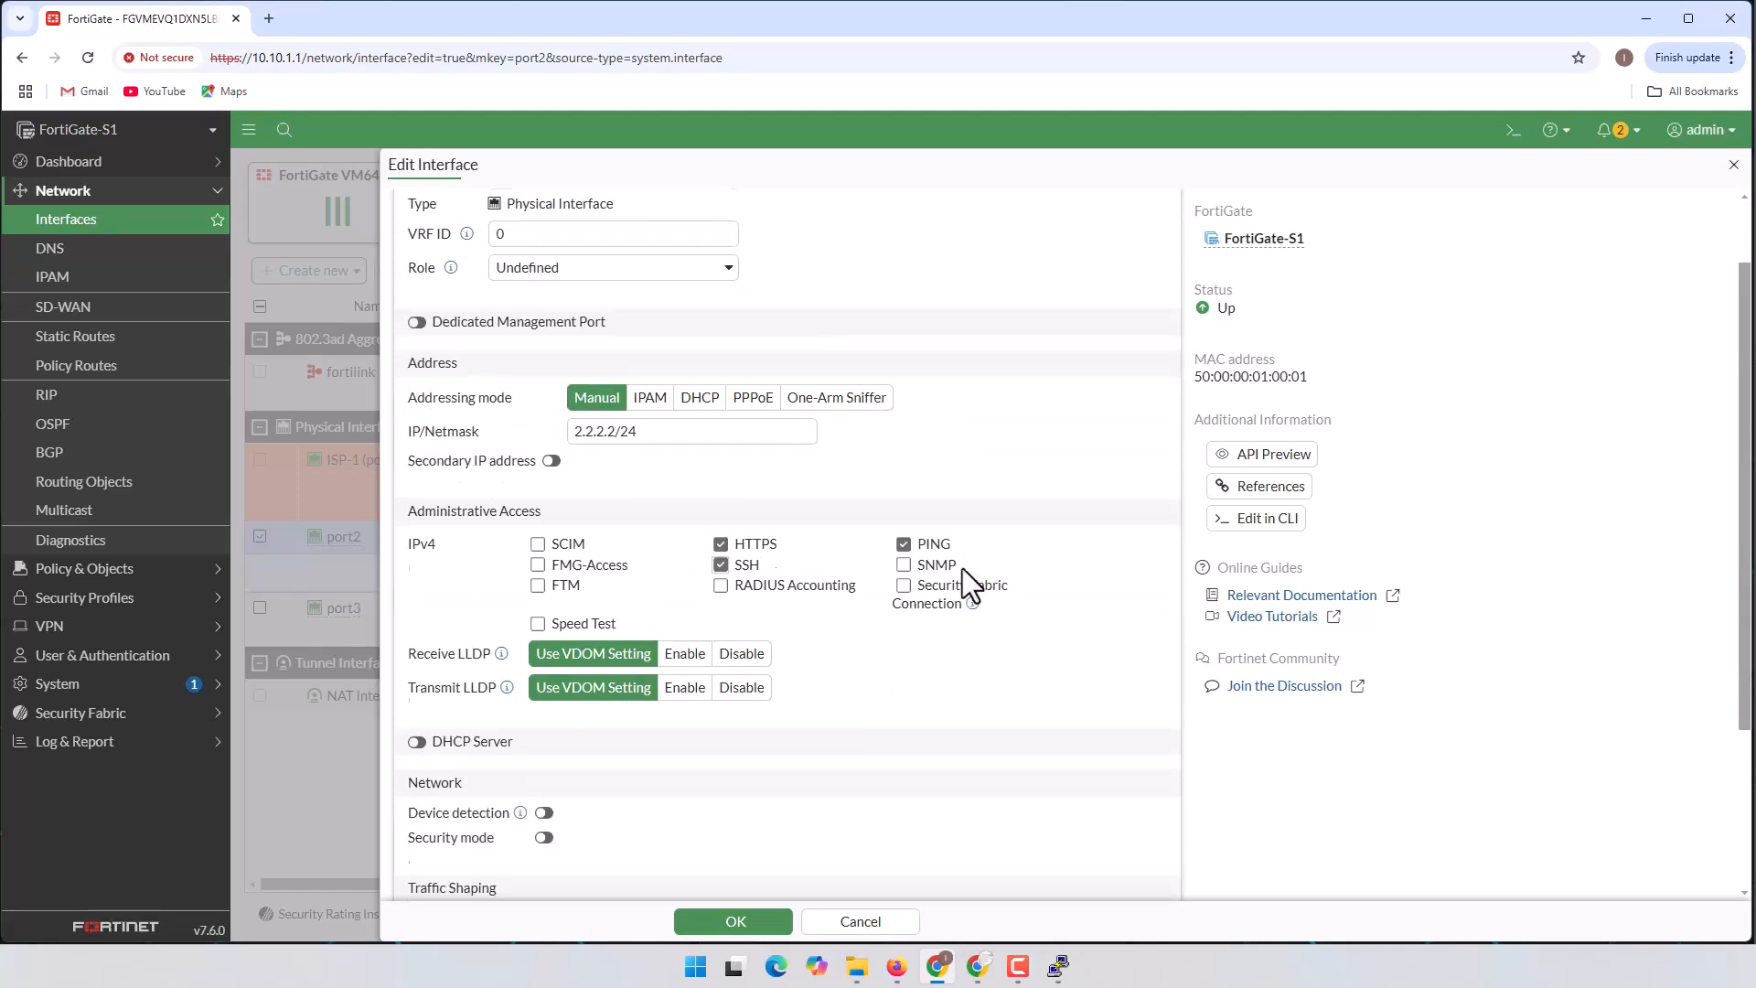
click(755, 927)
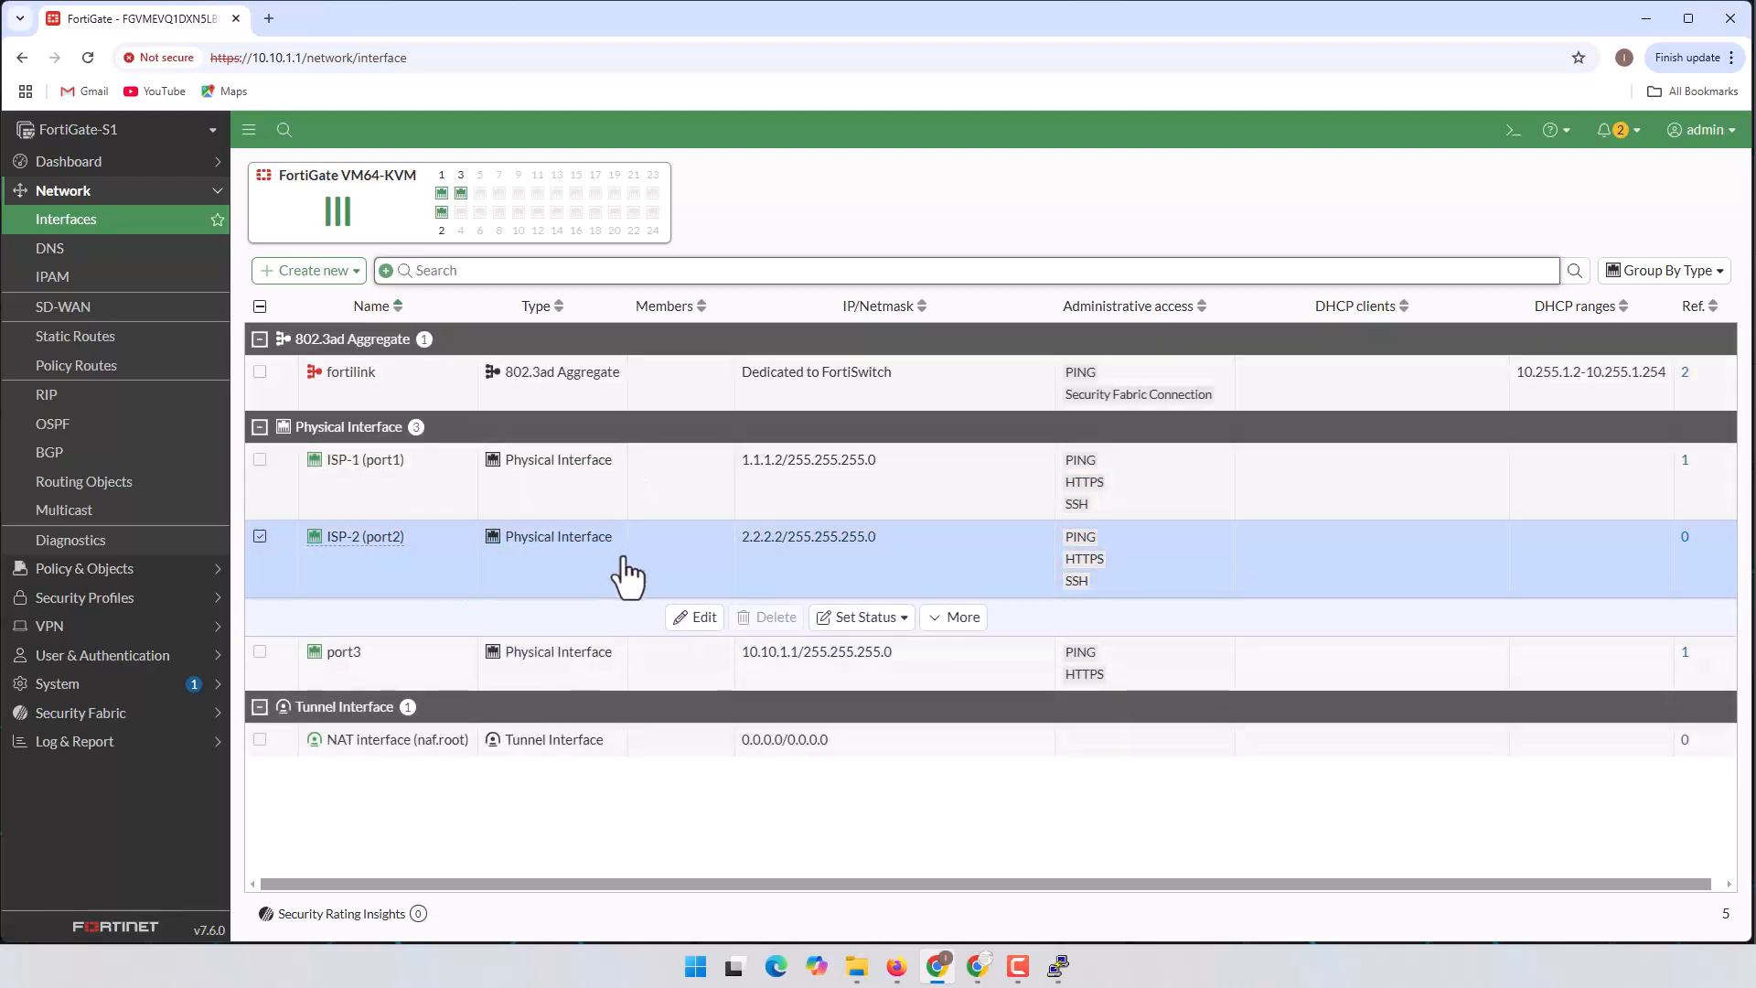
Step: Alias port3 as Inside and add Security Fabric Connection to its HTTPS and PING access
click(387, 679)
click(399, 674)
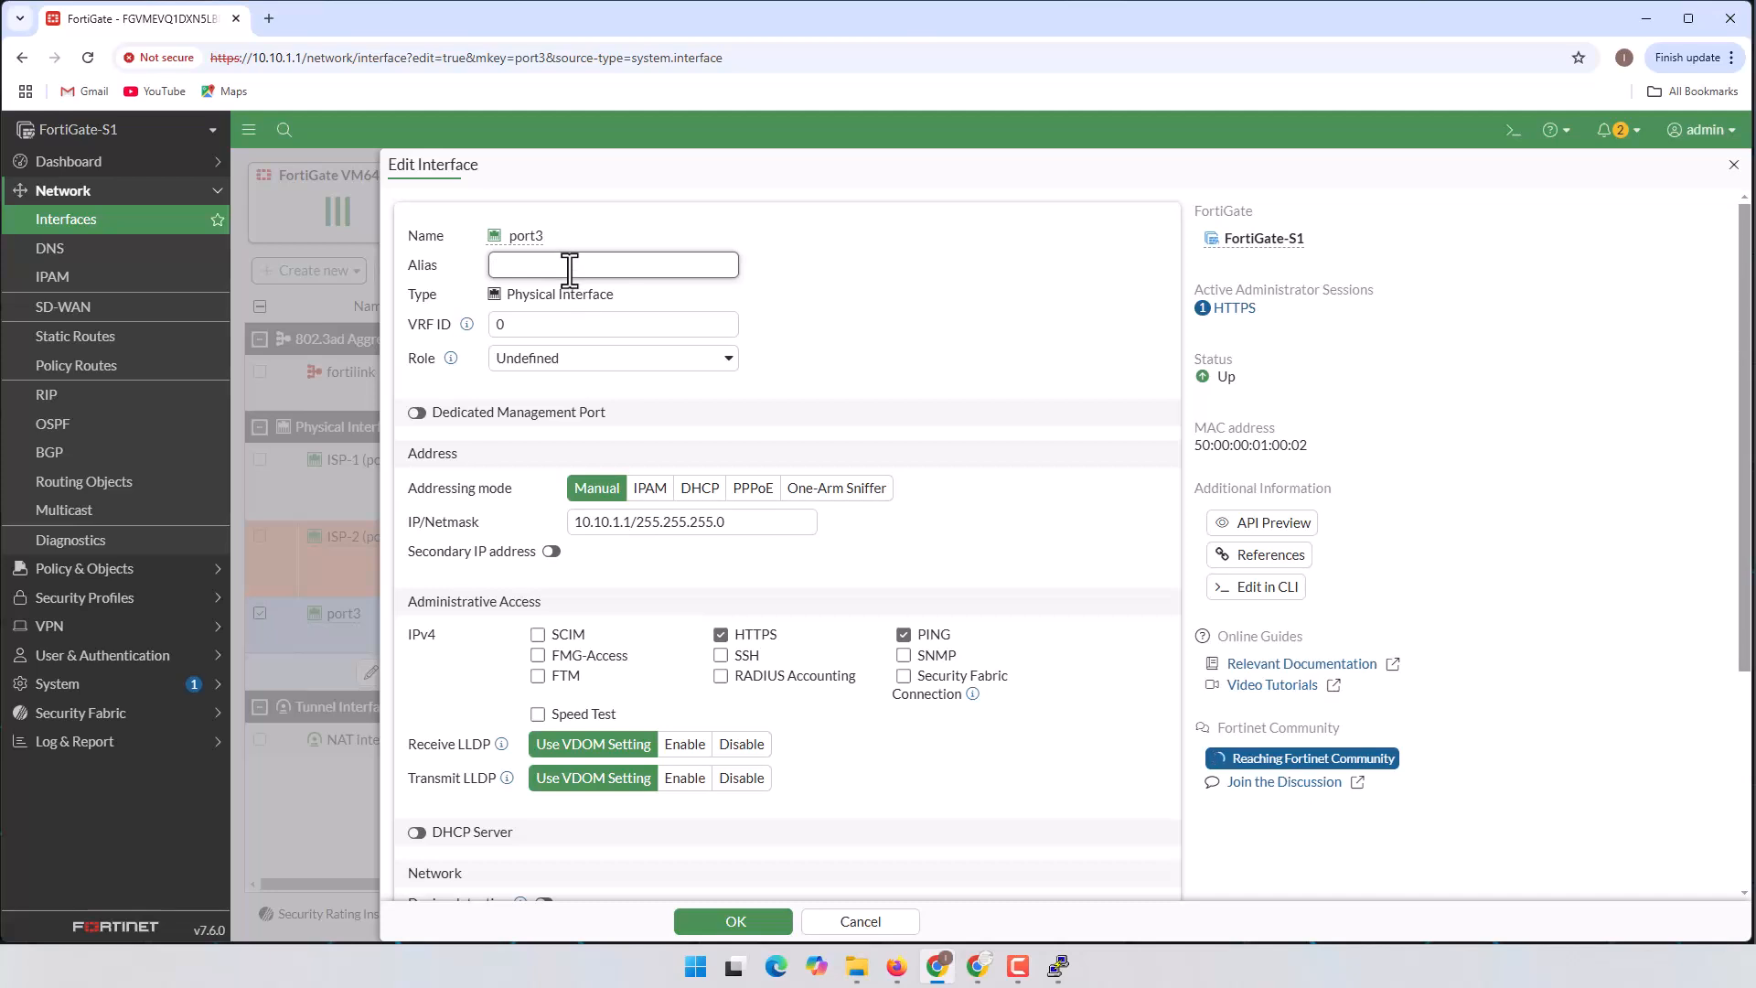
text(nside)
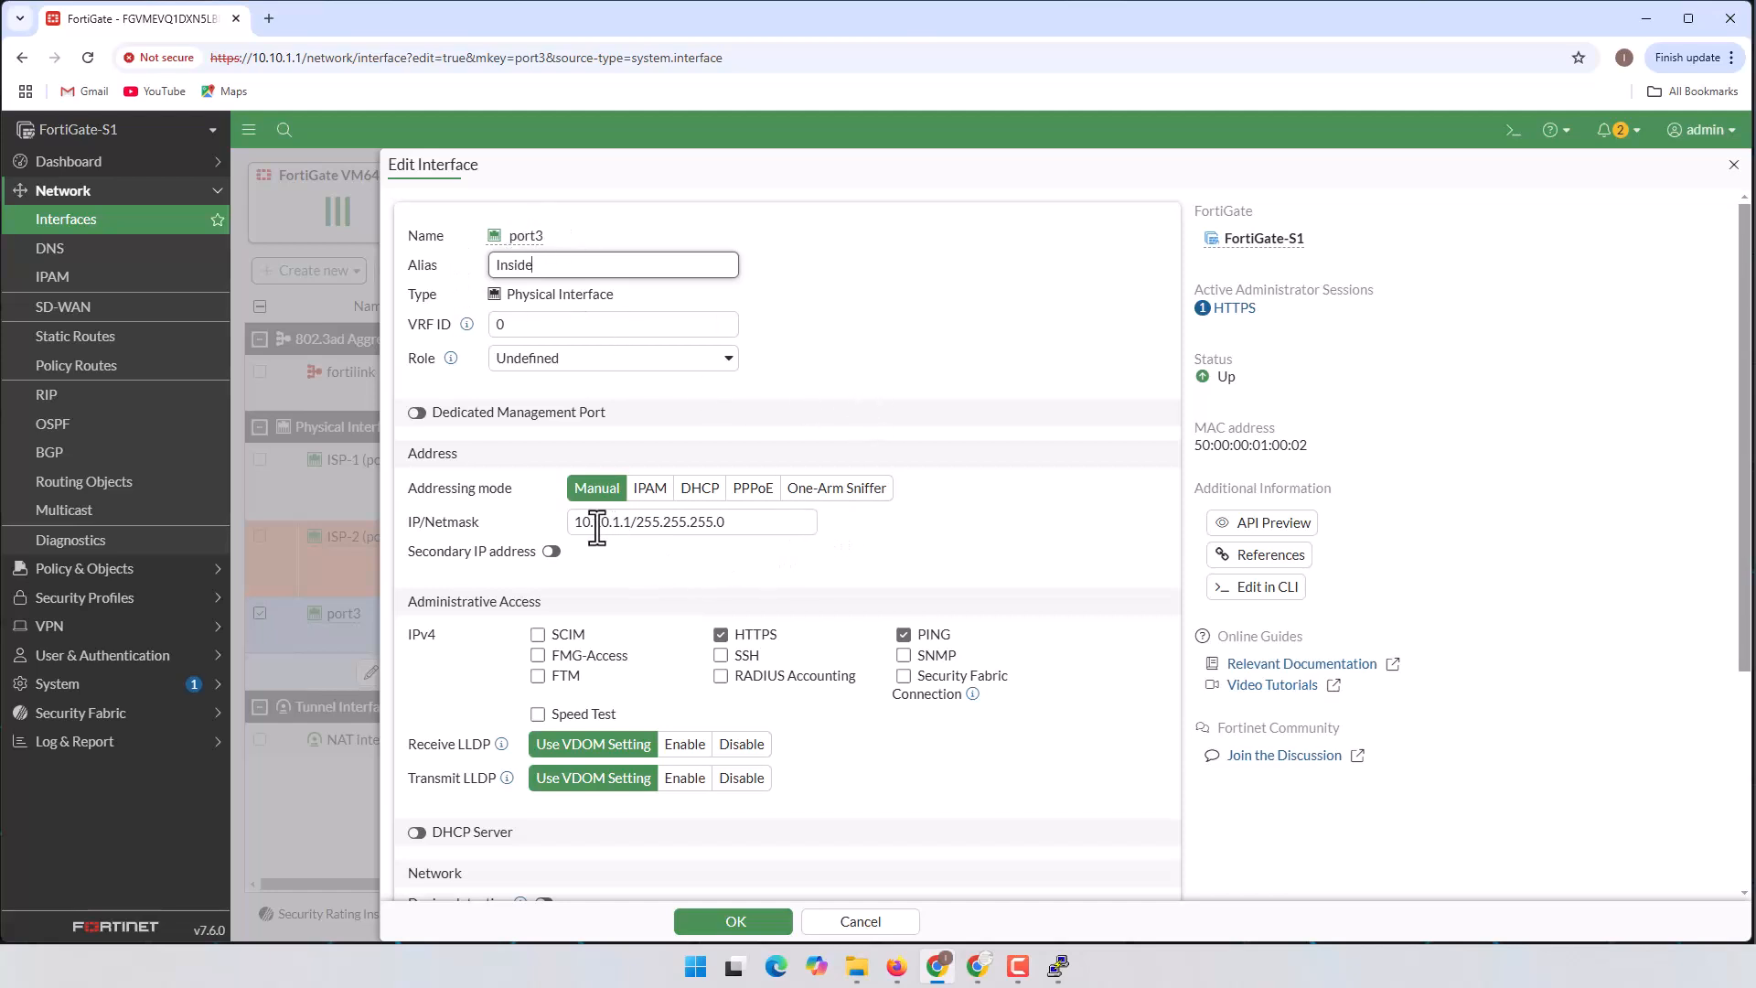
drag(574, 522, 636, 521)
scroll(851, 539, down, 1)
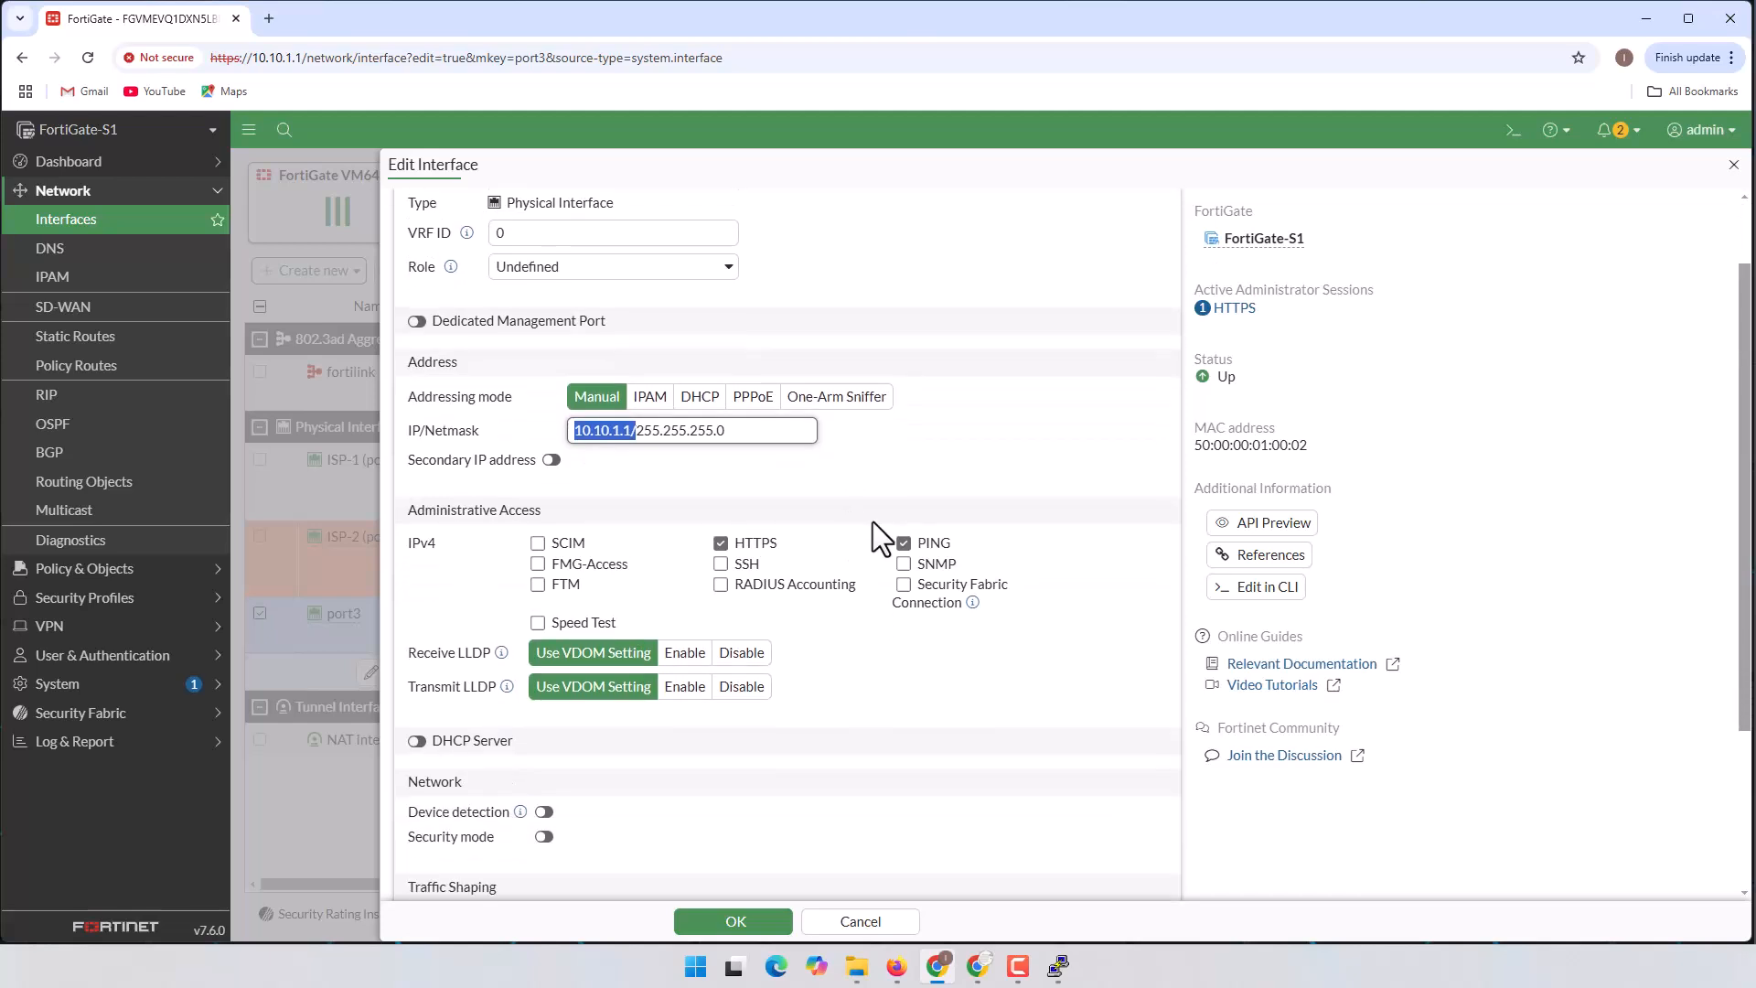
click(729, 432)
click(907, 603)
scroll(1079, 605, down, 2)
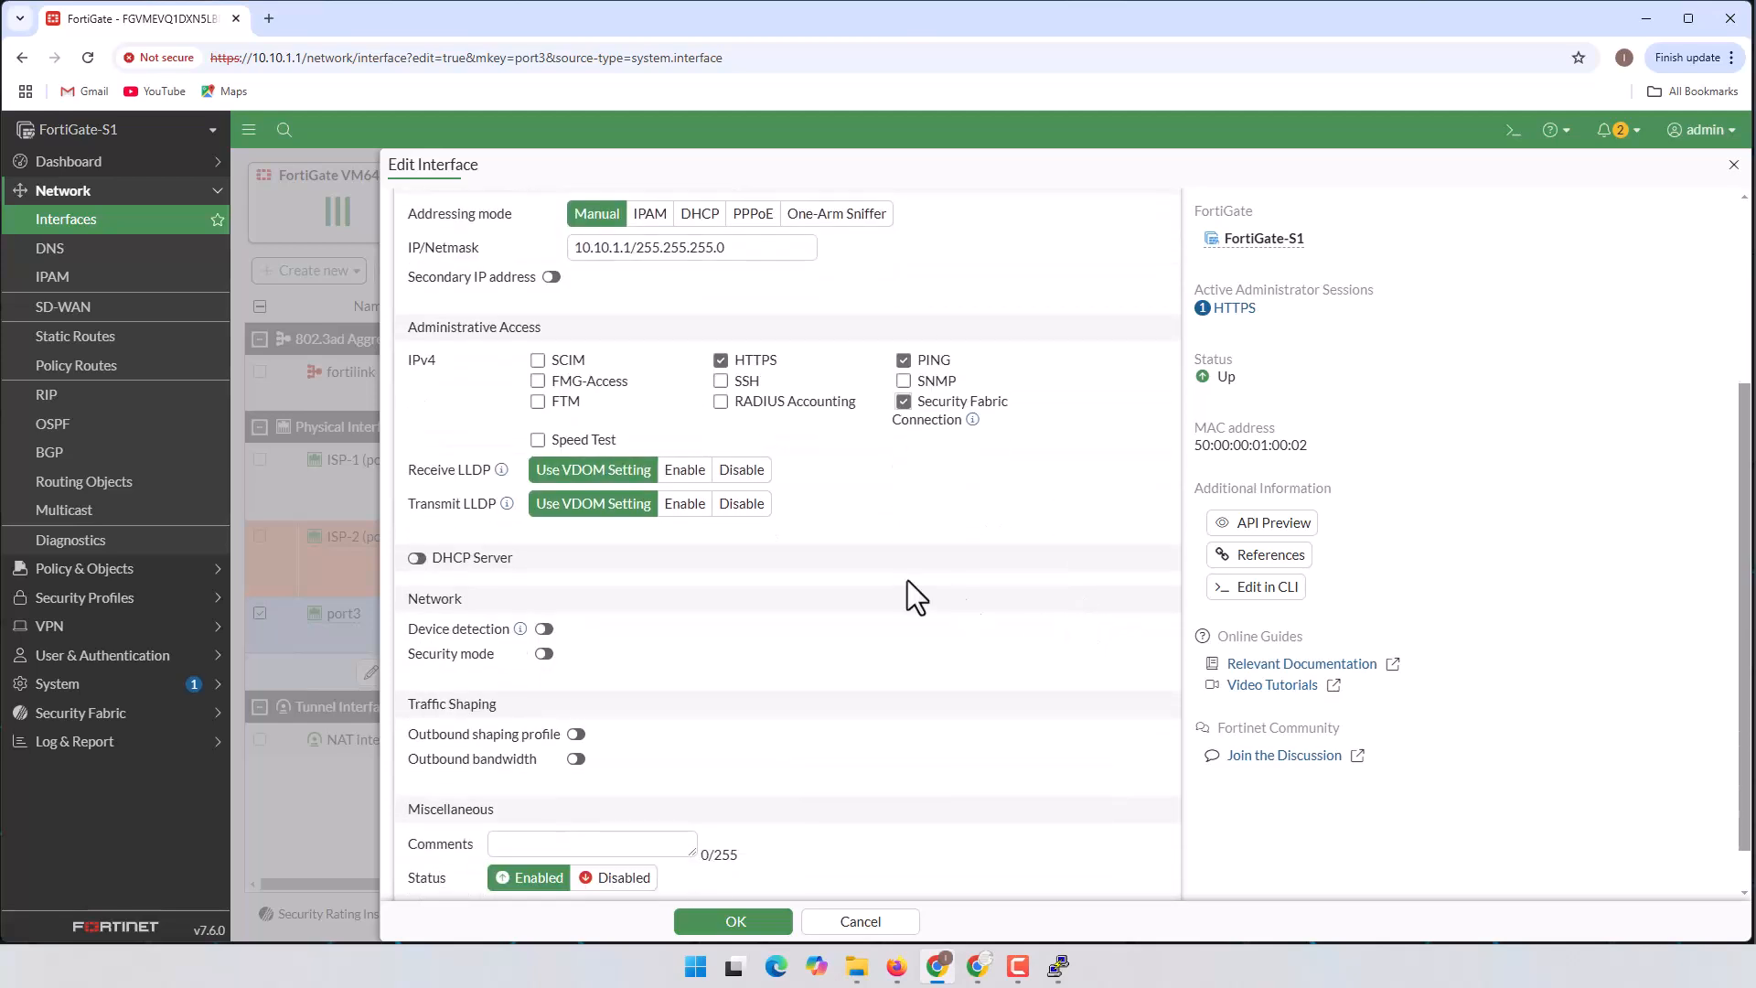
scroll(826, 567, down, 1)
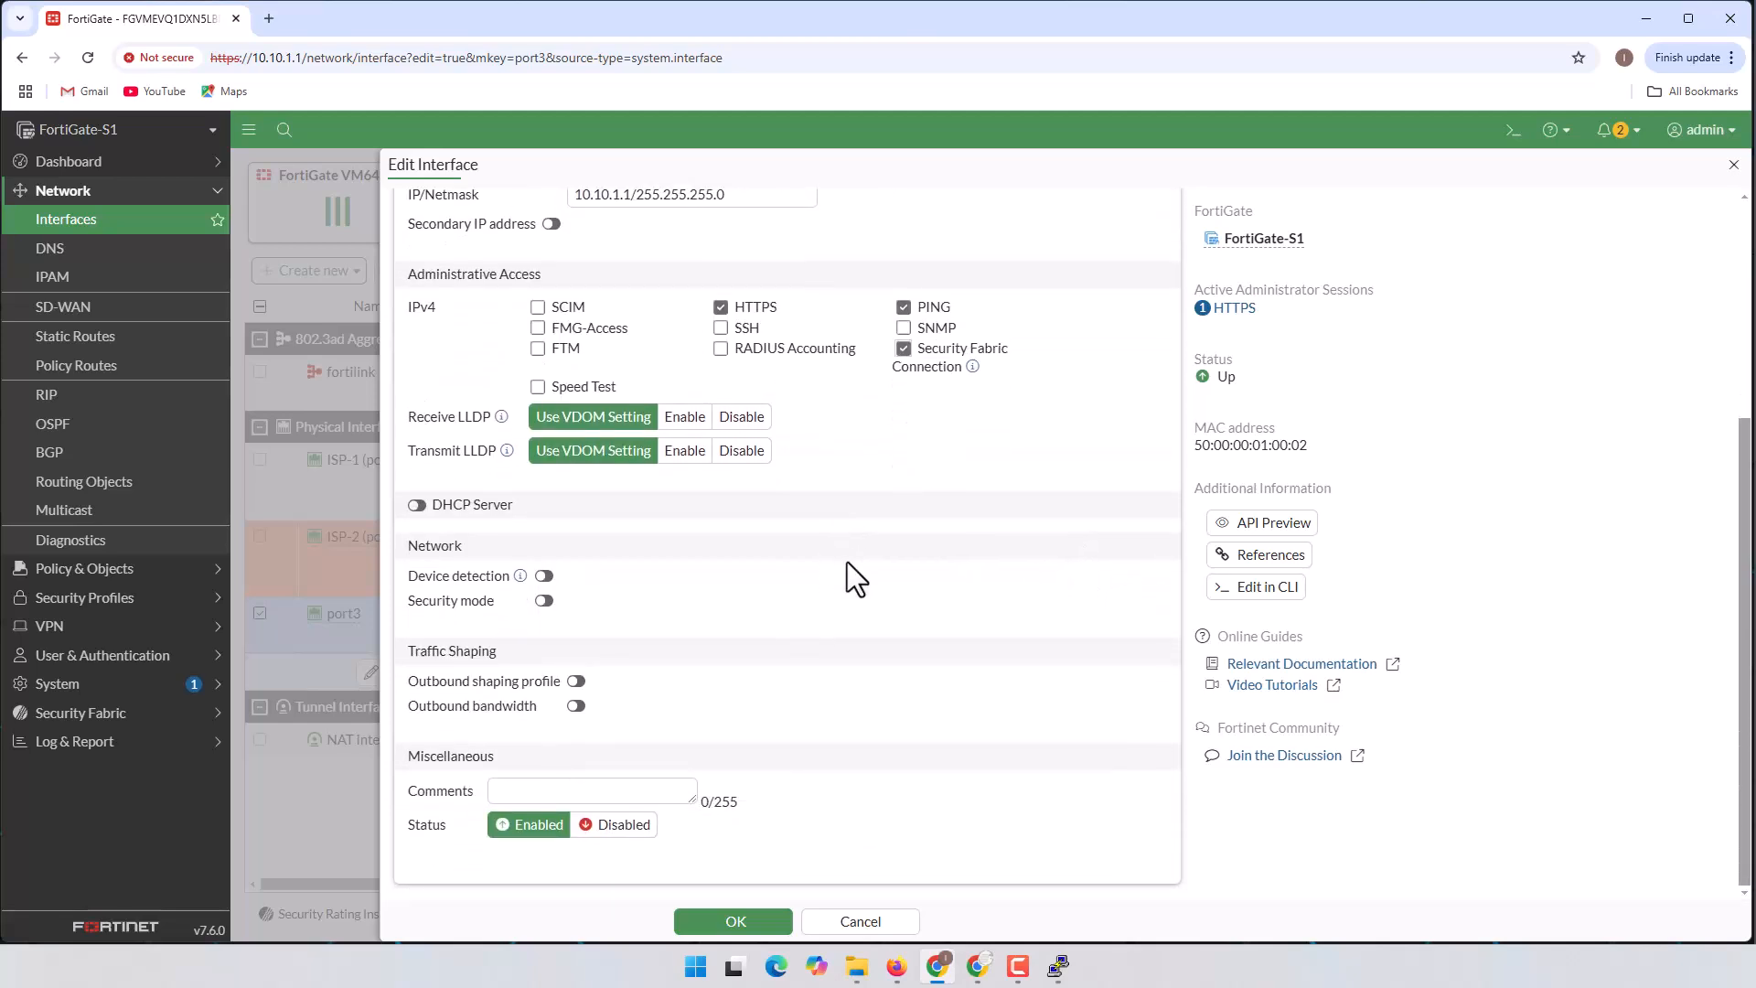
Step: Turn on port3's DHCP server with range 10.10.1.100-10.10.1.254, netmask 255.255.255.0, and save
click(417, 505)
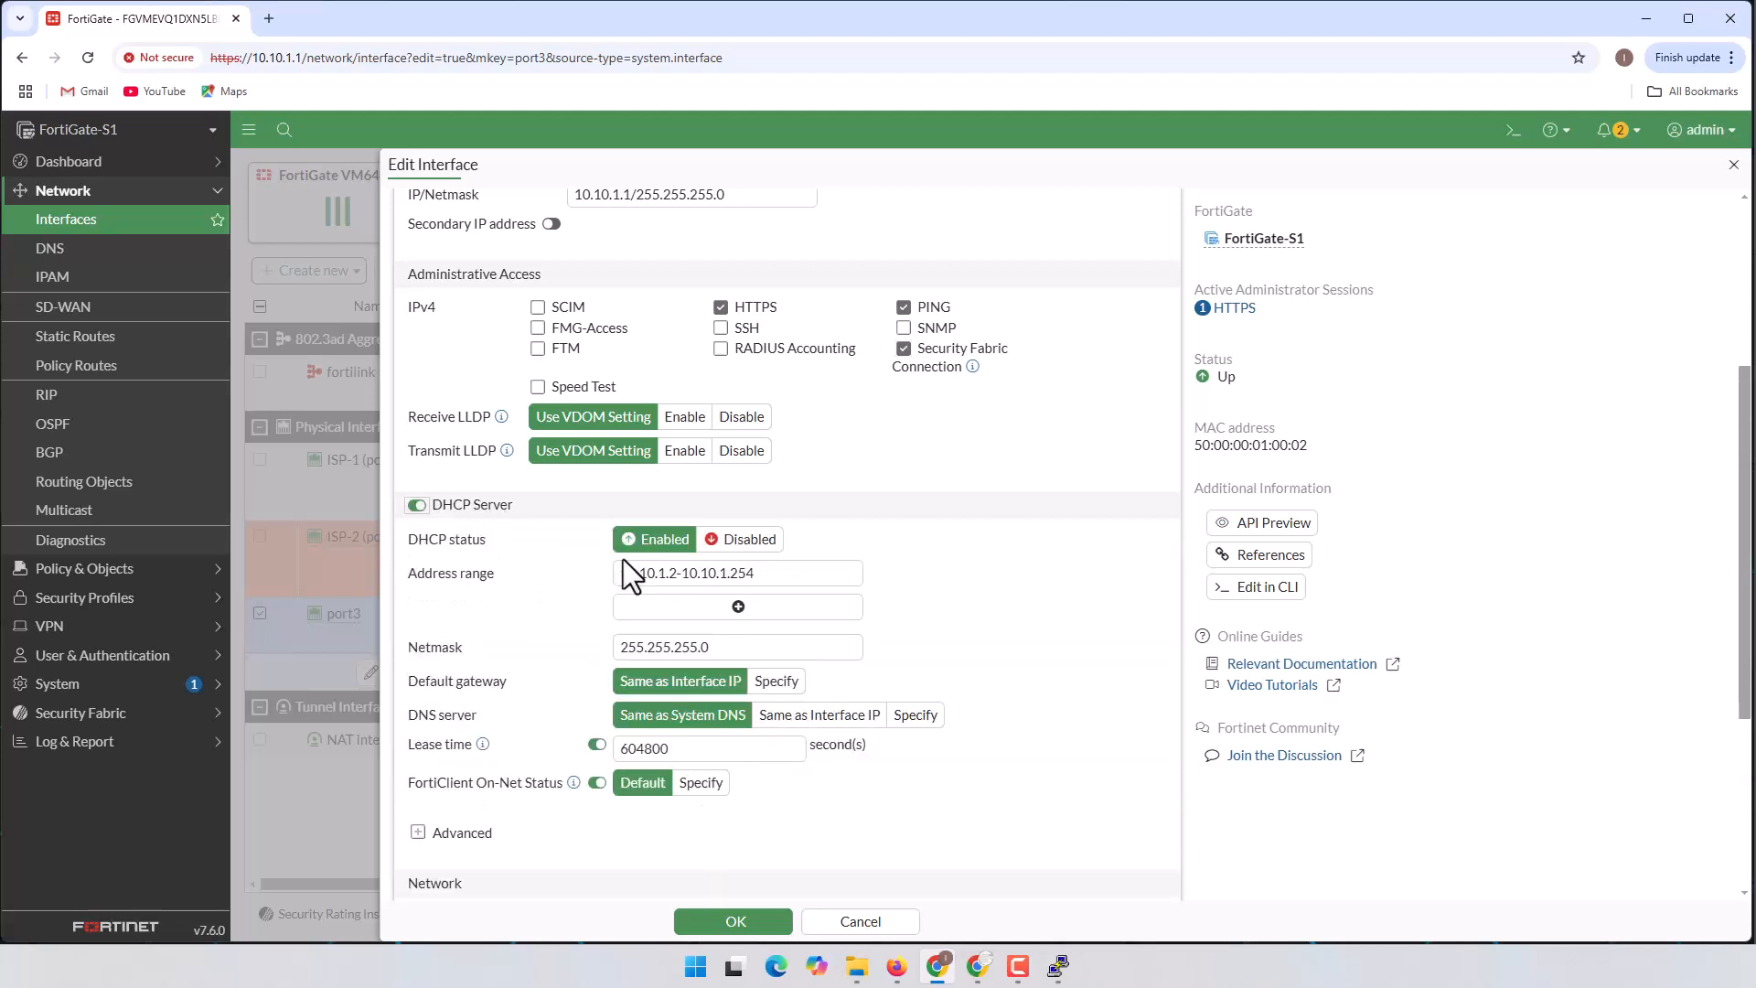
click(896, 966)
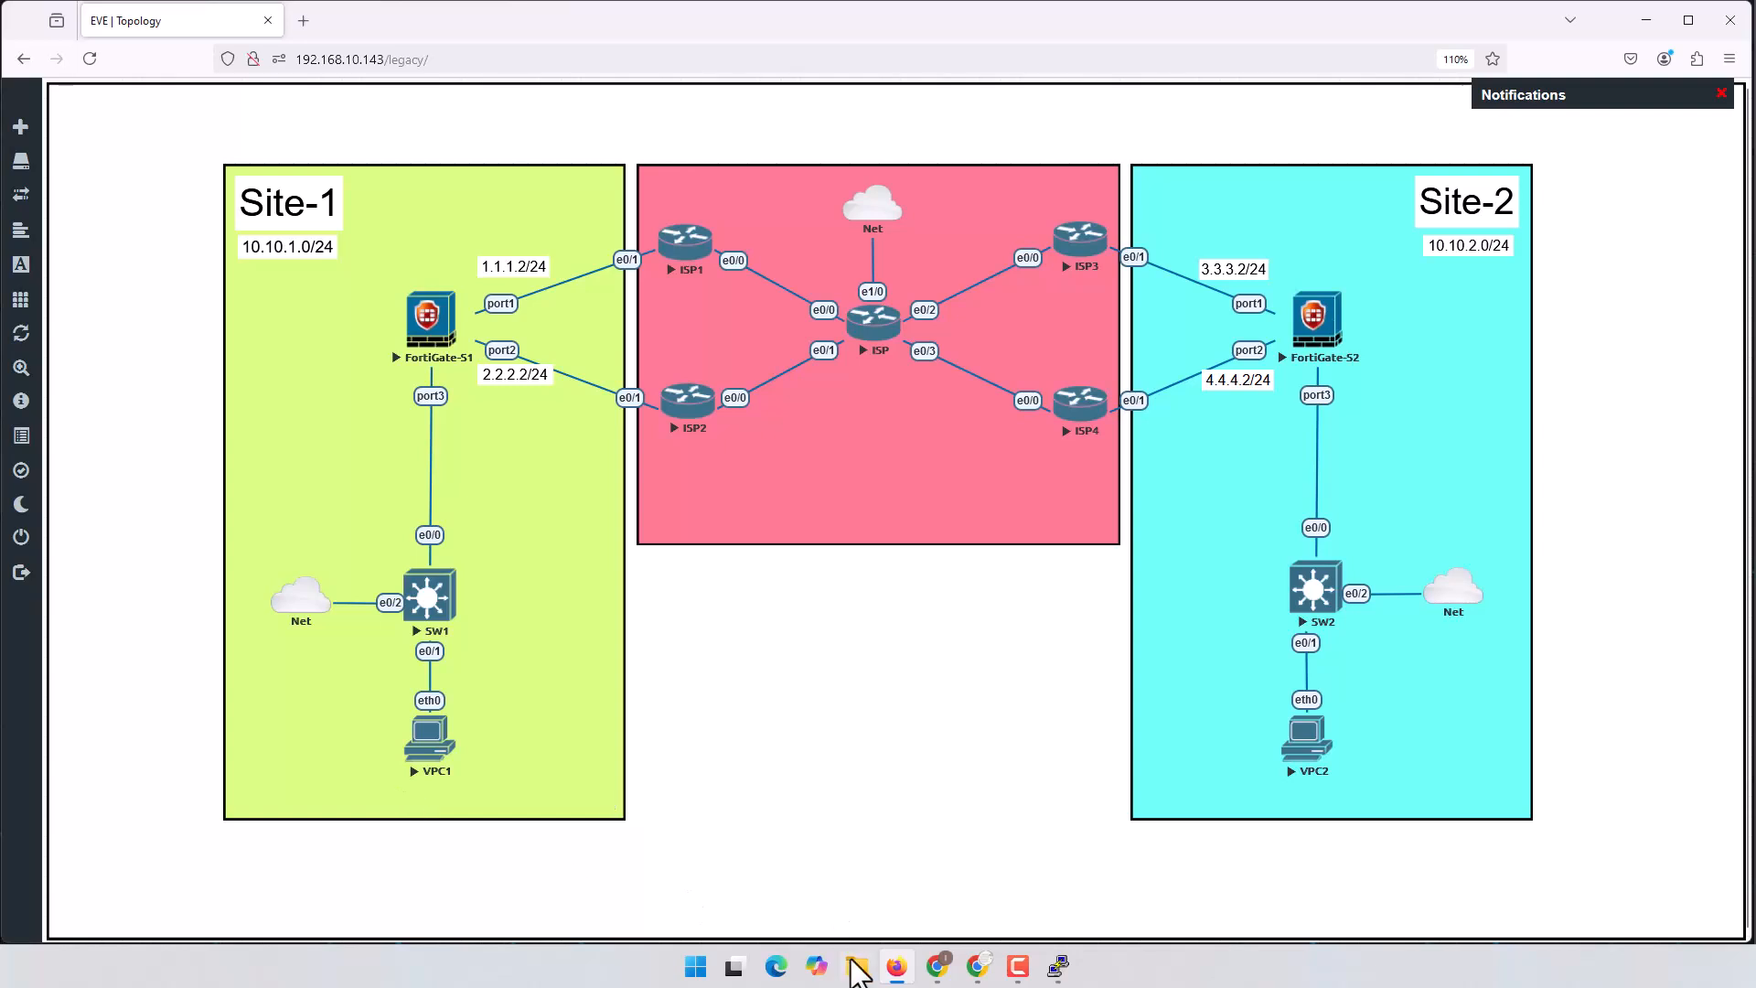
click(891, 969)
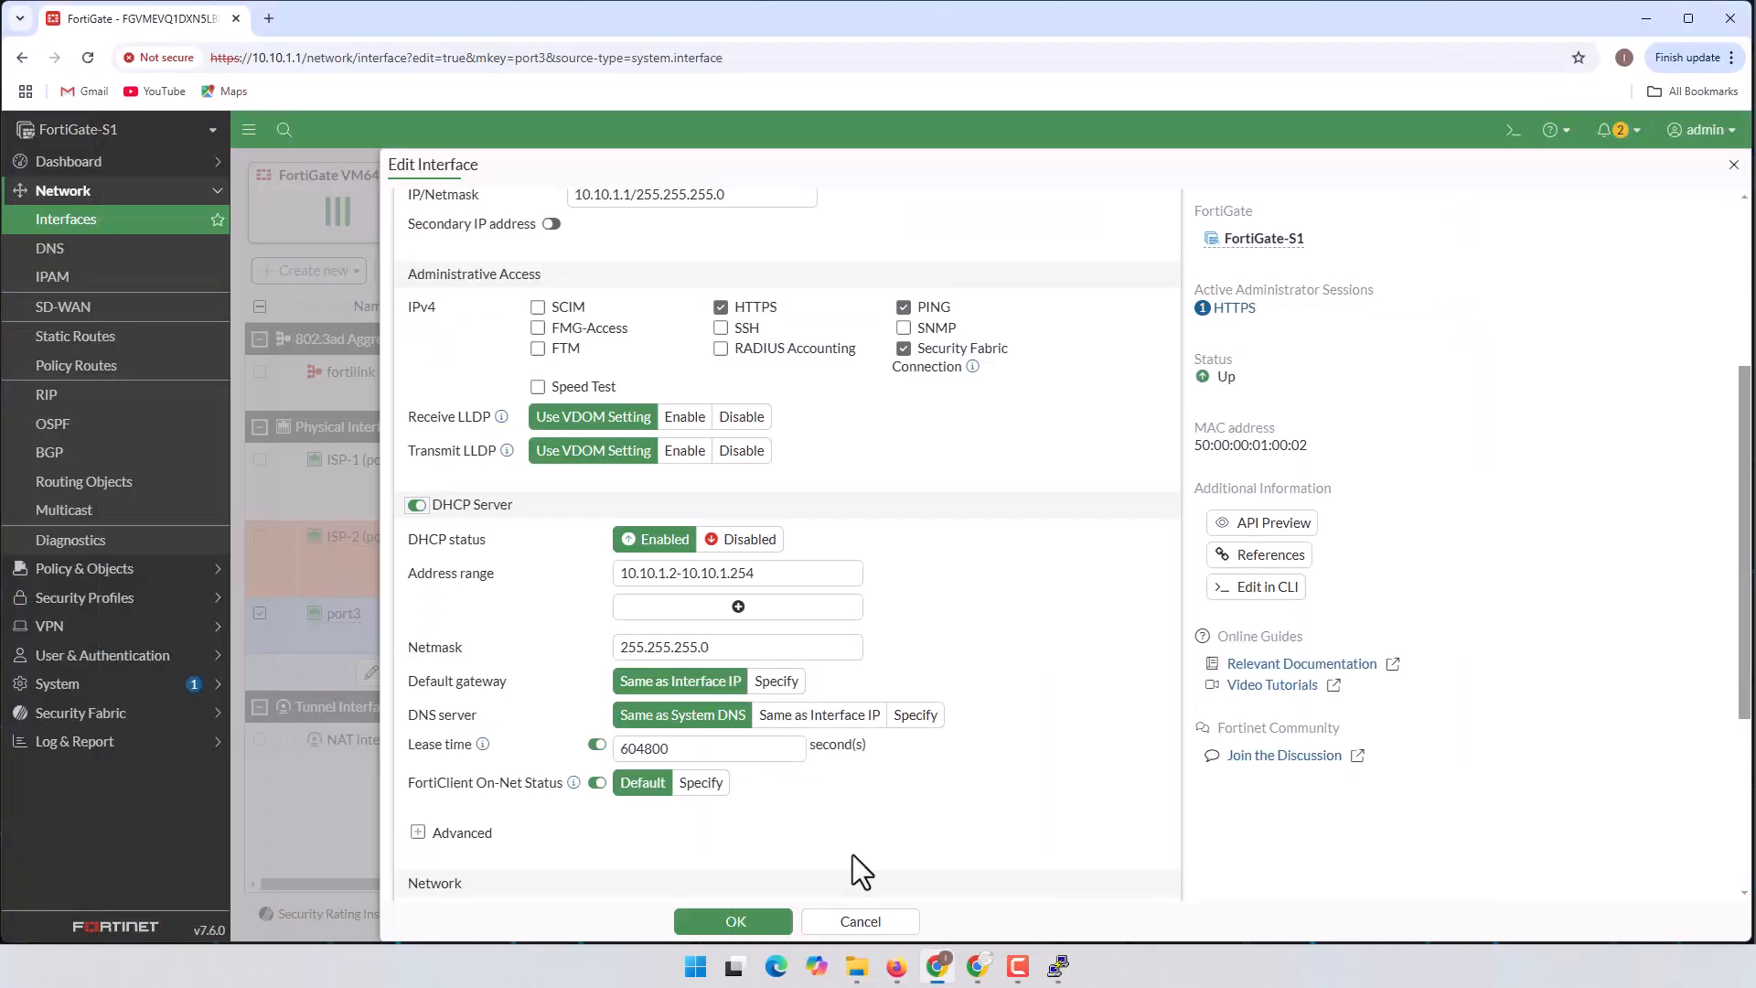
double_click(675, 573)
text(100)
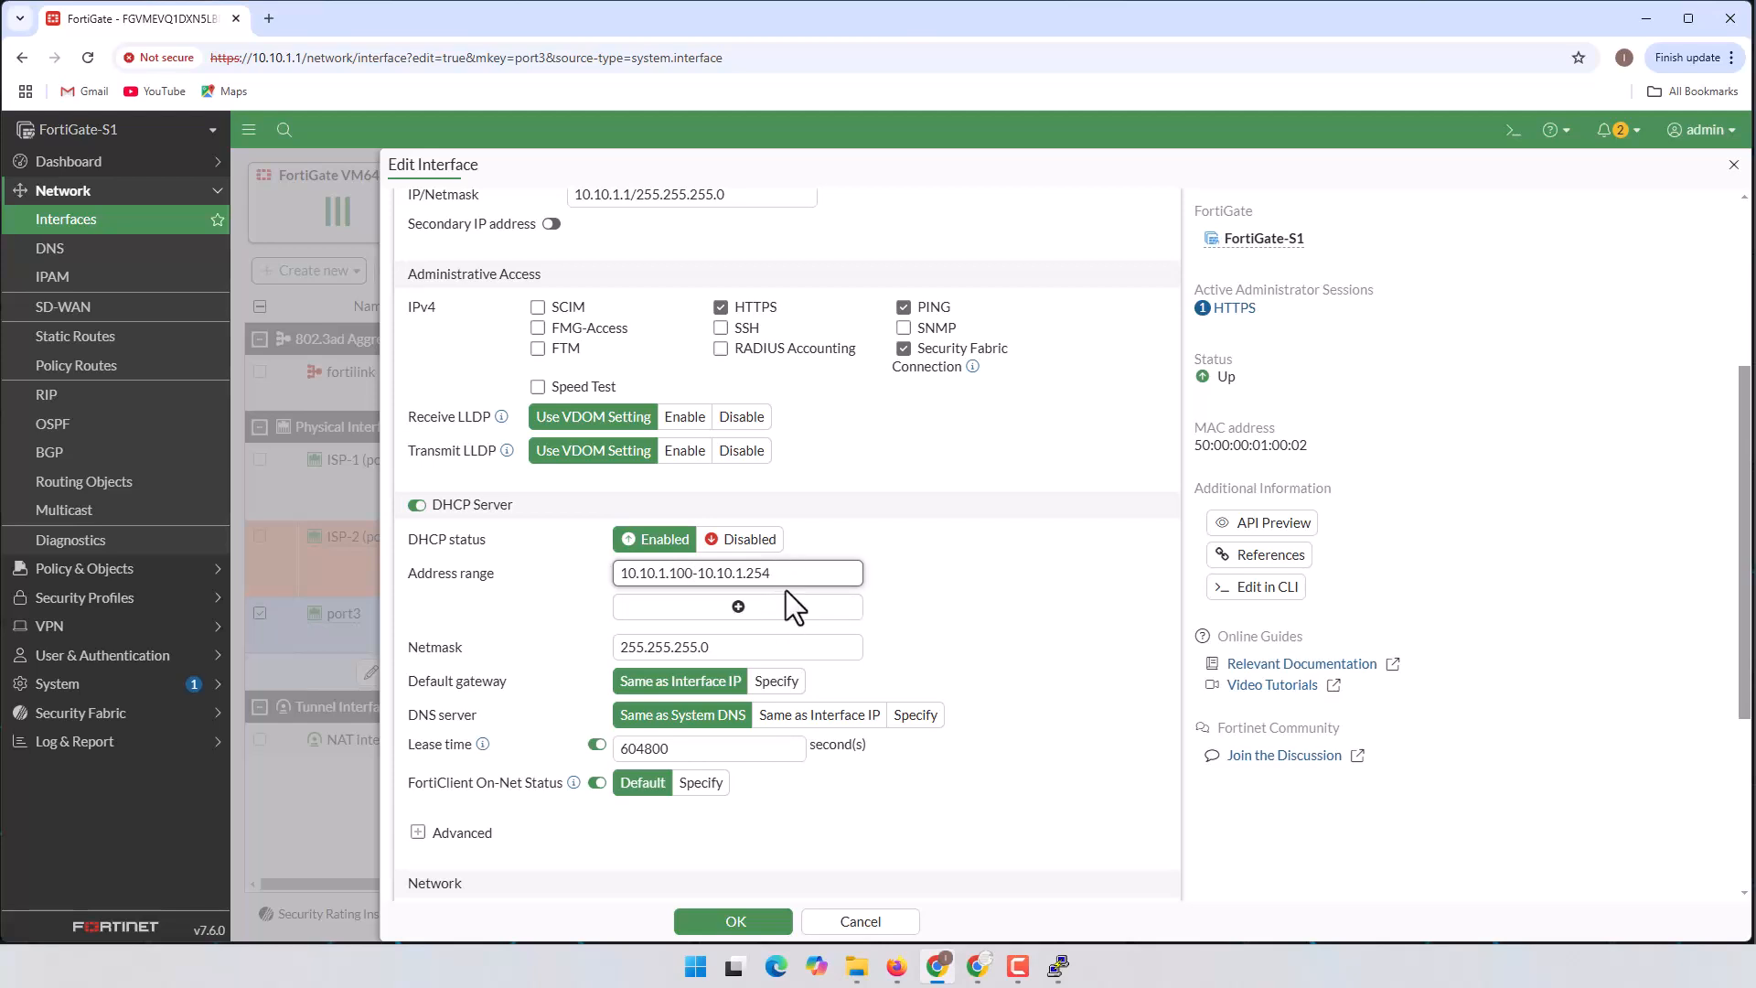
click(747, 649)
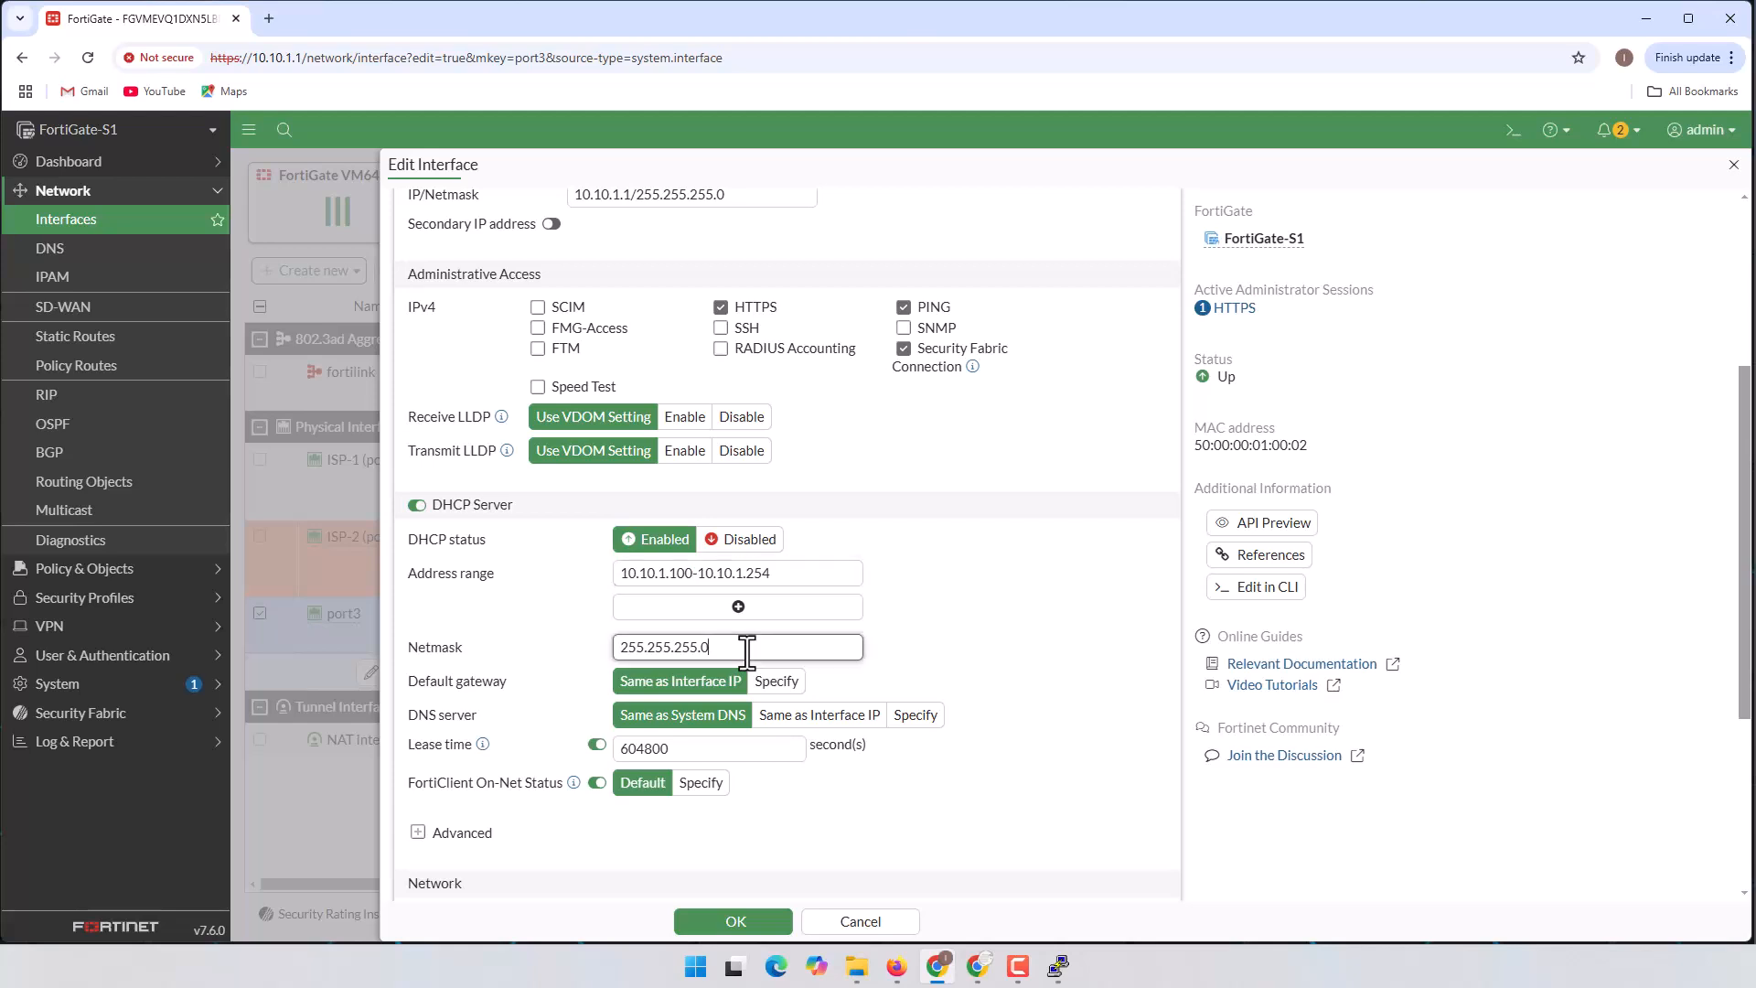
scroll(969, 595, down, 2)
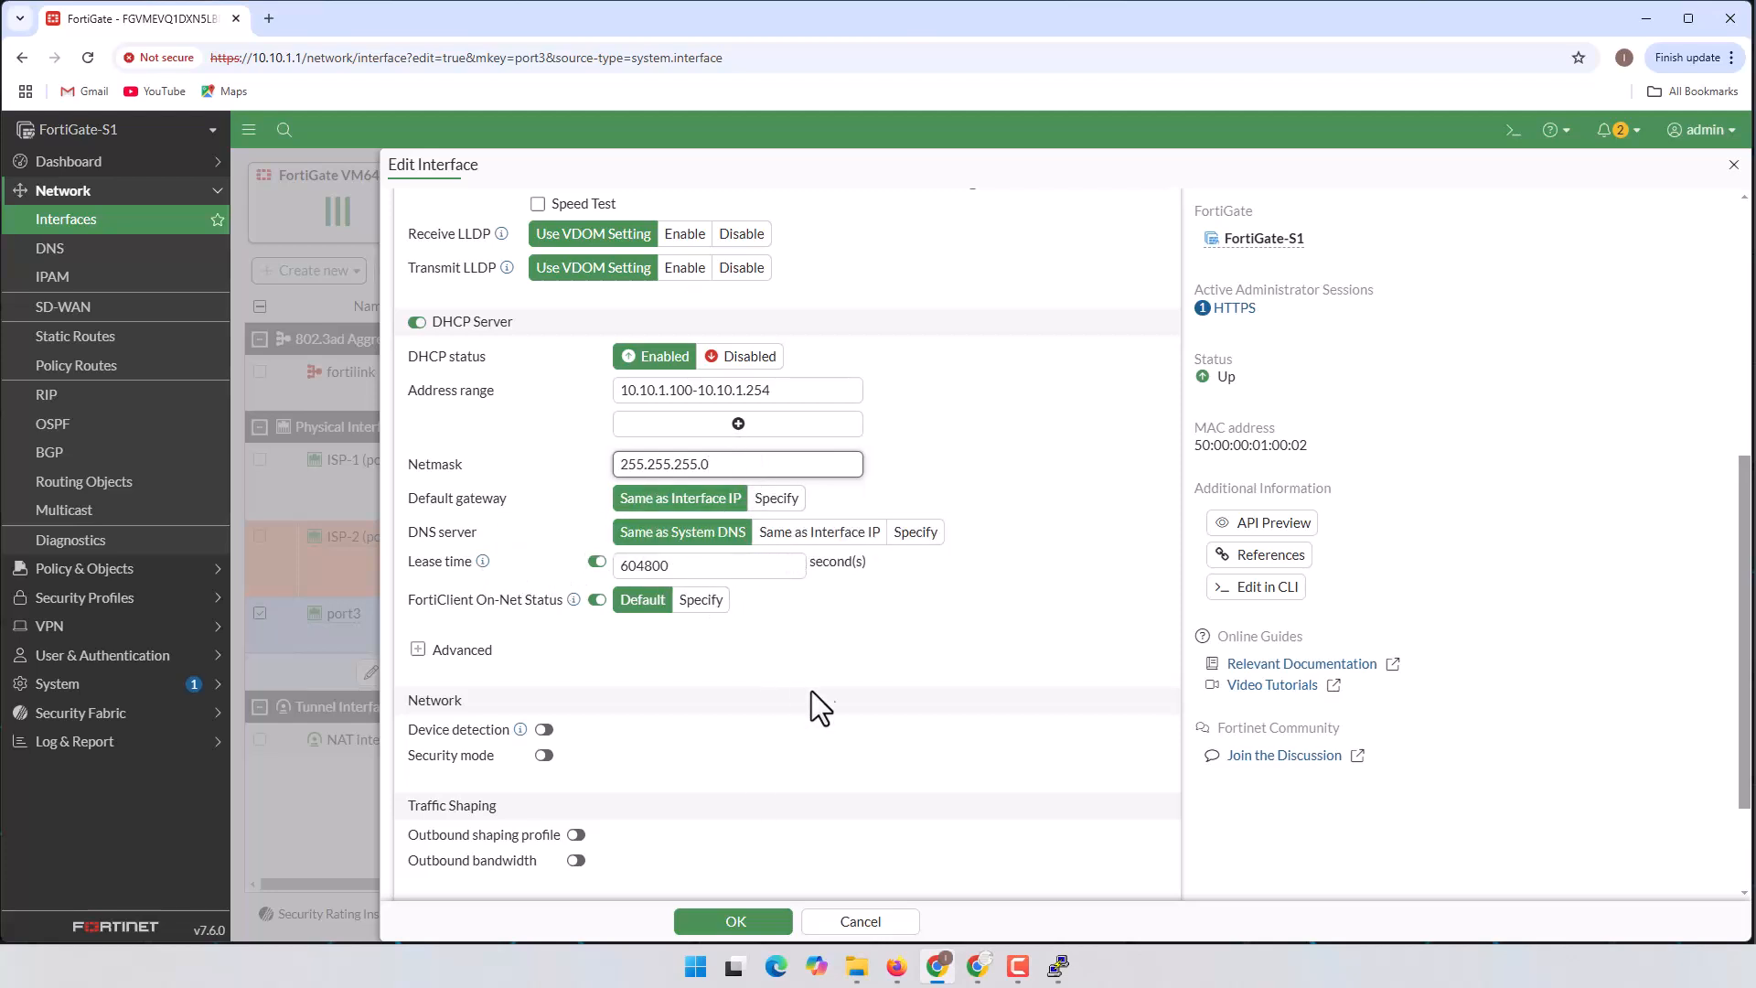
scroll(914, 631, down, 2)
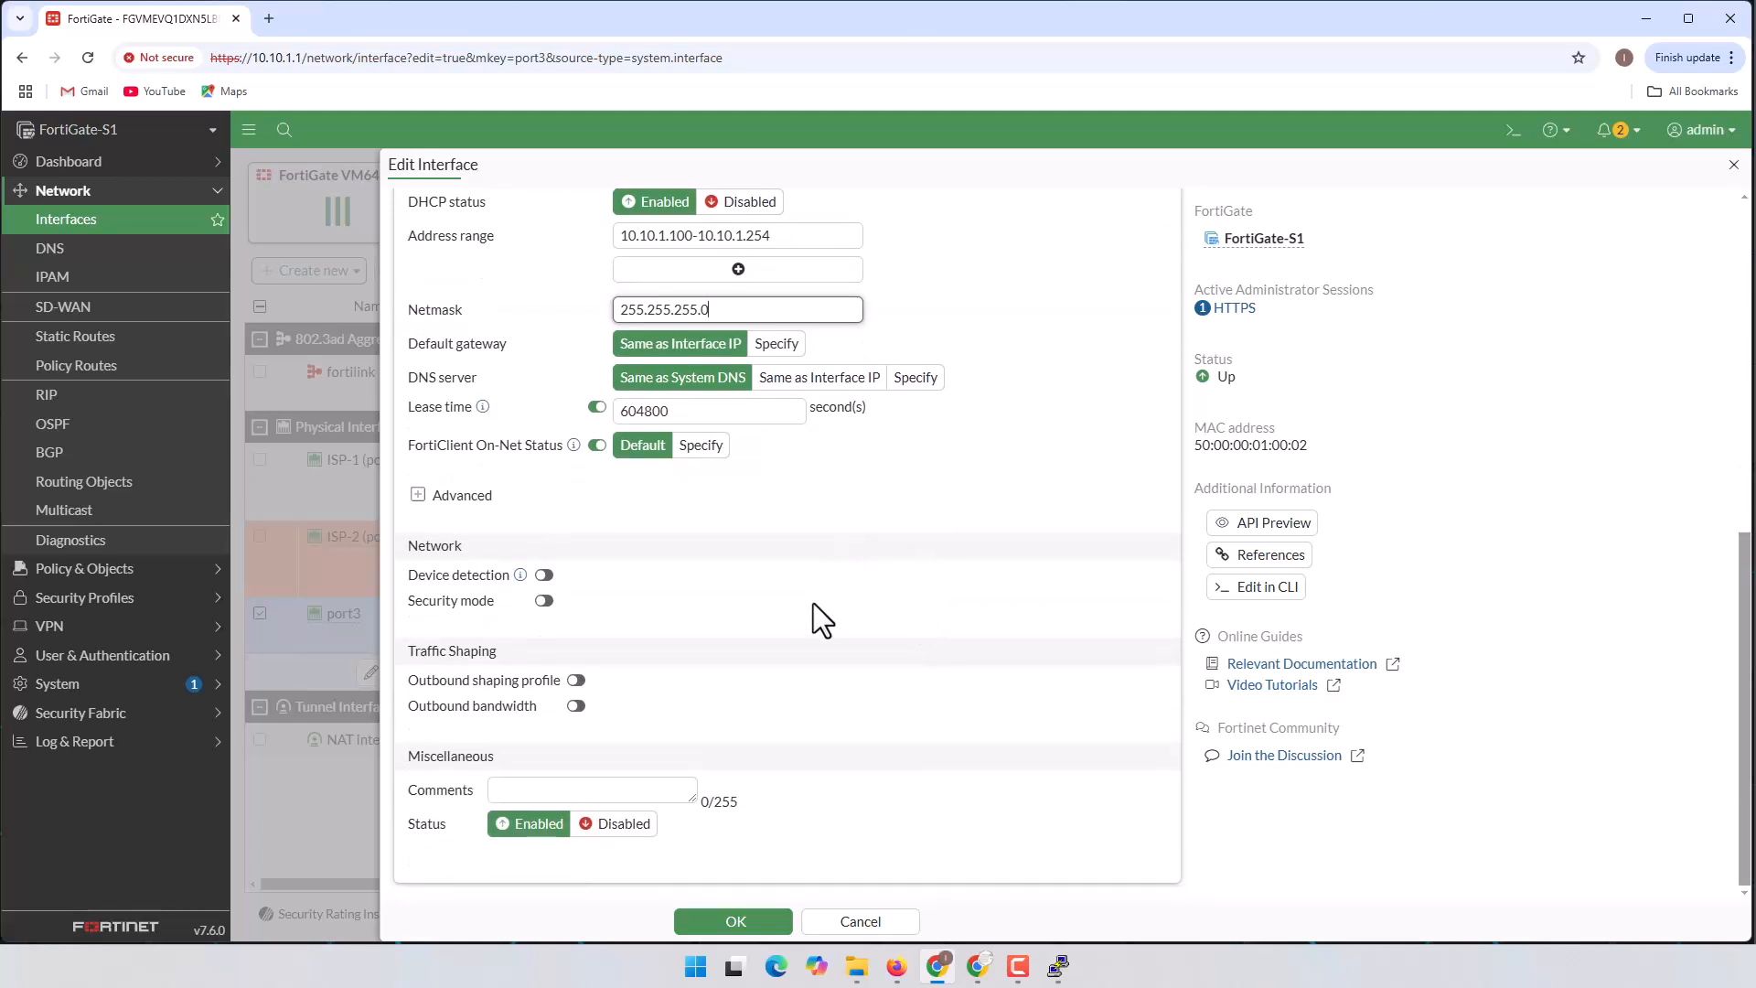
scroll(813, 605, up, 8)
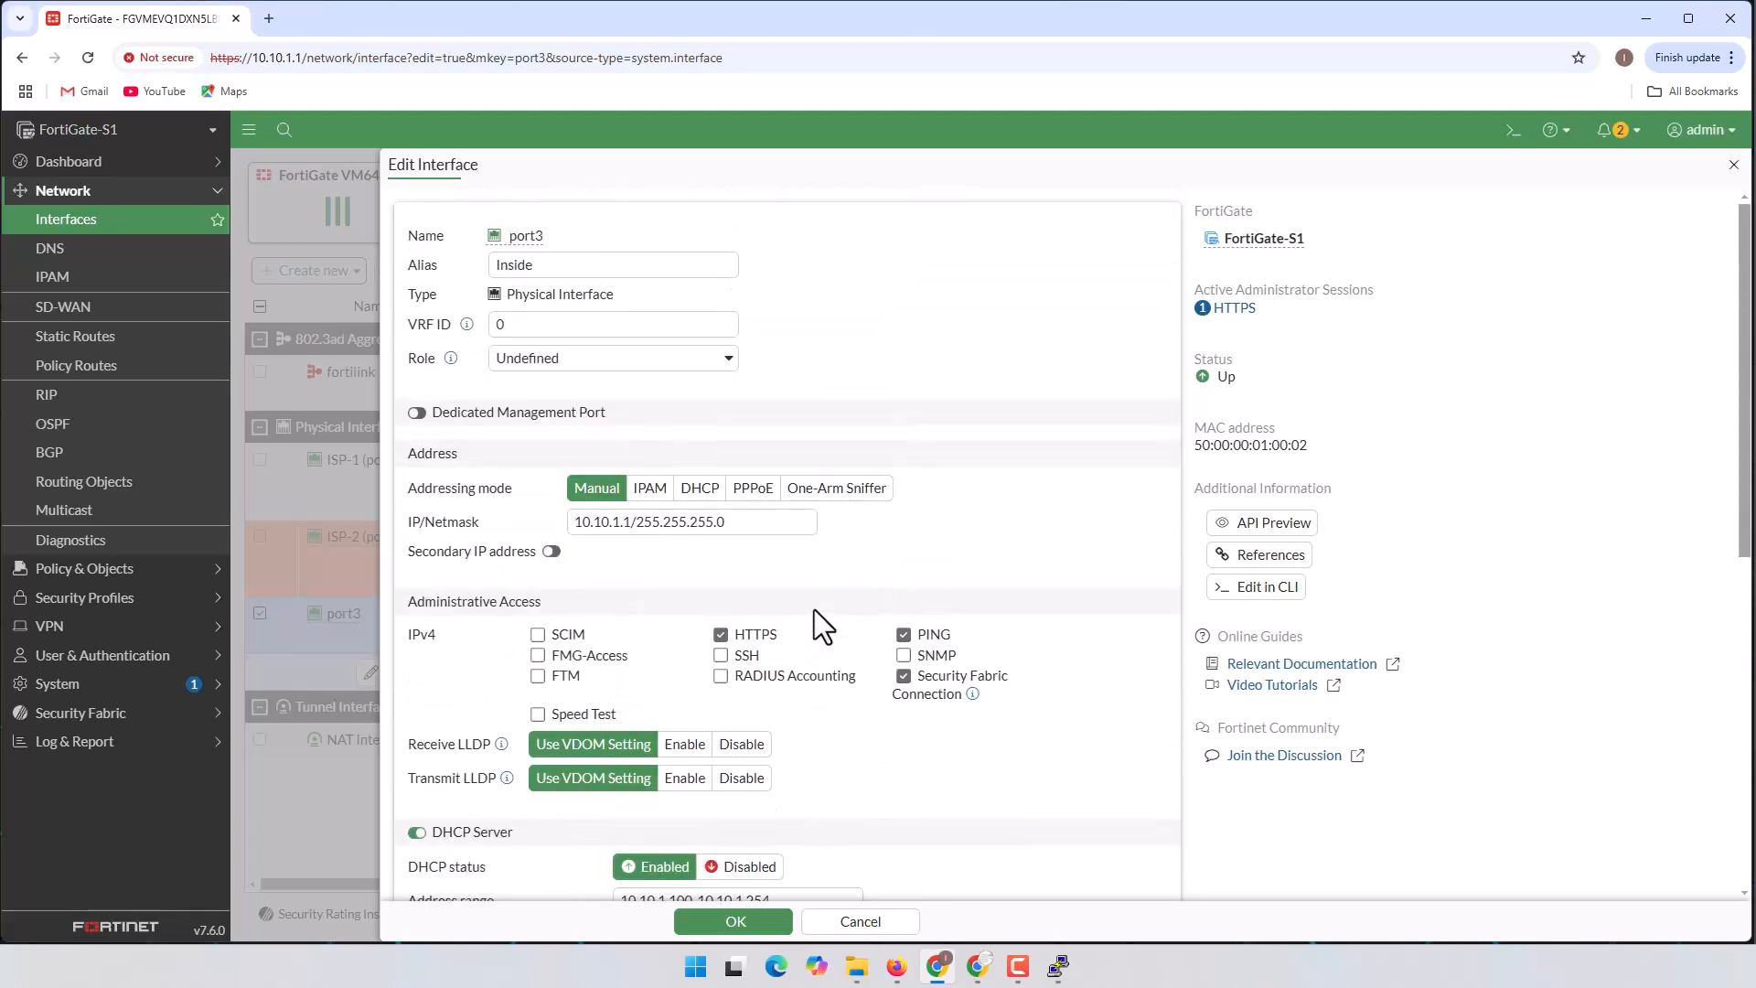
scroll(818, 611, down, 6)
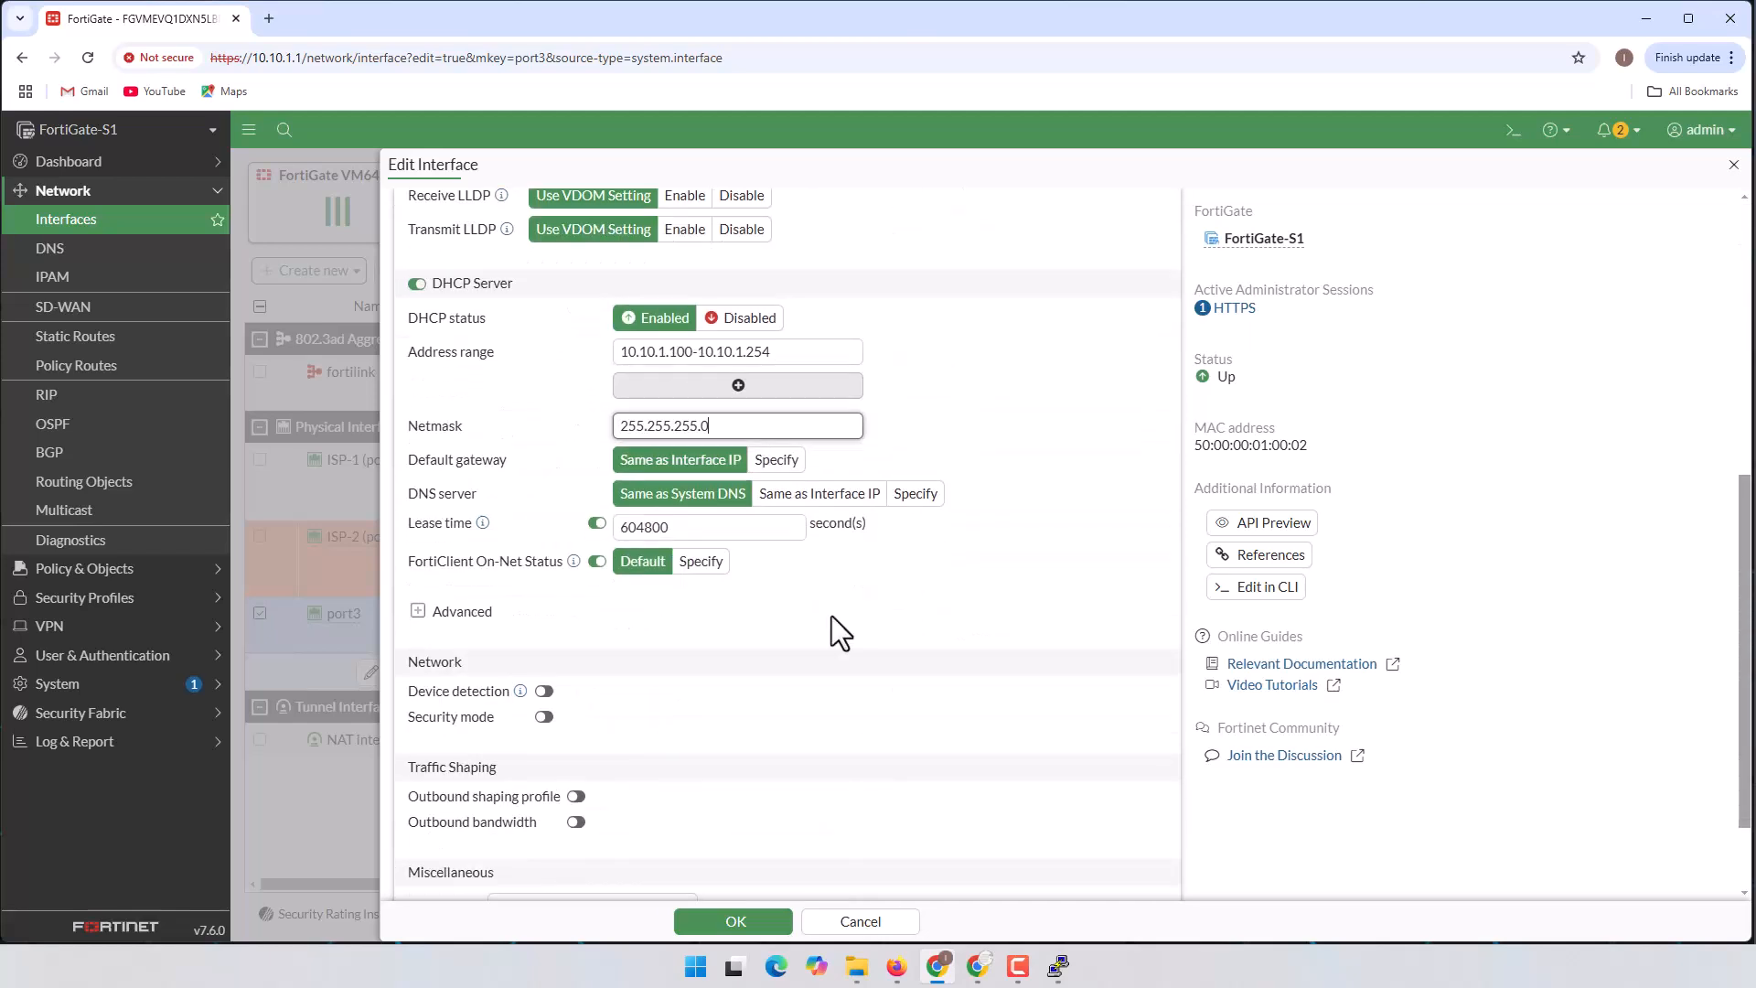
click(736, 922)
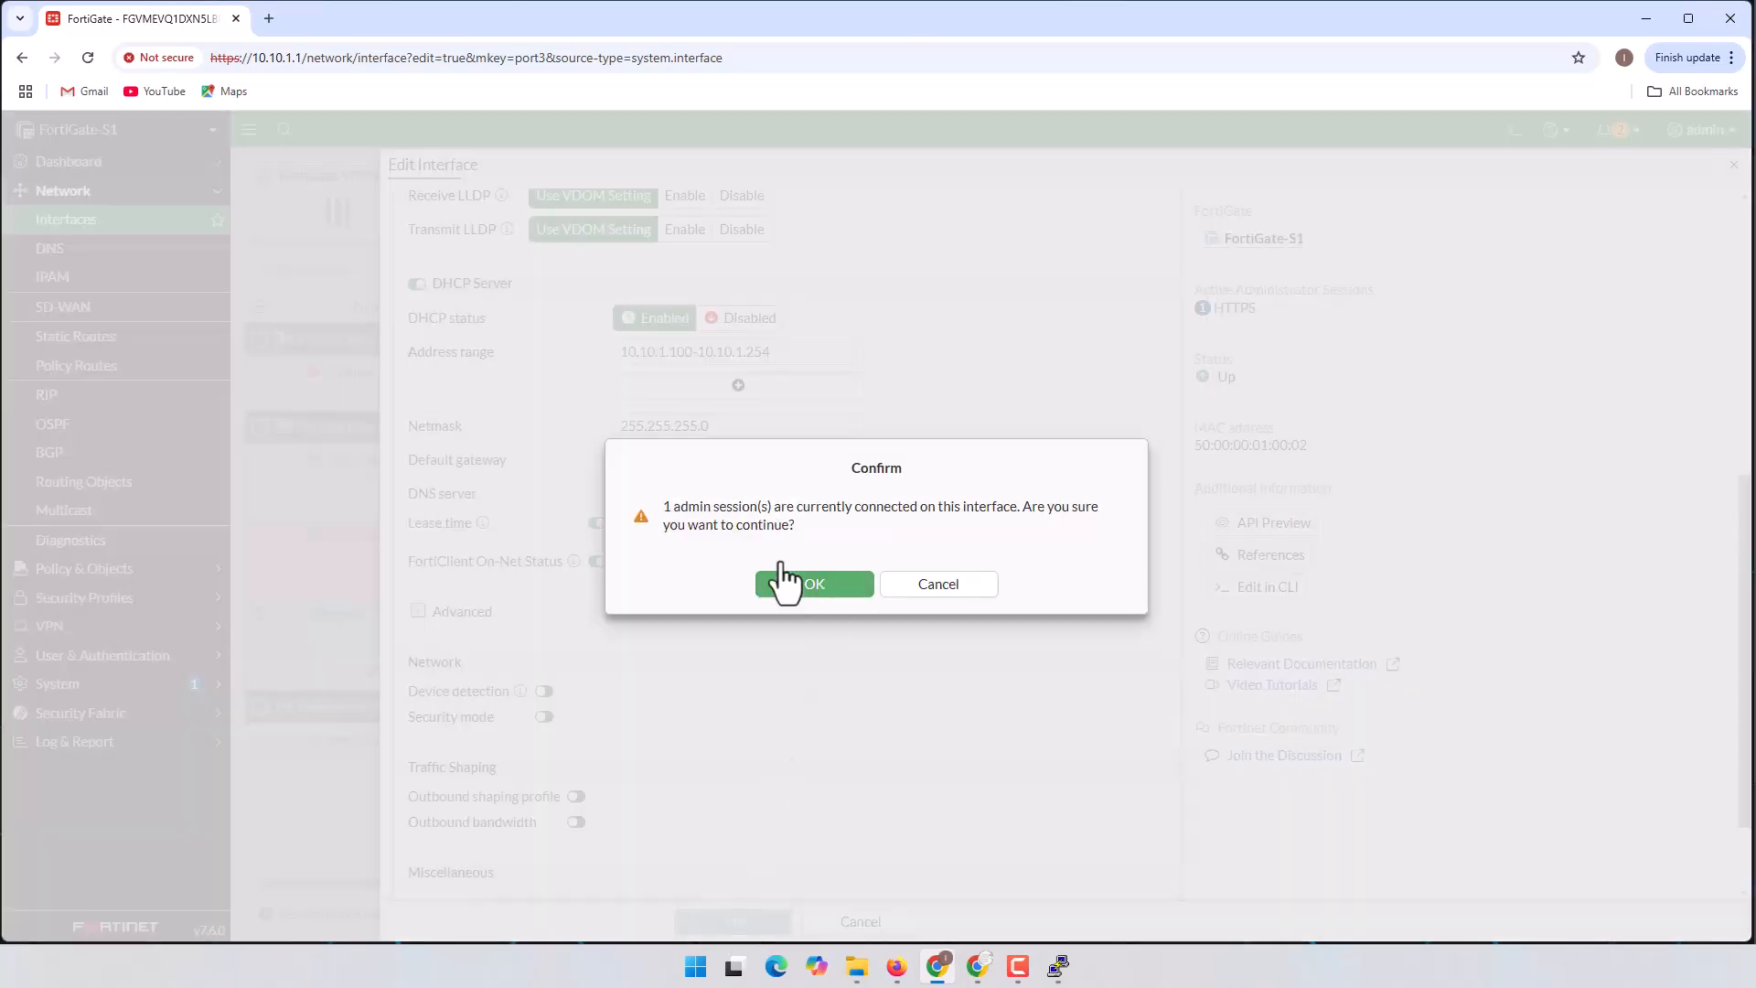
Step: Accept the connected-admin-session warning to save the Inside (port3) changes
drag(662, 507, 1120, 503)
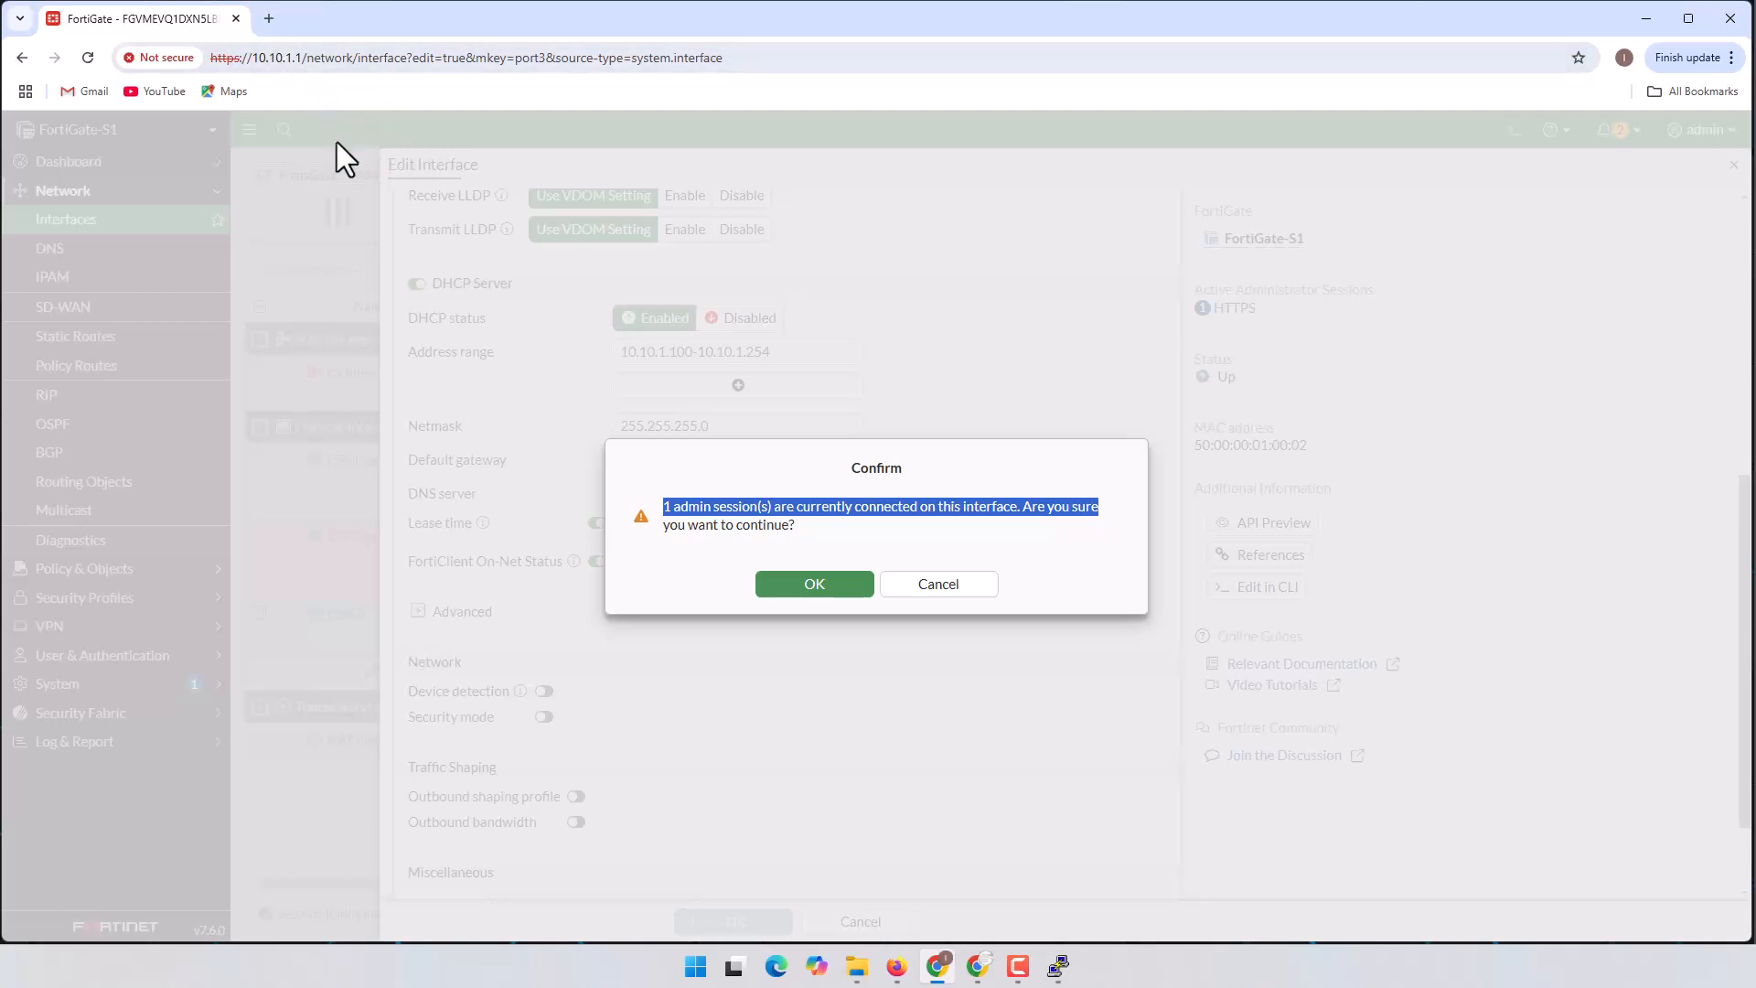
click(829, 591)
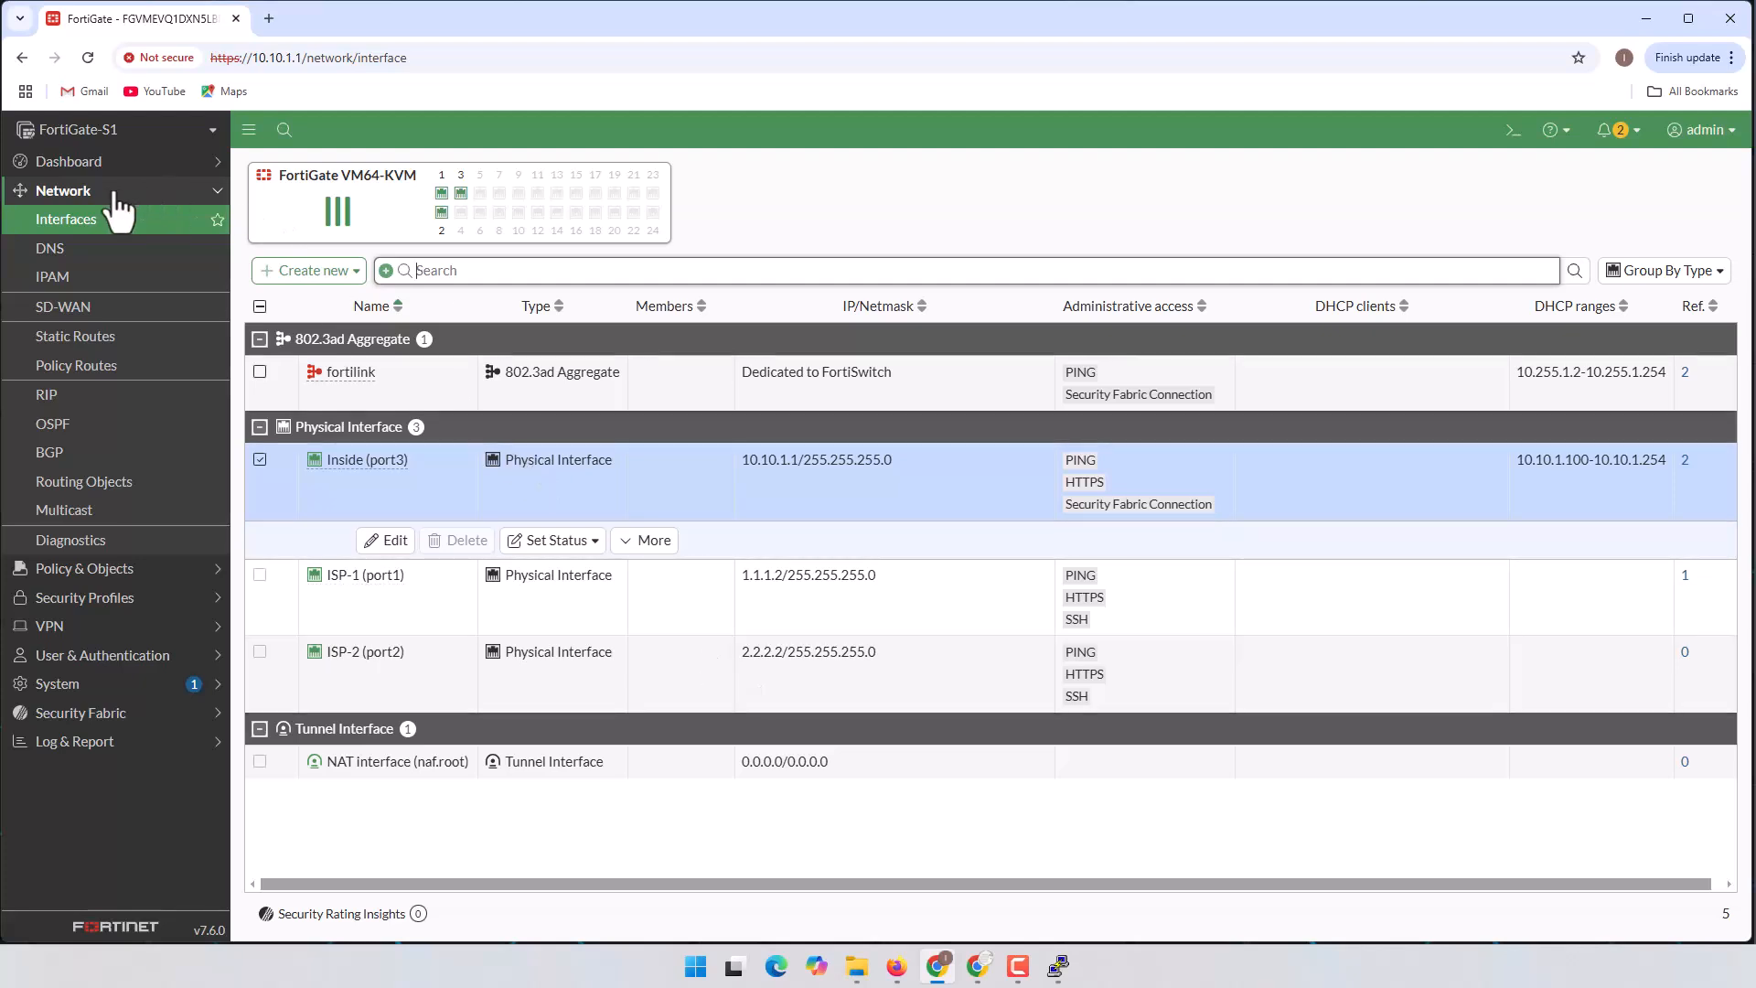
Step: Review the static routes: 192.168.0.0/16 via Inside and the default route via ISP-1
click(70, 338)
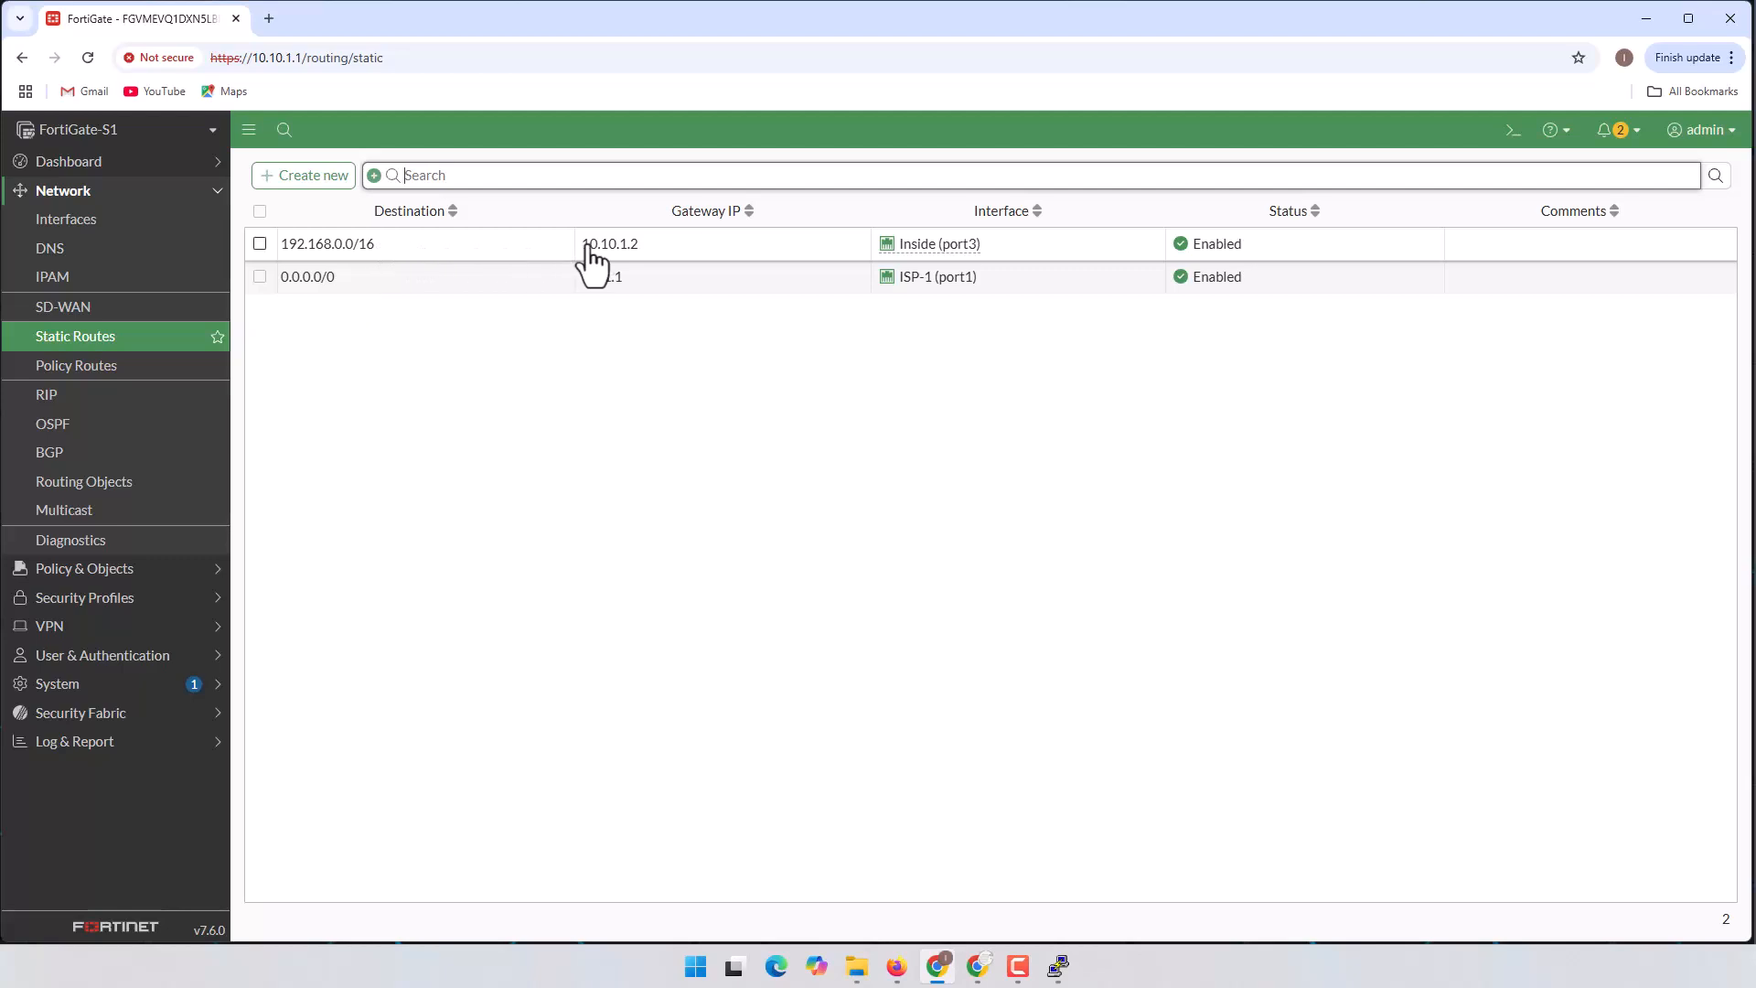
click(896, 966)
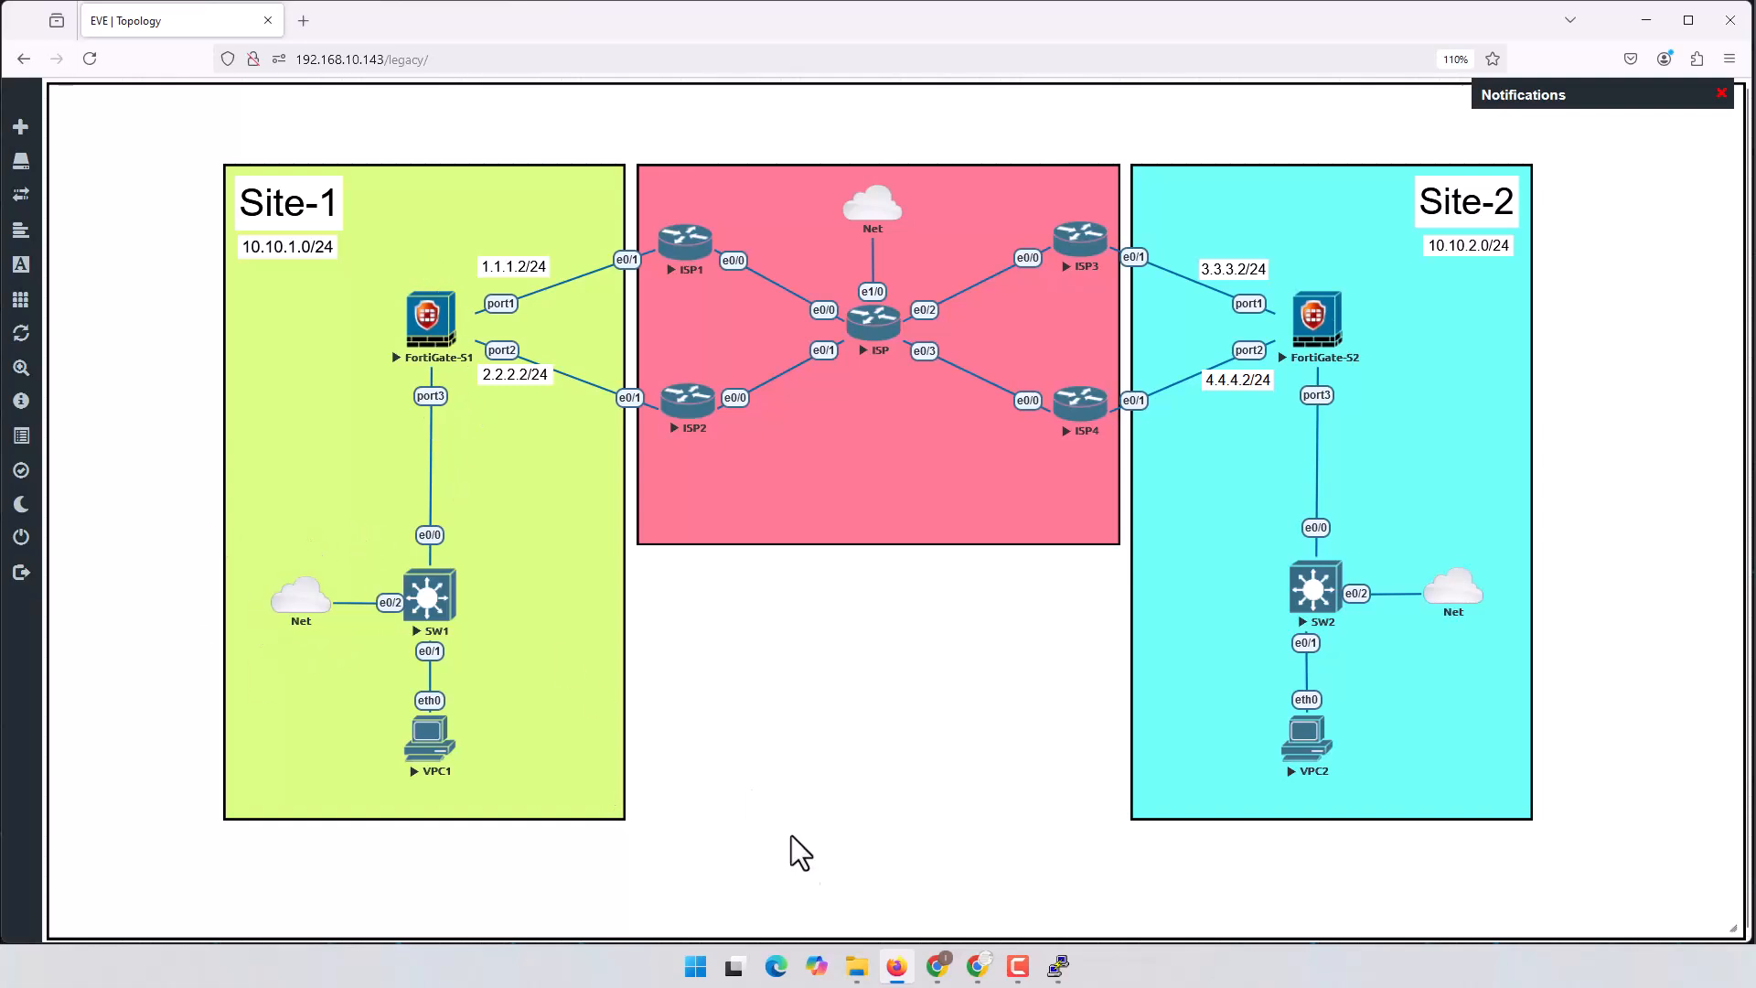
click(938, 965)
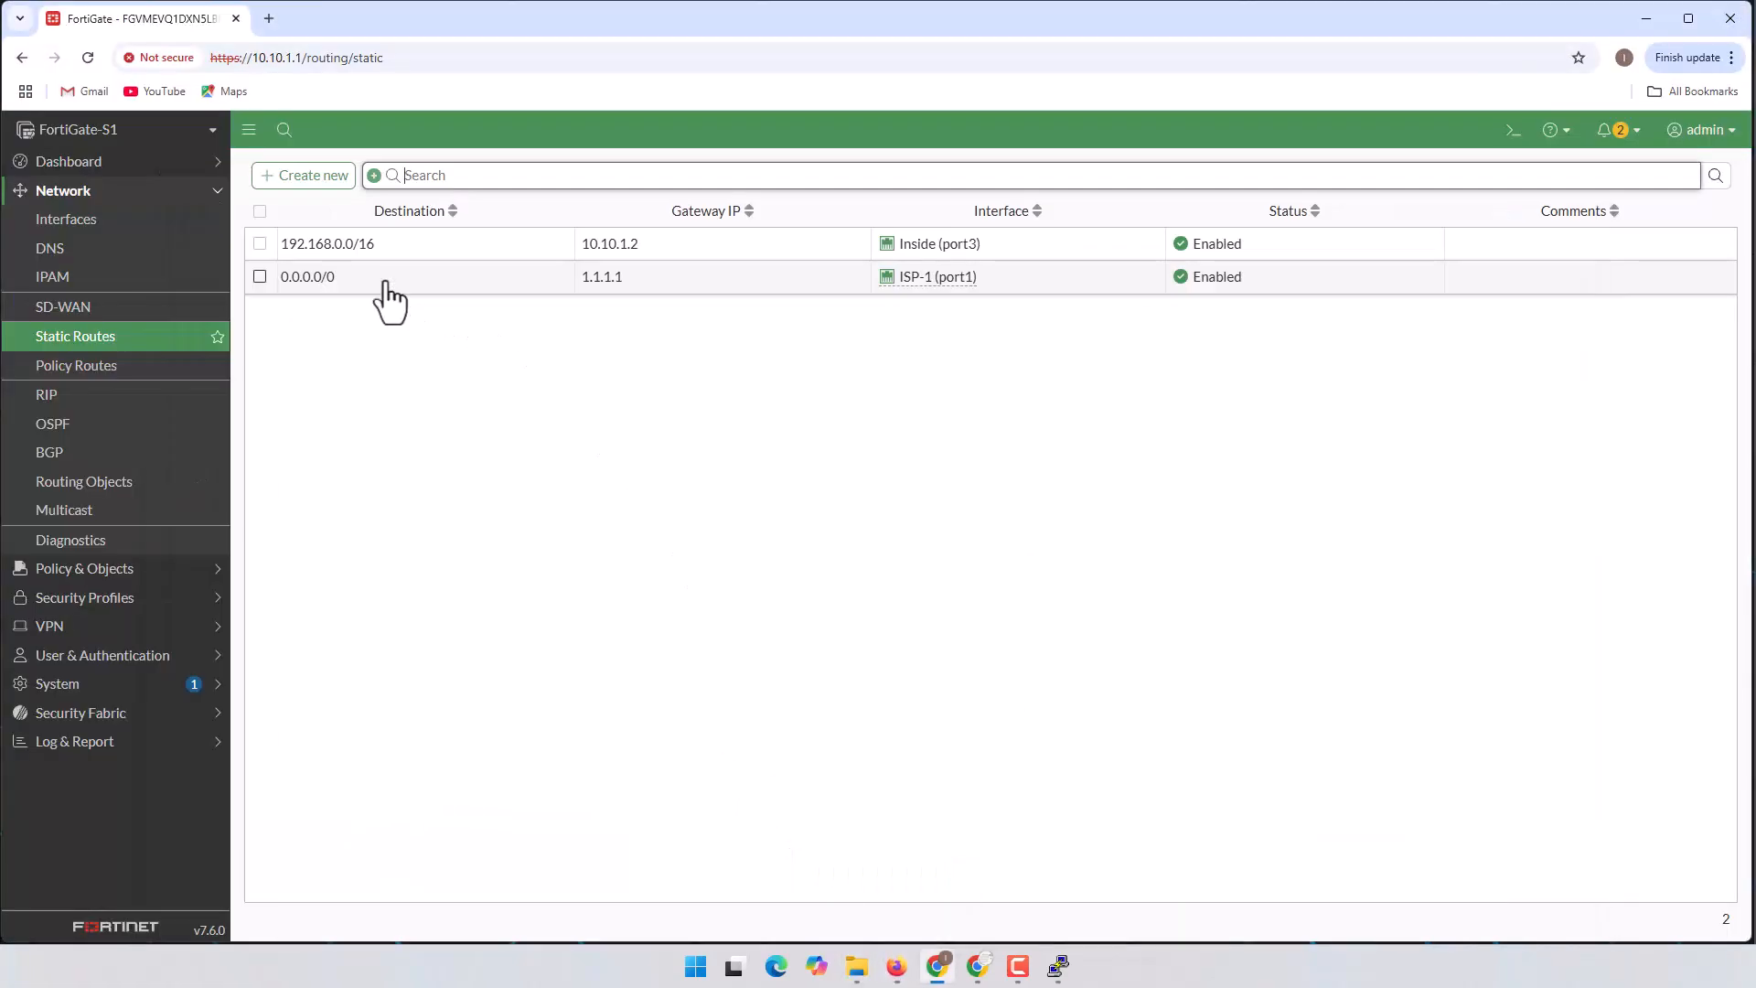
mouse_move(952, 280)
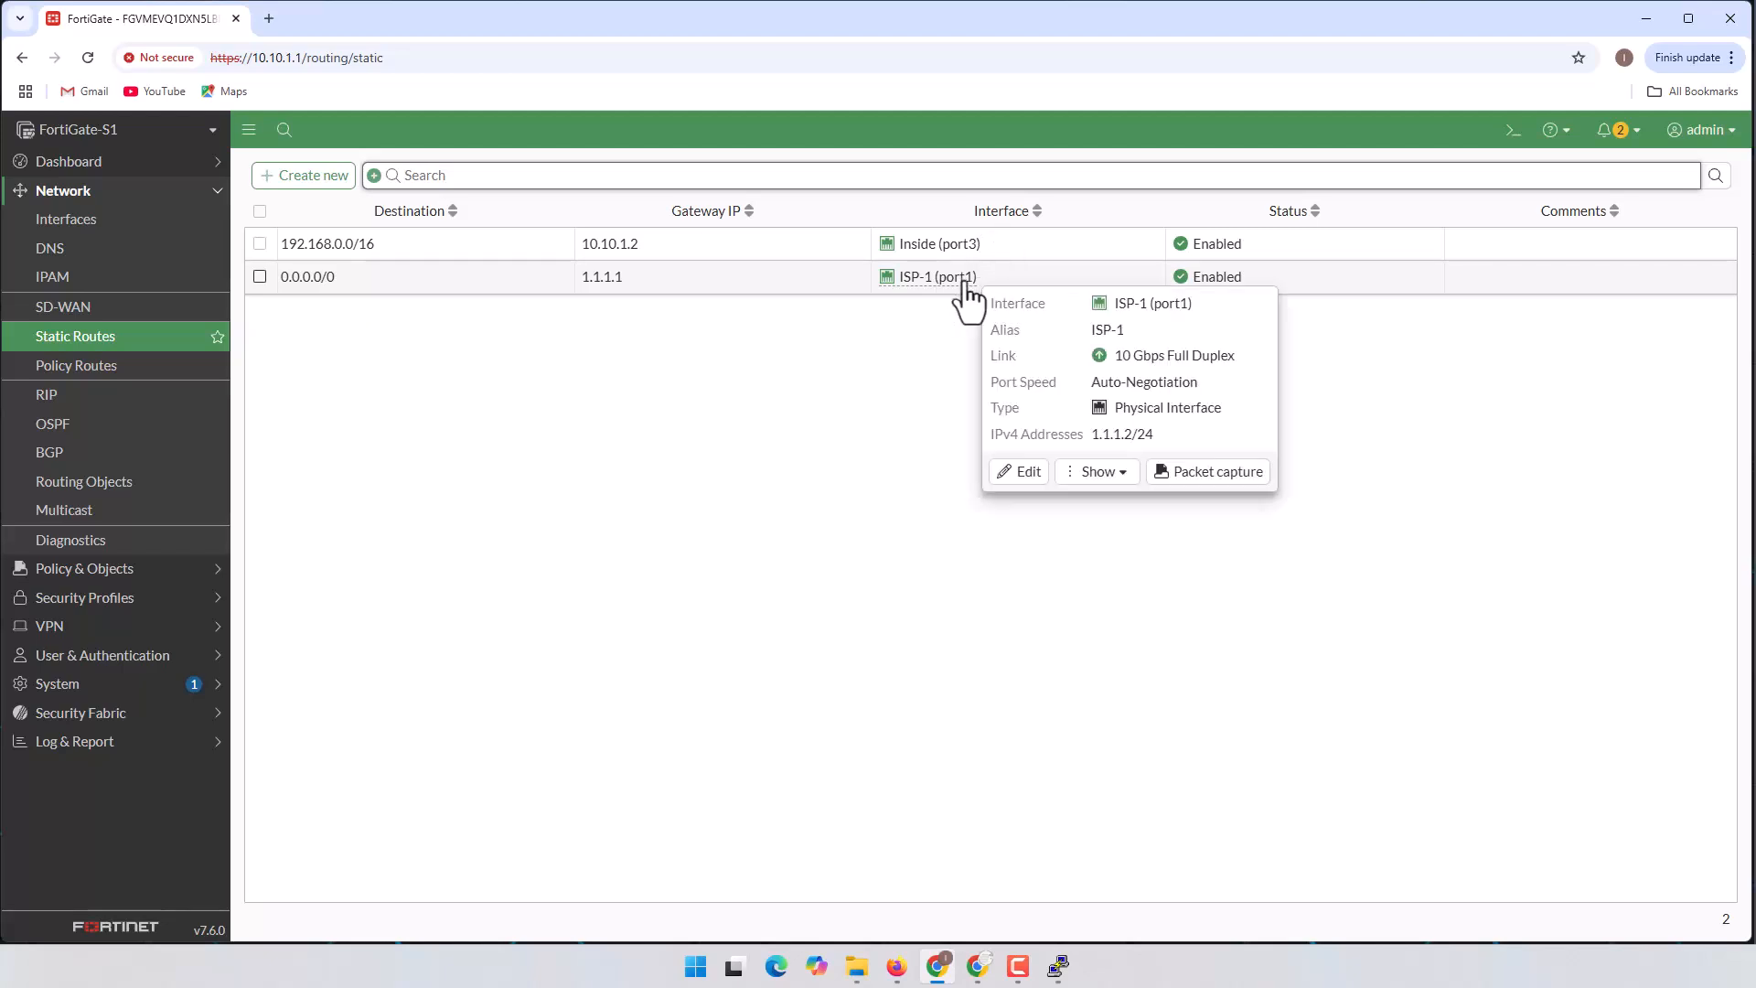
Step: Open VPC1's console from the EVE-NG topology and center it on screen
click(937, 968)
click(942, 974)
click(904, 973)
click(430, 755)
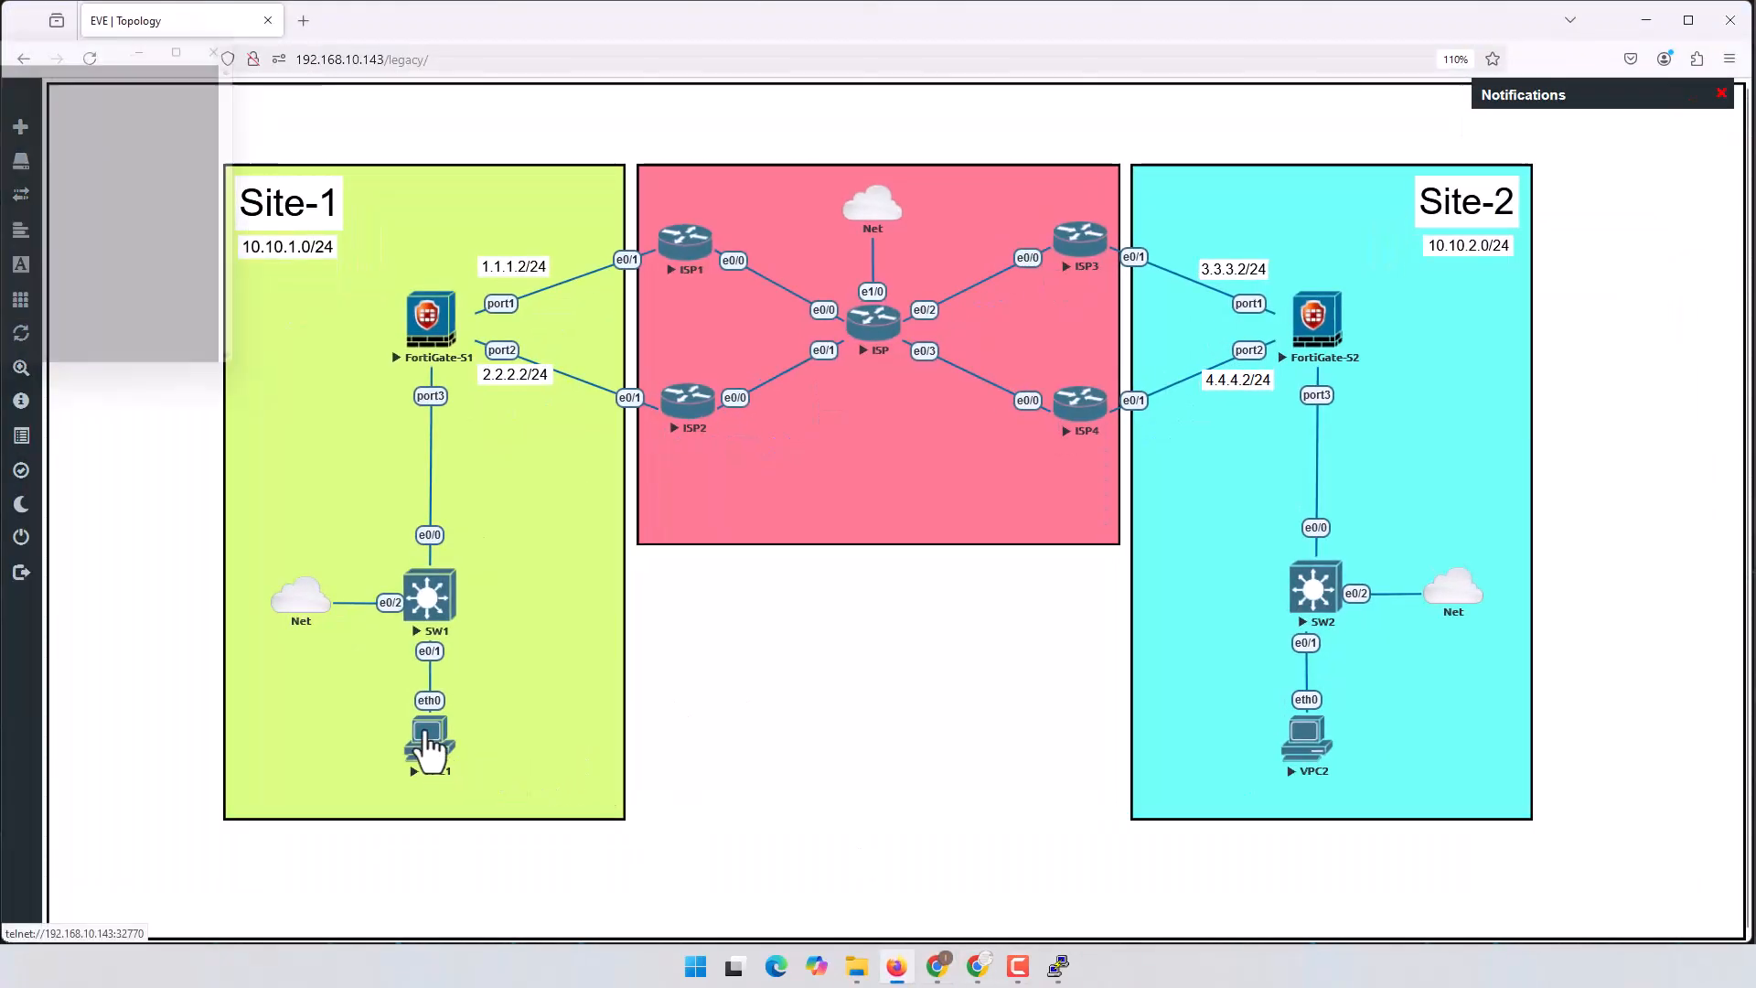
drag(76, 37, 1205, 194)
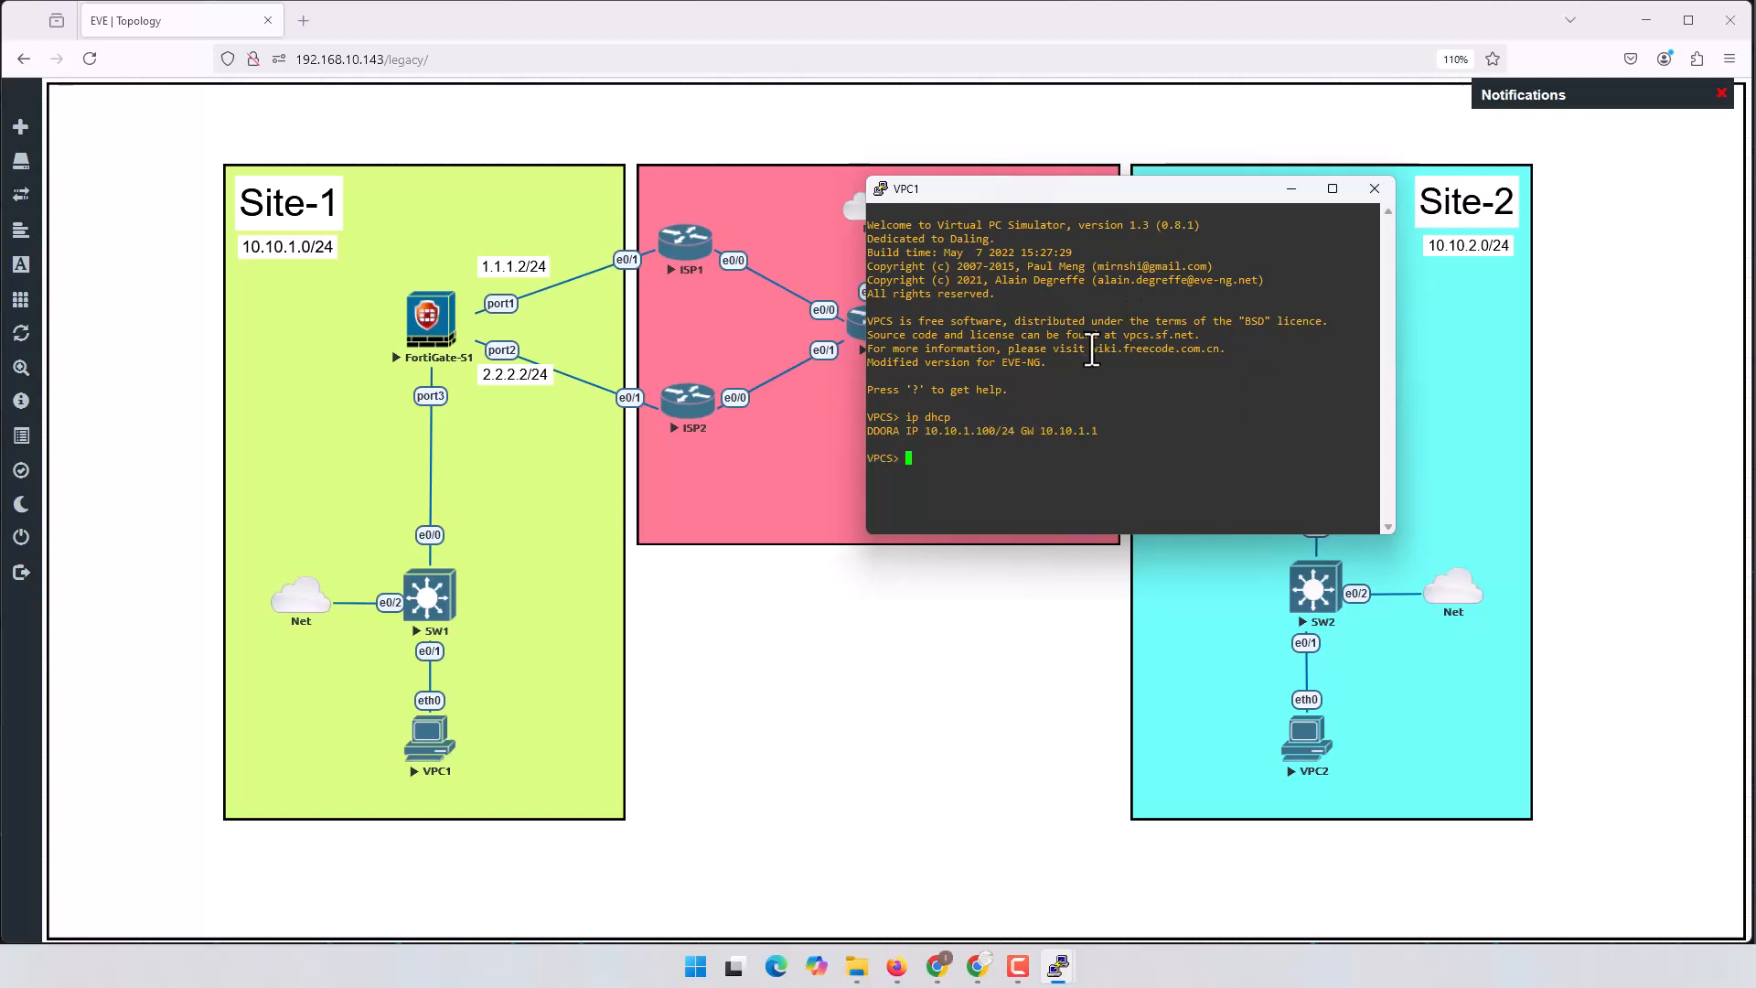
Step: Confirm VPC1's DHCP address 10.10.1.100 and ping the gateway 10.10.1.1
drag(924, 433, 998, 435)
text(10.10.1.)
key(Return)
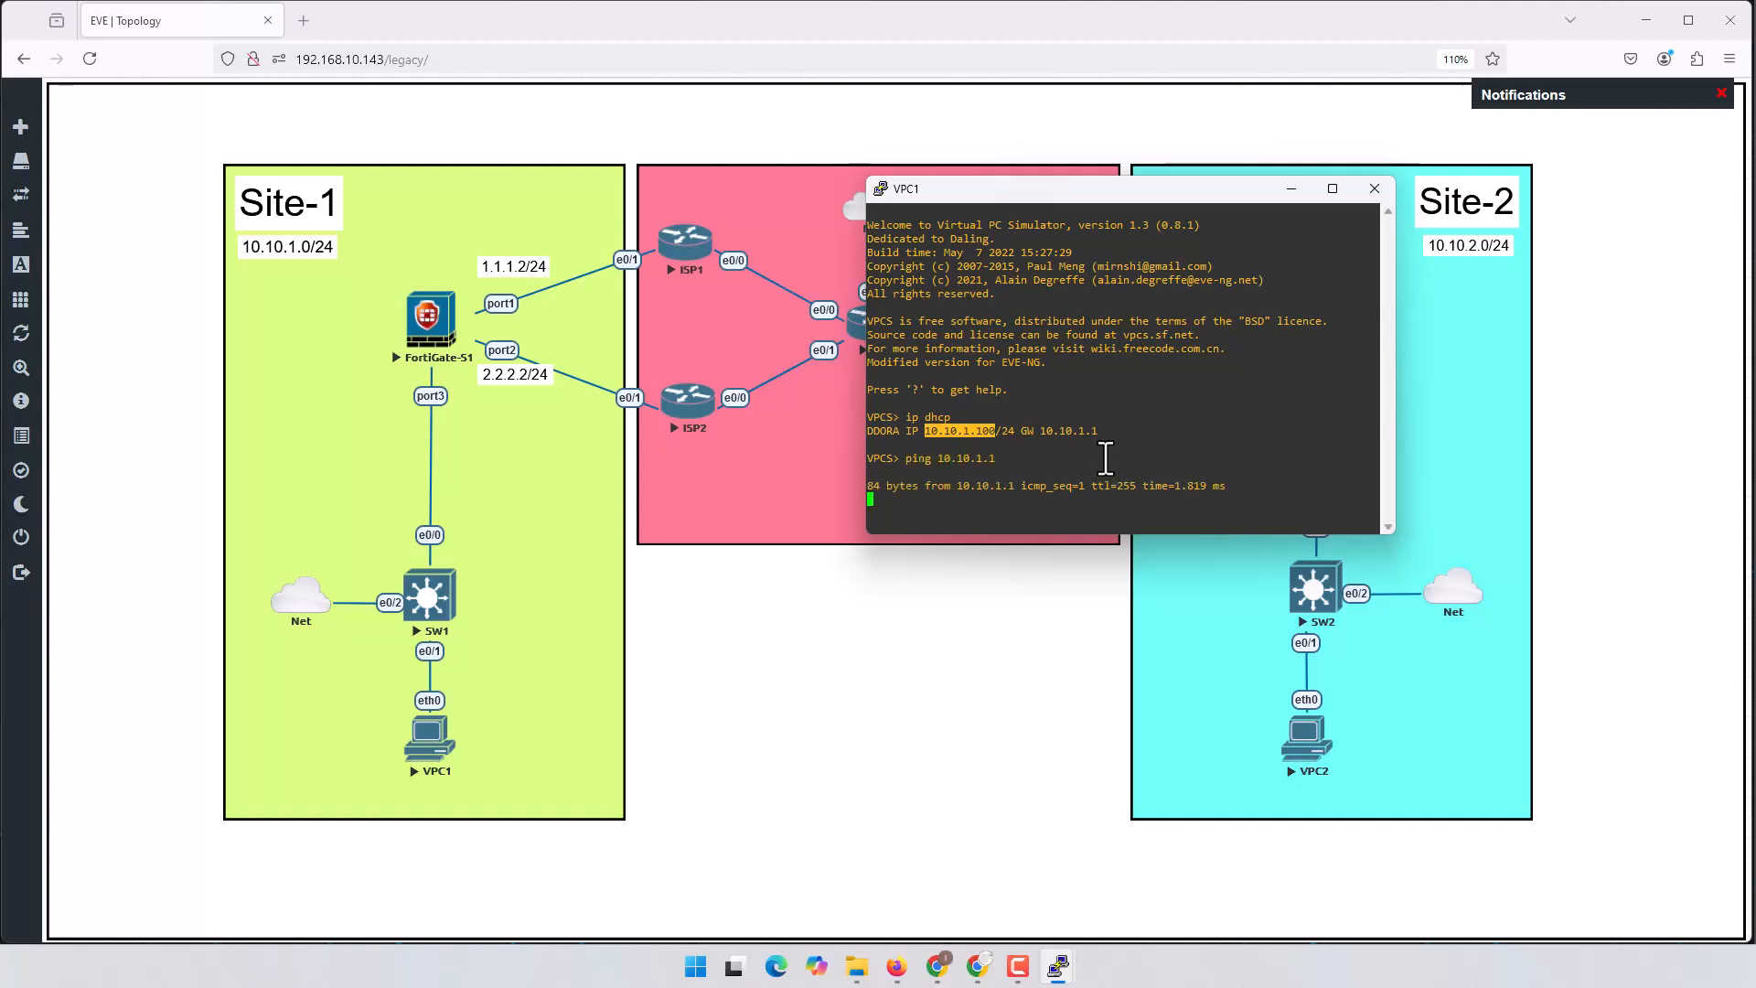
double_click(1141, 476)
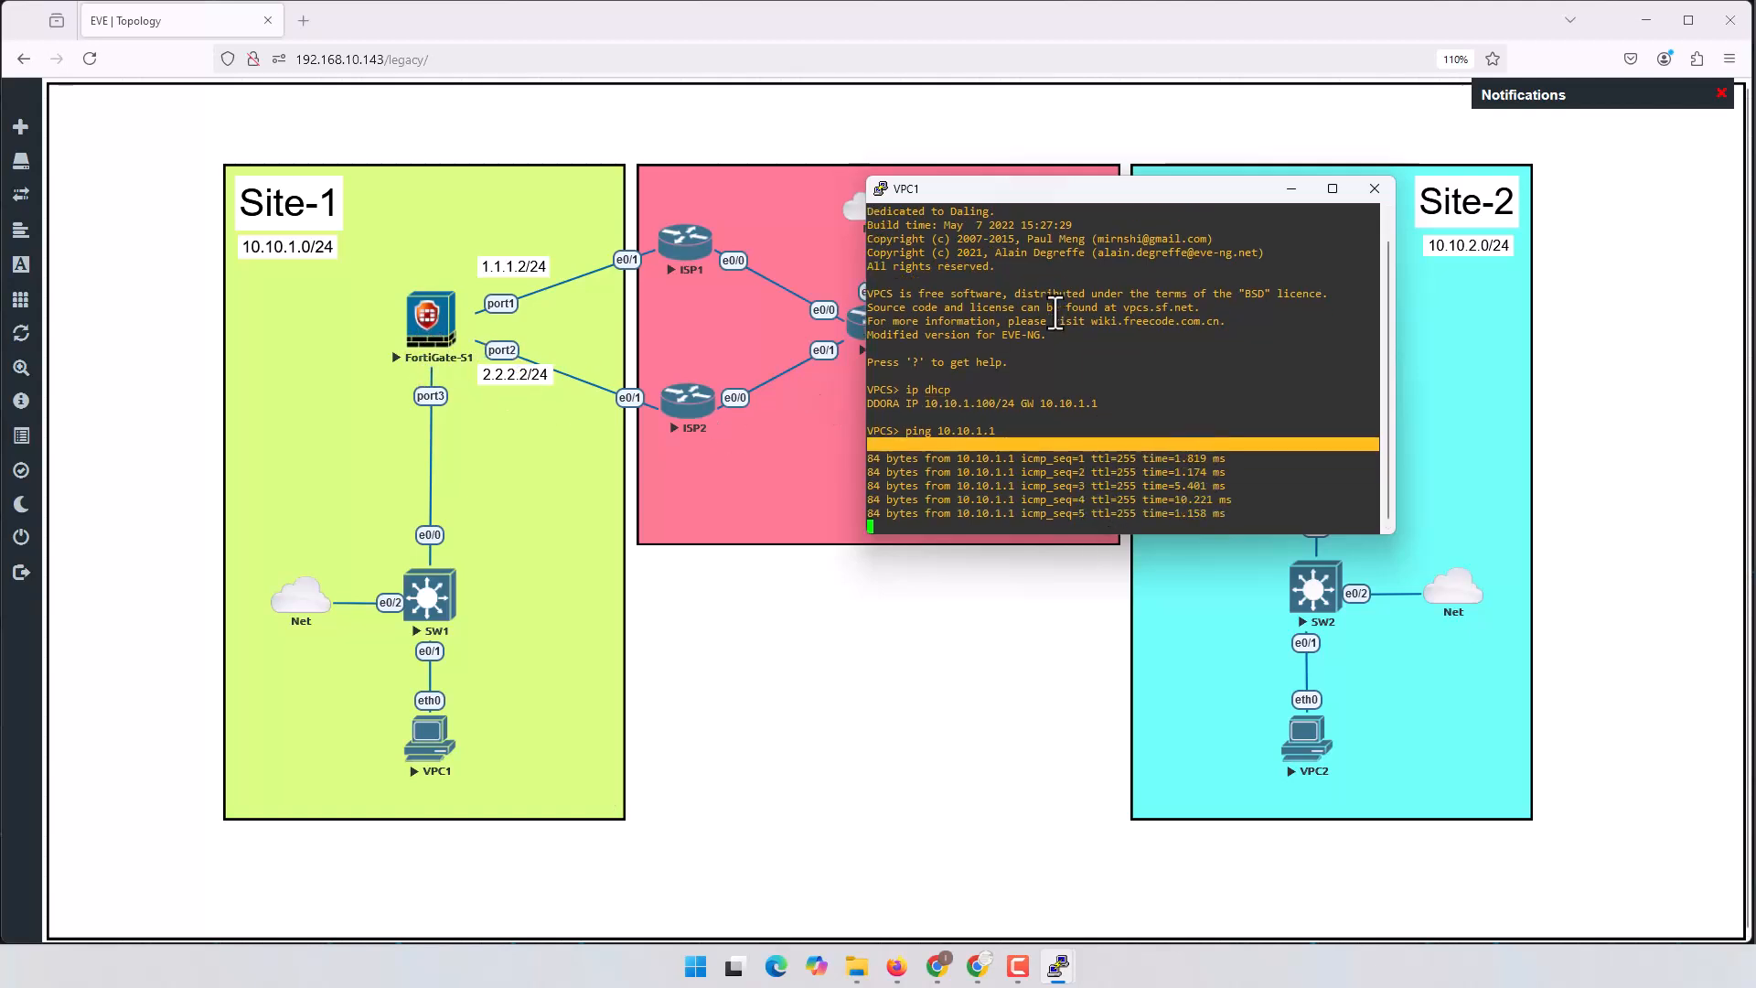
drag(1083, 190, 1755, 348)
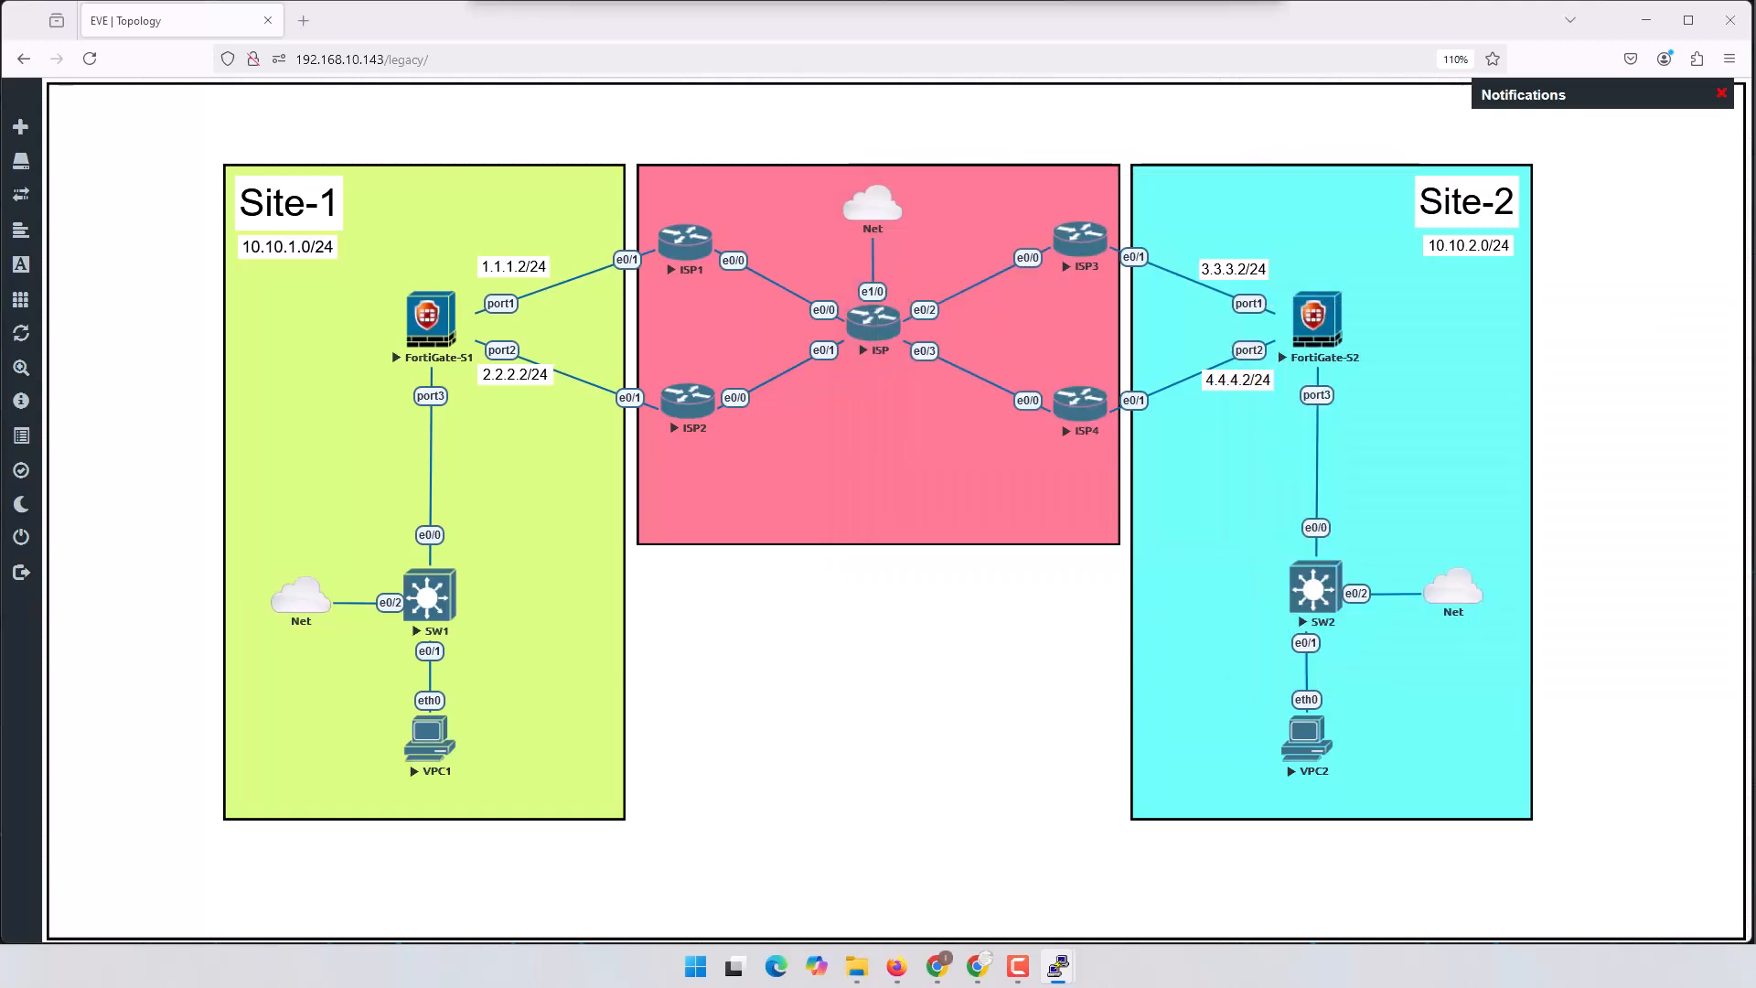